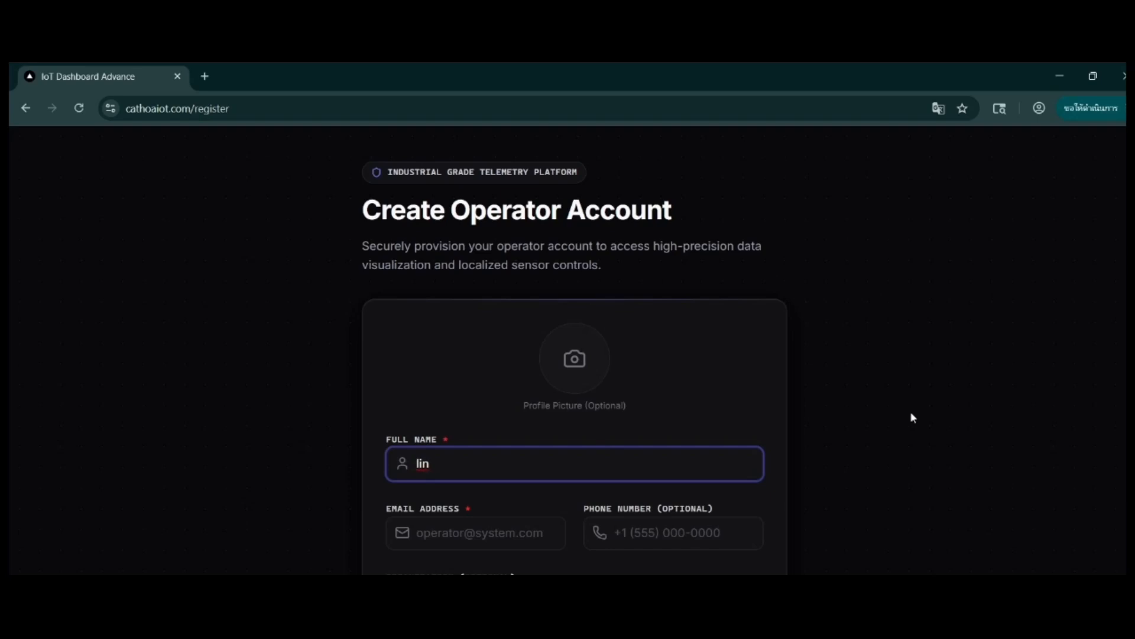
# Step: Replace the text in the Full Name field with the operator's e-mail address
pyautogui.press('BackSpace')
pyautogui.press('BackSpace')
pyautogui.press('BackSpace')
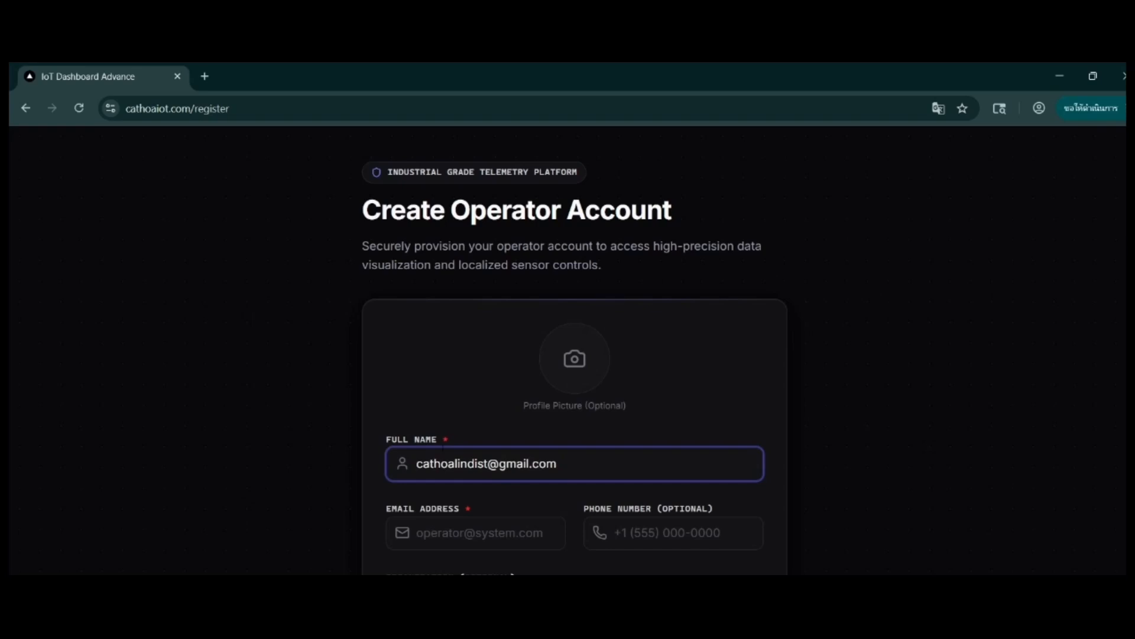
# Step: Move the e-mail address out of the Full Name field into the Email Address field
pyautogui.moveTo(416, 463); pyautogui.dragTo(487, 463)
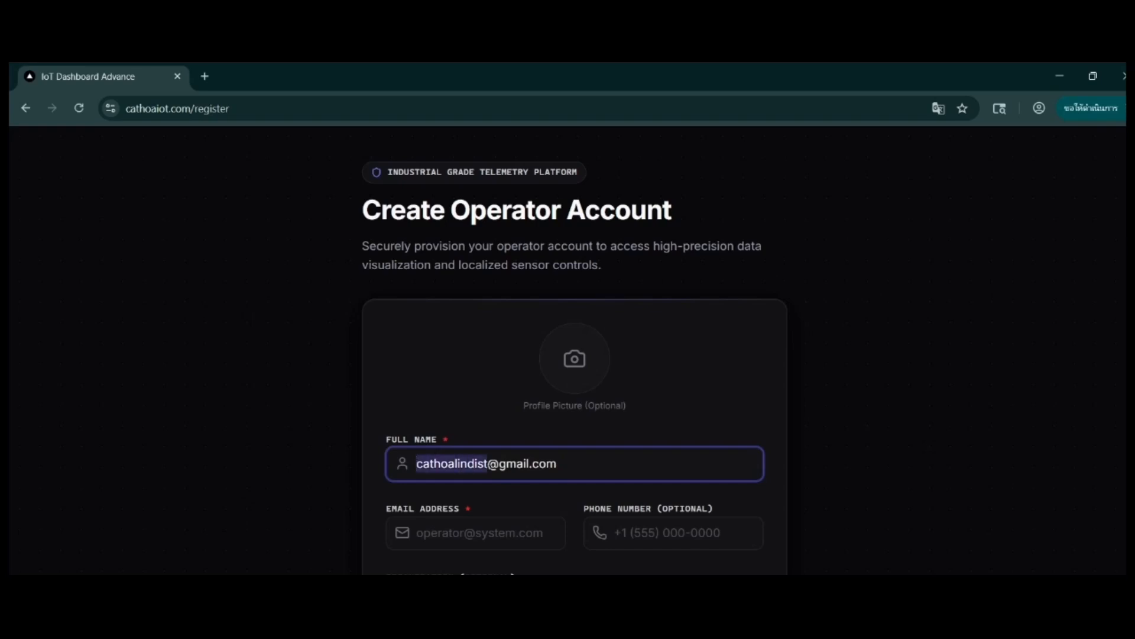
pyautogui.click(455, 533)
pyautogui.moveTo(557, 464); pyautogui.dragTo(332, 463)
pyautogui.hotkey('ctrl', 'c')
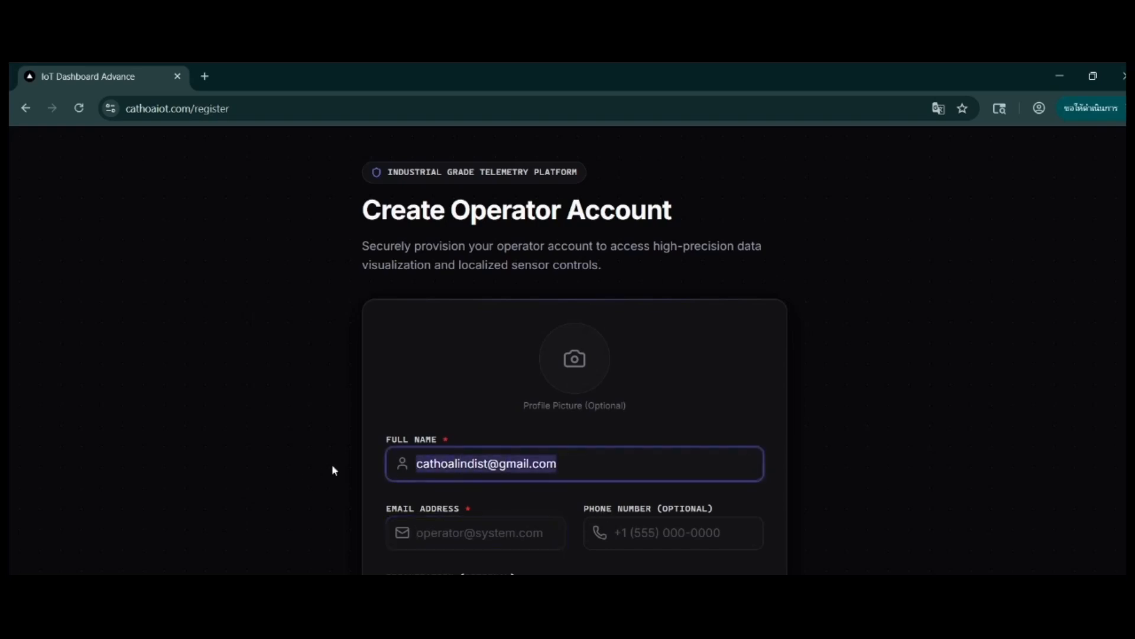
pyautogui.press('BackSpace')
pyautogui.click(462, 542)
pyautogui.hotkey('ctrl', 'v')
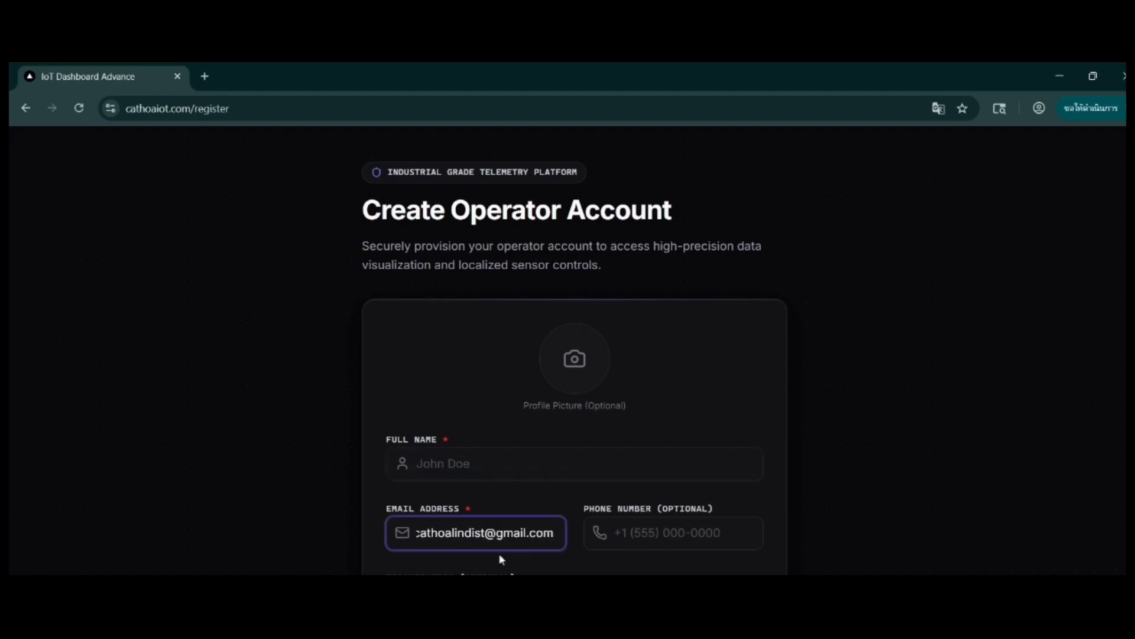
# Step: Fill in the operator's full name in the registration form
pyautogui.click(494, 465)
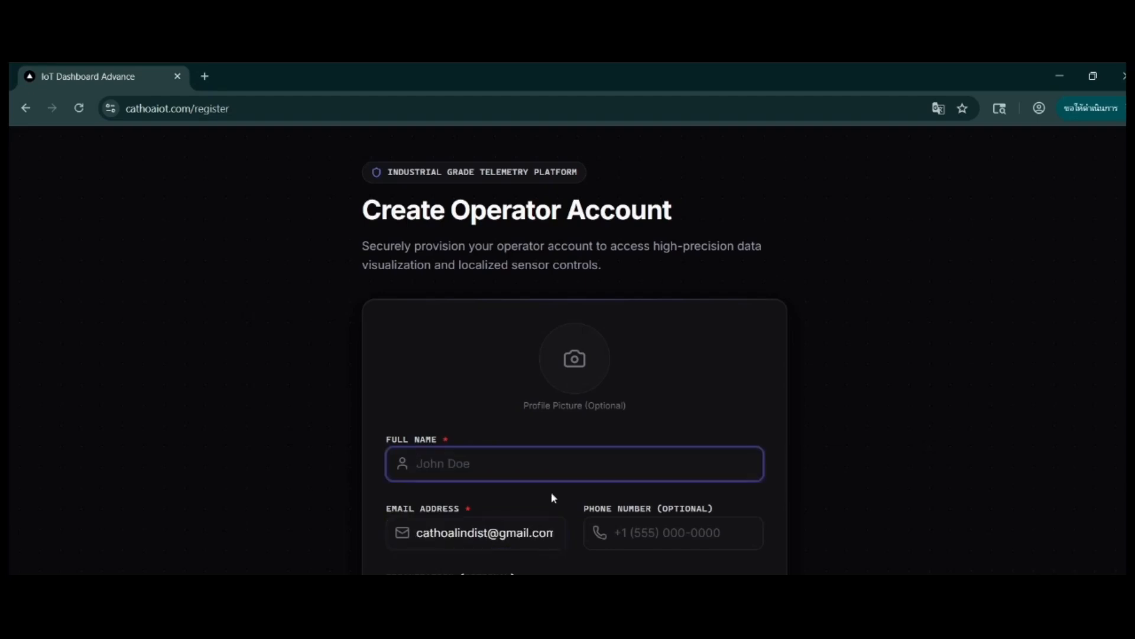
# Step: Fill in the operator's optional phone number in the registration form
pyautogui.click(710, 535)
pyautogui.write('1555')
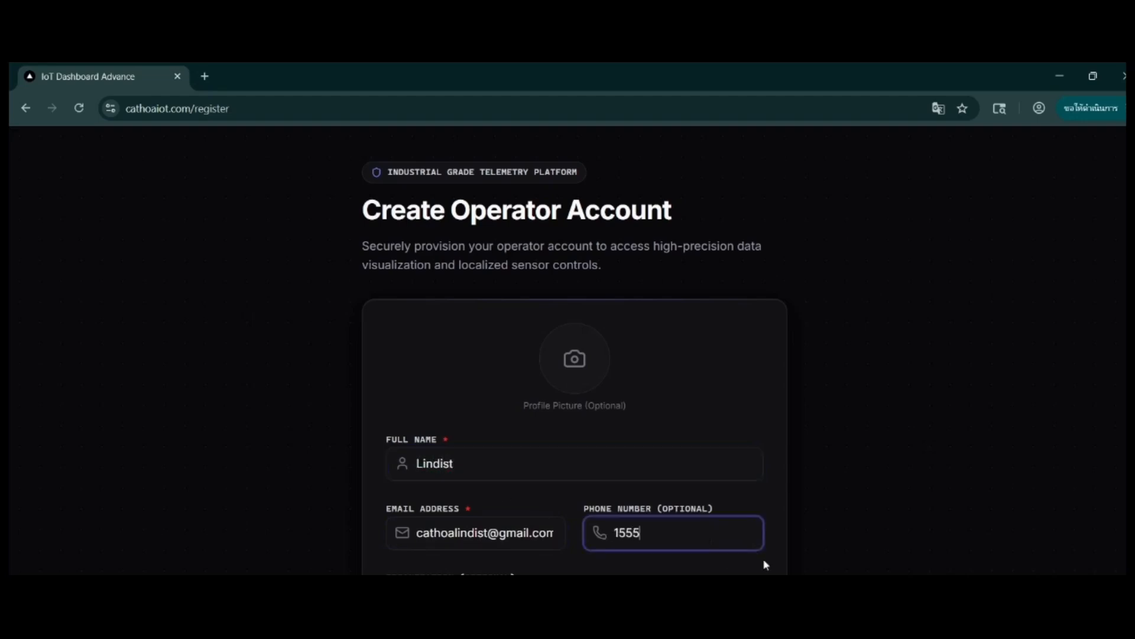
pyautogui.press('BackSpace')
pyautogui.press('BackSpace')
pyautogui.press('BackSpace')
pyautogui.write('34567890')
# Step: Set the organization to CATHOA in the registration form
pyautogui.scroll(-5, 737, 550)
pyautogui.click(493, 315)
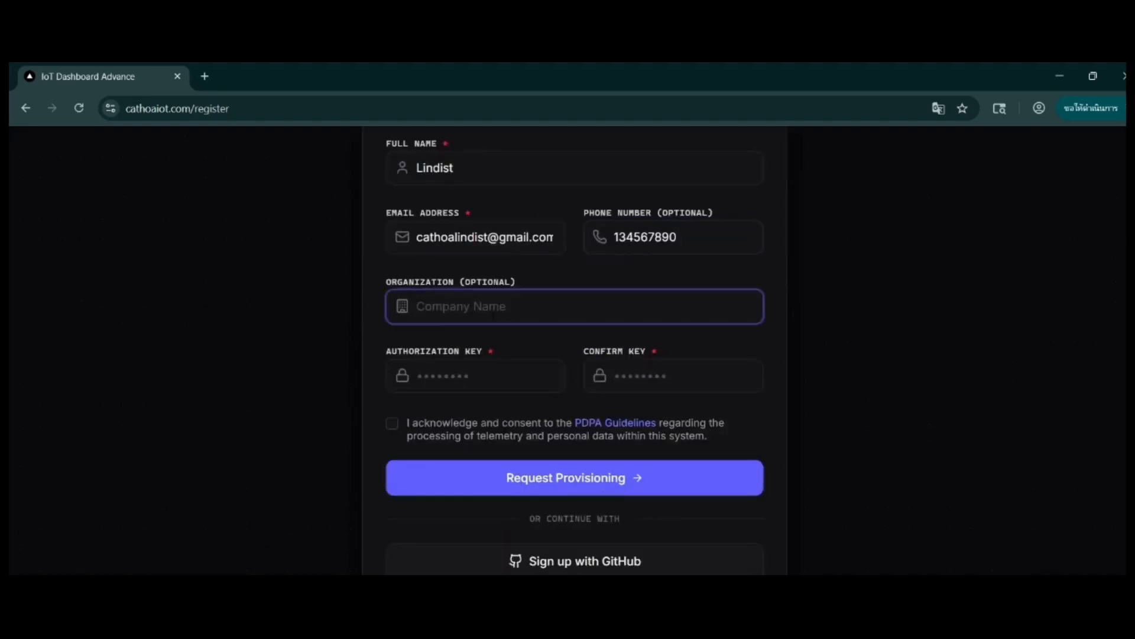
pyautogui.write('CATHOA')
# Step: Enter the account's authorization key and repeat it in the Confirm Key field
pyautogui.press('Tab')
pyautogui.write('•••••••••')
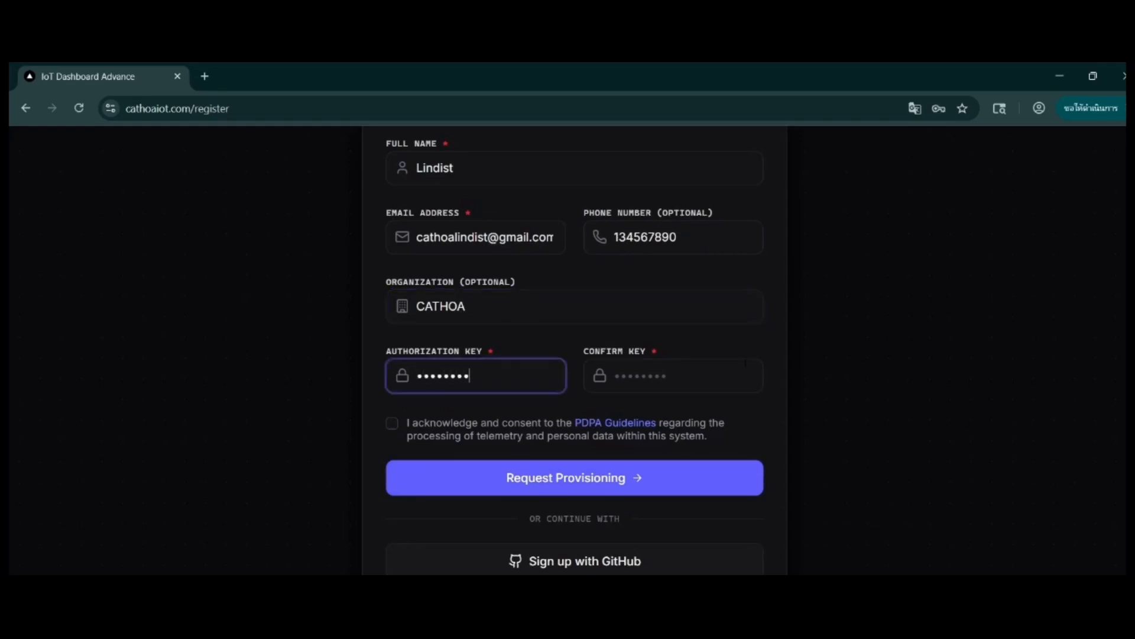
pyautogui.press('Tab')
pyautogui.write('•••••••••')
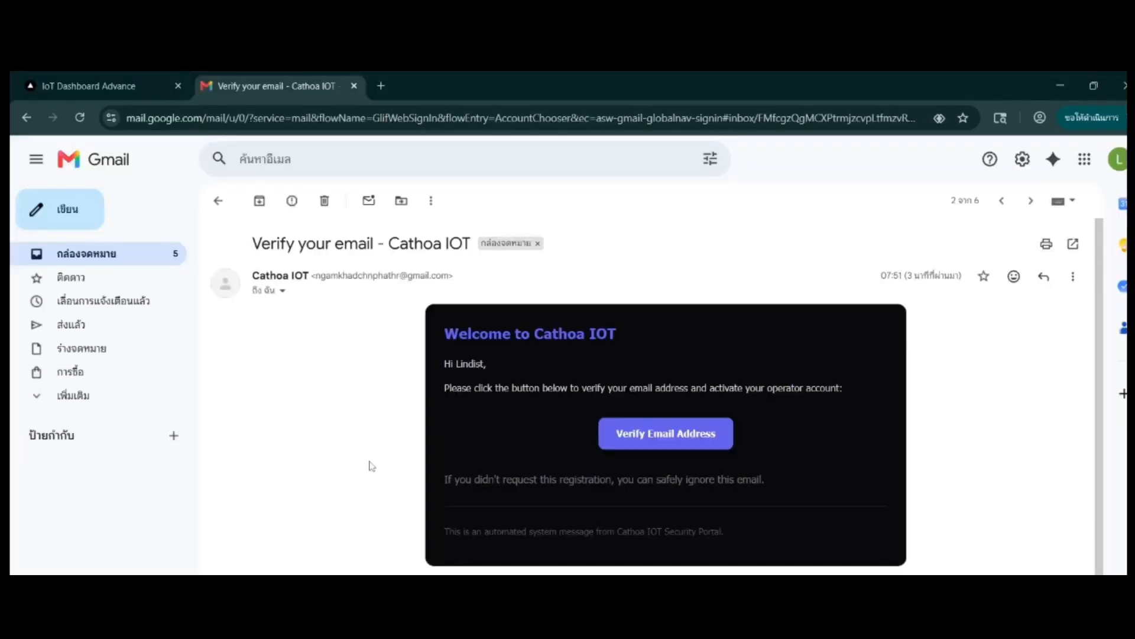
# Step: Verify the e-mail address from the Cathoa IOT message in Gmail and return to the original browser tab's login page
pyautogui.click(668, 447)
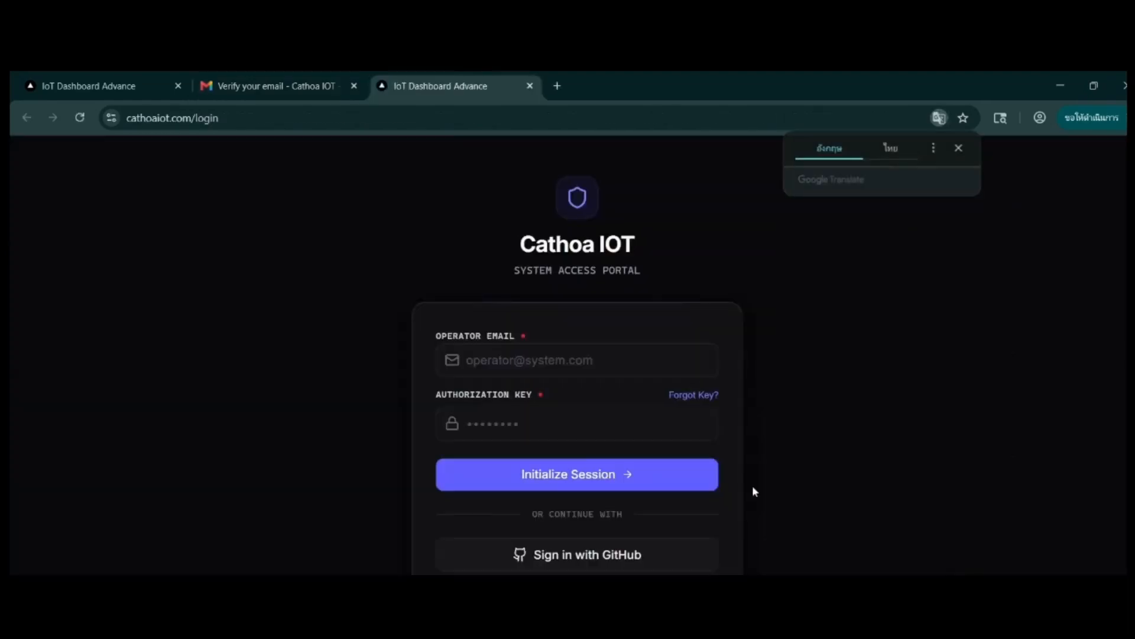
pyautogui.click(538, 89)
pyautogui.click(96, 89)
pyautogui.click(608, 518)
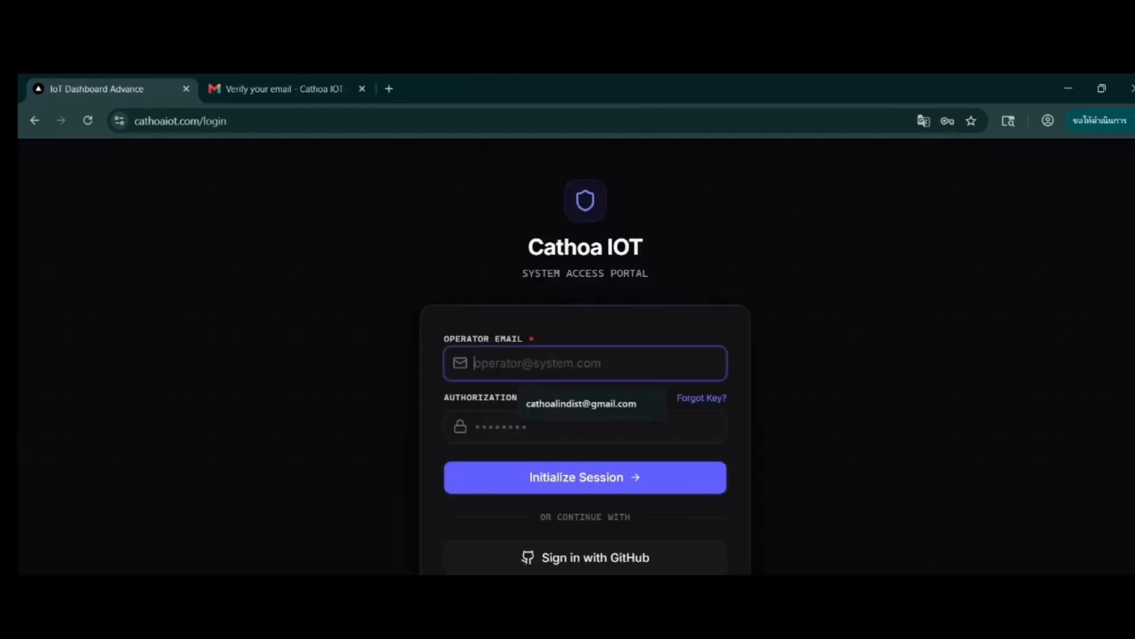
# Step: Sign in to Cathoa IOT with the operator e-mail and authorization key, saving the password in the browser
pyautogui.click(553, 404)
pyautogui.click(565, 432)
pyautogui.write('•••••••')
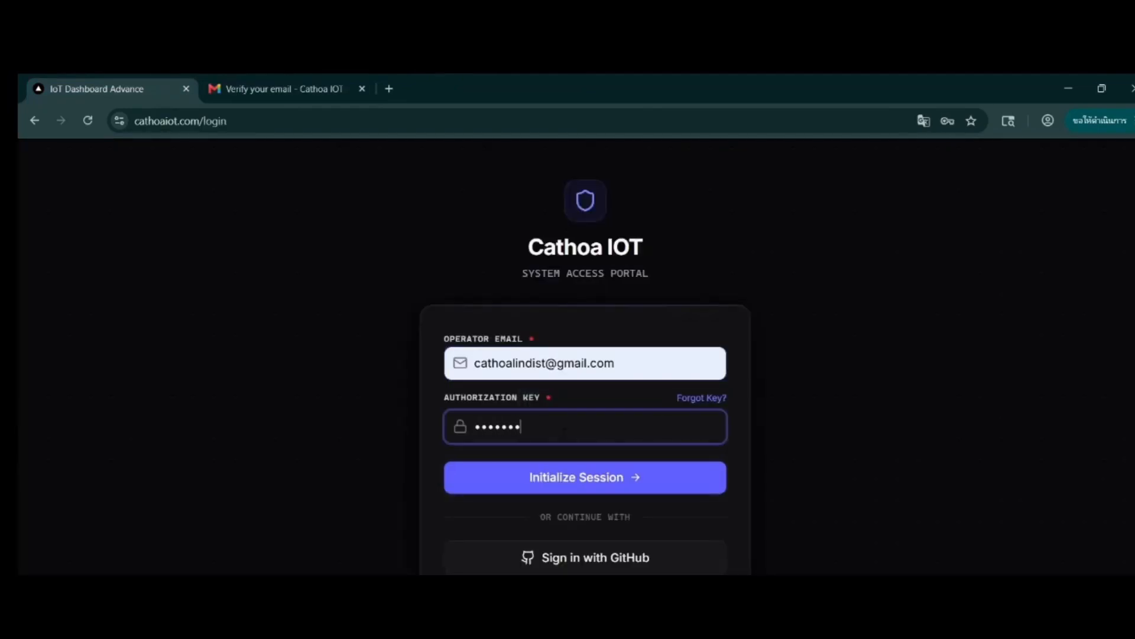
pyautogui.write('•')
pyautogui.click(647, 476)
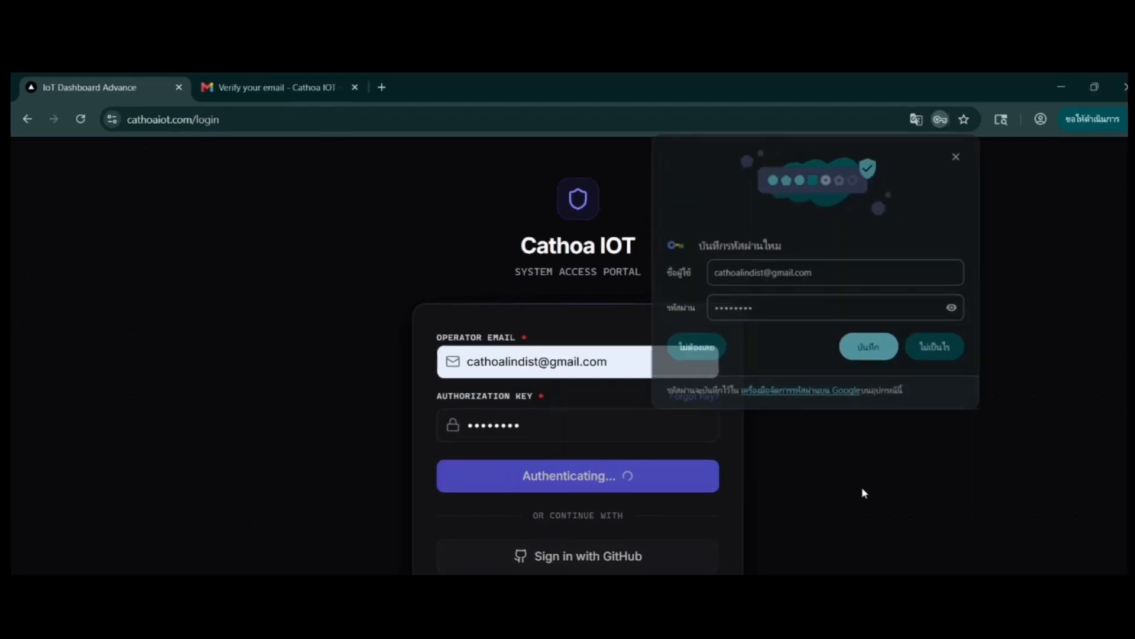
pyautogui.click(869, 348)
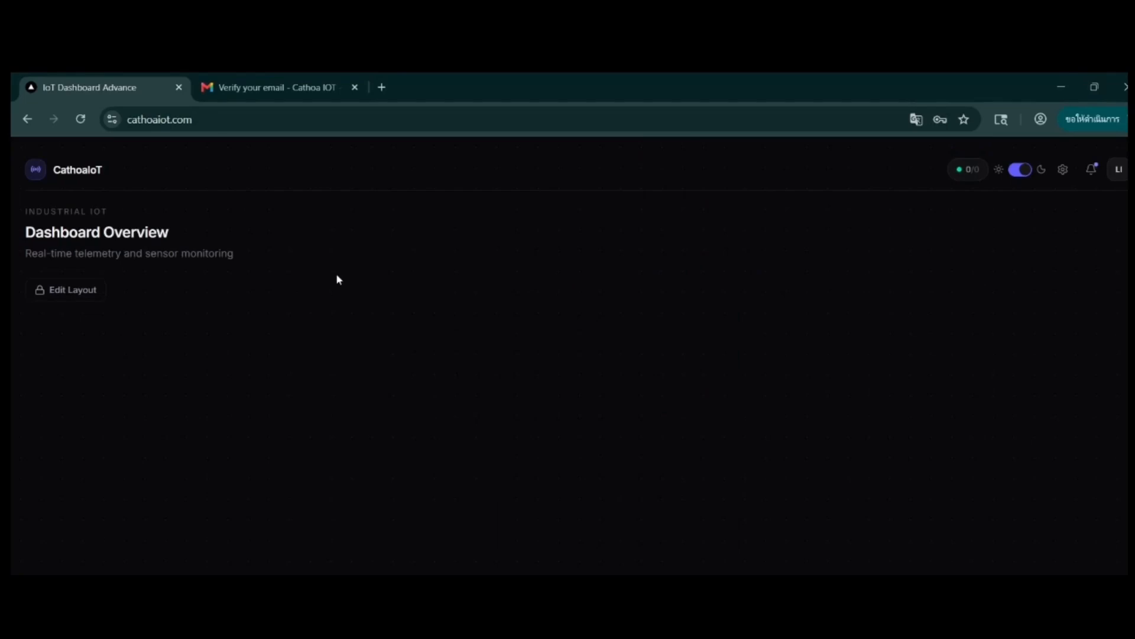
# Step: Open the account's profile for editing, change the profile picture and begin replacing the profile name
pyautogui.click(1119, 170)
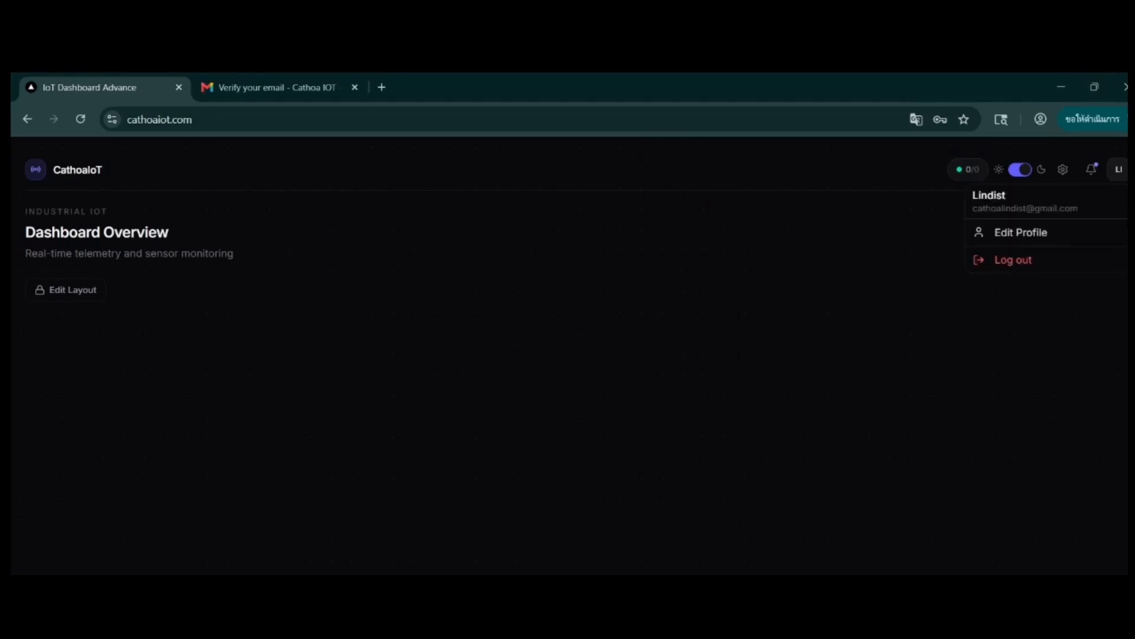
pyautogui.click(1021, 232)
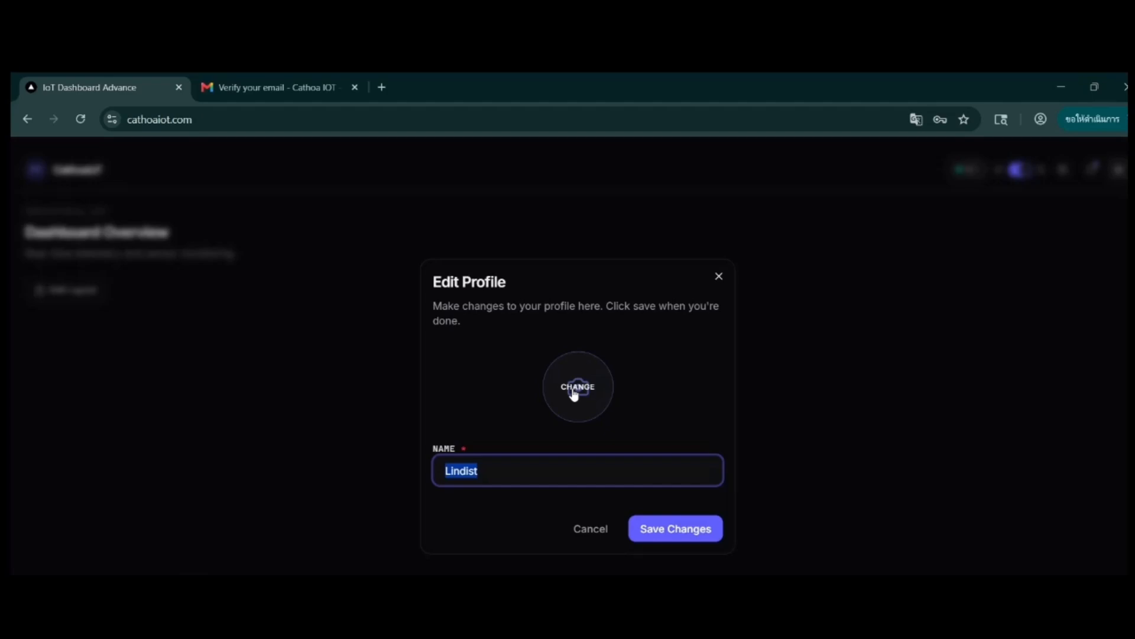
pyautogui.write('s')
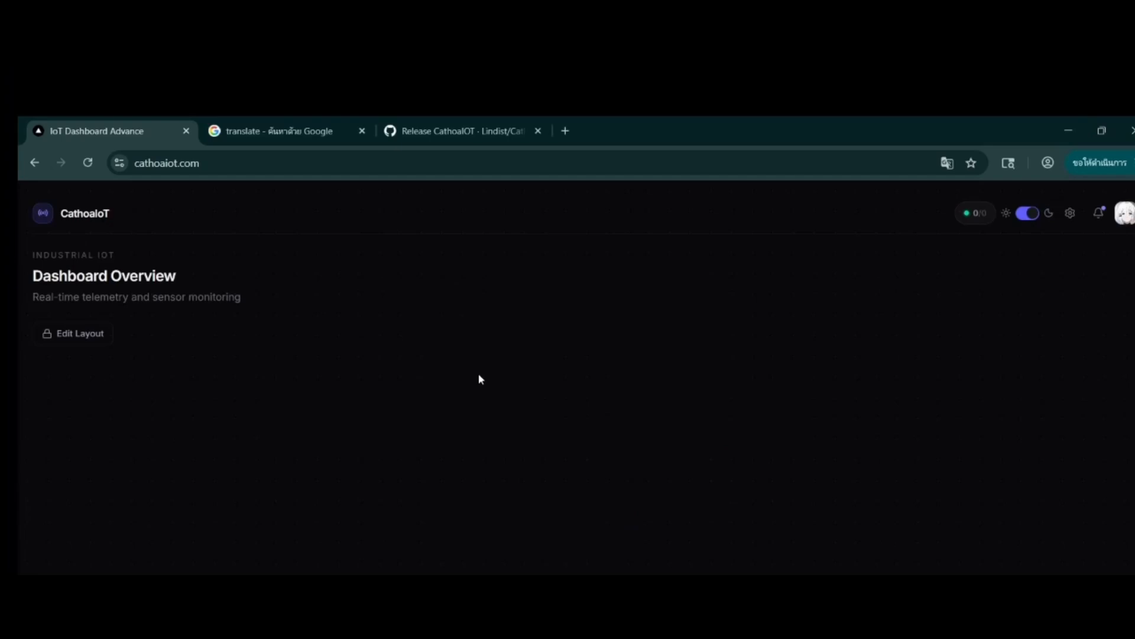
# Step: Download the CathoaIOT-Library v2.0.4 source code zip from the GitHub release and check for it in the Downloads folder
pyautogui.click(512, 133)
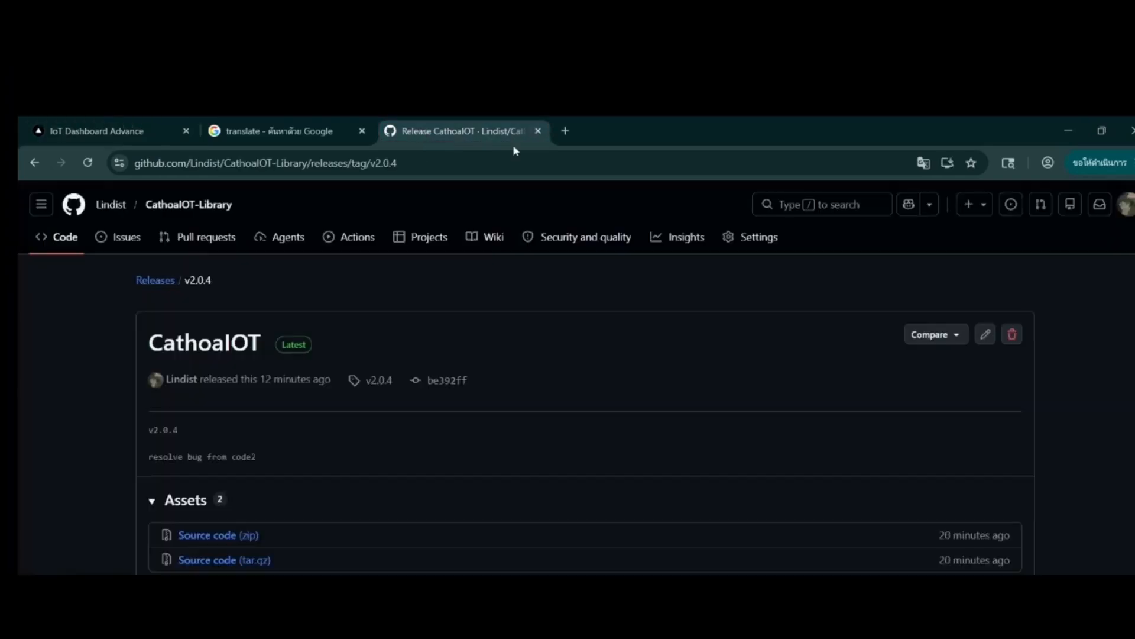
pyautogui.click(220, 536)
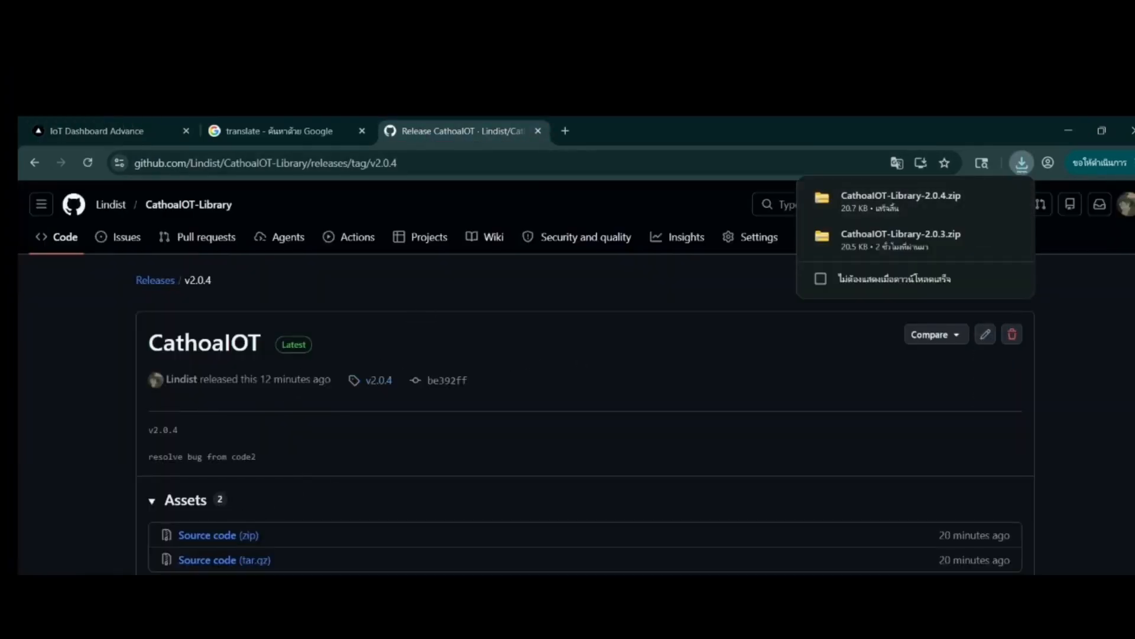
pyautogui.hotkey('alt', 'Tab')
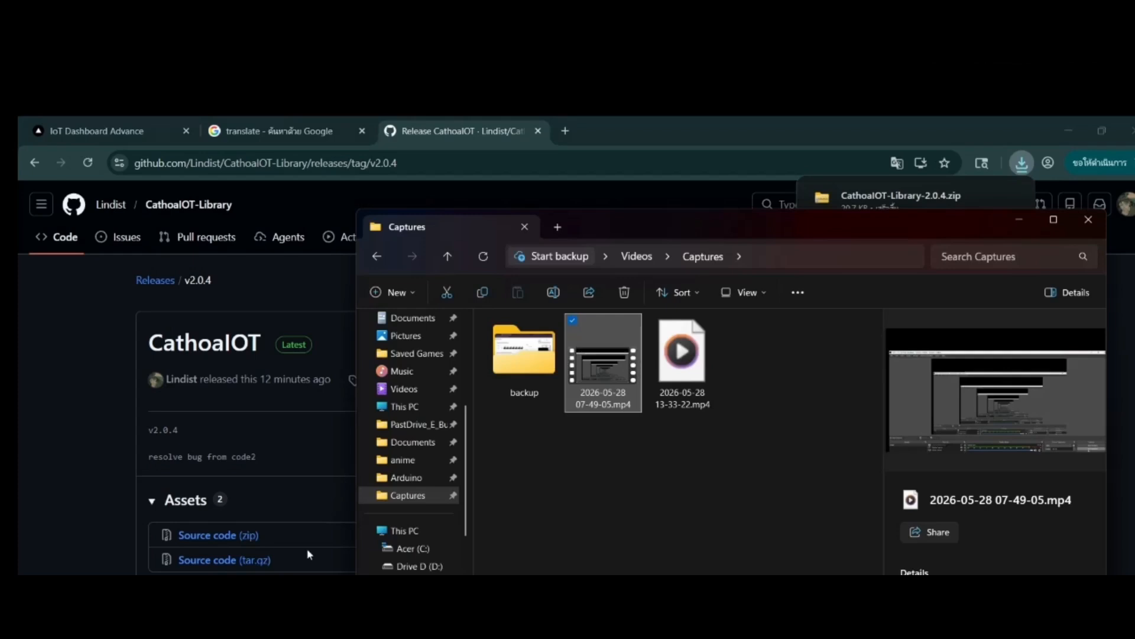
pyautogui.scroll(3, 414, 473)
pyautogui.click(413, 463)
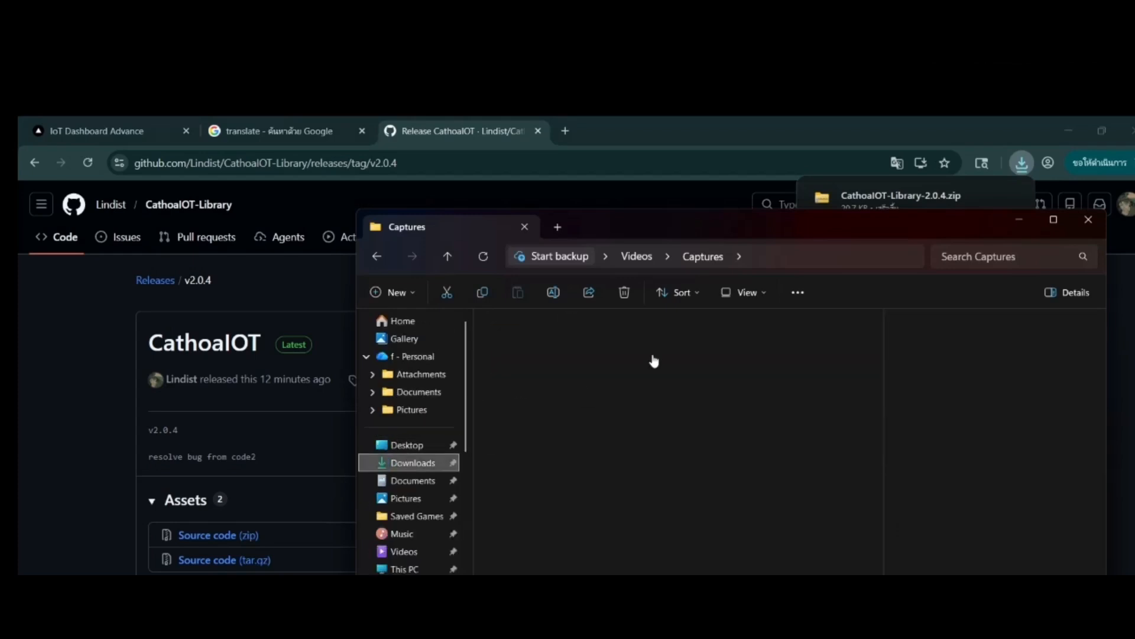
pyautogui.click(1019, 220)
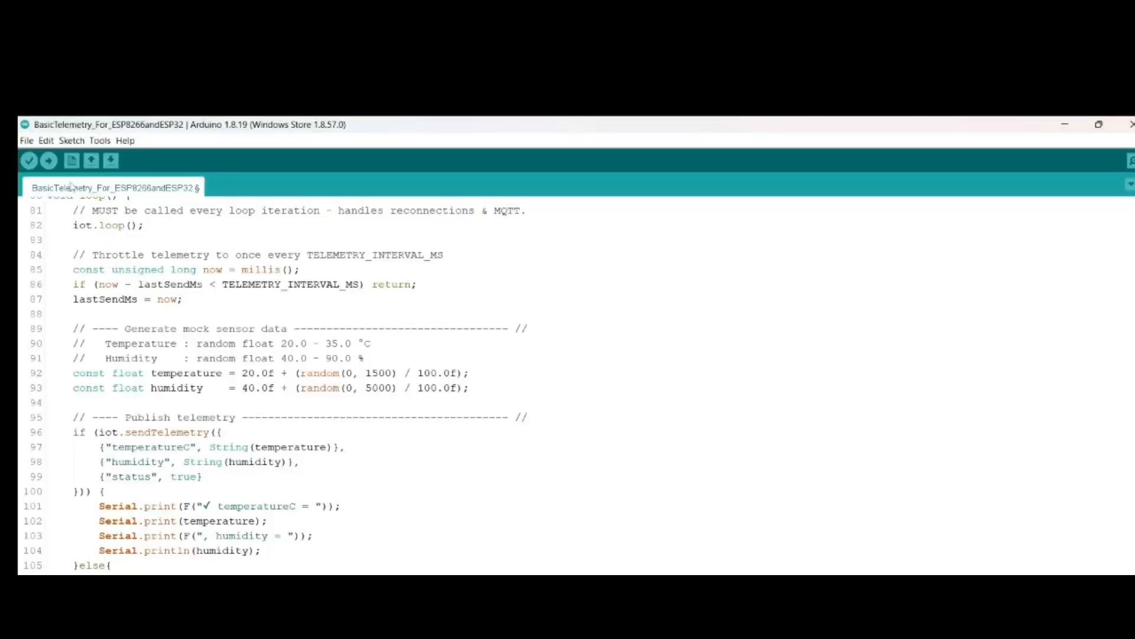
# Step: In the Arduino IDE, add CathoaIOT-Library-2.0.4.zip from C:\Users\USER\Downloads as a ZIP library
pyautogui.click(51, 80)
pyautogui.moveTo(213, 176)
pyautogui.click(284, 207)
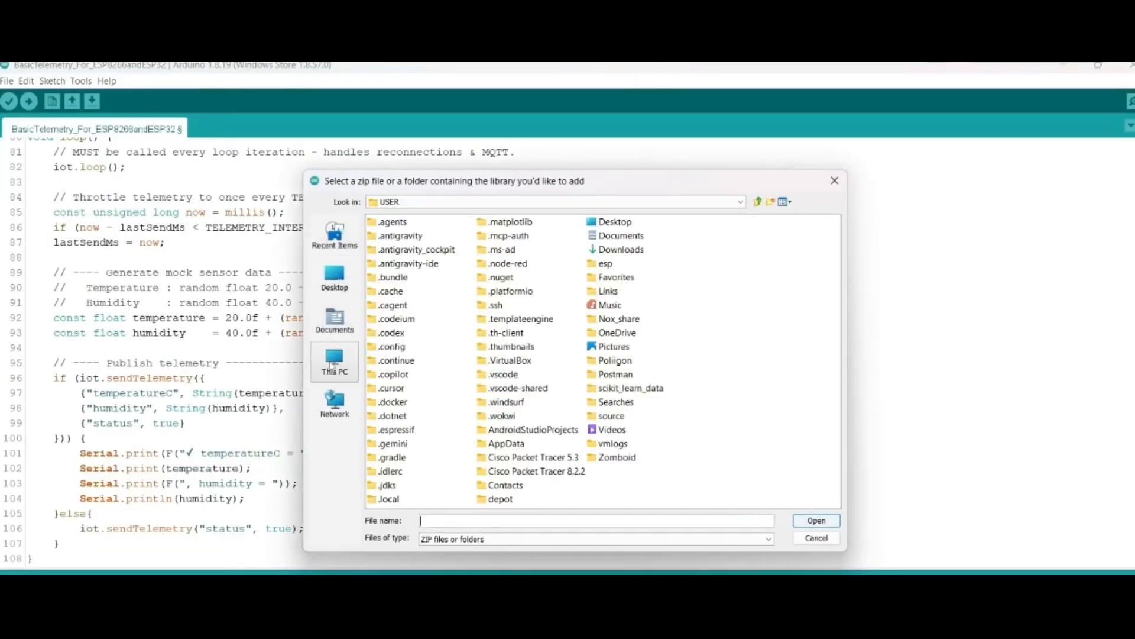
pyautogui.click(335, 322)
pyautogui.click(675, 203)
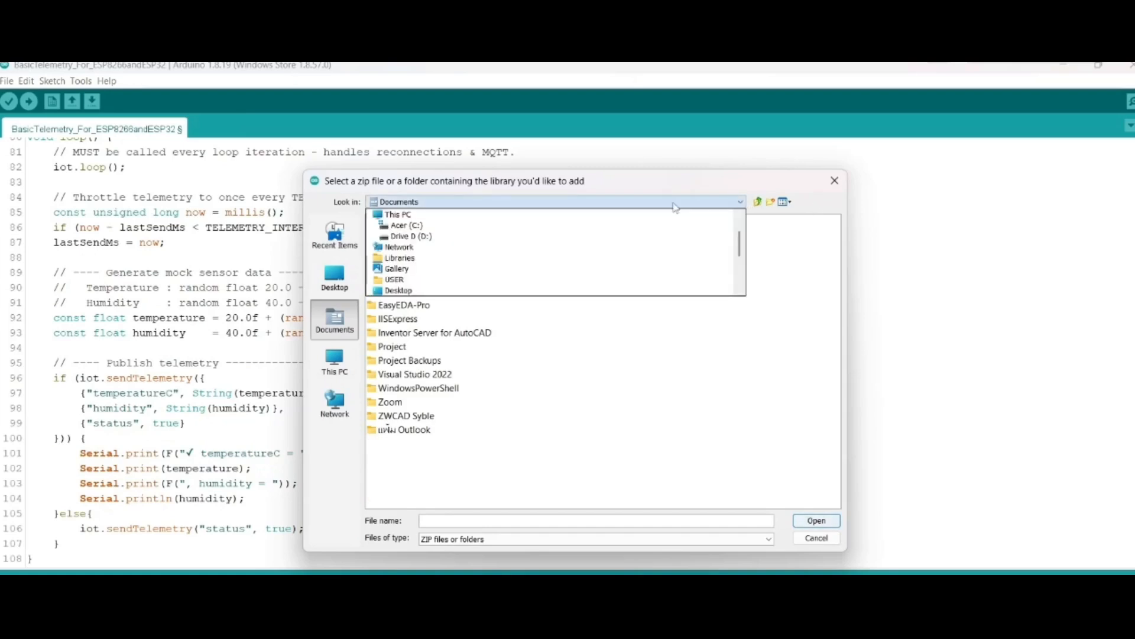
pyautogui.click(402, 227)
pyautogui.doubleClick(395, 431)
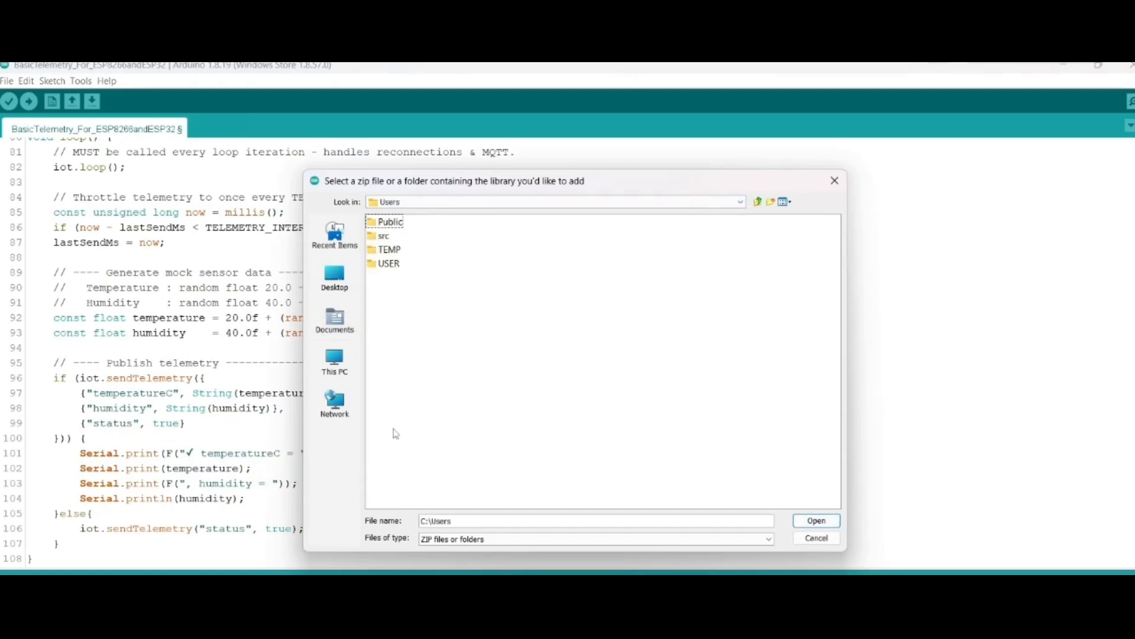
pyautogui.doubleClick(393, 263)
pyautogui.click(615, 249)
pyautogui.doubleClick(609, 255)
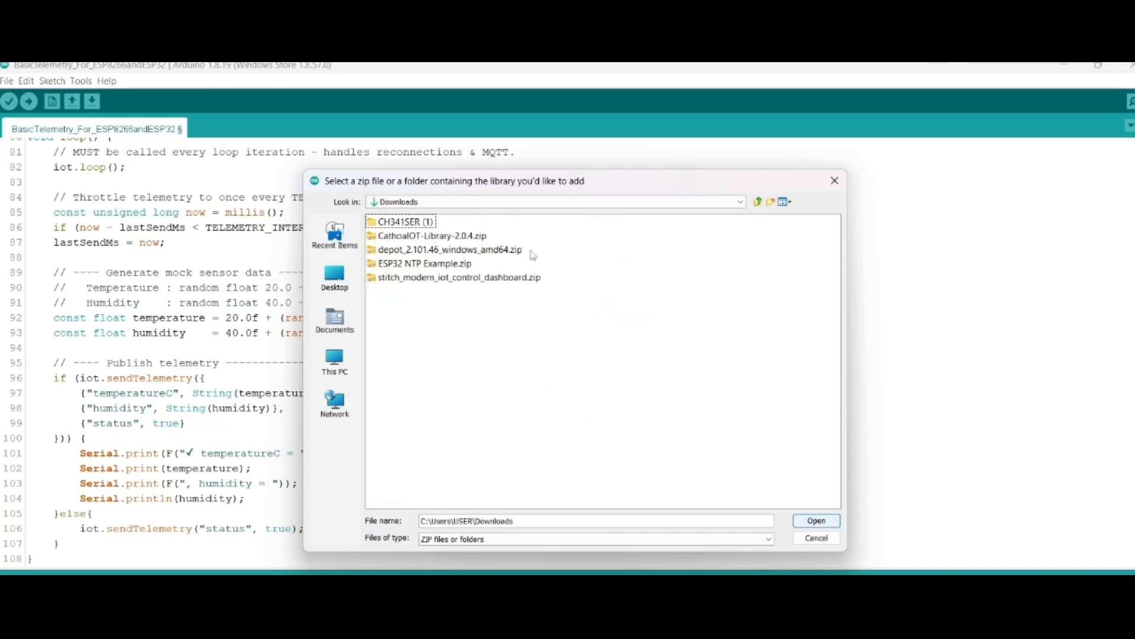
pyautogui.click(444, 236)
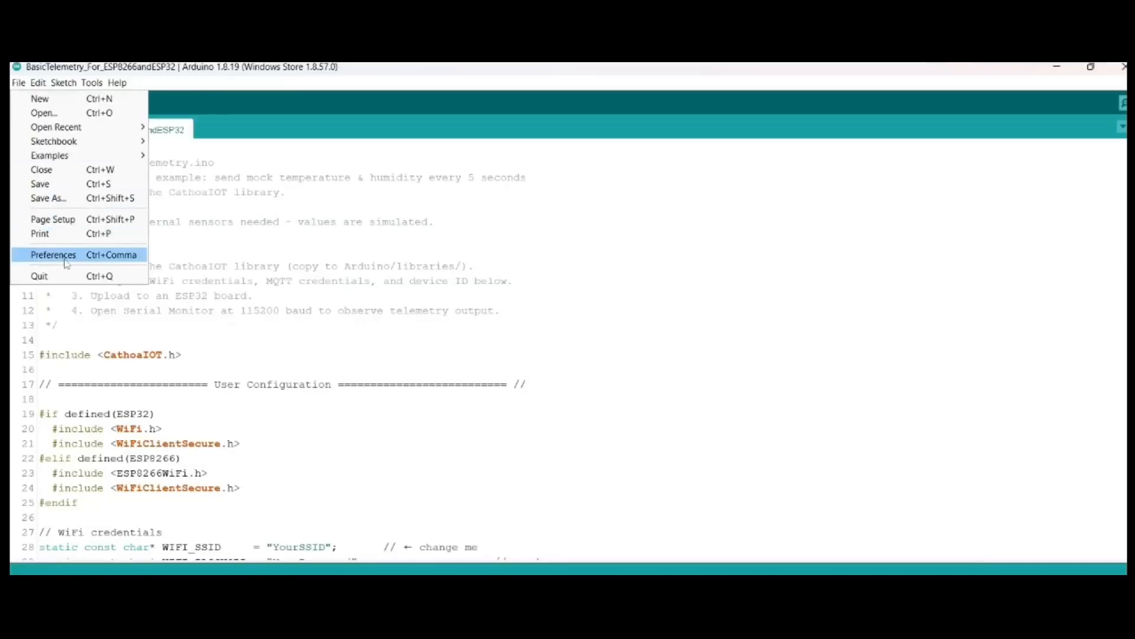
# Step: Open the BasicTelemetry_For_ESP8266andESP32 example sketch from the CathoaIOT library
pyautogui.moveTo(71, 155)
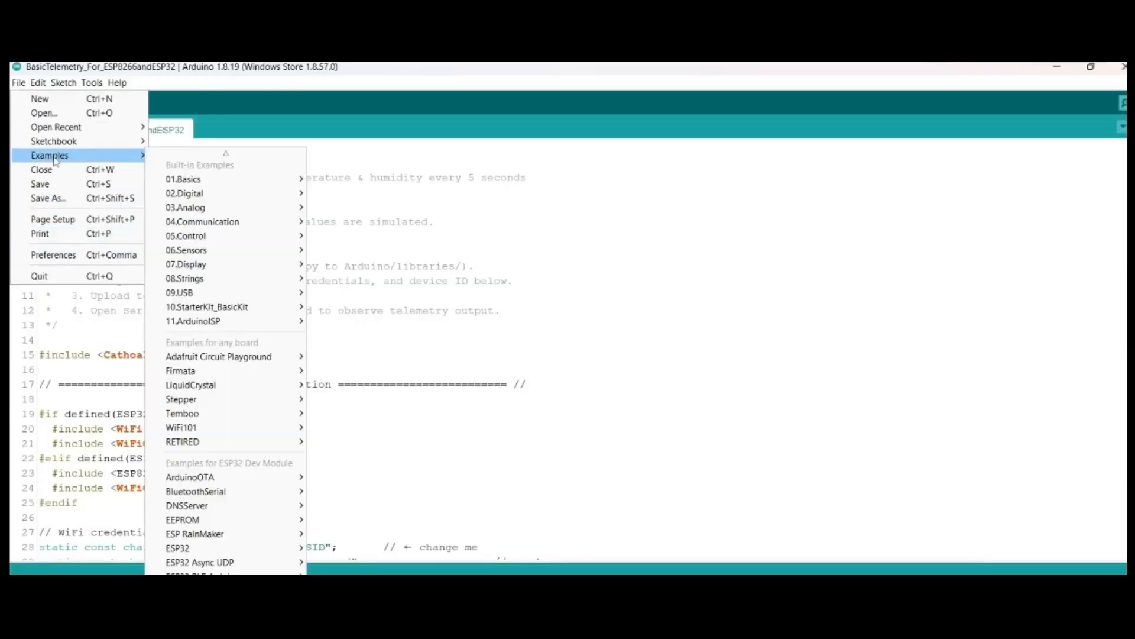
pyautogui.scroll(-2, 233, 476)
pyautogui.scroll(-8, 233, 476)
pyautogui.moveTo(230, 555)
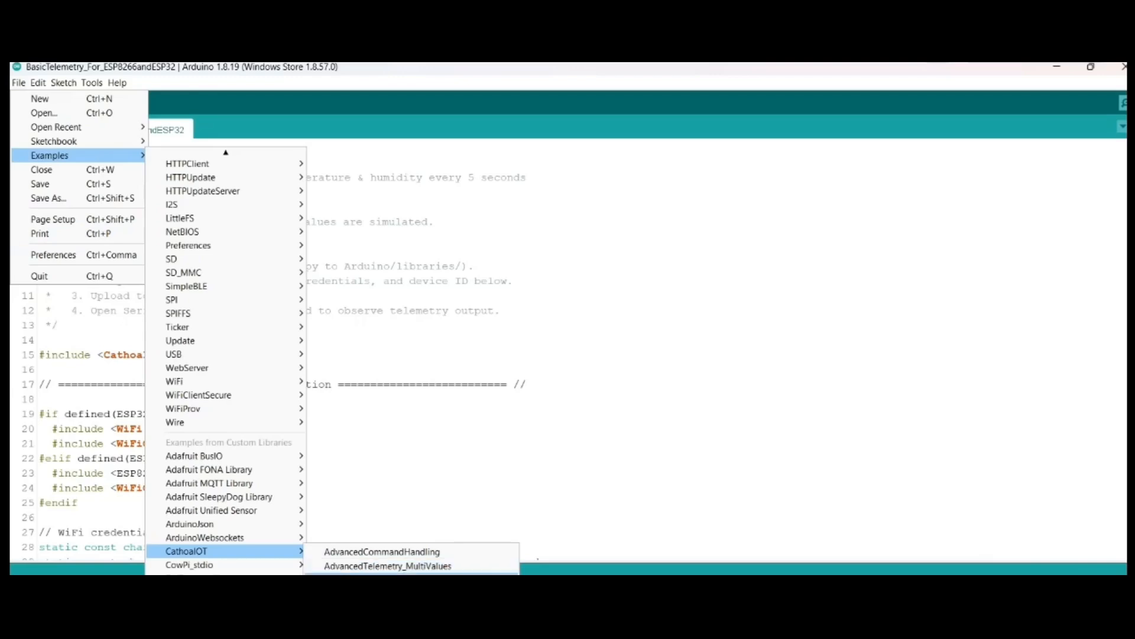
pyautogui.click(384, 578)
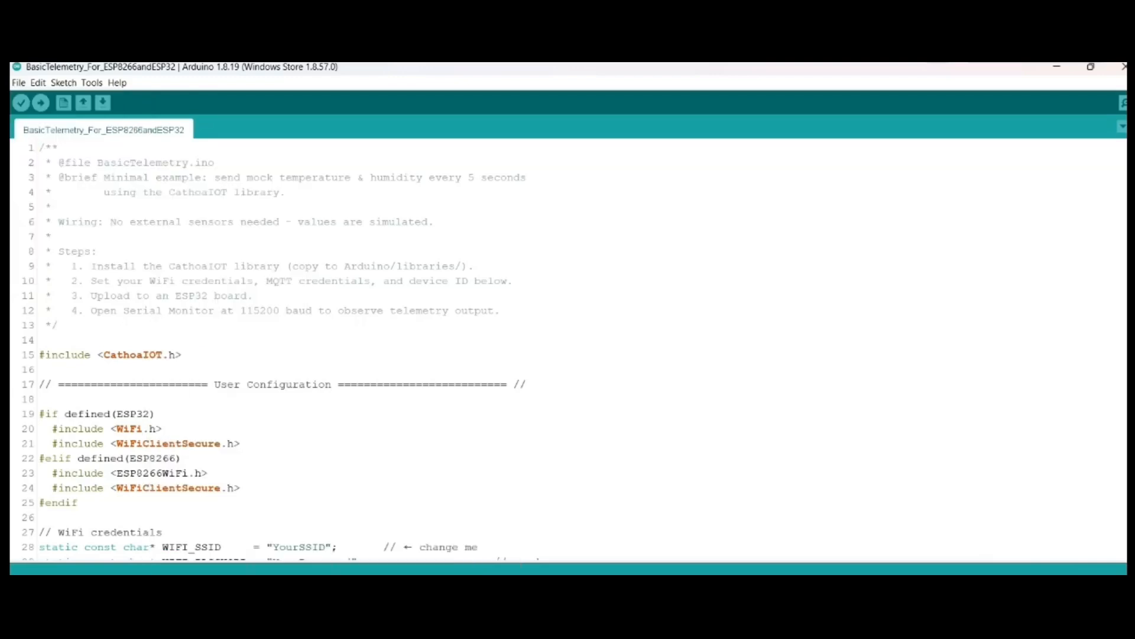
# Step: Set WIFI_SSID to "STeP._5GHz" in the sketch and clear the WIFI_PASSWORD placeholder
pyautogui.scroll(-5, 314, 418)
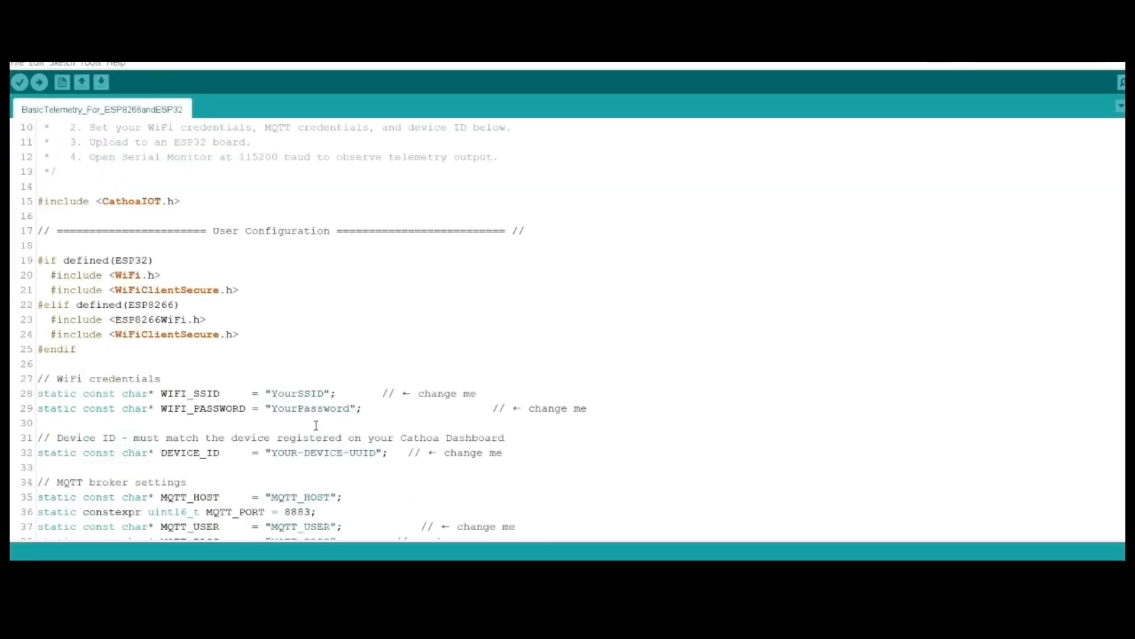
pyautogui.doubleClick(275, 309)
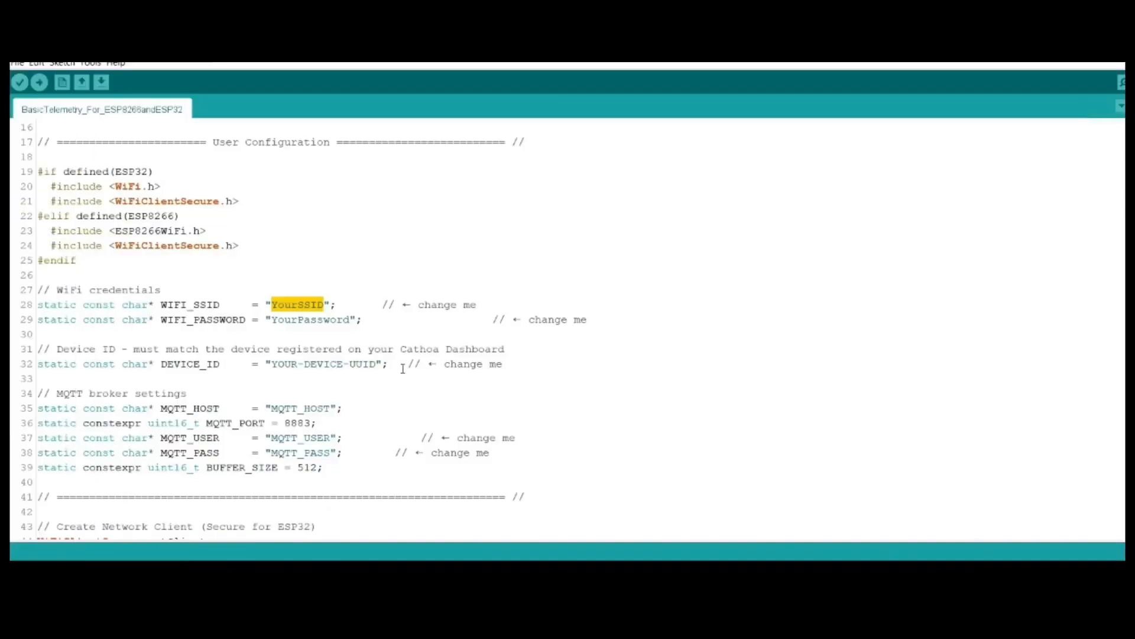
pyautogui.write('STeP.')
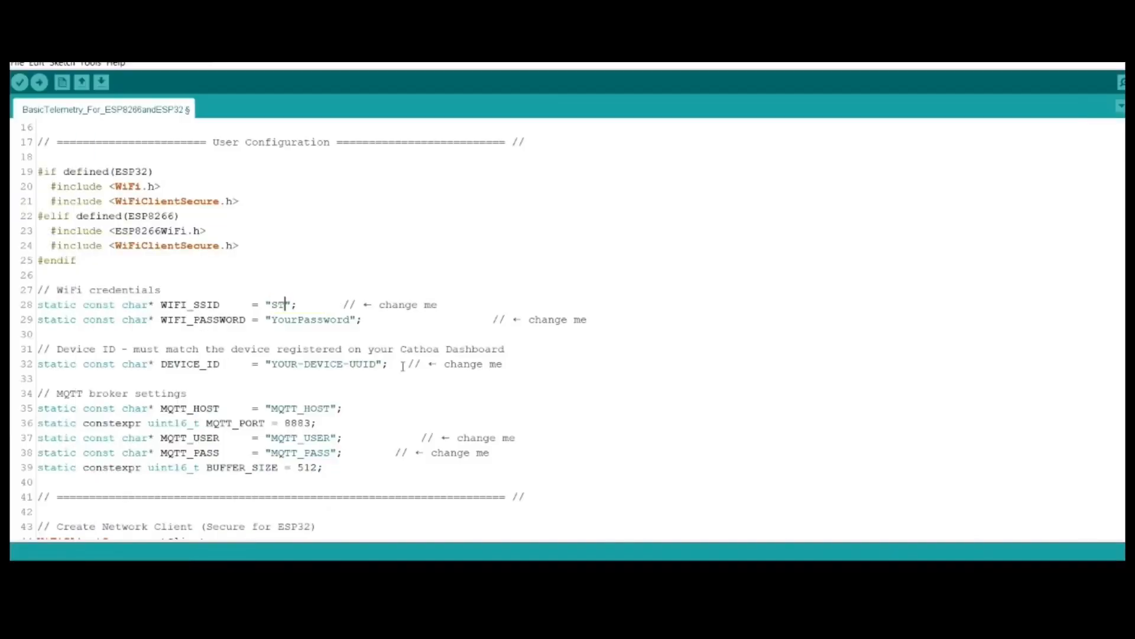
pyautogui.write('_5GHz')
pyautogui.moveTo(349, 320); pyautogui.dragTo(272, 320)
pyautogui.press('BackSpace')
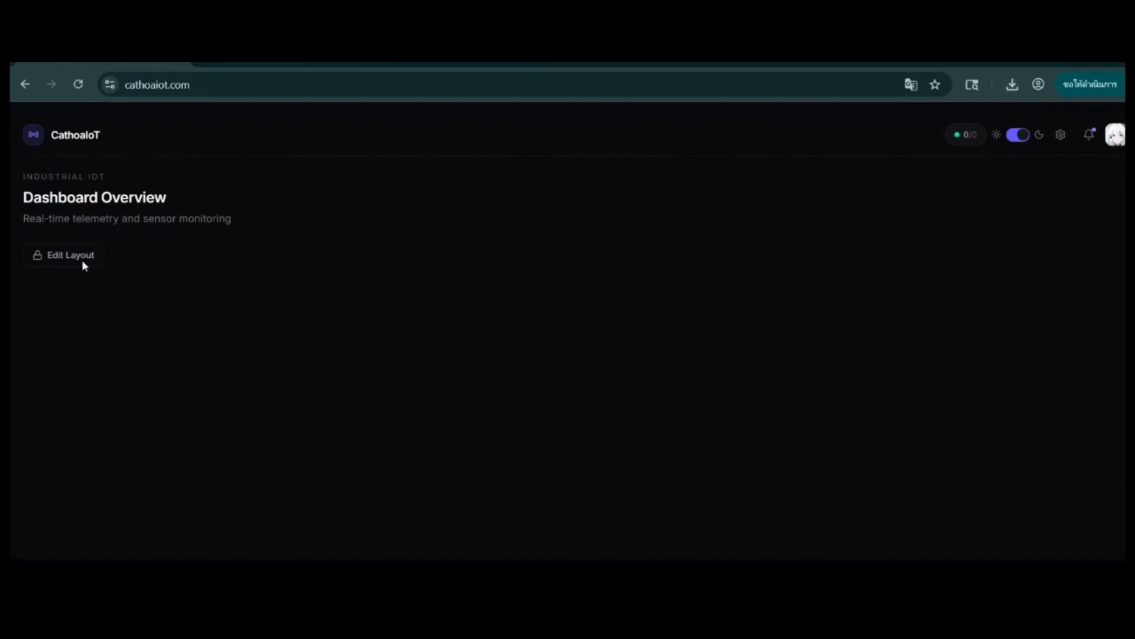
# Step: Switch to the CathoaIoT dashboard in the browser and create a device named "DEVICE"
pyautogui.click(82, 260)
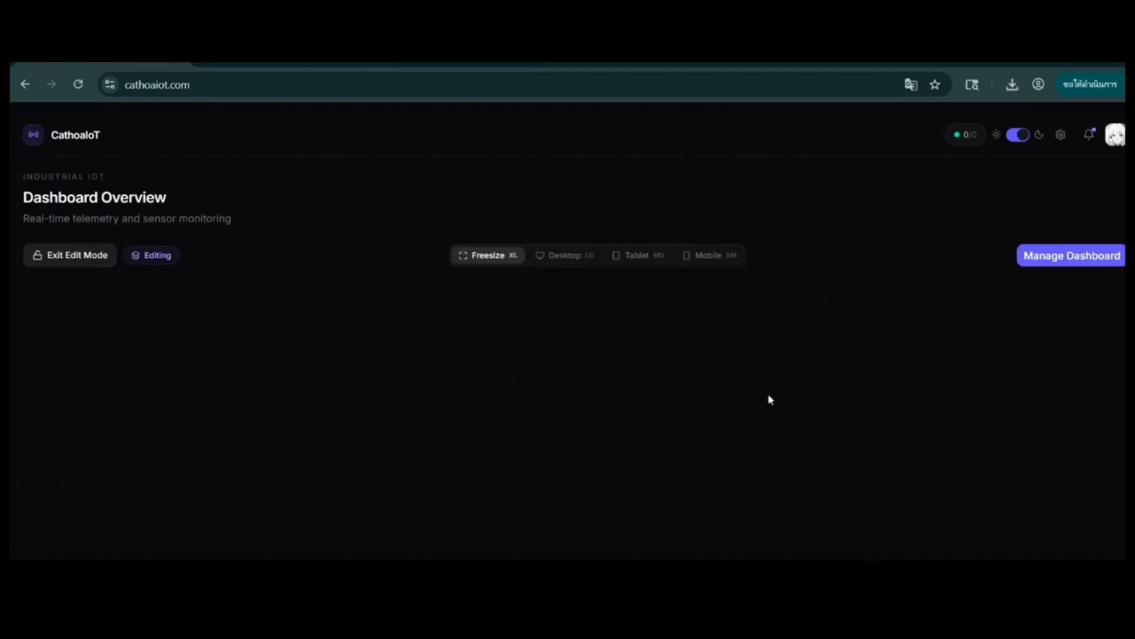
pyautogui.click(1101, 264)
pyautogui.click(919, 245)
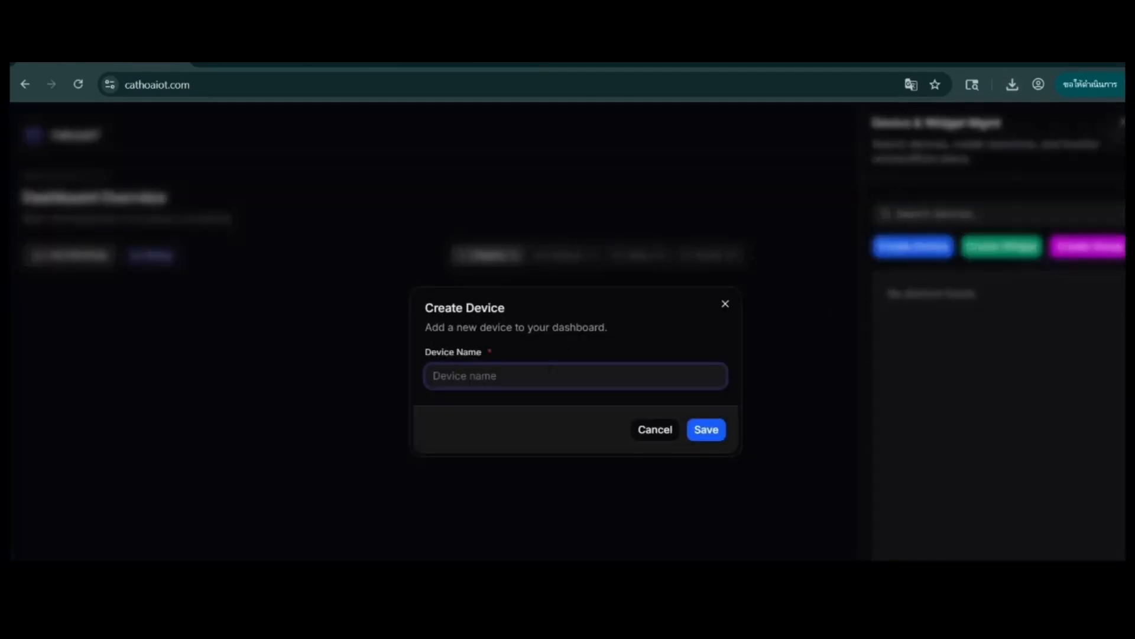
pyautogui.write('DEVICE')
pyautogui.click(707, 429)
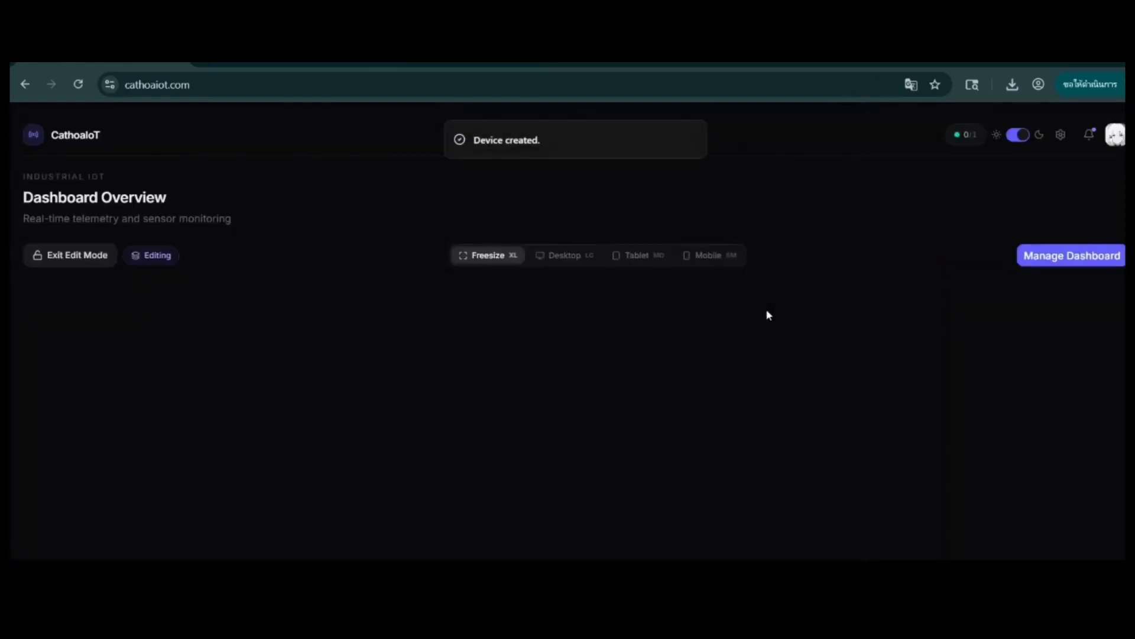
# Step: Copy the new device's ID from the dashboard and replace the DEVICE_ID placeholder in the Arduino sketch with it
pyautogui.click(1068, 256)
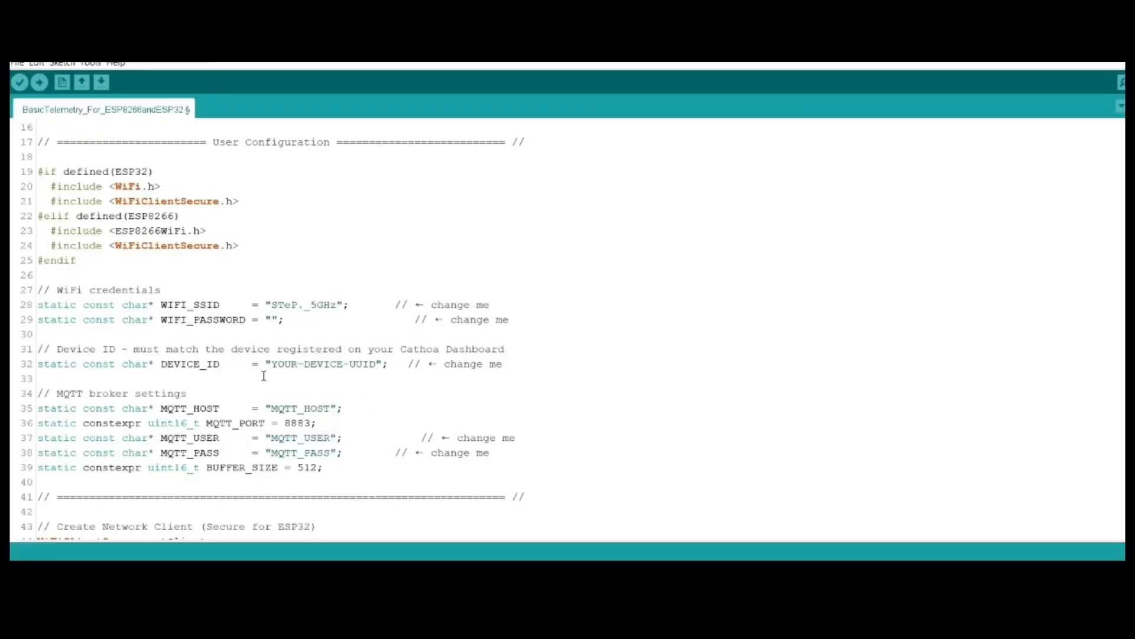
pyautogui.moveTo(272, 364); pyautogui.dragTo(376, 364)
pyautogui.hotkey('ctrl', 'v')
# Step: Copy the broker hostname from the CathoaIoT settings and paste it over the MQTT_HOST placeholder in the sketch
pyautogui.moveTo(272, 408); pyautogui.dragTo(333, 408)
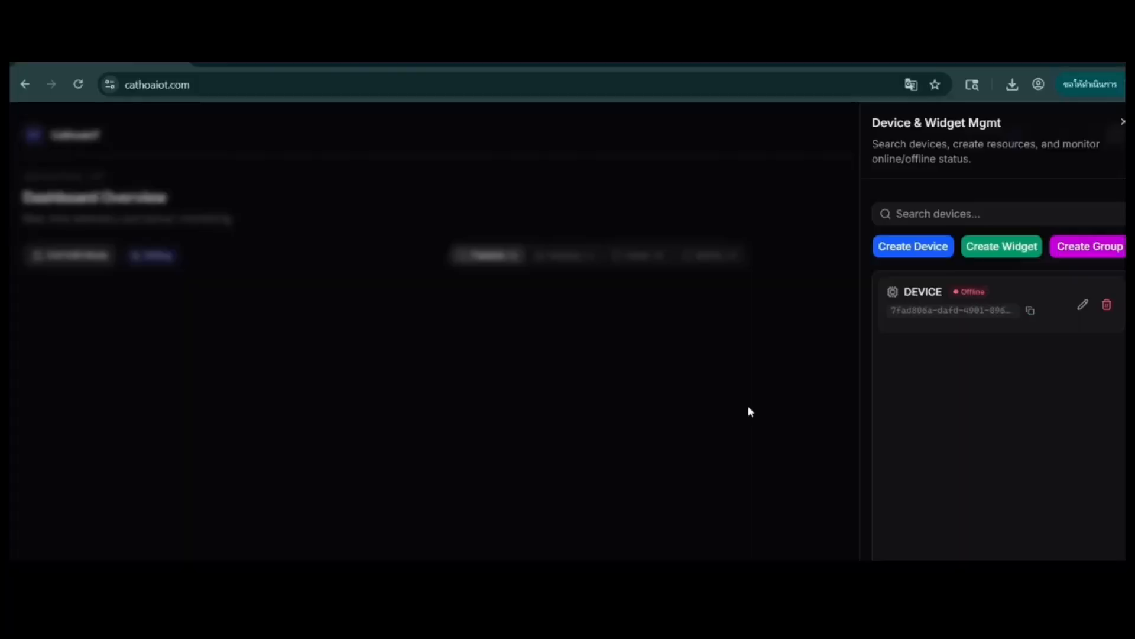
pyautogui.click(747, 411)
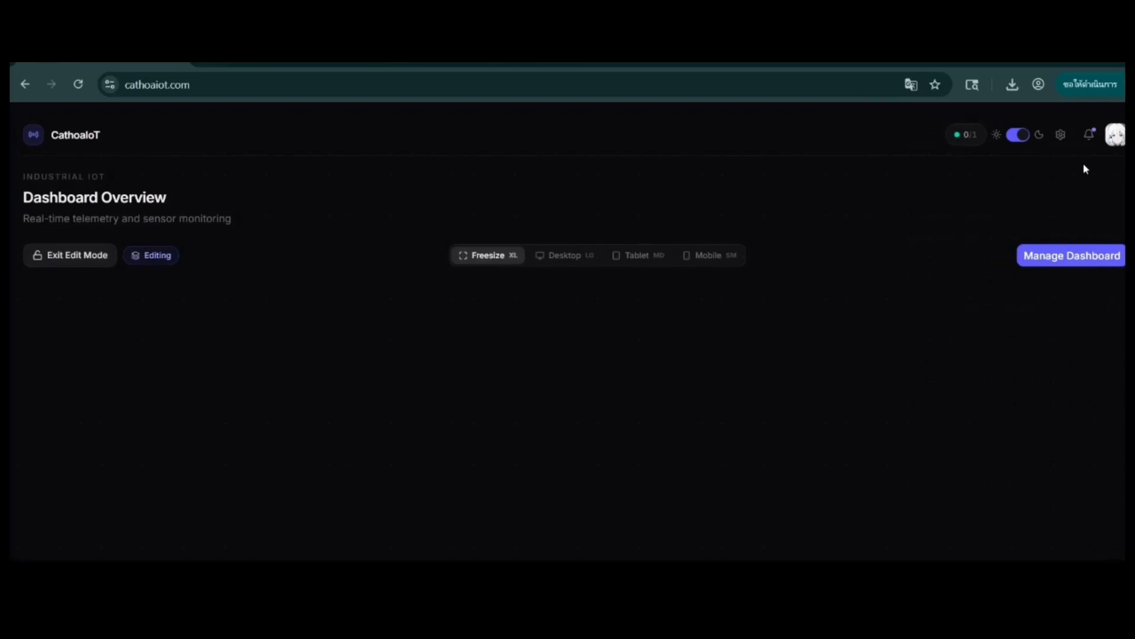
pyautogui.click(1060, 136)
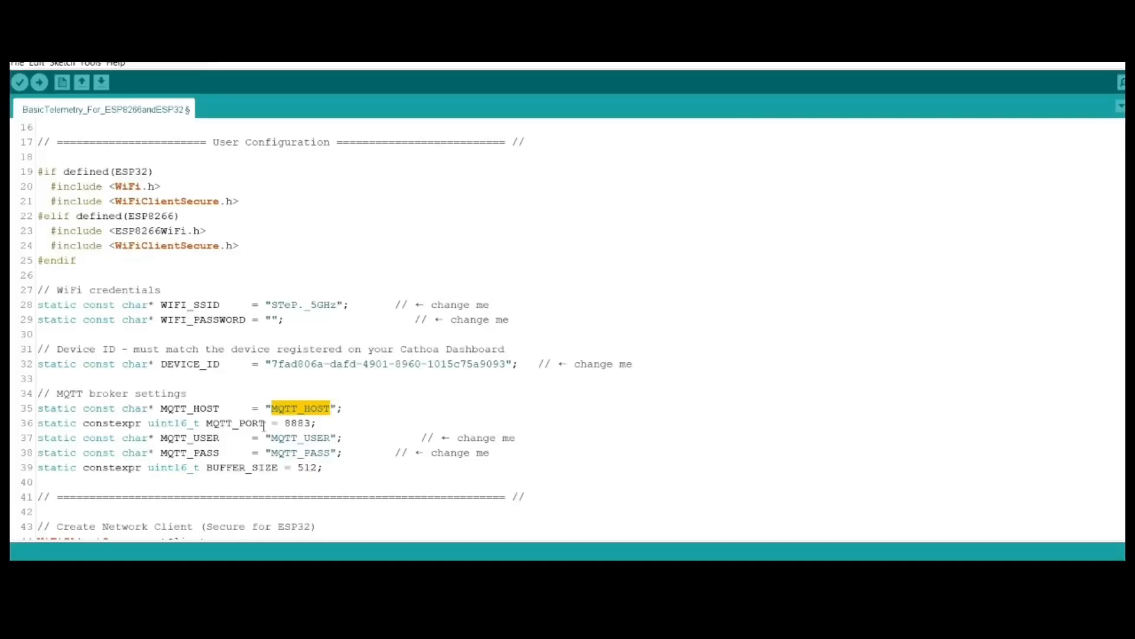
pyautogui.click(271, 408)
pyautogui.doubleClick(272, 408)
pyautogui.write('f13e31dd434f4a099bfe1f13ec6e84a9.s1.eu.hivemq.cloud')
# Step: Copy the MQTT username from the CathoaIoT settings and set MQTT_USER to "iot_user" in the sketch
pyautogui.moveTo(284, 422); pyautogui.dragTo(316, 423)
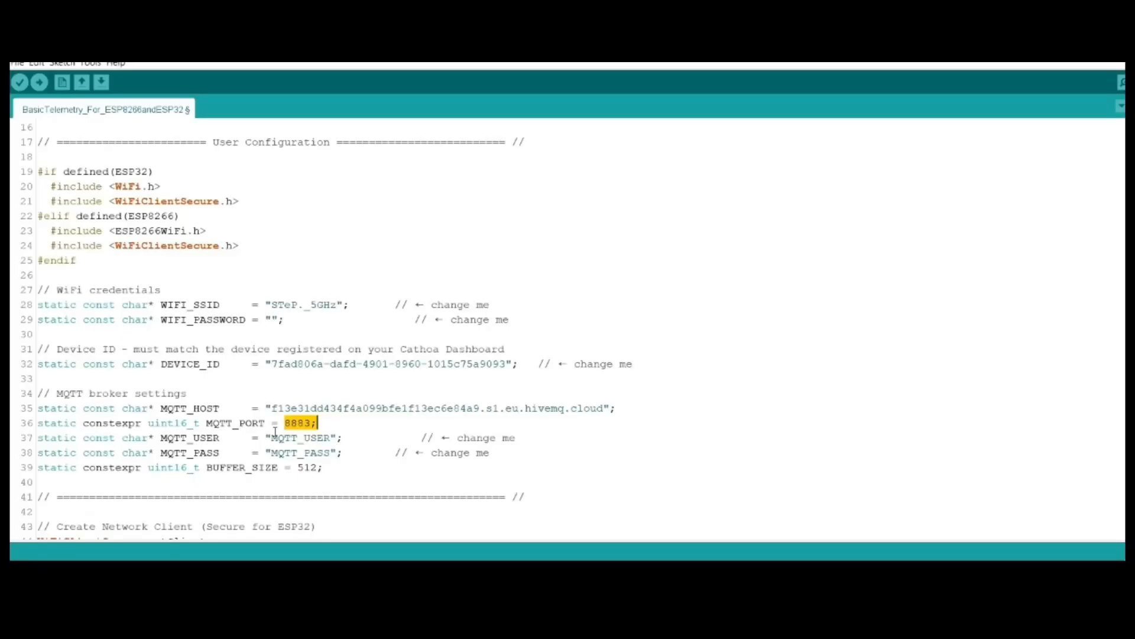
pyautogui.moveTo(271, 438); pyautogui.dragTo(331, 437)
pyautogui.write('iot_user')
# Step: Copy the MQTT password from the CathoaIoT settings and paste it over the MQTT_PASS placeholder in the sketch
pyautogui.scroll(-2, 331, 438)
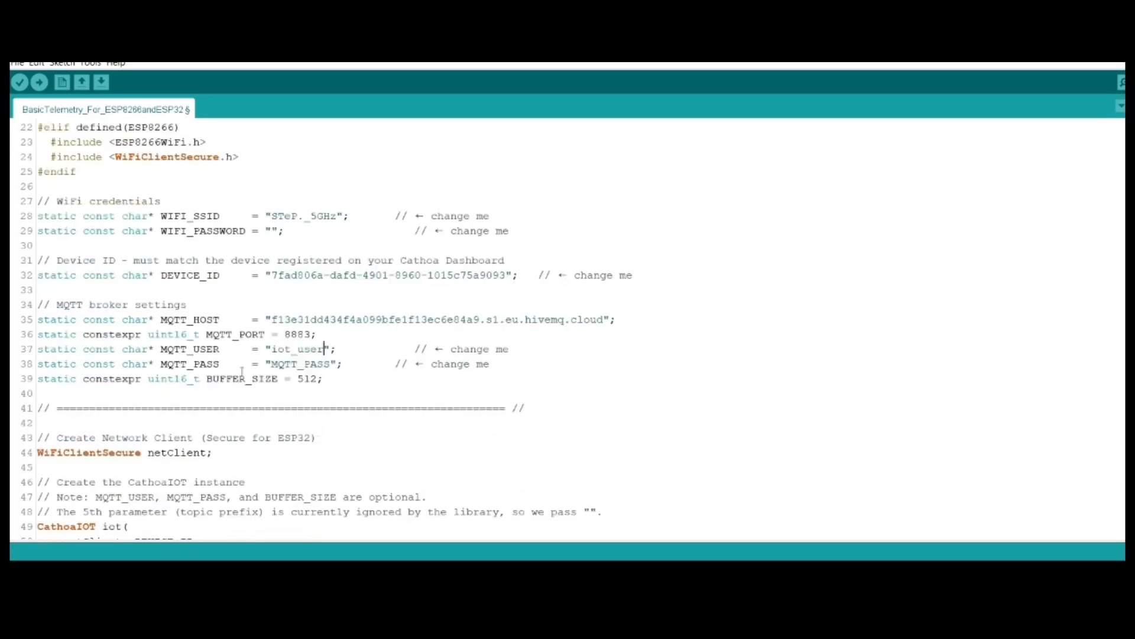
pyautogui.moveTo(270, 364); pyautogui.dragTo(330, 364)
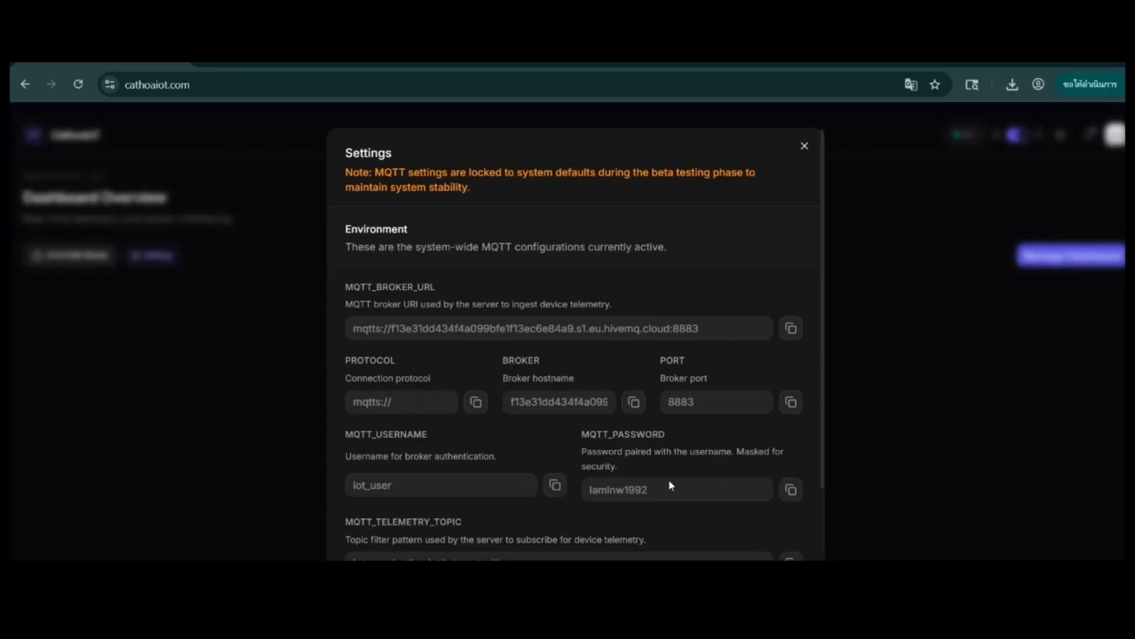
pyautogui.click(789, 487)
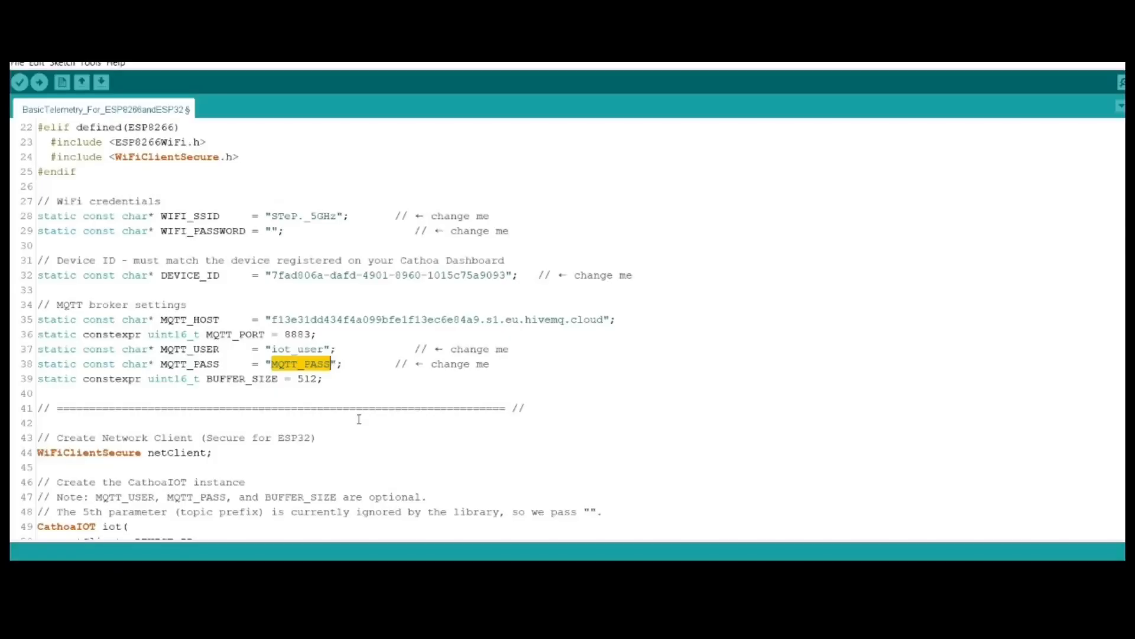
pyautogui.click(304, 366)
pyautogui.moveTo(271, 364)
pyautogui.mouseDown()
pyautogui.moveTo(329, 379)
pyautogui.moveTo(272, 364)
pyautogui.mouseUp()
pyautogui.hotkey('ctrl', 'v')
# Step: Examine the CathoaIOT instance declaration, its parameters and the comment about the ignored topic prefix
pyautogui.scroll(-4, 653, 363)
pyautogui.scroll(2, 653, 363)
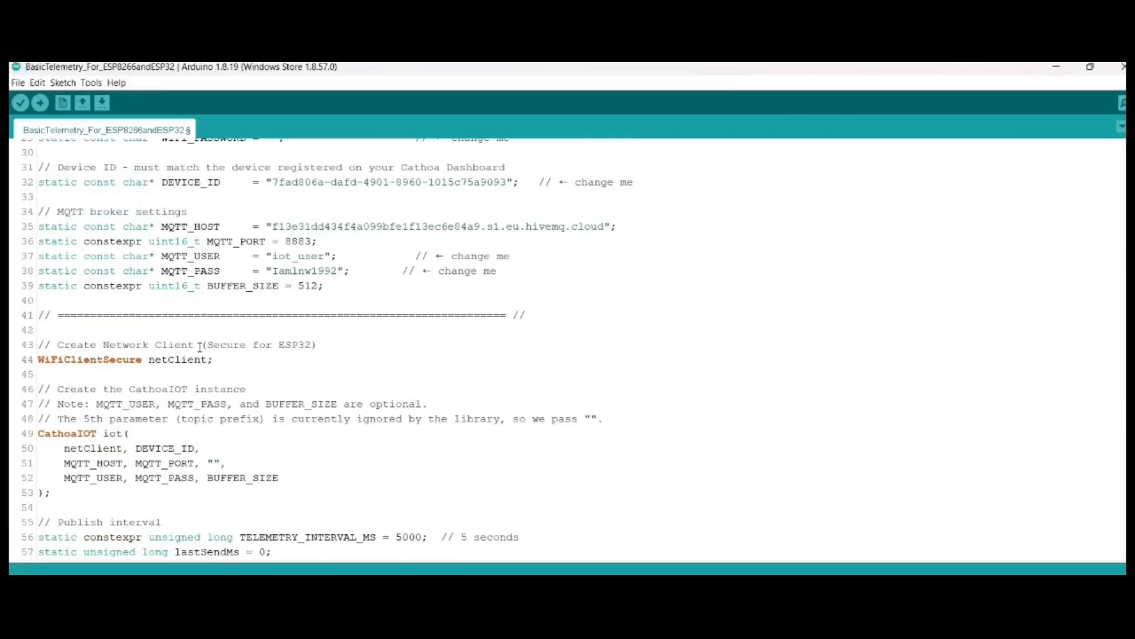
pyautogui.scroll(-1, 653, 363)
pyautogui.moveTo(214, 315); pyautogui.dragTo(83, 367)
pyautogui.scroll(-2, 269, 394)
pyautogui.scroll(2, 123, 374)
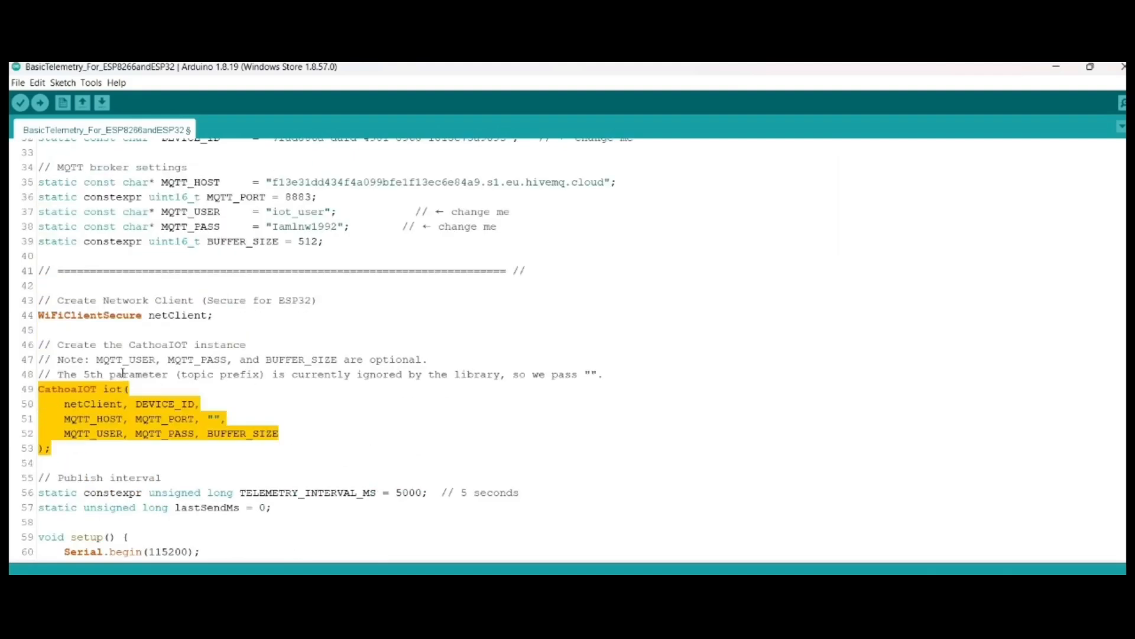
pyautogui.click(128, 388)
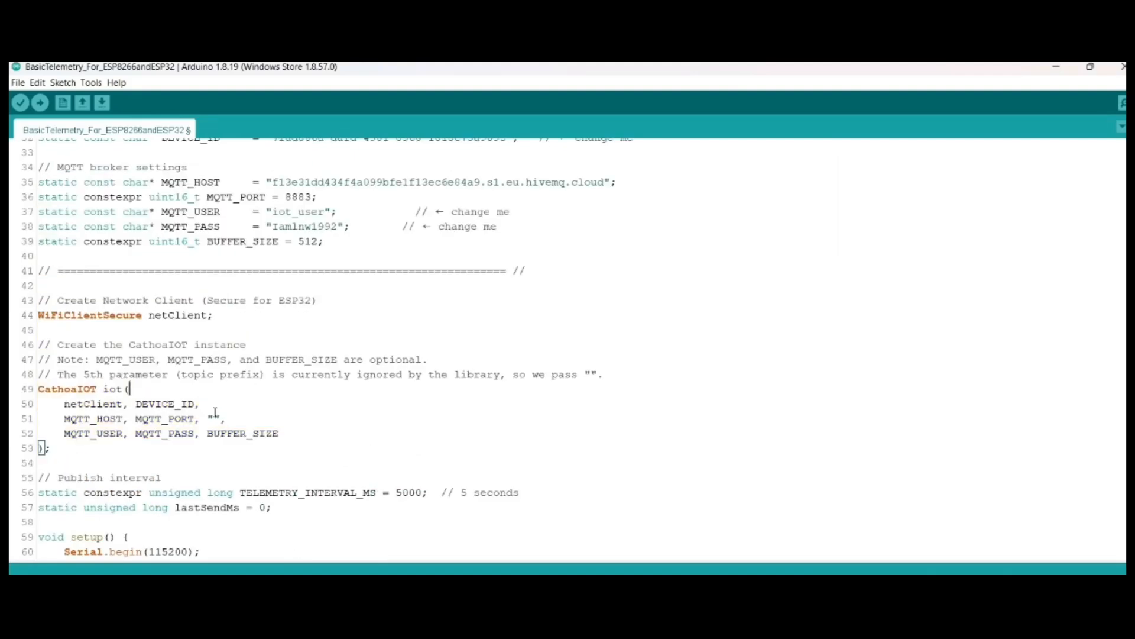
pyautogui.click(215, 419)
pyautogui.moveTo(604, 374); pyautogui.dragTo(58, 374)
pyautogui.scroll(-4, 227, 435)
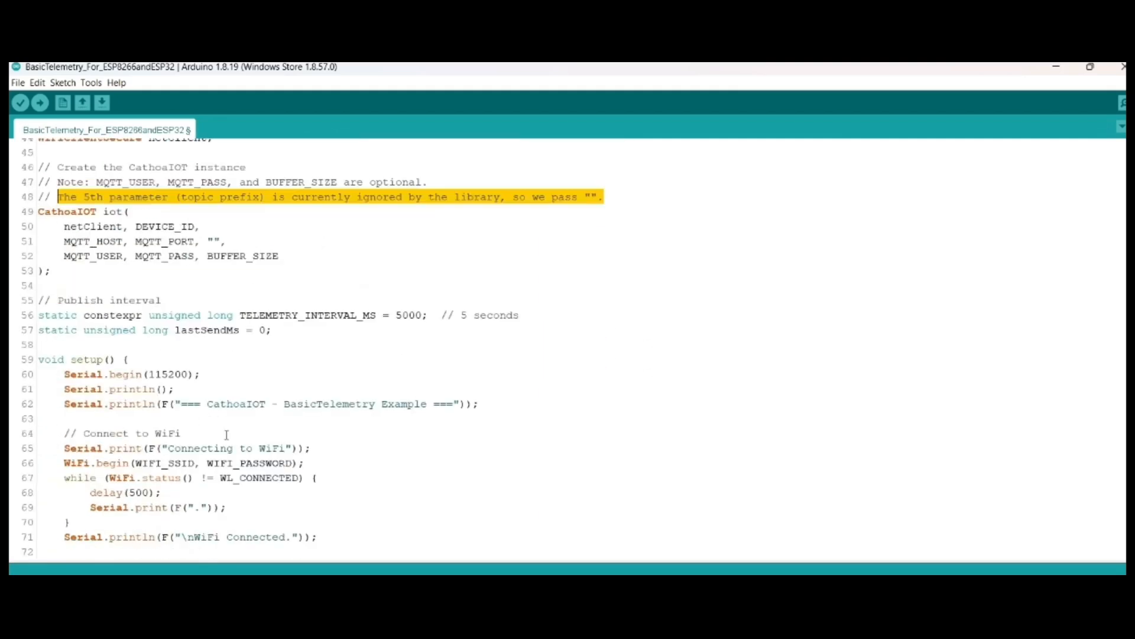
# Step: Review the publish interval declarations and the setup function, including the insecure TLS mode lines
pyautogui.moveTo(299, 341); pyautogui.dragTo(10, 301)
pyautogui.click(272, 373)
pyautogui.scroll(-5, 273, 372)
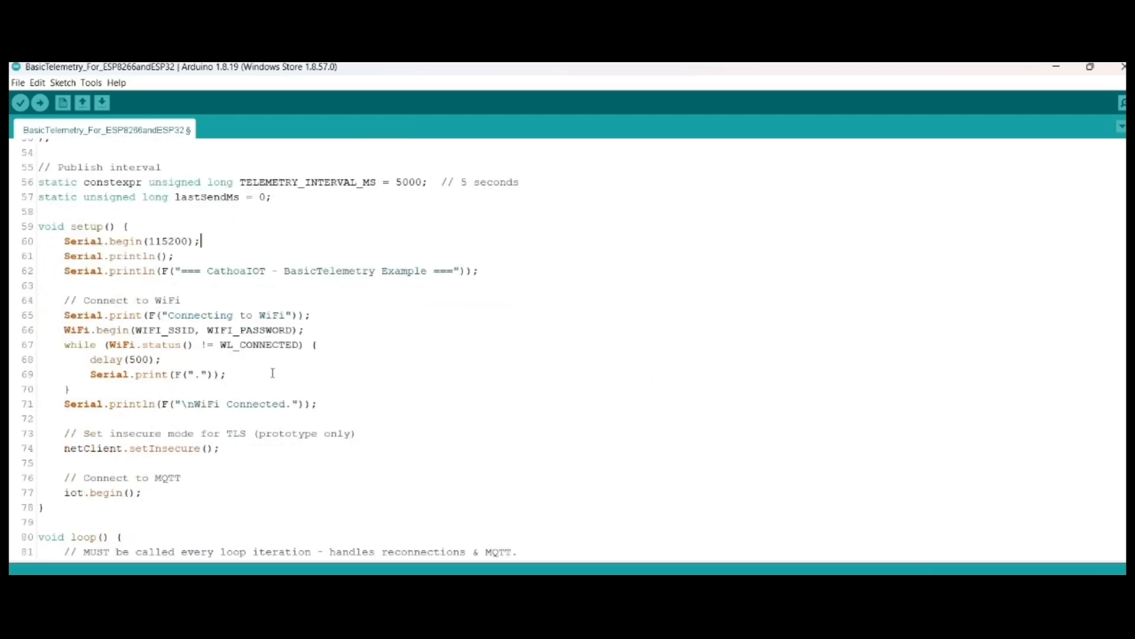
pyautogui.moveTo(39, 359); pyautogui.dragTo(85, 350)
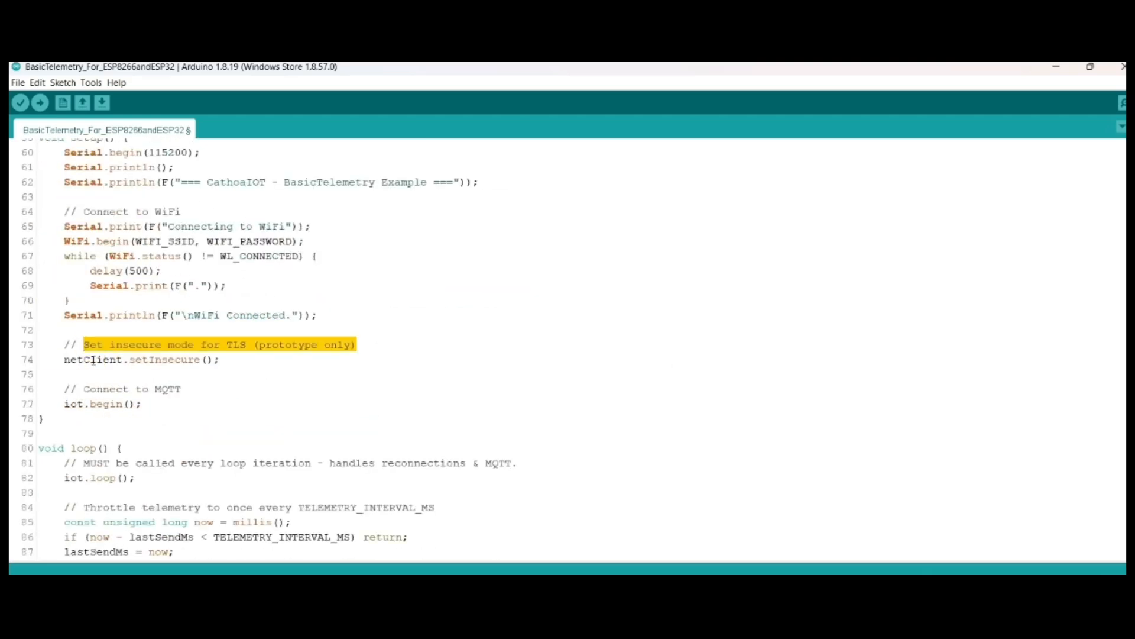
pyautogui.moveTo(240, 368); pyautogui.dragTo(44, 348)
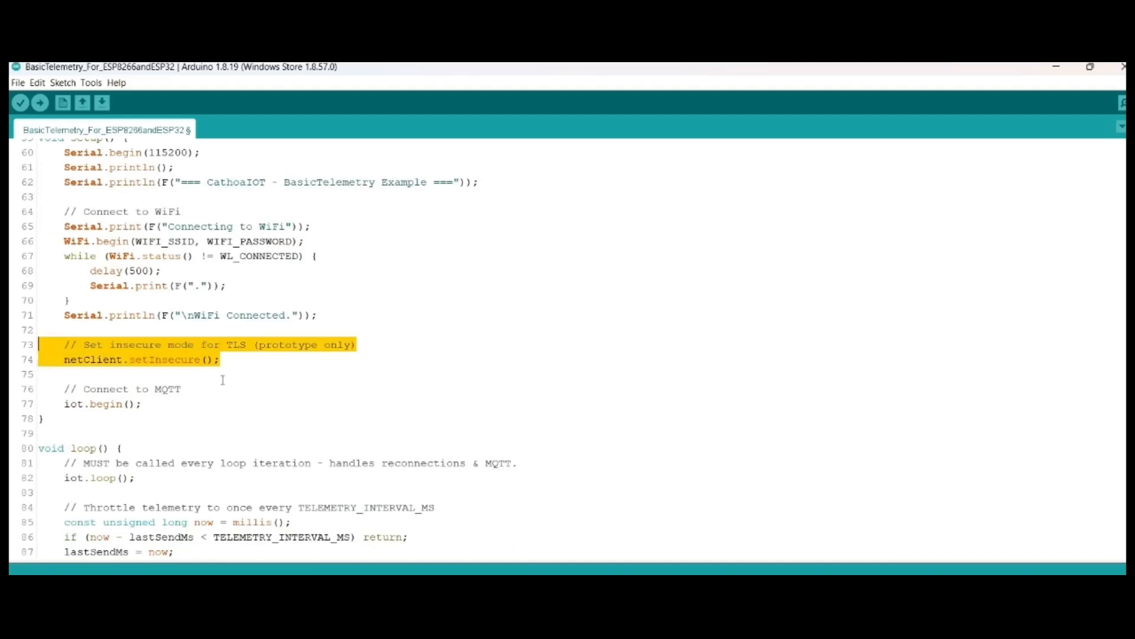
pyautogui.scroll(-4, 222, 380)
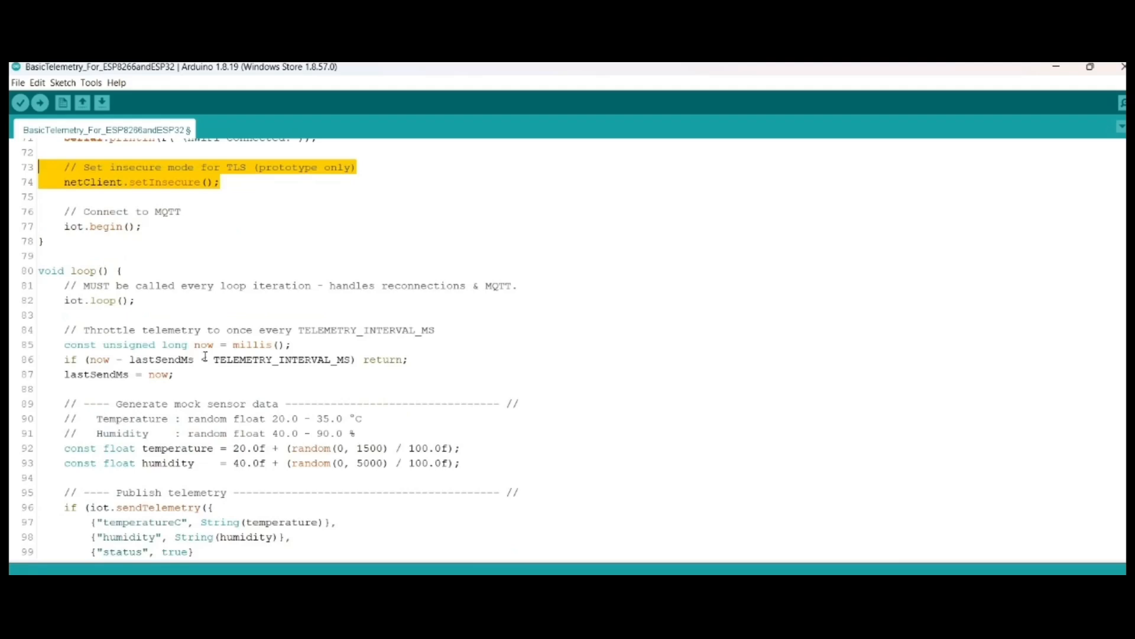
# Step: Examine how the loop function throttles telemetry with TELEMETRY_INTERVAL_MS and check where that interval is defined
pyautogui.scroll(-3, 205, 356)
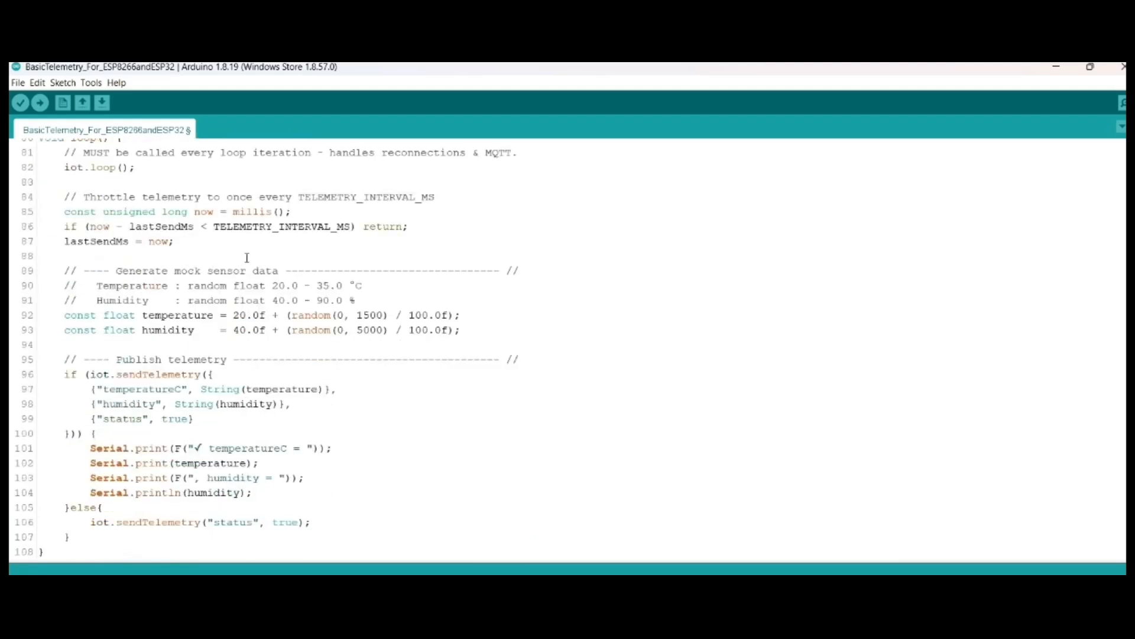
pyautogui.scroll(16, 247, 257)
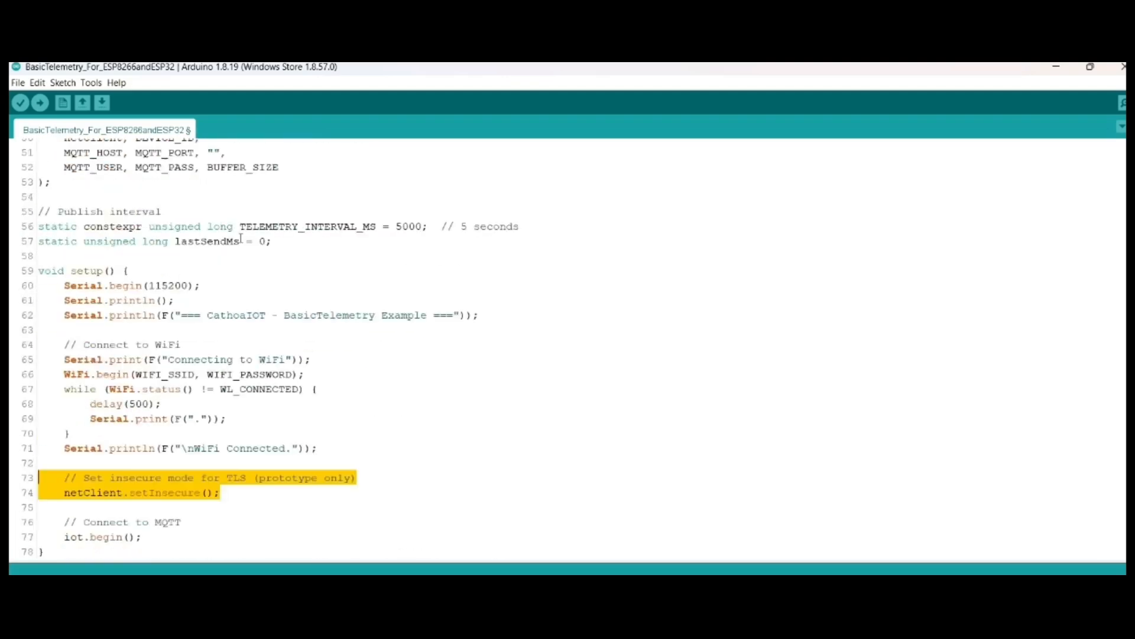
pyautogui.scroll(-4, 241, 238)
pyautogui.scroll(-8, 240, 238)
pyautogui.scroll(14, 241, 239)
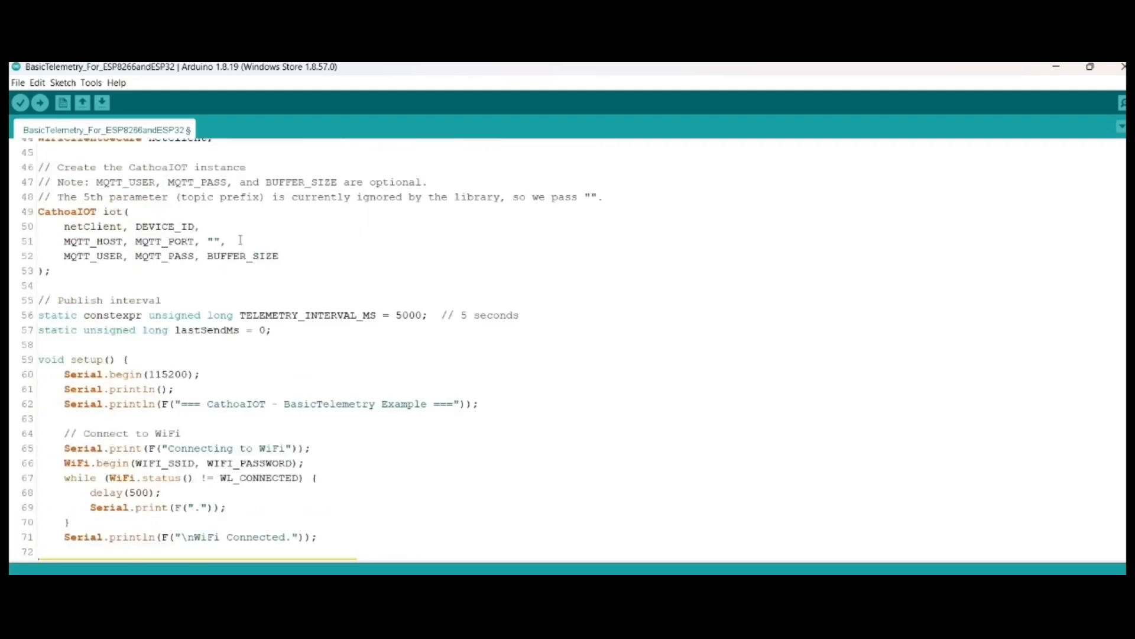
pyautogui.scroll(-4, 241, 240)
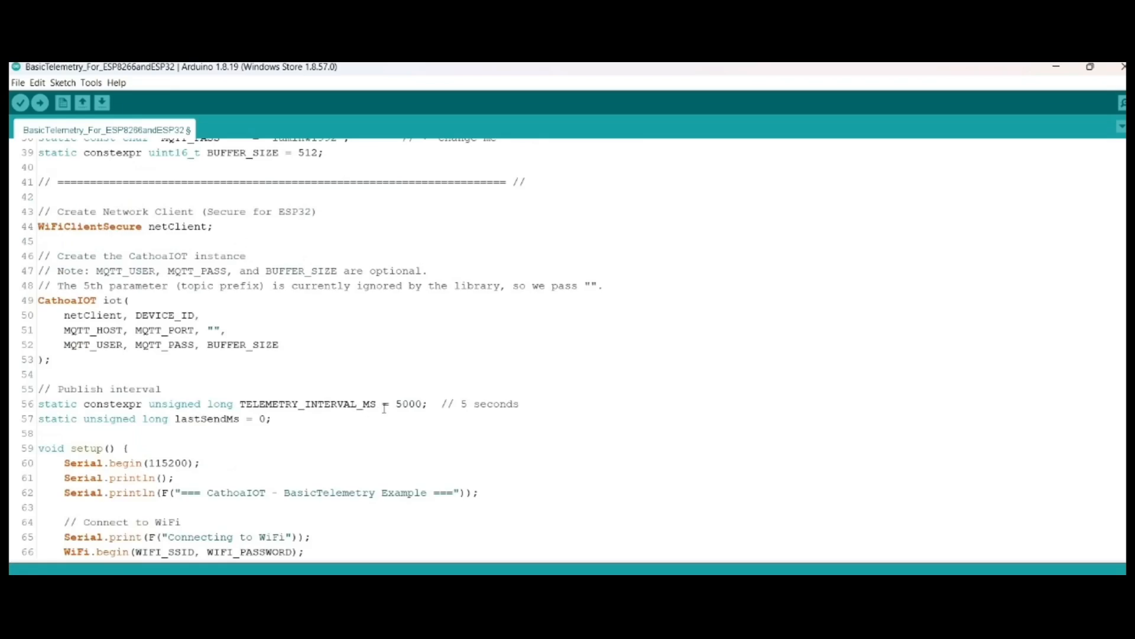
pyautogui.moveTo(395, 405); pyautogui.dragTo(426, 404)
pyautogui.scroll(-13, 295, 463)
pyautogui.scroll(2, 294, 463)
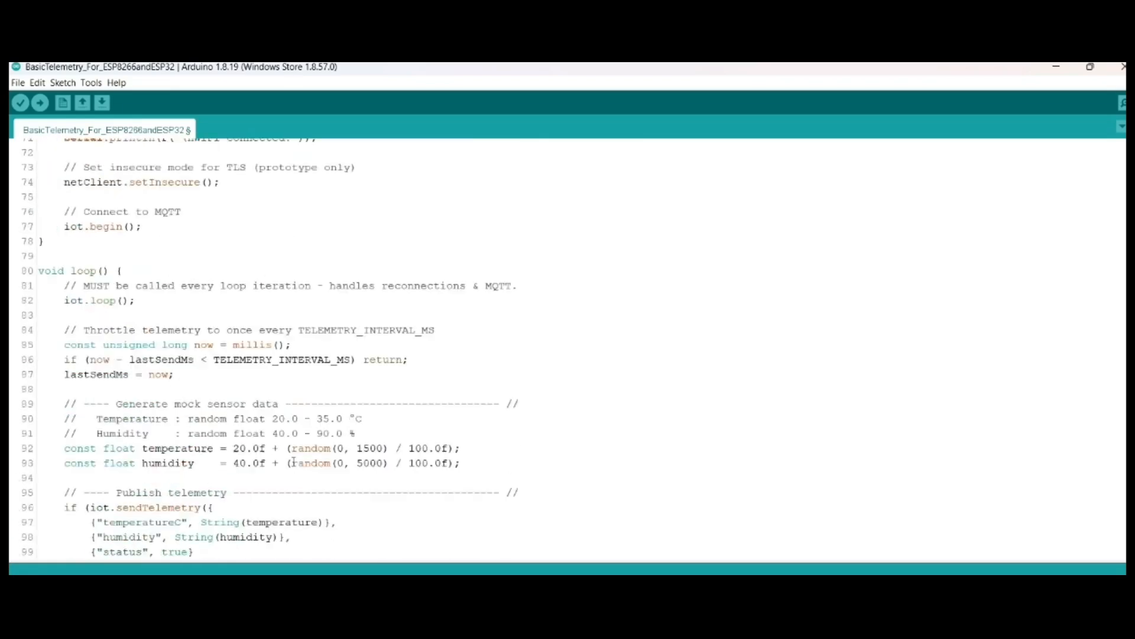
# Step: Examine the iot.sendTelemetry calls, their temperatureC, humidity and status keys, and the fallback in the else branch
pyautogui.scroll(-2, 294, 462)
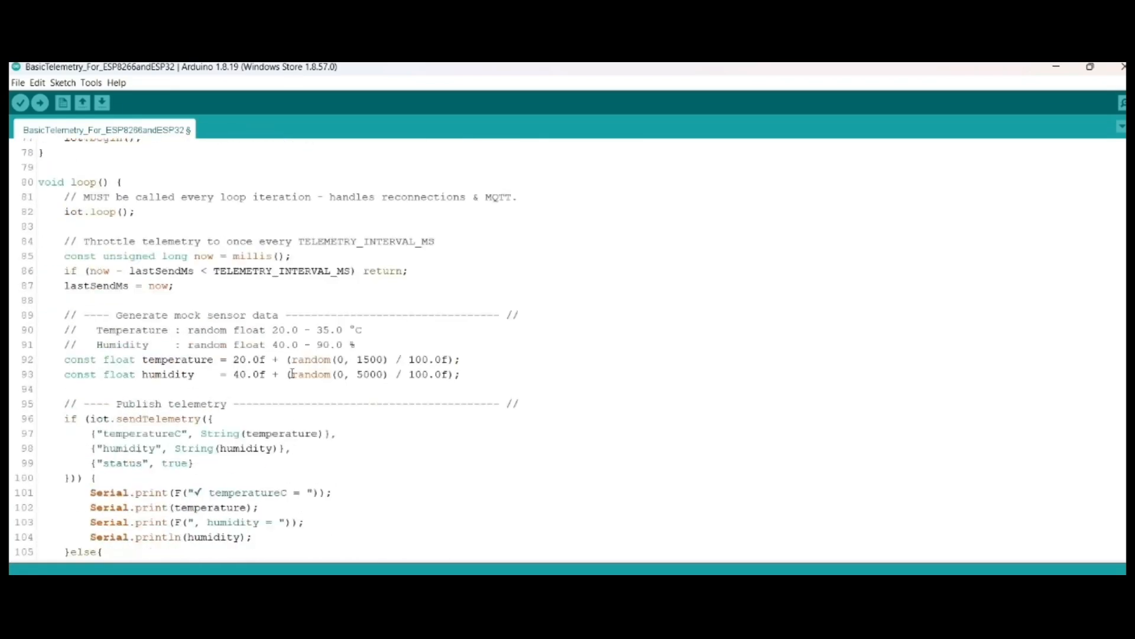
pyautogui.scroll(-1, 292, 375)
pyautogui.moveTo(209, 422); pyautogui.dragTo(202, 376)
pyautogui.click(314, 436)
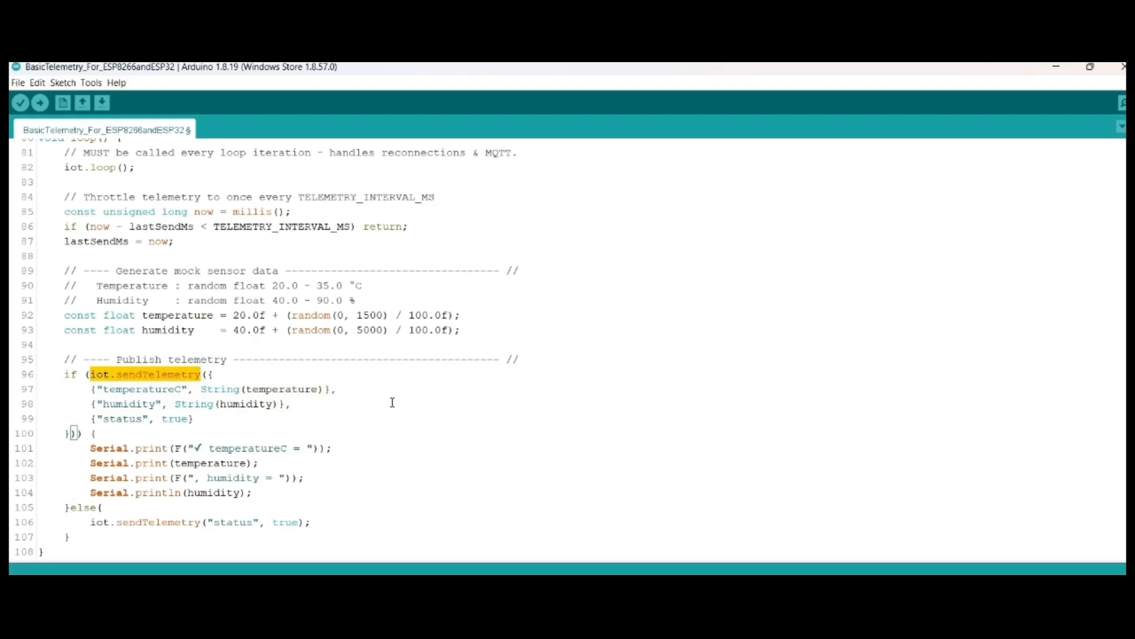
pyautogui.moveTo(312, 522); pyautogui.dragTo(90, 519)
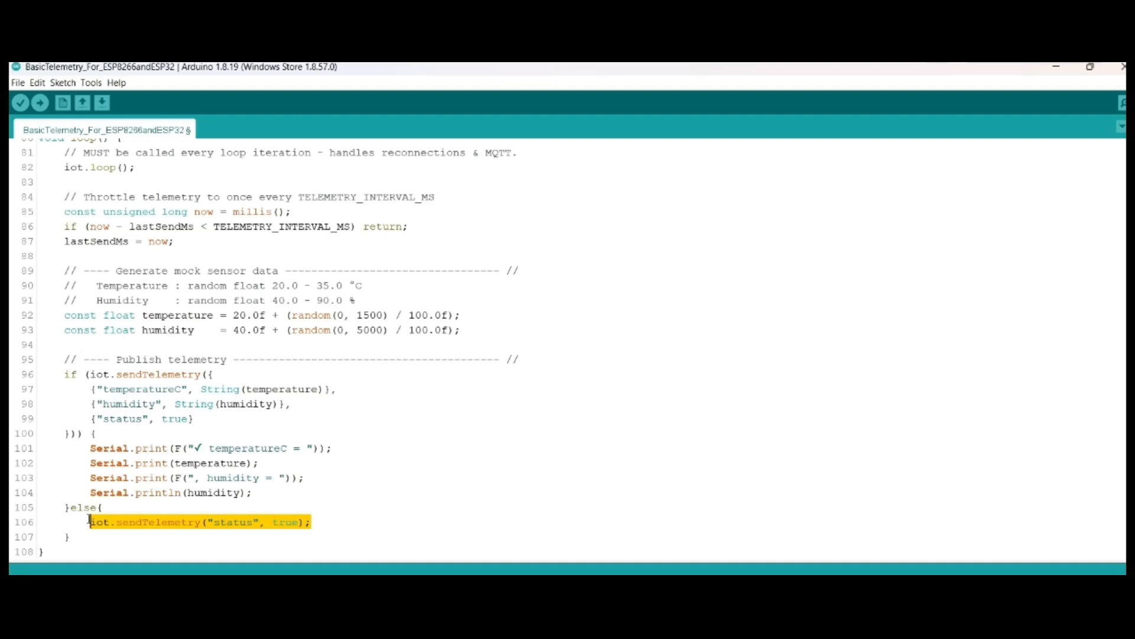
pyautogui.click(89, 520)
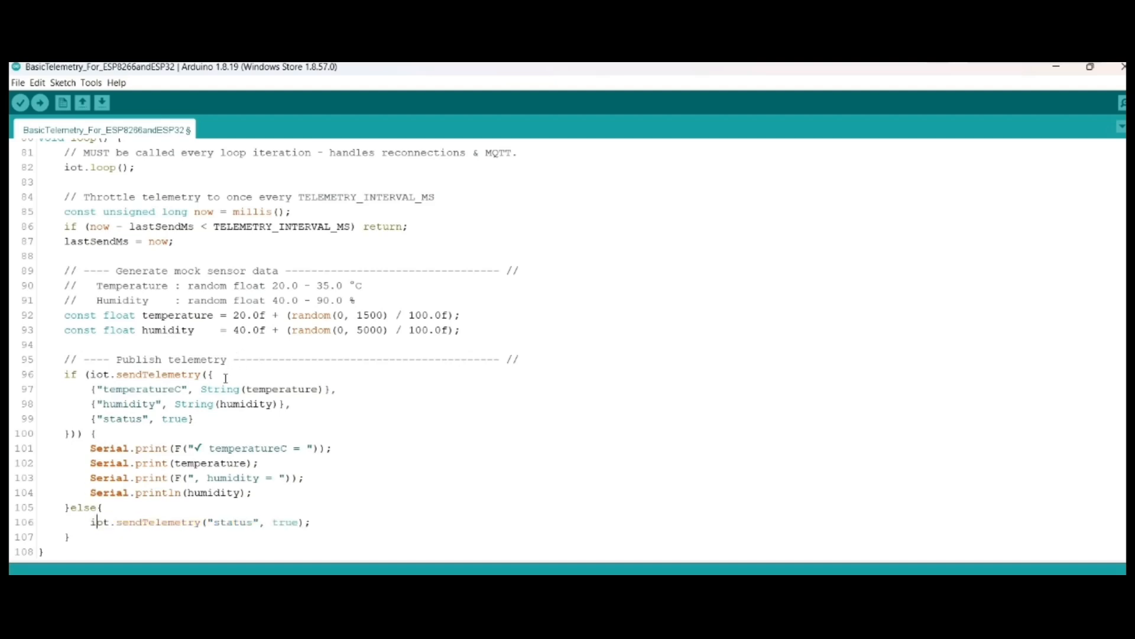
pyautogui.moveTo(201, 388); pyautogui.dragTo(160, 418)
# Step: Check the board and port settings for the ESP32 without changing them
pyautogui.click(117, 83)
pyautogui.moveTo(91, 83)
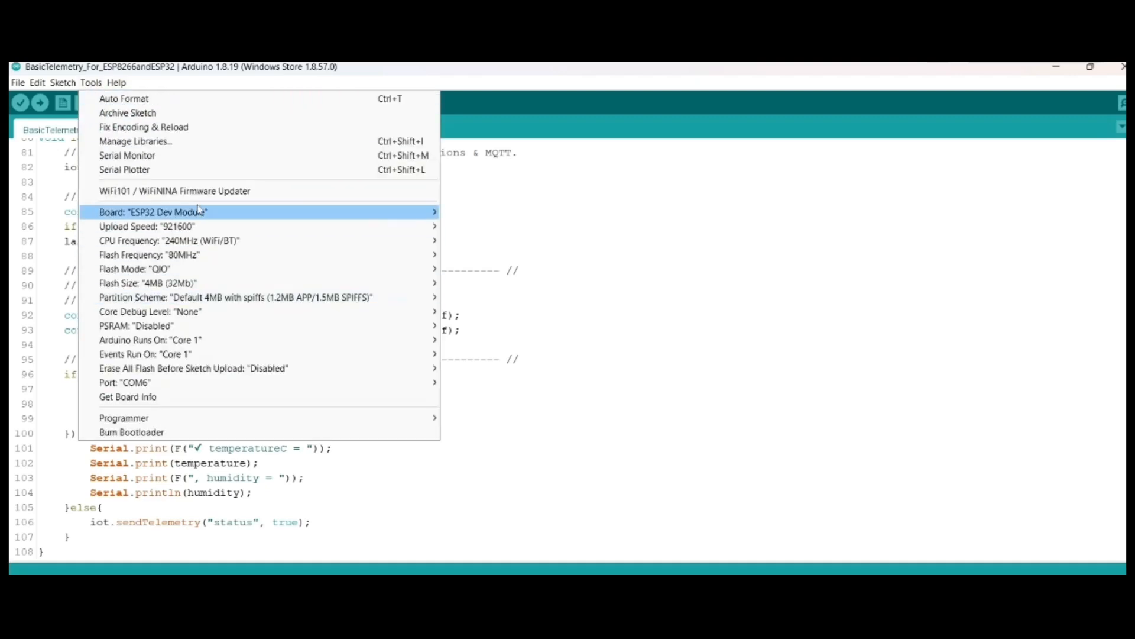
pyautogui.moveTo(198, 212)
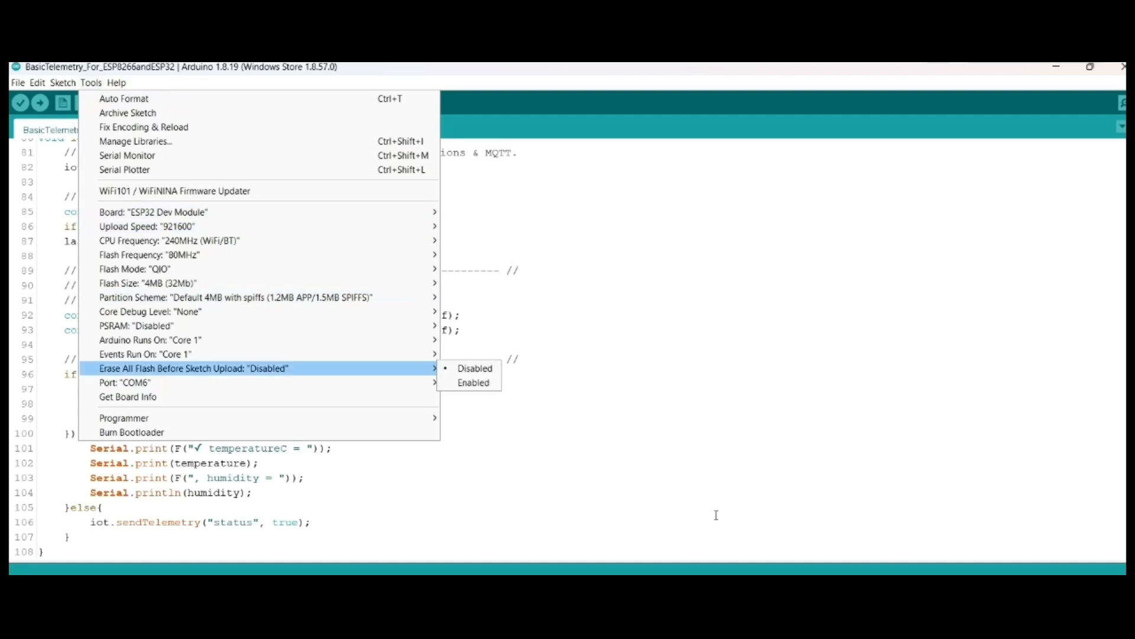
pyautogui.moveTo(238, 387)
pyautogui.click(524, 451)
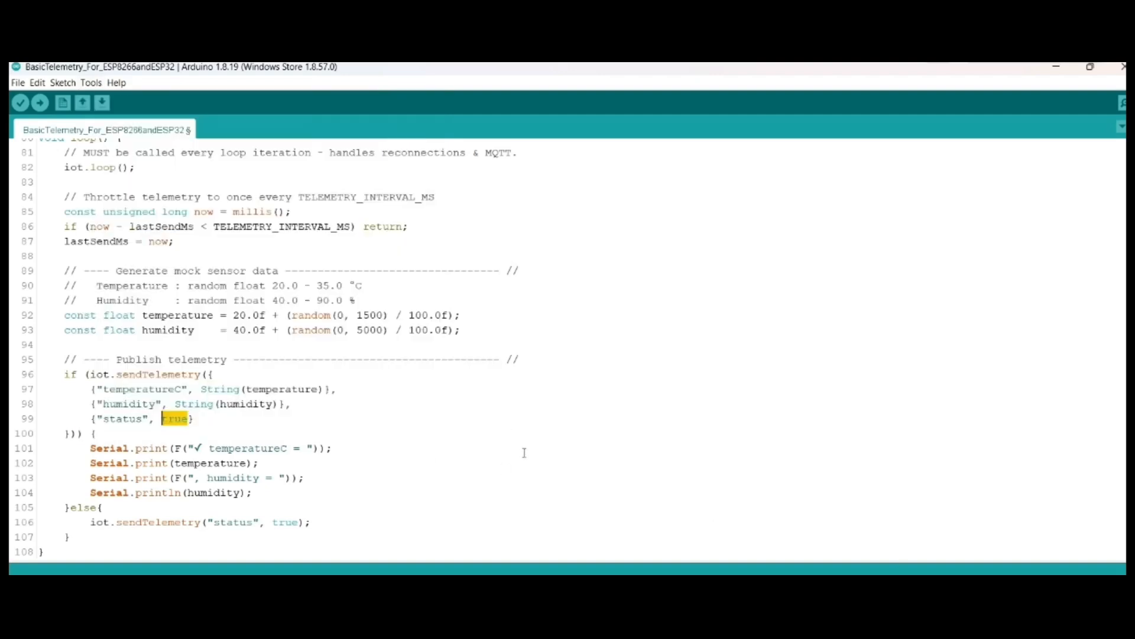
# Step: Upload the sketch to the ESP32 board and open the Serial Monitor on COM6
pyautogui.click(40, 103)
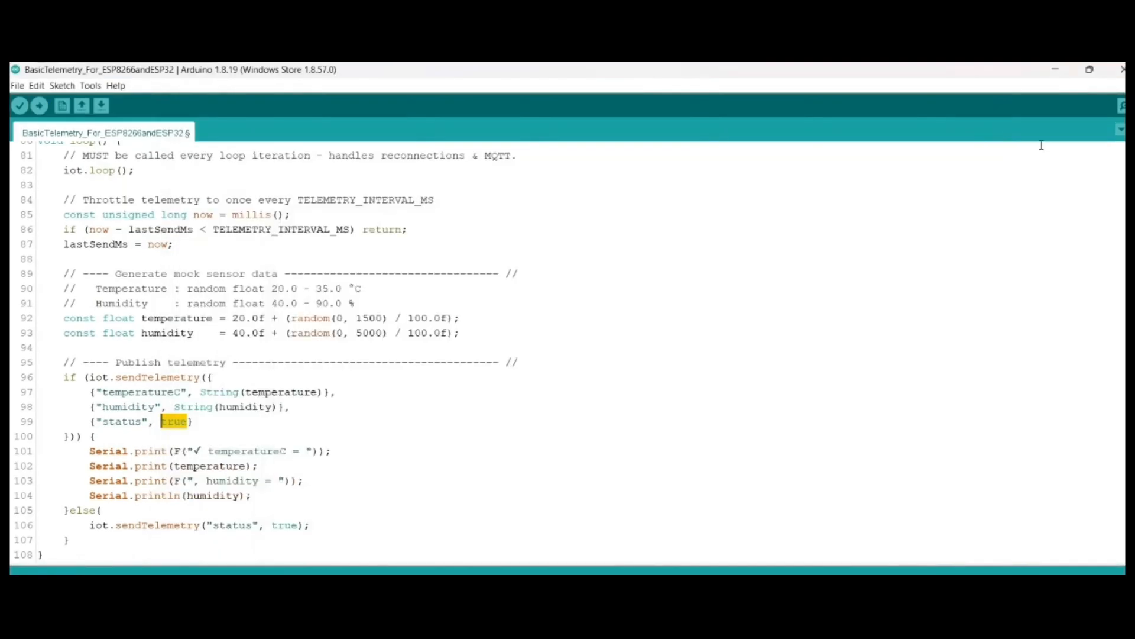
pyautogui.click(1121, 106)
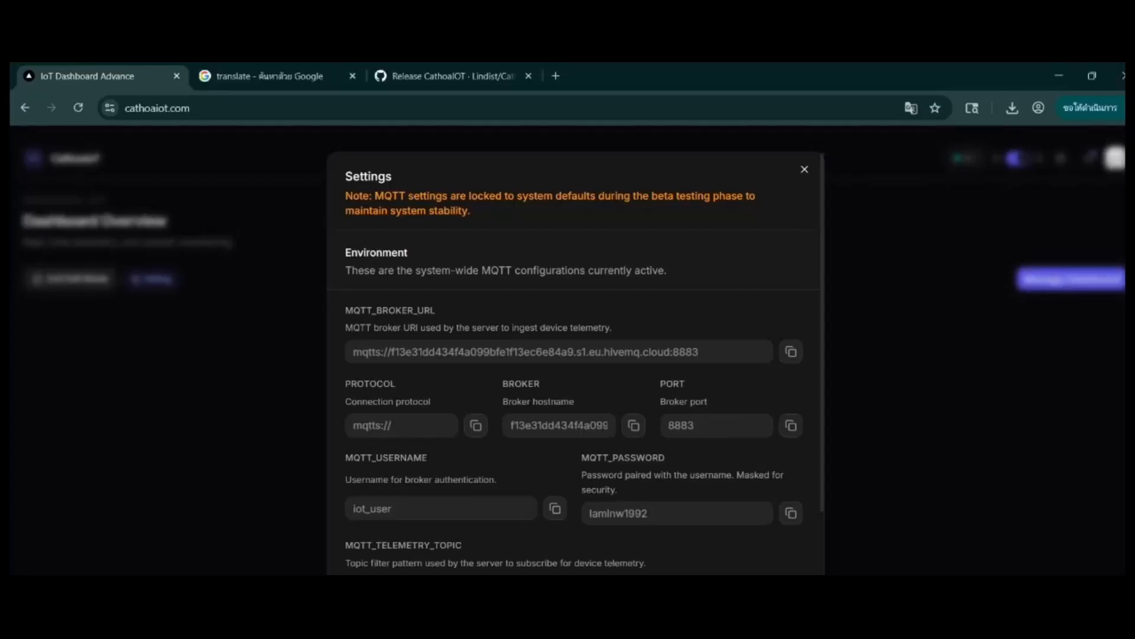
# Step: Switch to the CathoaIoT dashboard and start a DigitalValue widget for DEVICE titled temp1 with the description testtemp
pyautogui.click(804, 170)
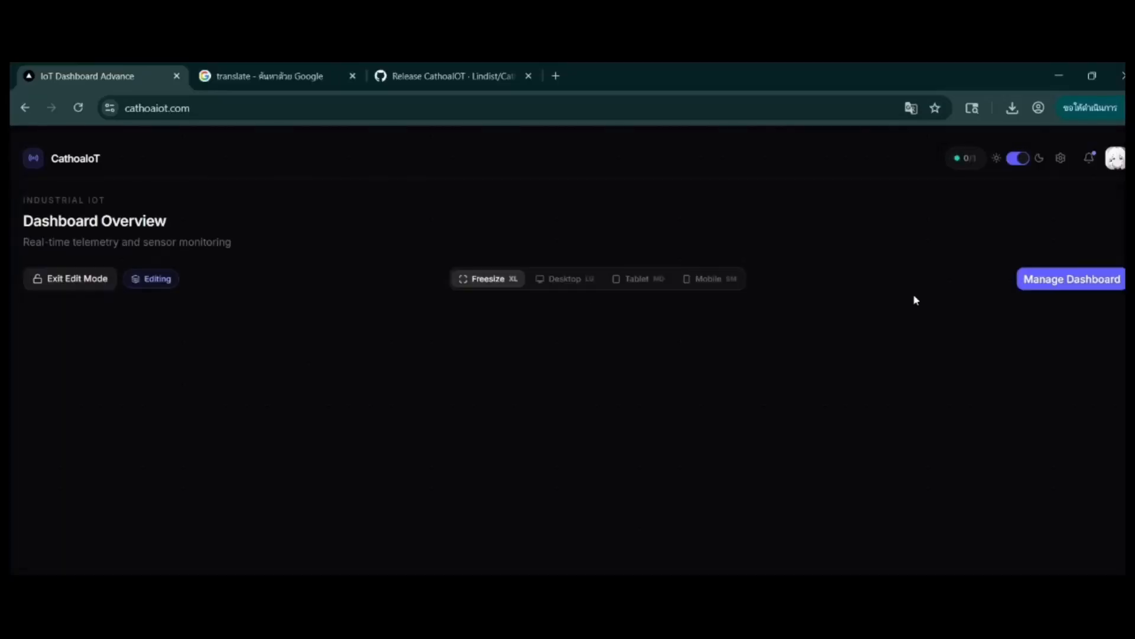
pyautogui.click(1071, 278)
pyautogui.click(1004, 270)
pyautogui.click(615, 296)
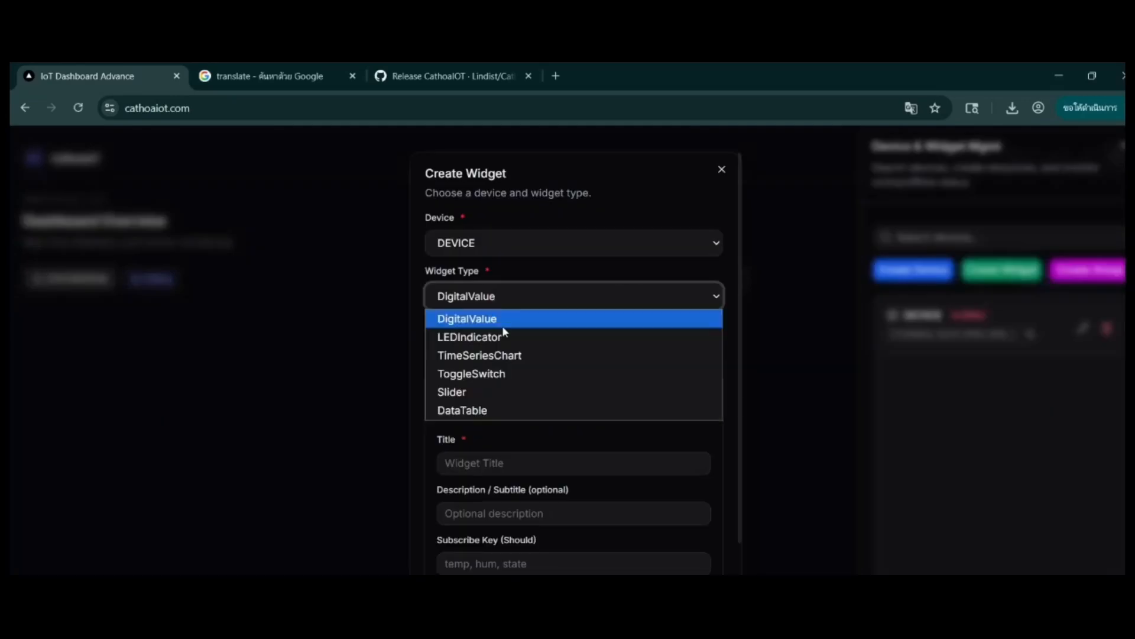
pyautogui.click(473, 318)
pyautogui.click(543, 463)
pyautogui.click(533, 551)
pyautogui.click(568, 513)
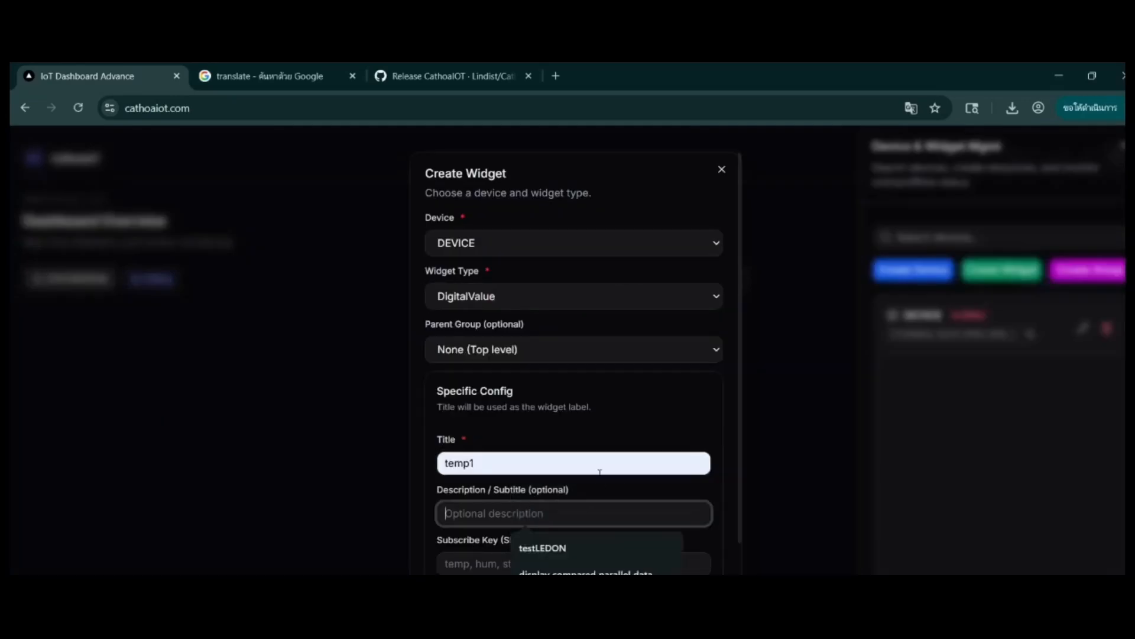
pyautogui.write('testtemp')
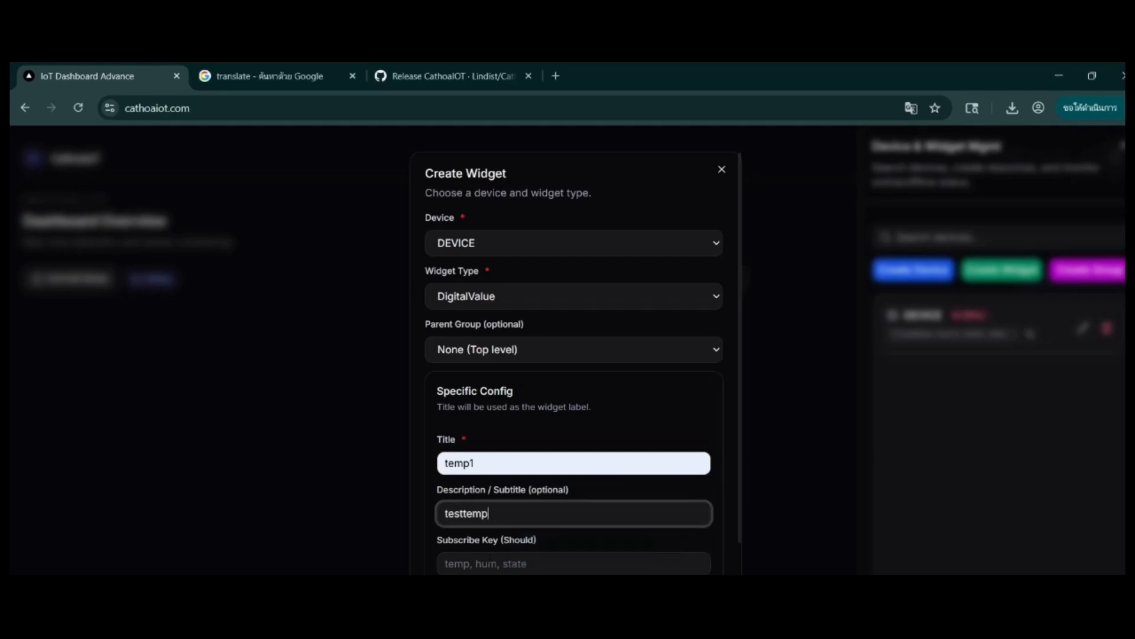
# Step: Set the temp1 widget's subscribe key to temperatureC, copied from the sendTelemetry call in the Arduino sketch
pyautogui.scroll(-2, 502, 424)
pyautogui.click(502, 443)
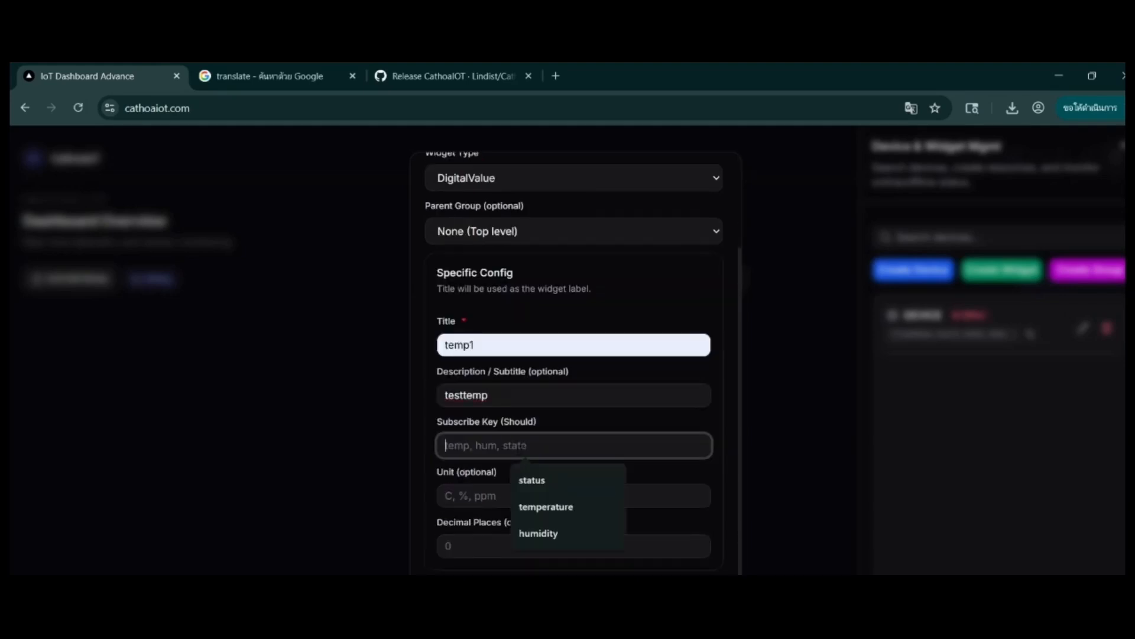
pyautogui.press('Down')
pyautogui.press('Down')
pyautogui.press('Return')
pyautogui.hotkey('ctrl', 'a')
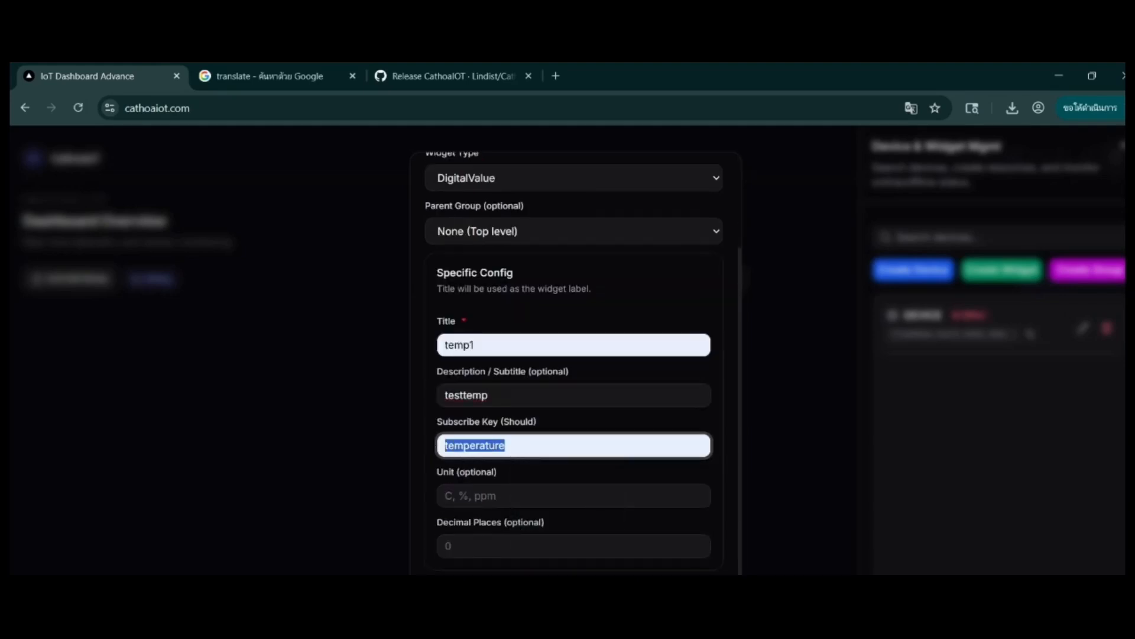
pyautogui.hotkey('alt', 'Tab')
pyautogui.moveTo(102, 392); pyautogui.dragTo(181, 392)
pyautogui.hotkey('ctrl', 'c')
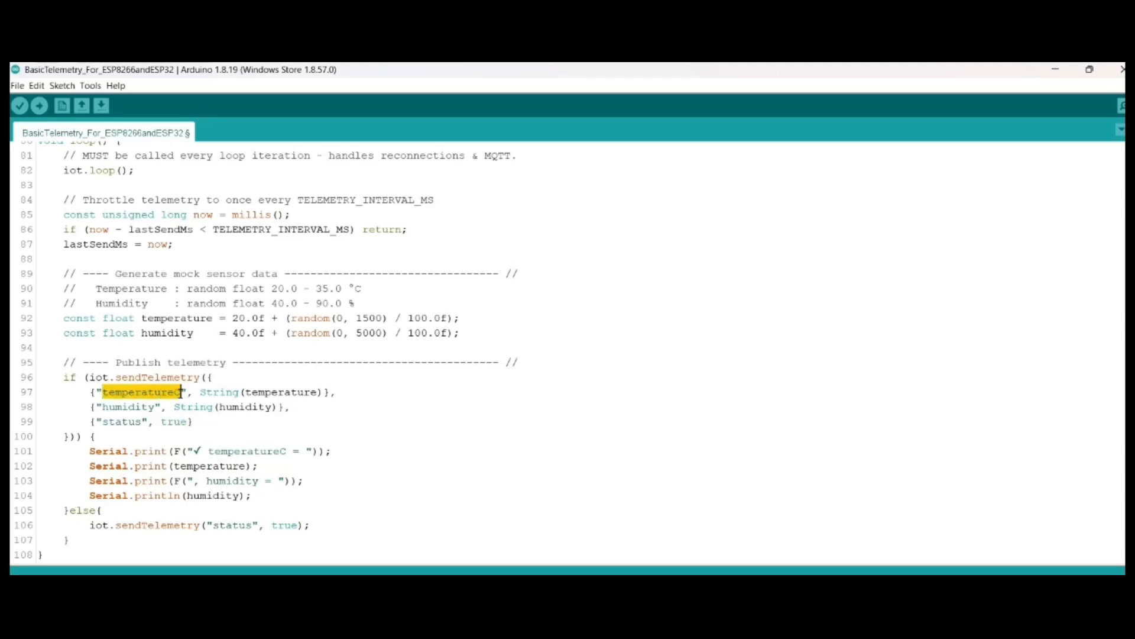
pyautogui.hotkey('alt', 'Tab')
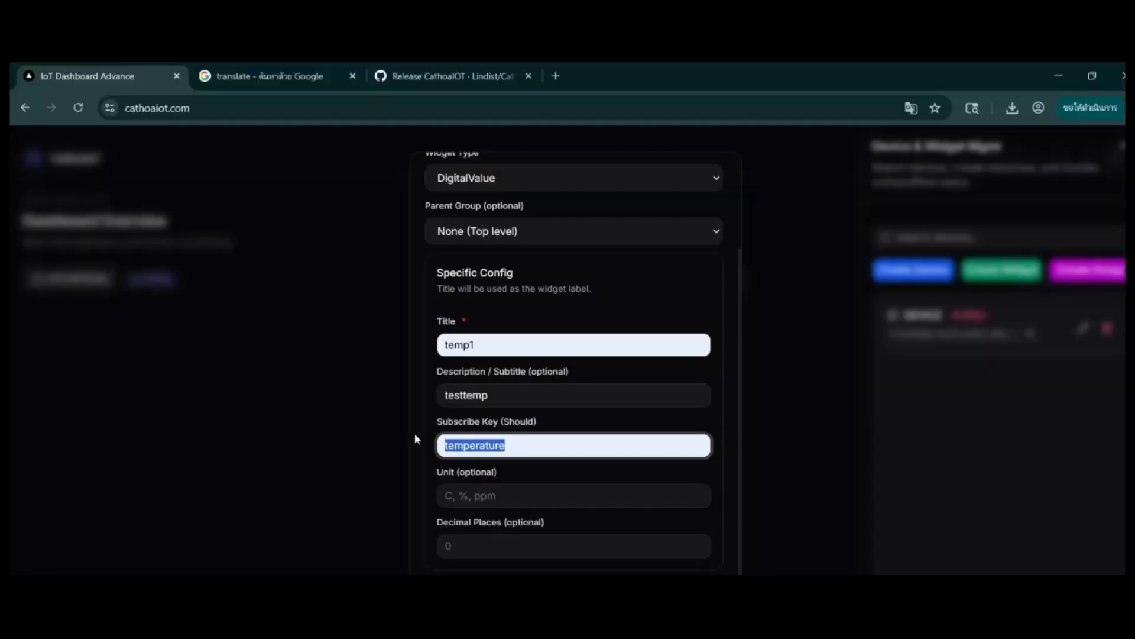
pyautogui.hotkey('ctrl', 'v')
# Step: Set the unit to C and create the temp1 widget
pyautogui.click(512, 495)
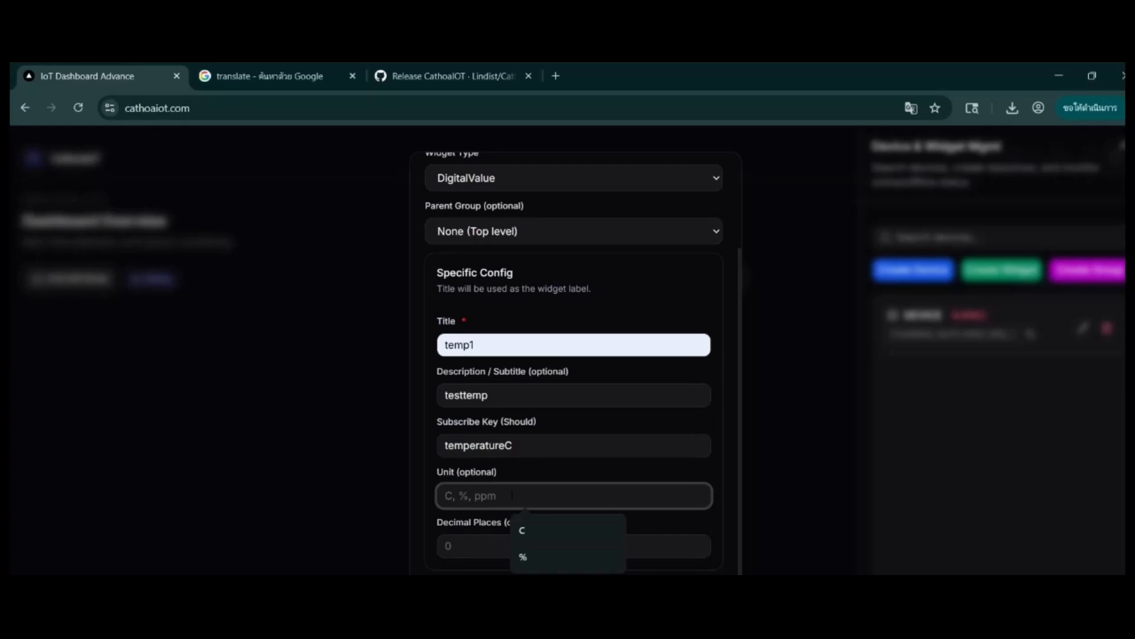
pyautogui.write('C')
pyautogui.press('Return')
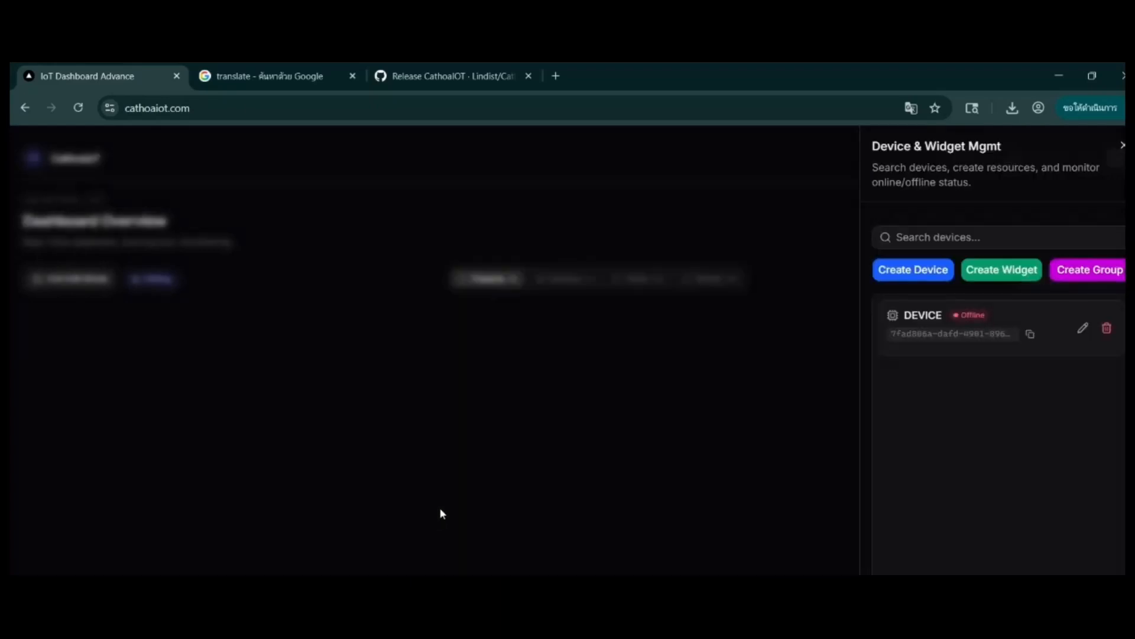
# Step: Move the temp1 widget to the middle of the dashboard and make it narrower
pyautogui.moveTo(213, 393); pyautogui.dragTo(664, 464)
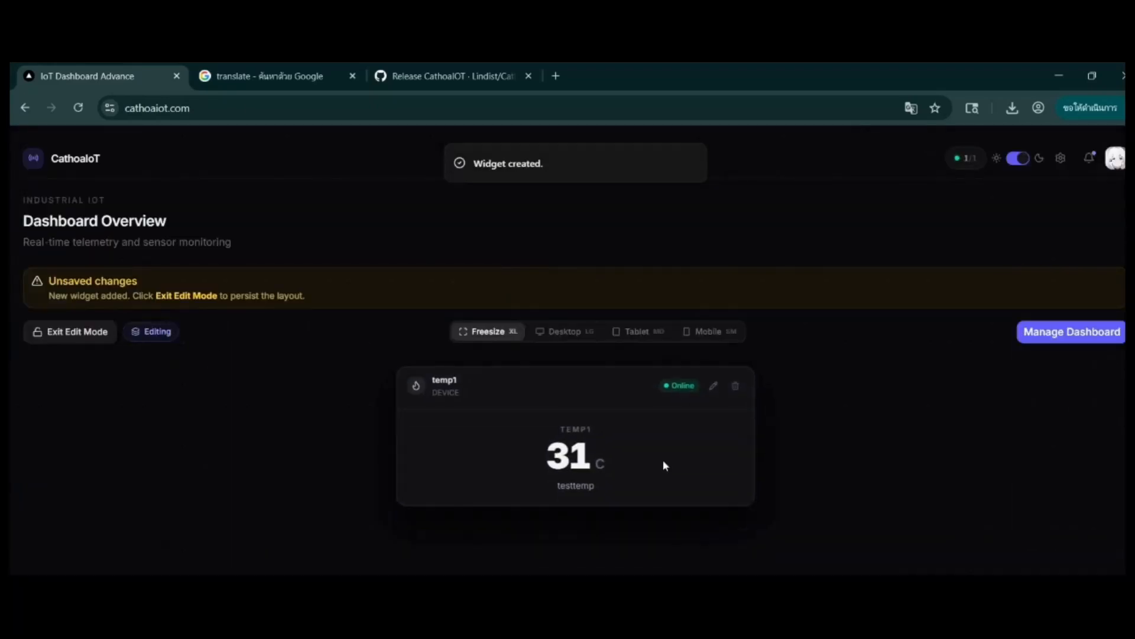
pyautogui.moveTo(747, 502); pyautogui.dragTo(623, 510)
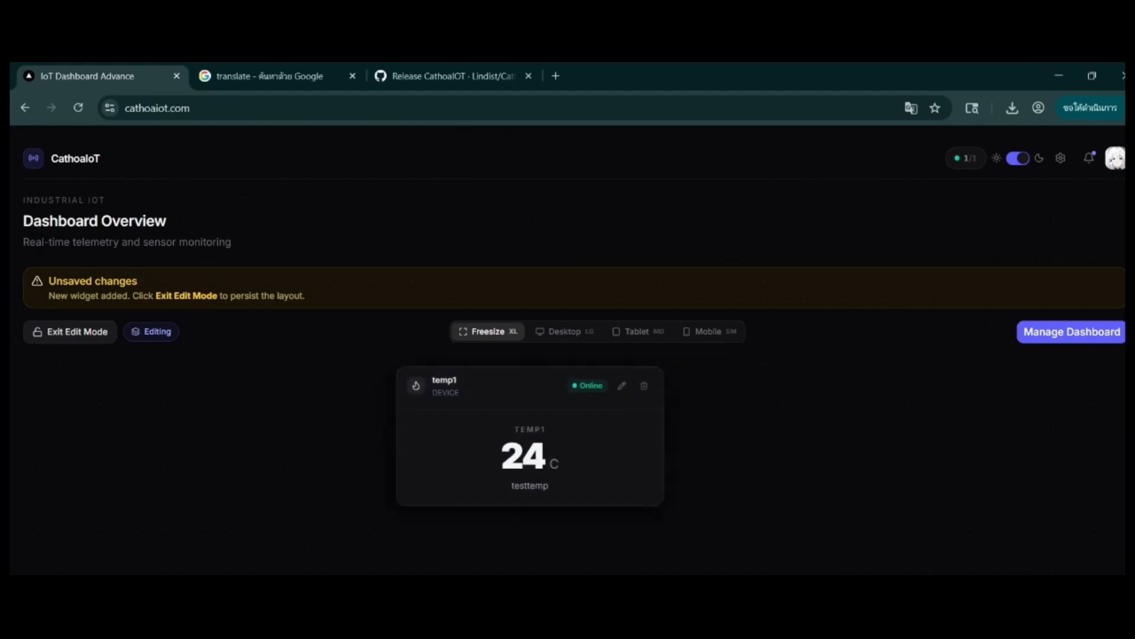
# Step: Compare the temp1 reading with the temperatureC values in the COM6 Serial Monitor
pyautogui.click(641, 589)
pyautogui.moveTo(695, 250); pyautogui.dragTo(241, 241)
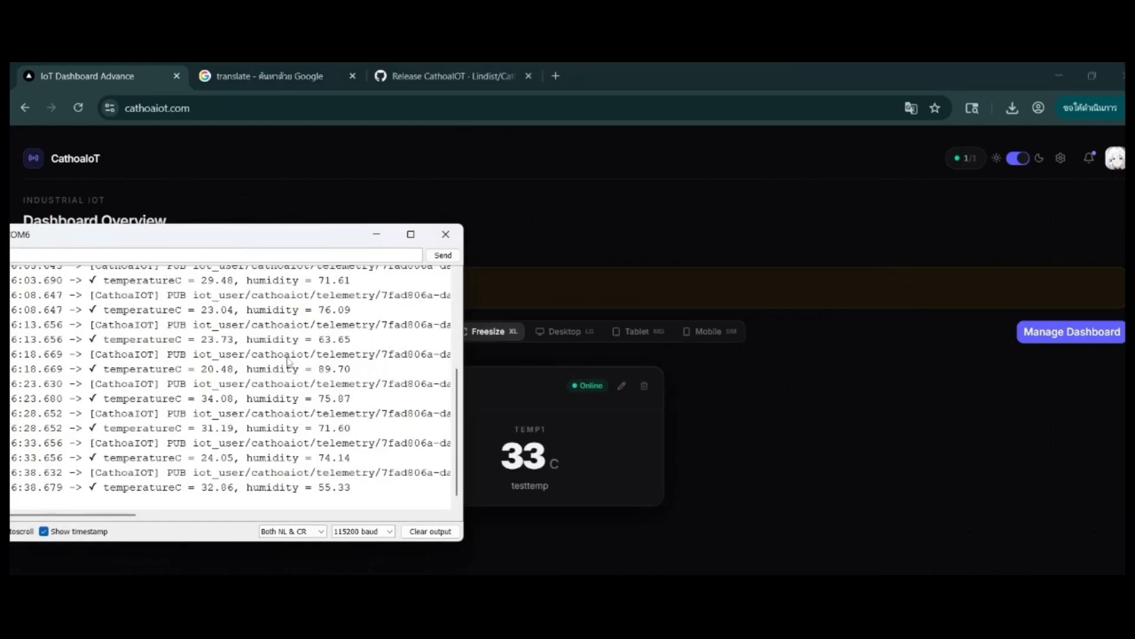
pyautogui.click(948, 342)
# Step: Start a second DigitalValue widget for DEVICE titled hum1 with the description testhum
pyautogui.click(1072, 331)
pyautogui.click(1002, 269)
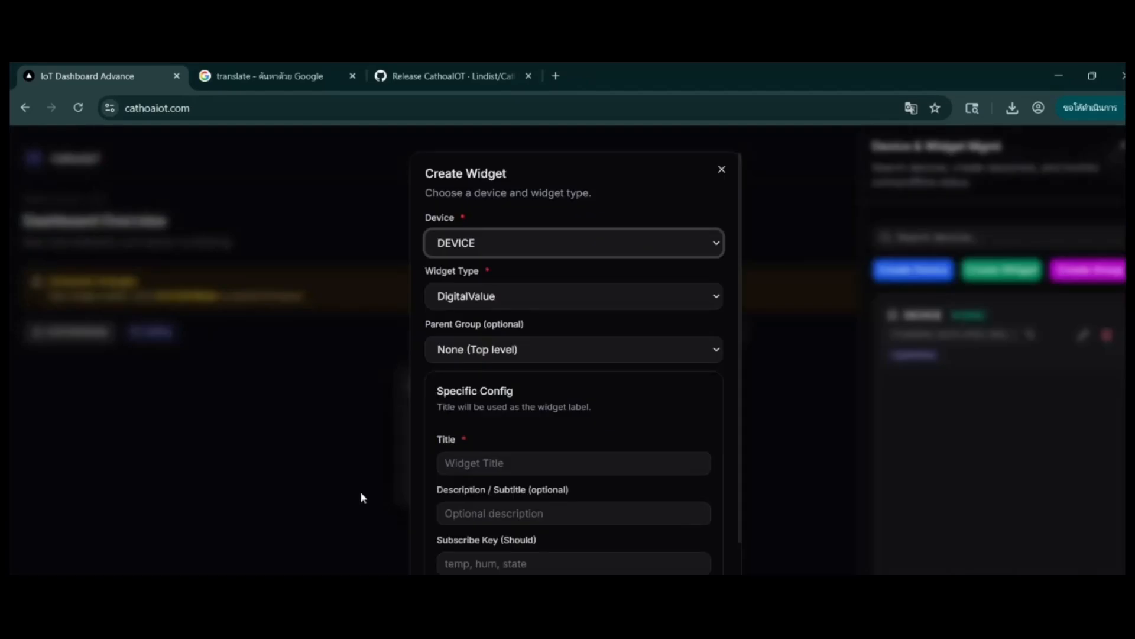
pyautogui.press('Tab')
pyautogui.scroll(-2, 567, 332)
pyautogui.click(563, 346)
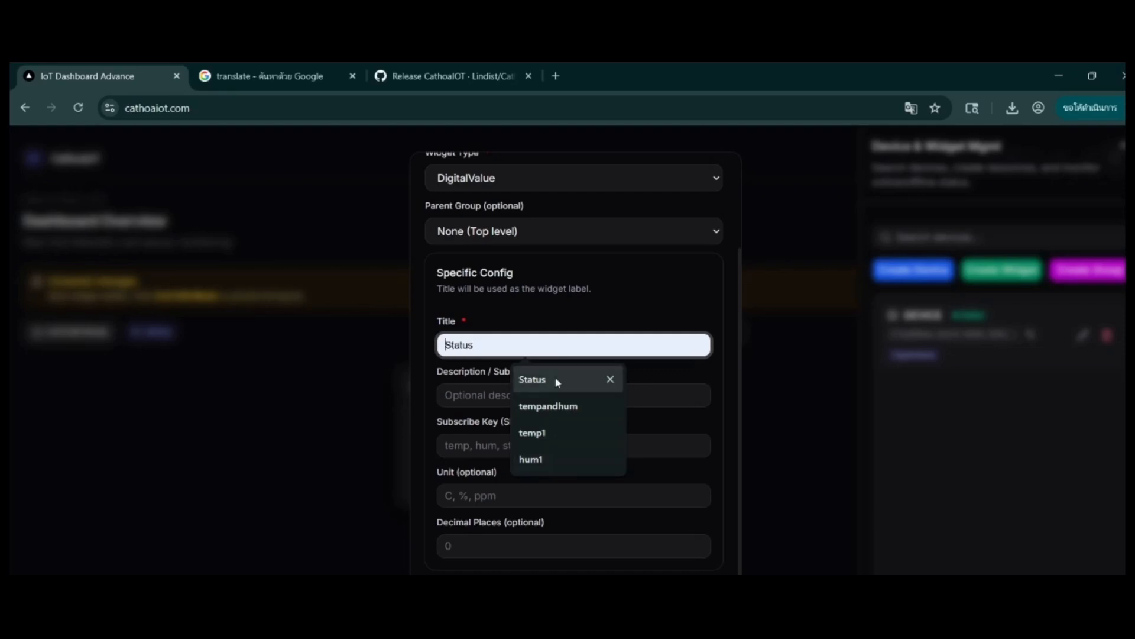
pyautogui.click(531, 459)
pyautogui.click(500, 395)
pyautogui.write('testh')
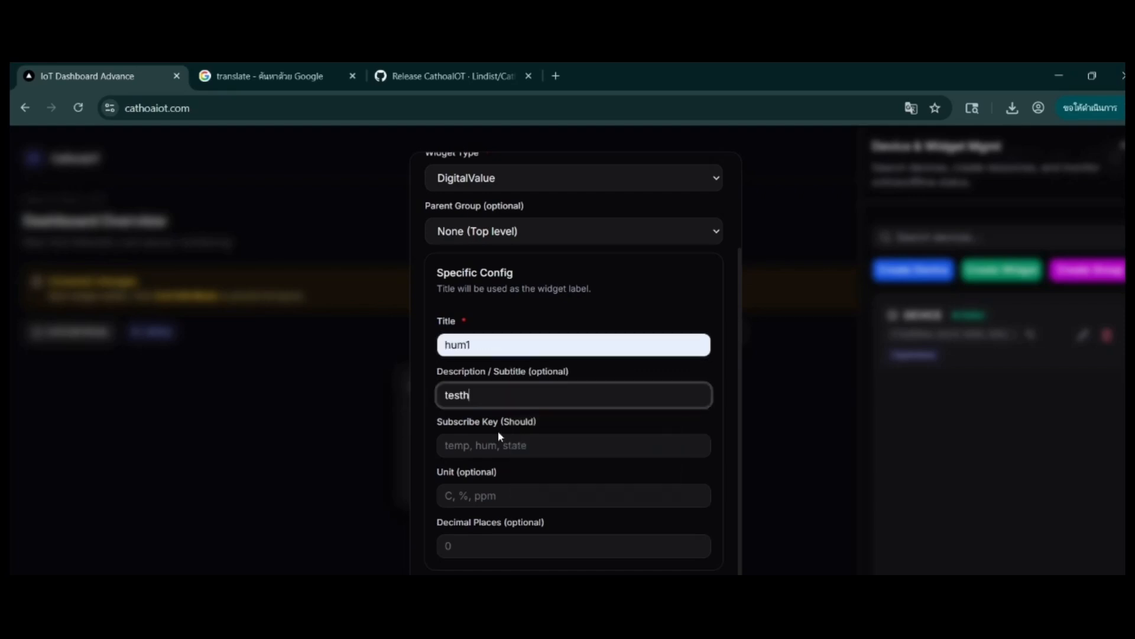
pyautogui.write('um')
# Step: Set the hum1 widget's subscribe key to humidity and check it against the key in the Arduino sketch
pyautogui.click(526, 445)
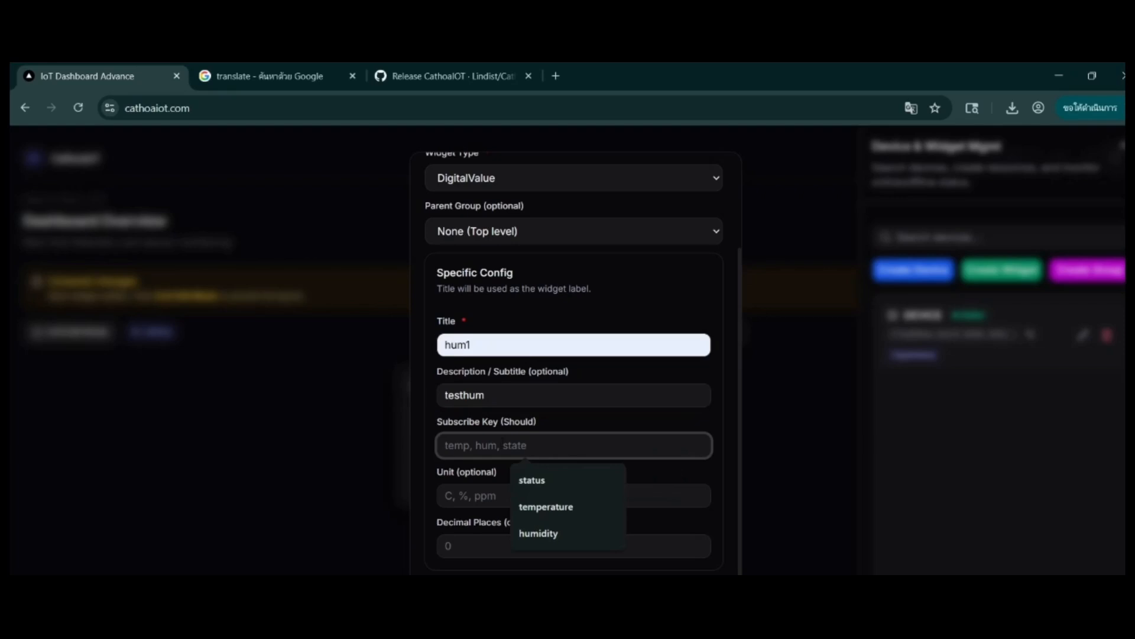
pyautogui.click(550, 534)
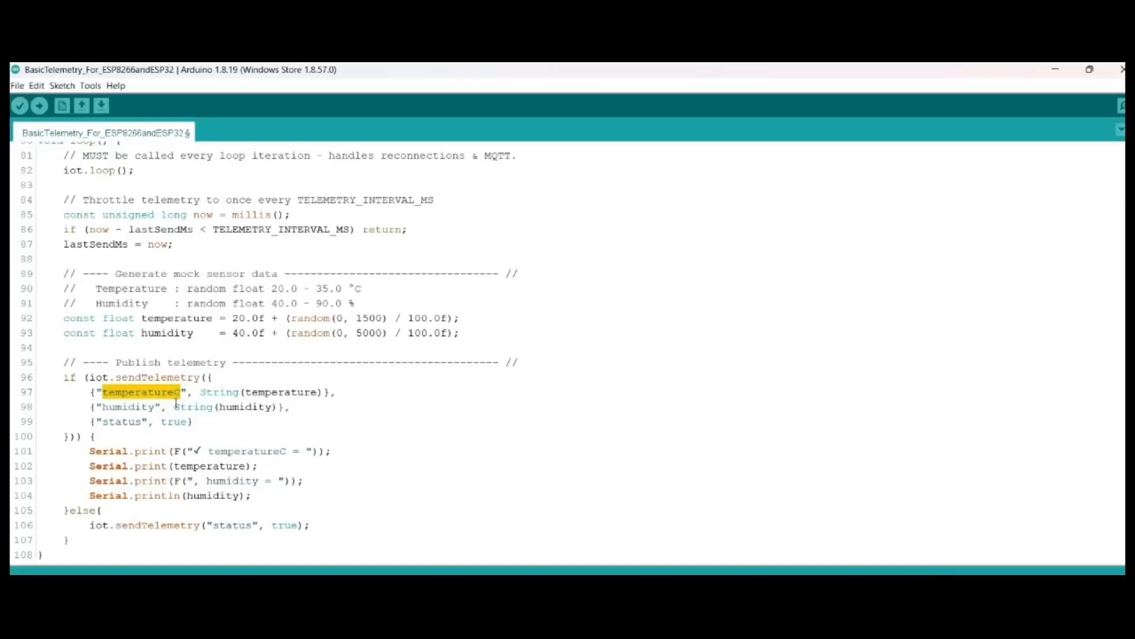
pyautogui.moveTo(155, 407); pyautogui.dragTo(103, 407)
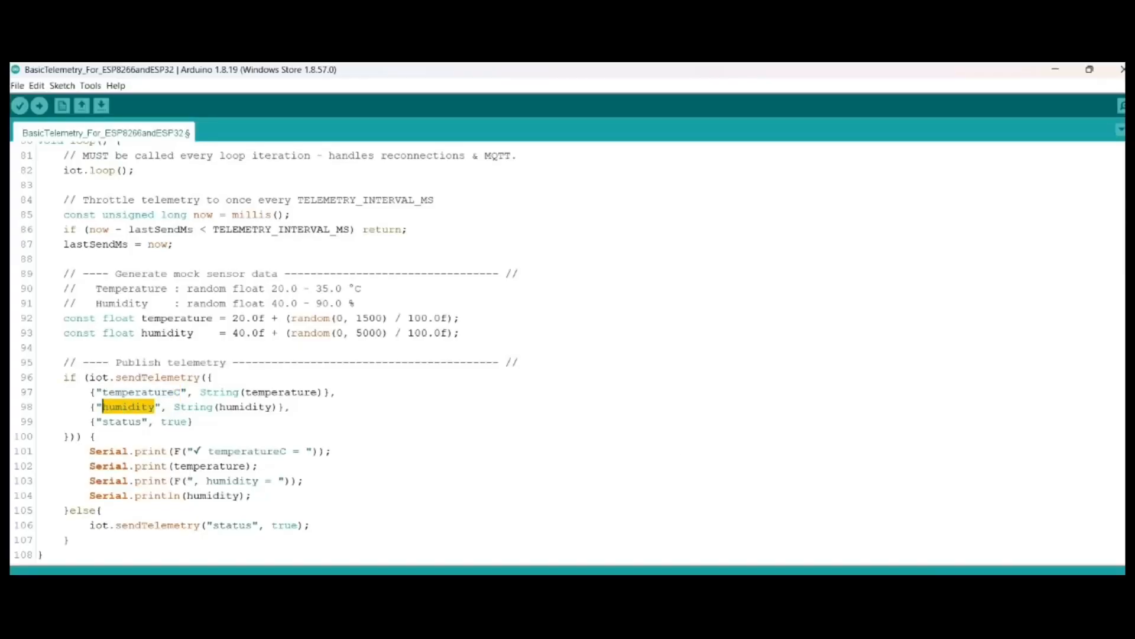
pyautogui.hotkey('alt', 'Tab')
# Step: Set the unit to % with 2 decimal places and create the hum1 widget
pyautogui.click(550, 495)
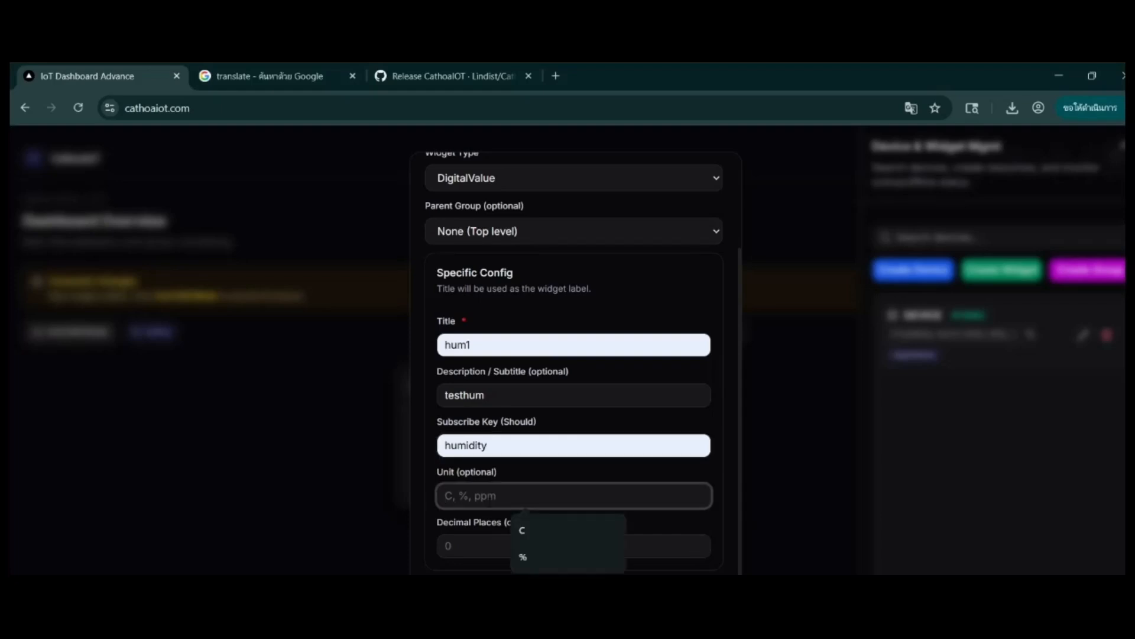
pyautogui.write('%')
pyautogui.press('Tab')
pyautogui.write('2')
pyautogui.press('Tab')
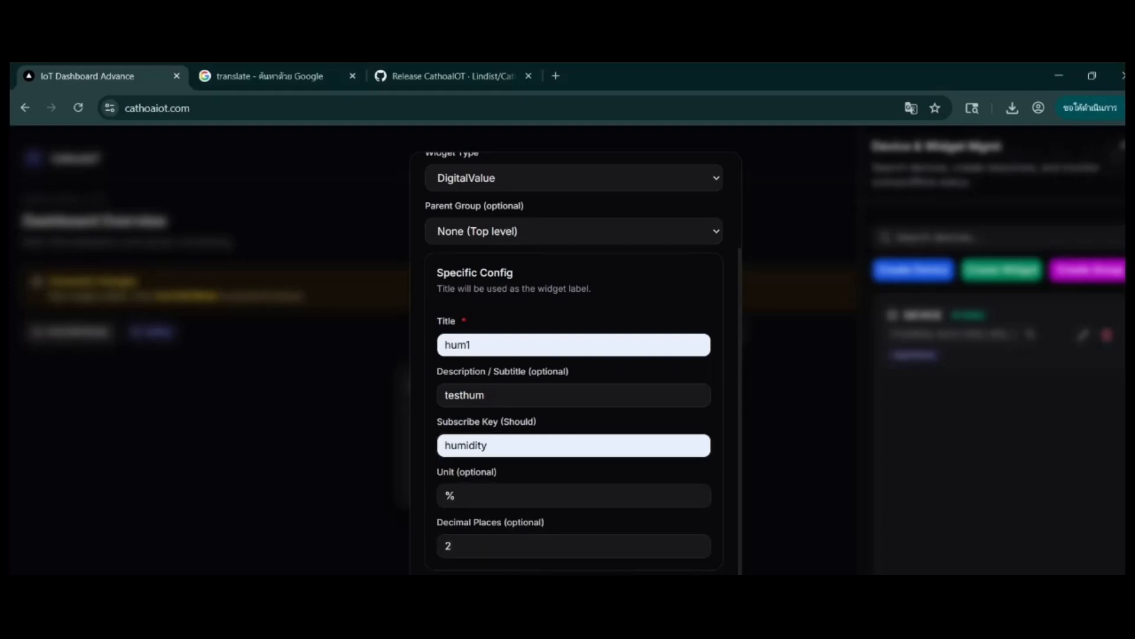
pyautogui.click(722, 559)
# Step: Place the hum1 widget beside the temp1 widget on the dashboard
pyautogui.click(204, 389)
pyautogui.moveTo(201, 388); pyautogui.dragTo(793, 401)
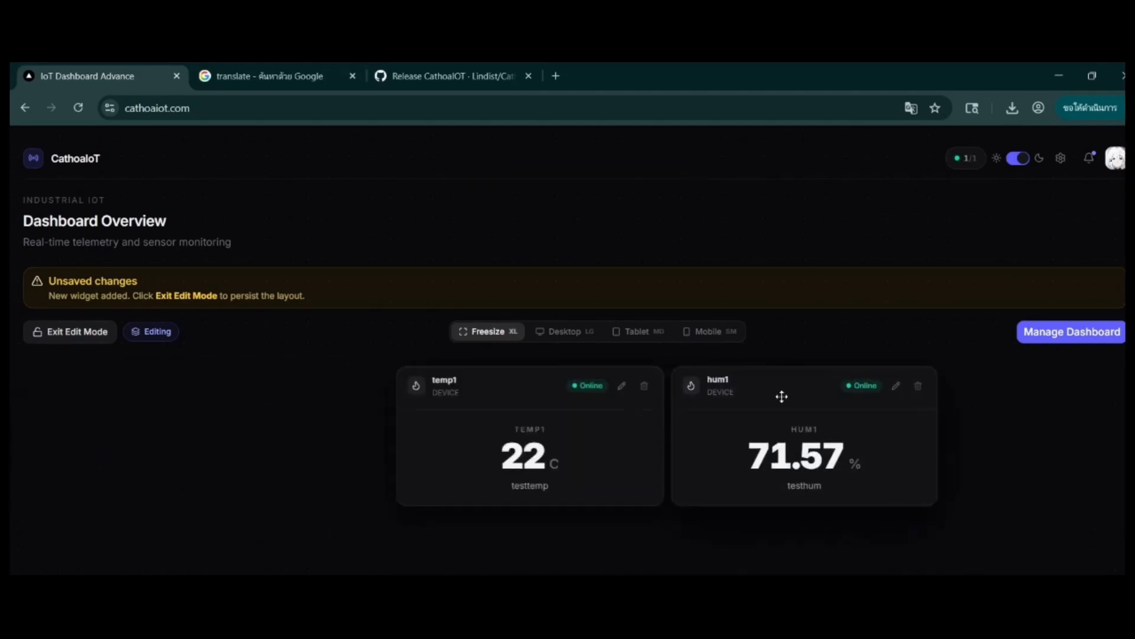
# Step: Start an LEDIndicator widget for DEVICE titled Status with the subscribe key status
pyautogui.click(1044, 334)
pyautogui.click(1012, 267)
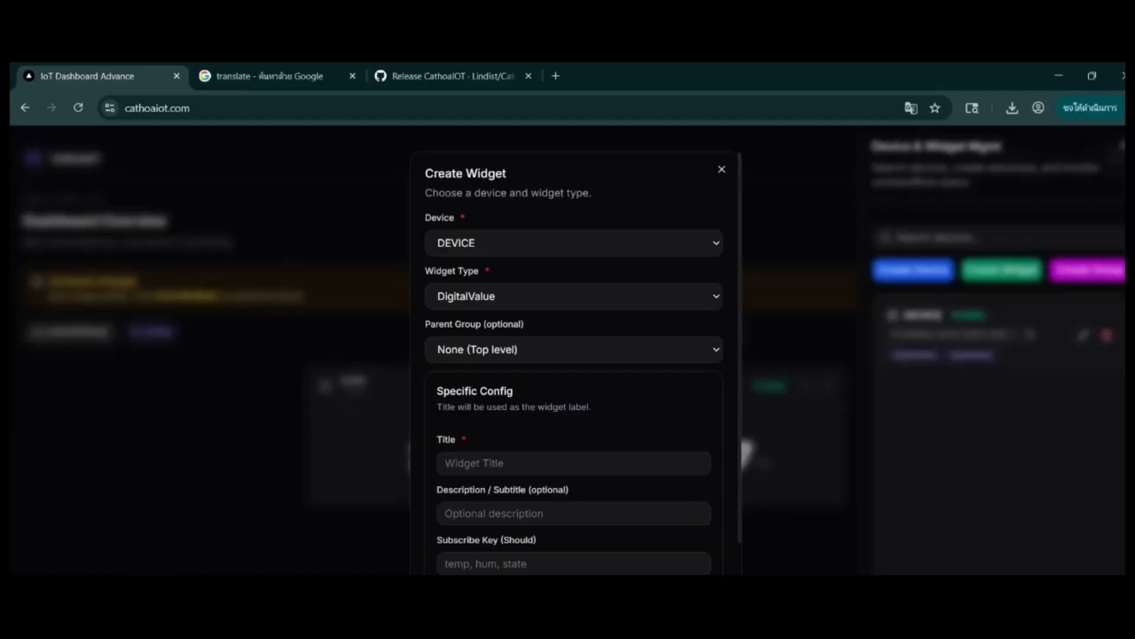
pyautogui.click(507, 297)
pyautogui.click(514, 335)
pyautogui.scroll(-4, 492, 414)
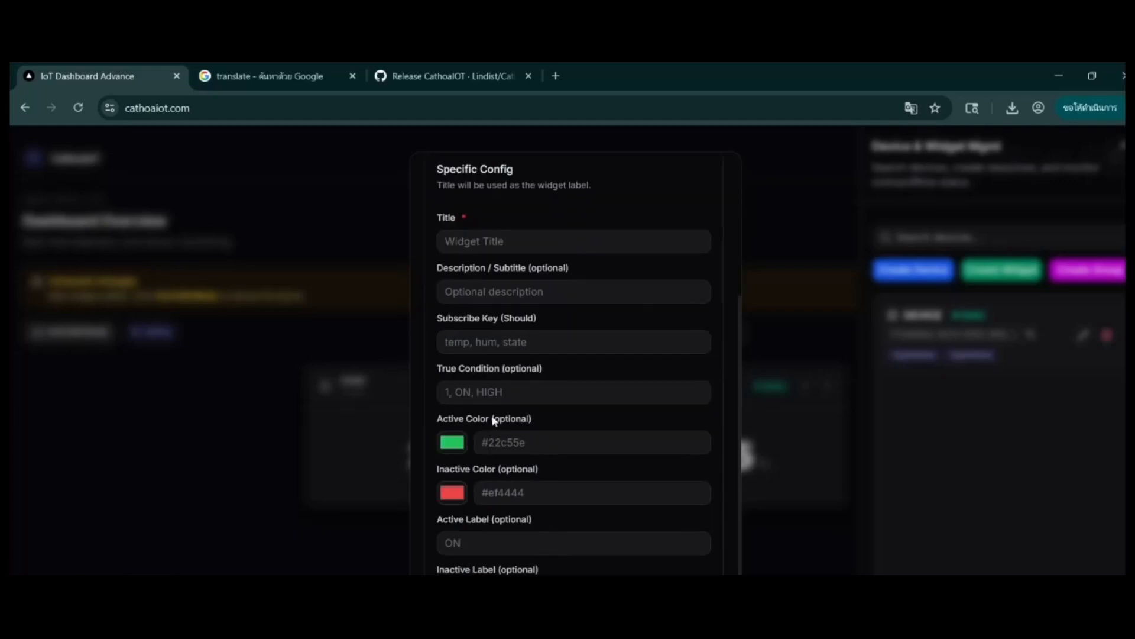
pyautogui.click(445, 380)
pyautogui.click(509, 243)
pyautogui.click(514, 276)
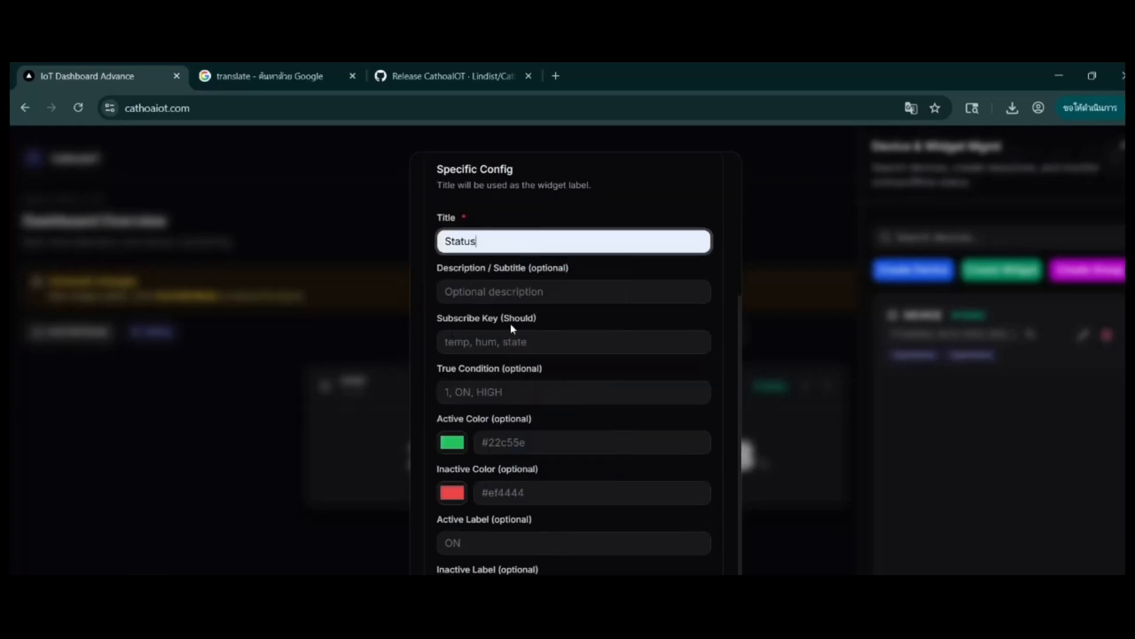
pyautogui.click(482, 346)
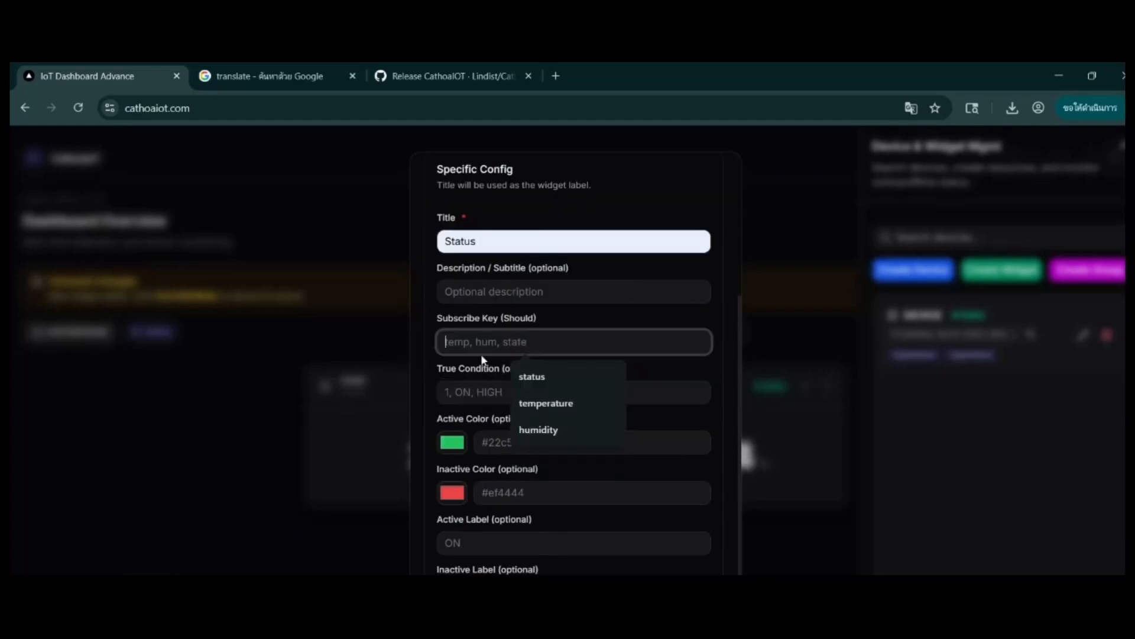
pyautogui.click(544, 383)
# Step: Check in the Arduino sketch which value is sent for the status key to decide on the widget's true condition
pyautogui.click(450, 391)
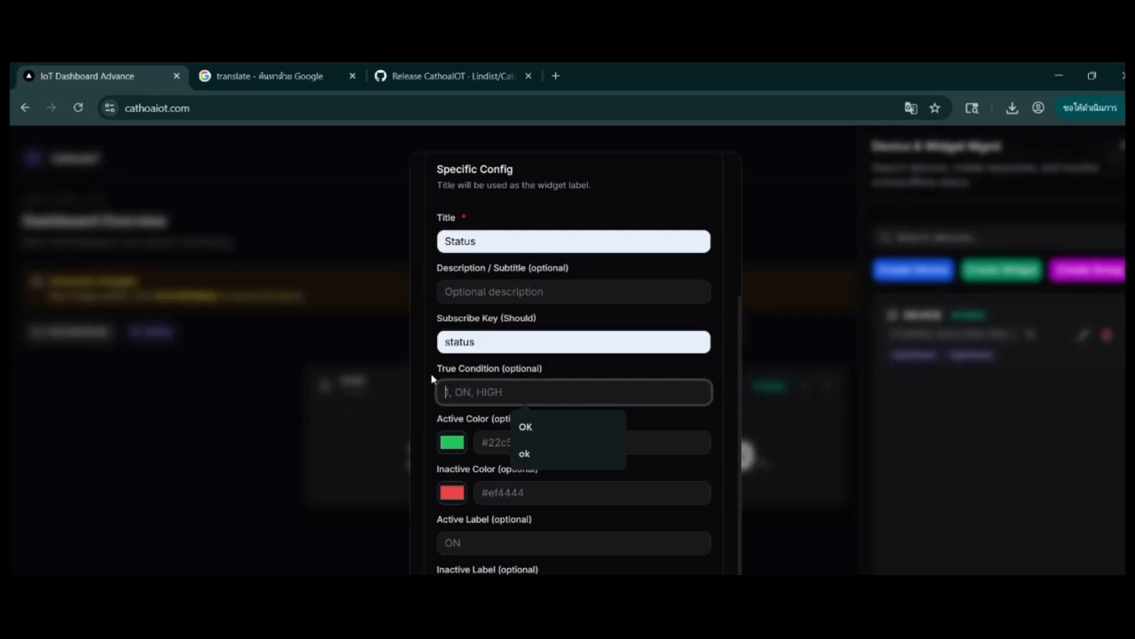
pyautogui.click(586, 573)
pyautogui.click(516, 571)
pyautogui.click(162, 466)
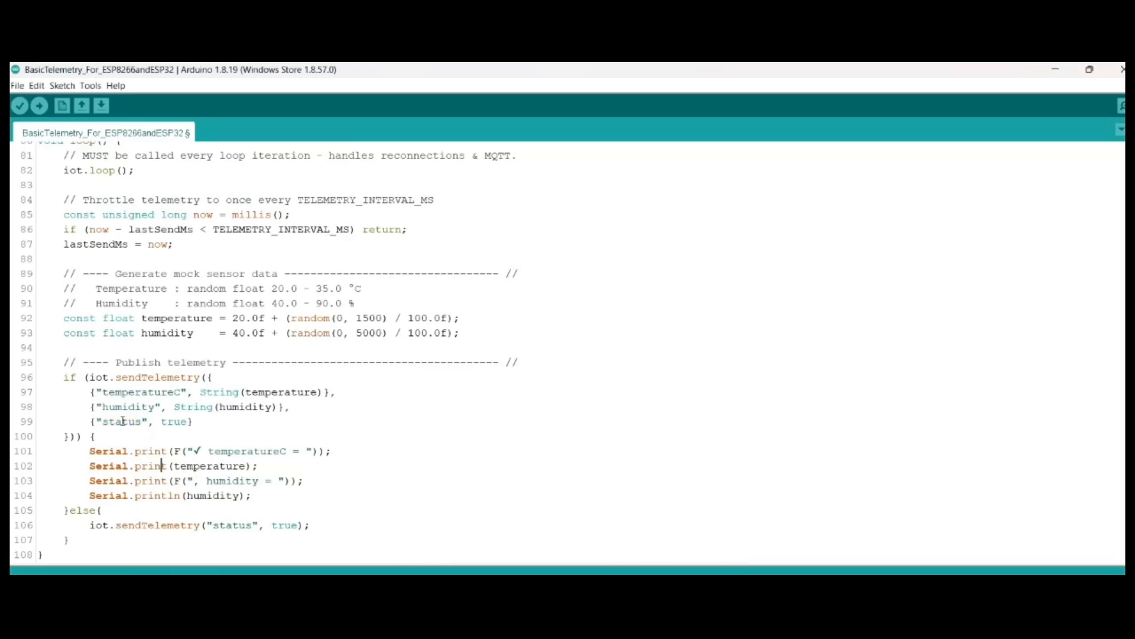
pyautogui.doubleClick(174, 421)
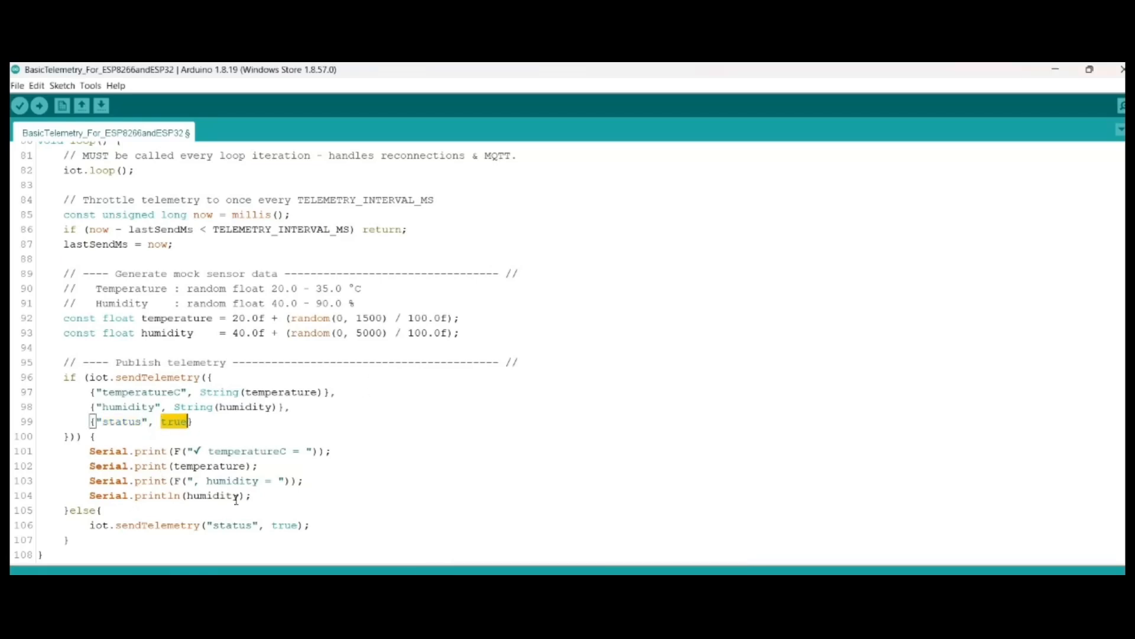
pyautogui.hotkey('alt', 'Tab')
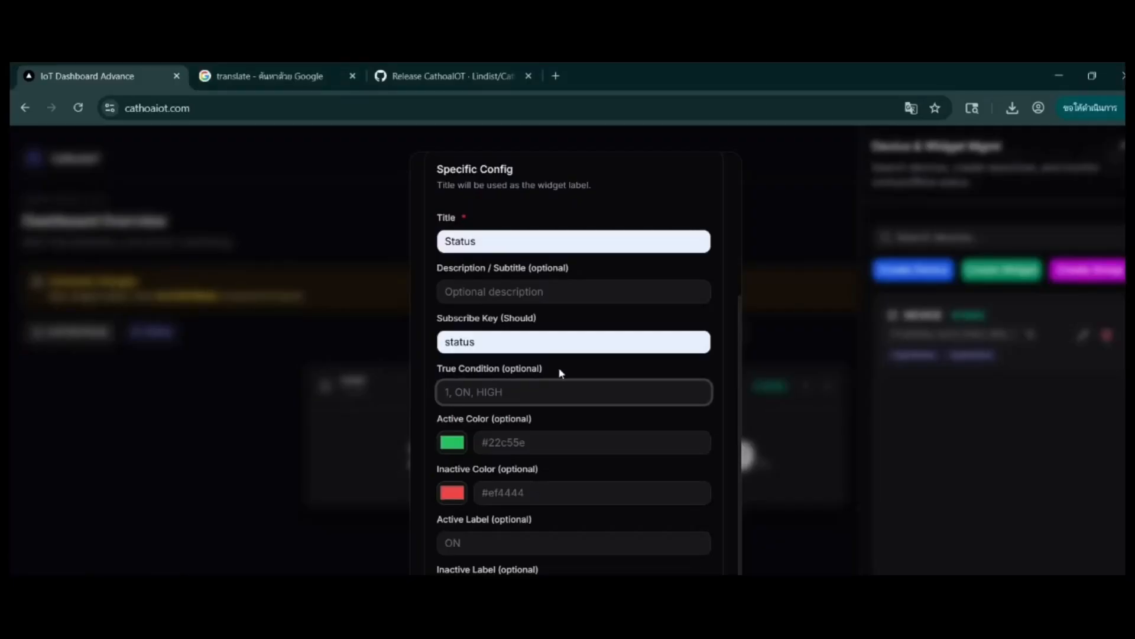
pyautogui.write('true')
pyautogui.press('BackSpace')
pyautogui.press('BackSpace')
pyautogui.press('BackSpace')
pyautogui.press('BackSpace')
pyautogui.write('flase')
pyautogui.press('Left')
pyautogui.press('Left')
pyautogui.press('Left')
pyautogui.press('BackSpace')
pyautogui.write('l')
pyautogui.hotkey('ctrl', 'a')
pyautogui.press('BackSpace')
# Step: Set the active label to ON and the inactive label to OFF, and create the Status widget
pyautogui.scroll(-1, 569, 371)
pyautogui.click(568, 496)
pyautogui.write('ON')
pyautogui.press('Tab')
pyautogui.write('OFF')
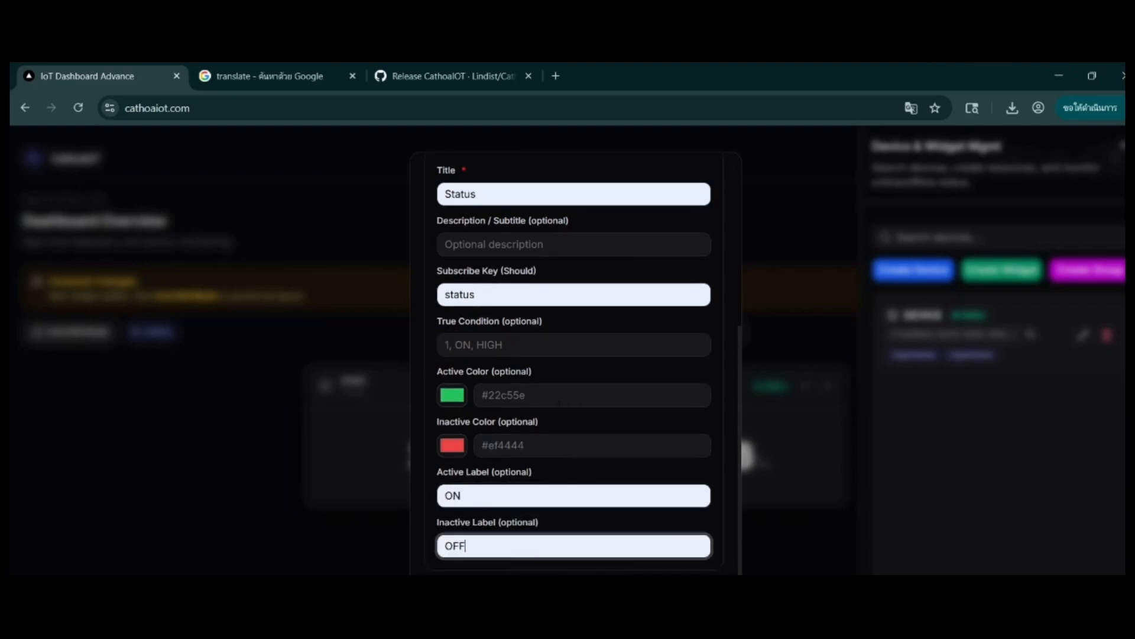
pyautogui.click(685, 586)
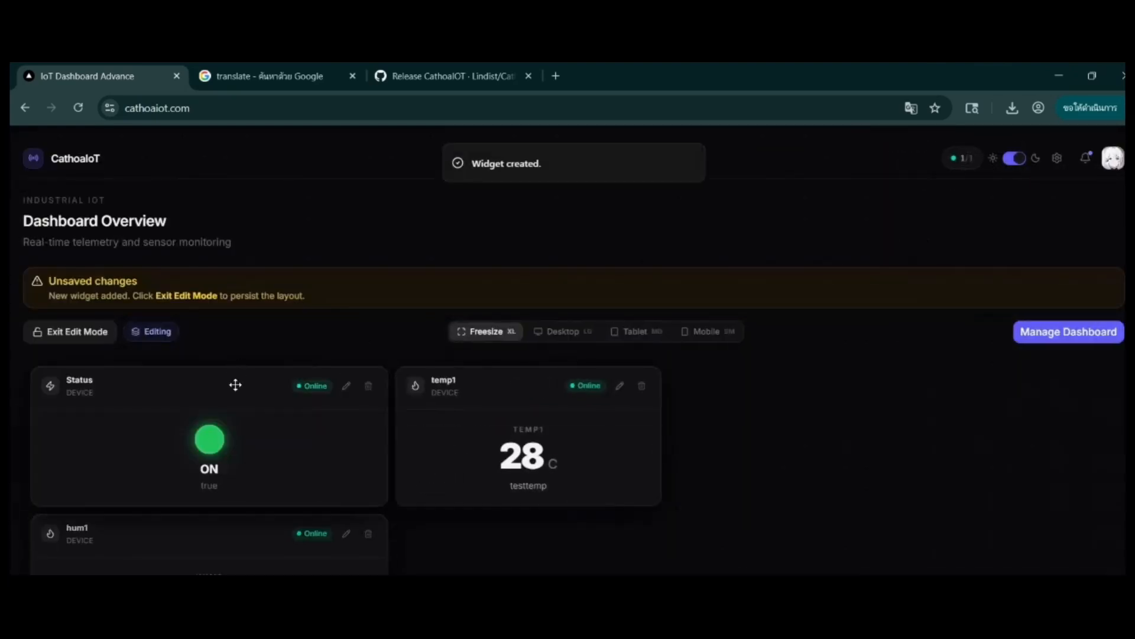
# Step: Move the Status widget below the temp1 widget
pyautogui.moveTo(233, 385)
pyautogui.mouseDown()
pyautogui.moveTo(826, 479)
pyautogui.moveTo(514, 506)
pyautogui.moveTo(583, 519)
pyautogui.mouseUp()
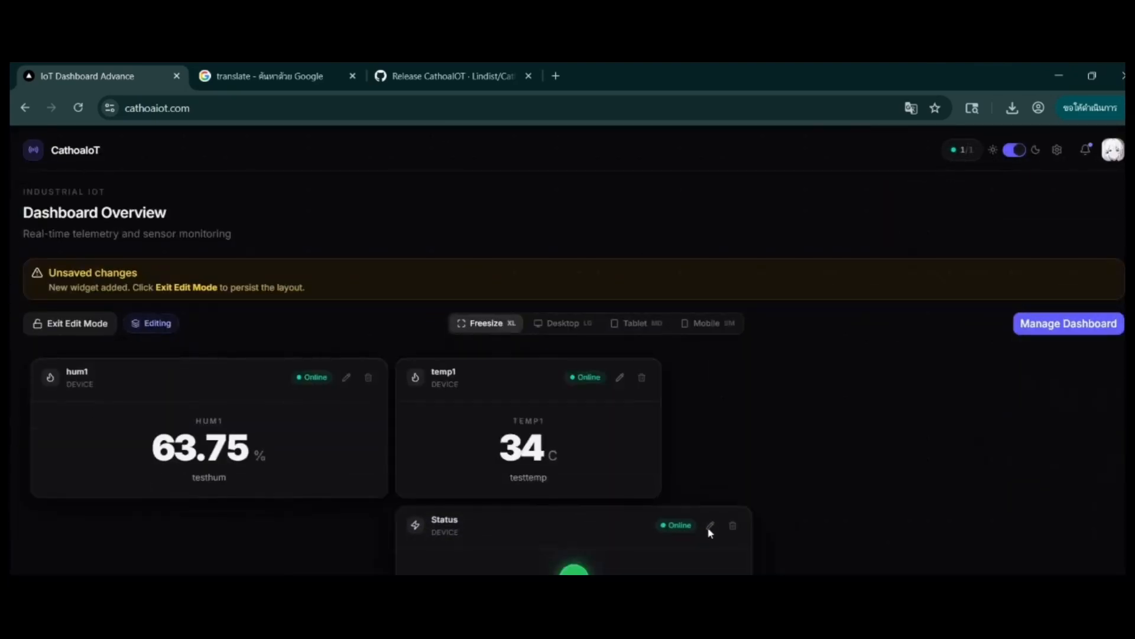
pyautogui.click(709, 529)
pyautogui.scroll(-2, 590, 477)
pyautogui.click(850, 553)
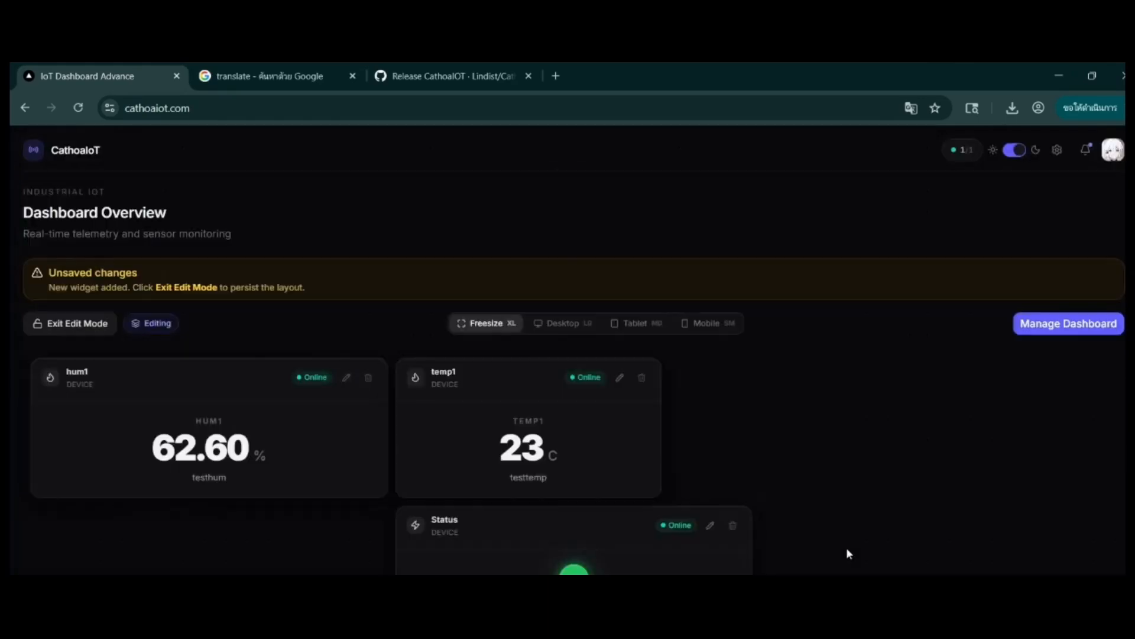
pyautogui.click(710, 525)
pyautogui.scroll(-4, 524, 547)
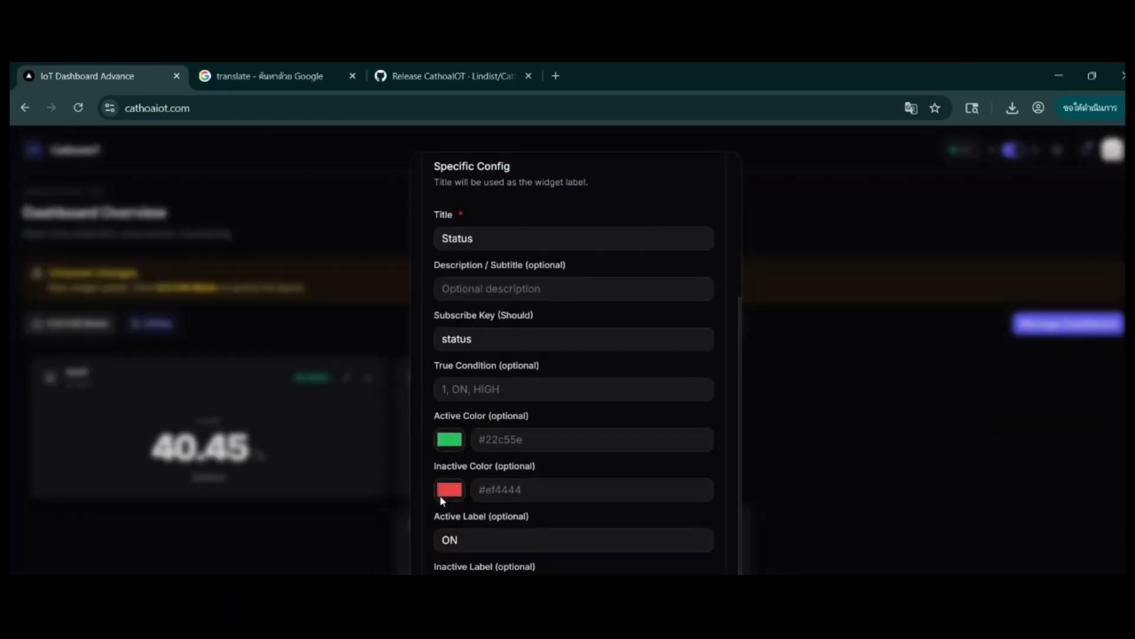
pyautogui.click(450, 439)
pyautogui.moveTo(519, 507)
pyautogui.mouseDown()
pyautogui.moveTo(461, 546)
pyautogui.moveTo(588, 538)
pyautogui.moveTo(603, 497)
pyautogui.mouseUp()
pyautogui.moveTo(558, 569); pyautogui.dragTo(533, 570)
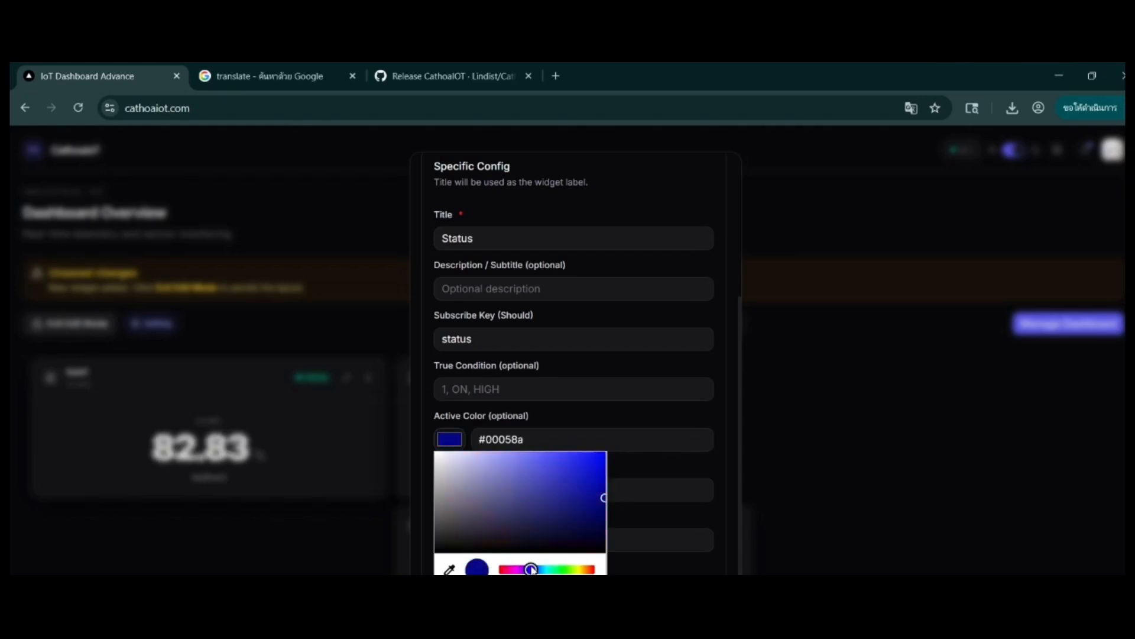
pyautogui.click(763, 532)
# Step: Change the Status widget's active color to yellow-green #b1c421 and save the widget
pyautogui.click(710, 526)
pyautogui.click(450, 398)
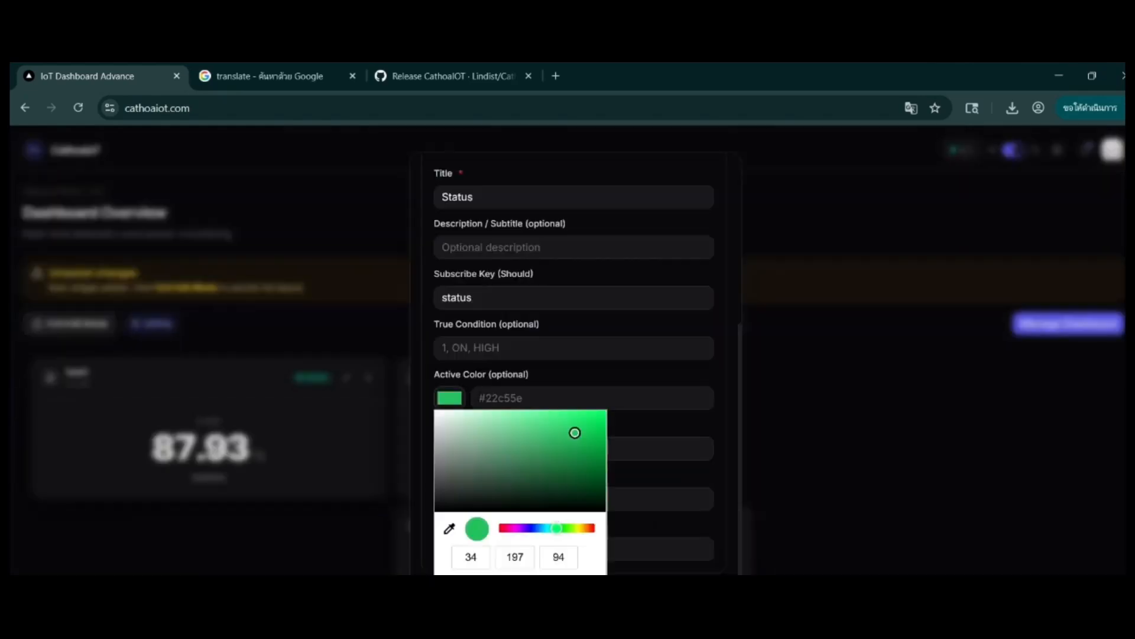
pyautogui.click(578, 527)
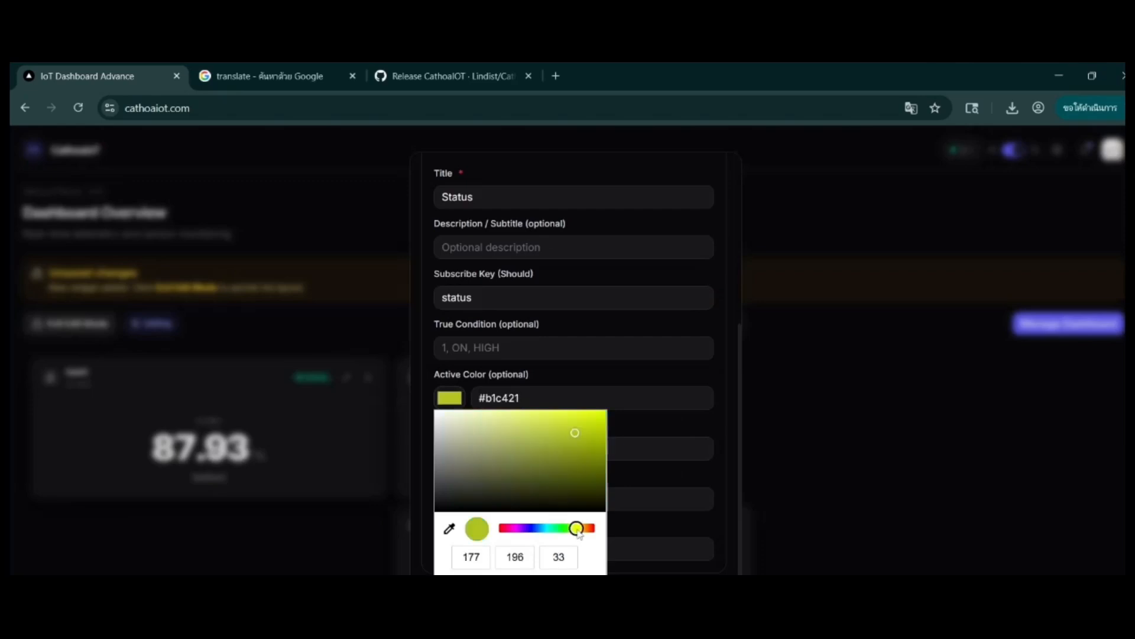
pyautogui.click(636, 470)
pyautogui.click(680, 597)
# Step: Narrow the Status widget and arrange it directly left of hum1, with temp1 below it
pyautogui.moveTo(230, 378); pyautogui.dragTo(413, 380)
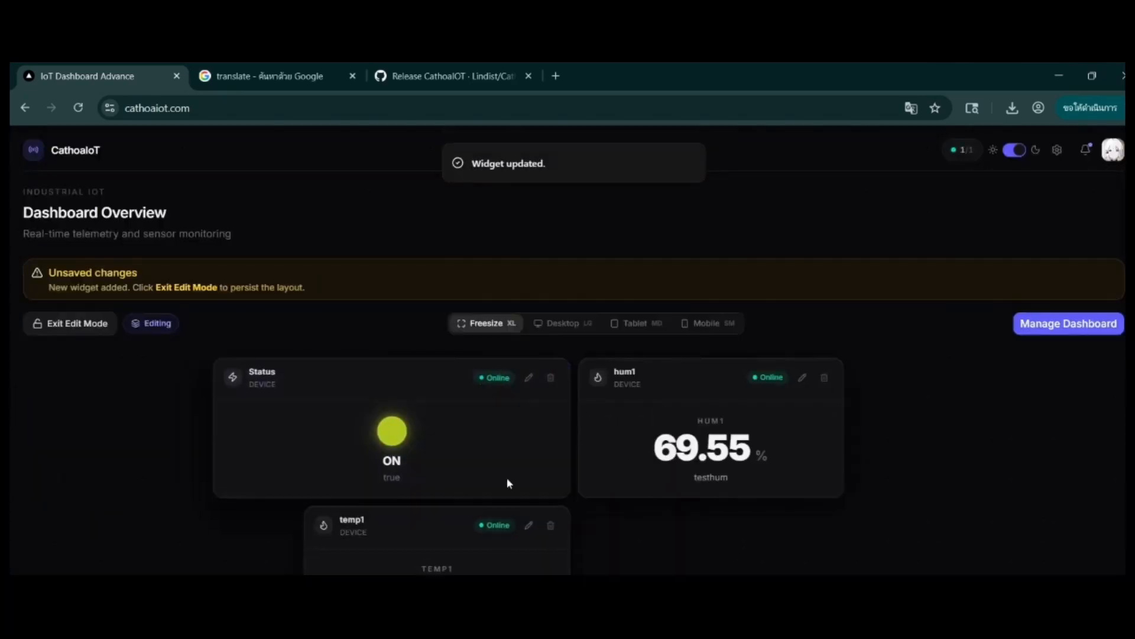
pyautogui.moveTo(564, 487); pyautogui.dragTo(381, 487)
pyautogui.moveTo(291, 411); pyautogui.dragTo(490, 431)
pyautogui.moveTo(385, 541); pyautogui.dragTo(624, 545)
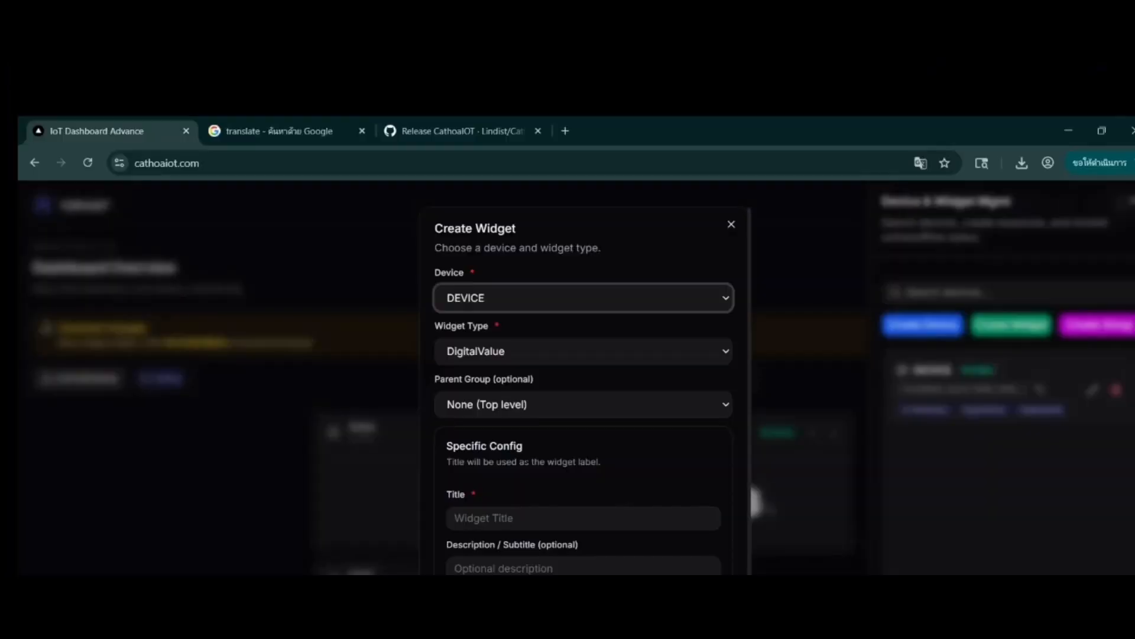
# Step: Start a TimeSeriesChart widget for DEVICE titled tempandhum
pyautogui.click(533, 352)
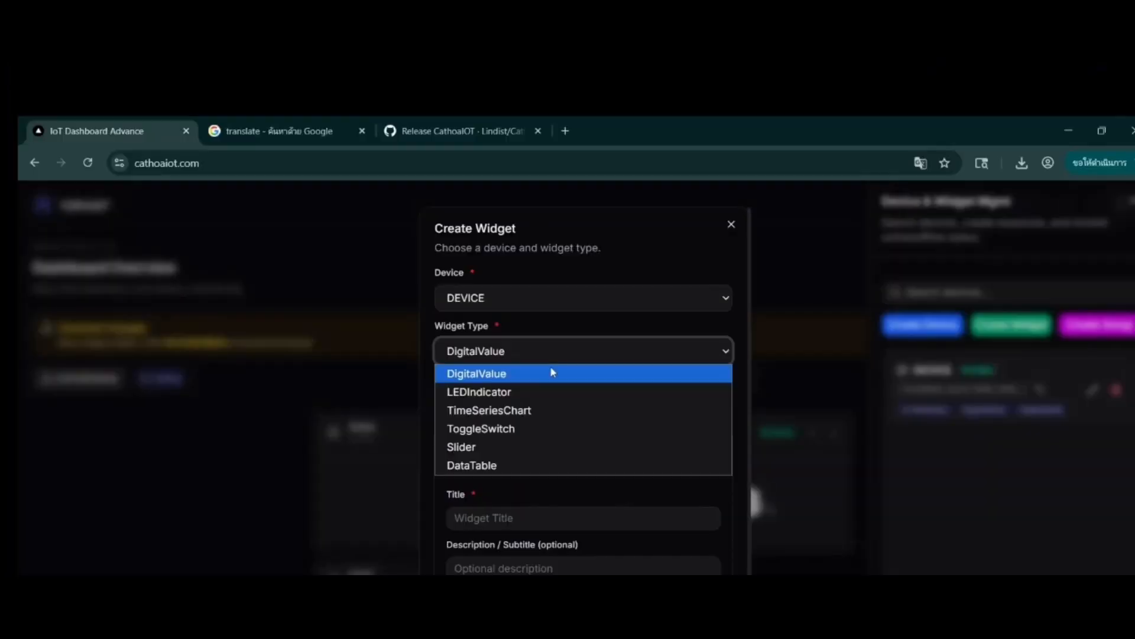
pyautogui.click(537, 408)
pyautogui.scroll(-3, 537, 500)
pyautogui.click(535, 421)
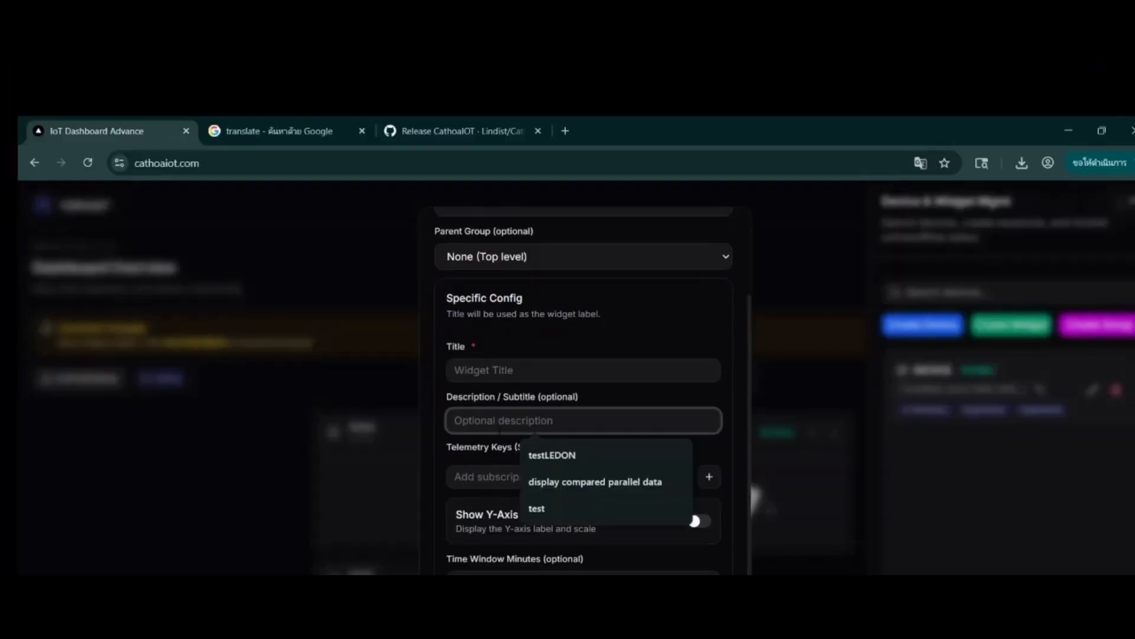
pyautogui.write('te')
pyautogui.press('BackSpace')
pyautogui.press('BackSpace')
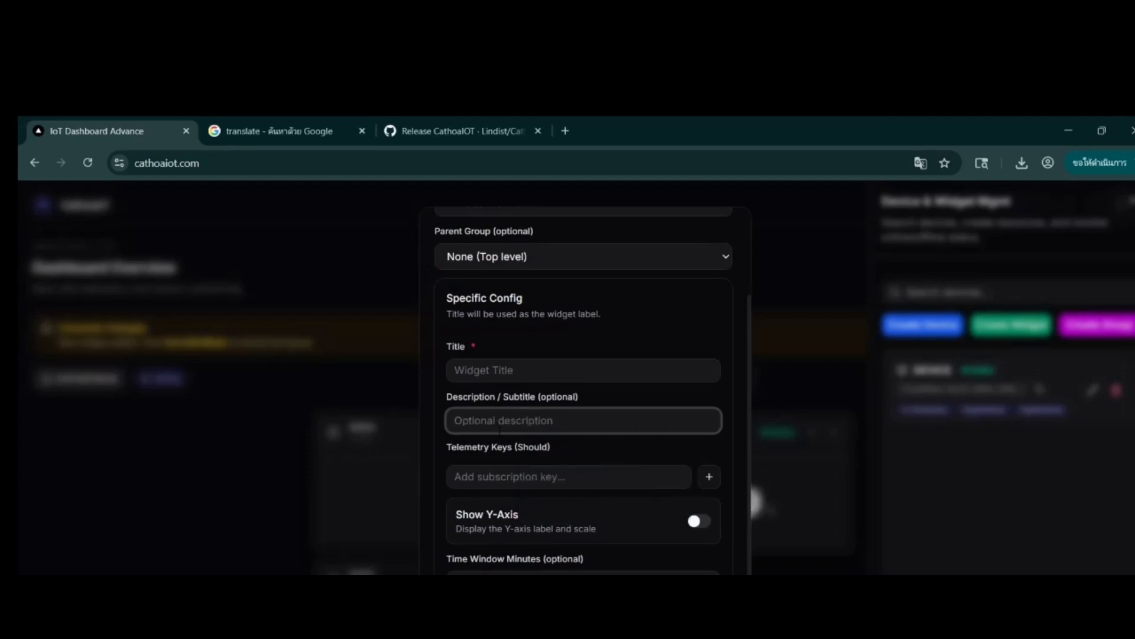
pyautogui.click(524, 367)
pyautogui.click(564, 432)
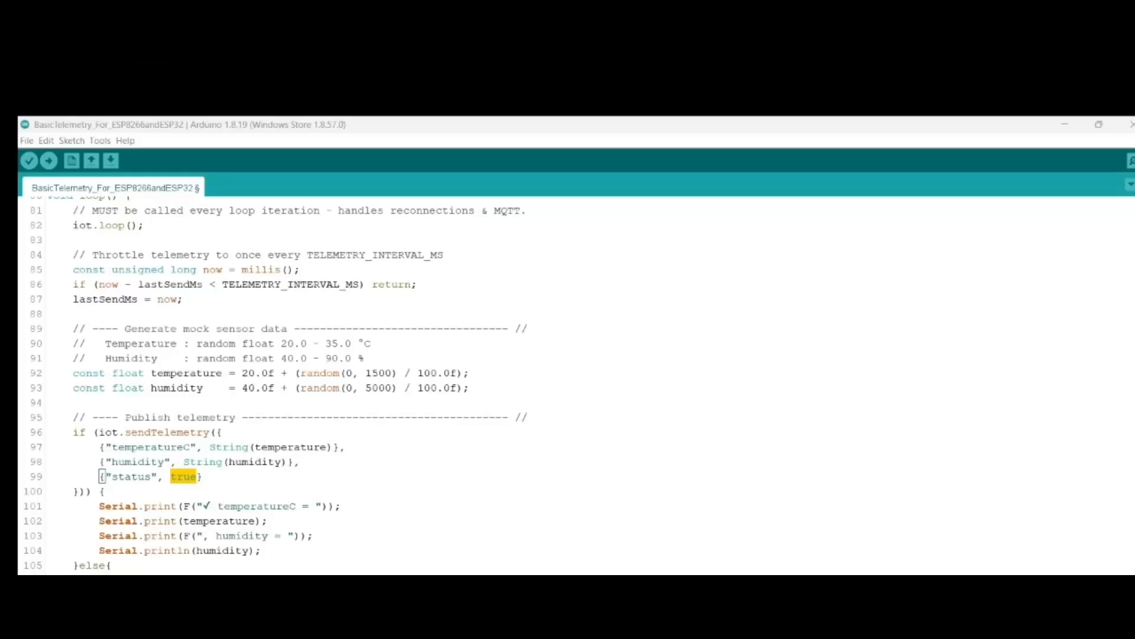
# Step: Copy the key names from the Arduino sketch's telemetry block and add temperatureC as a telemetry key of the chart
pyautogui.moveTo(112, 448); pyautogui.dragTo(169, 462)
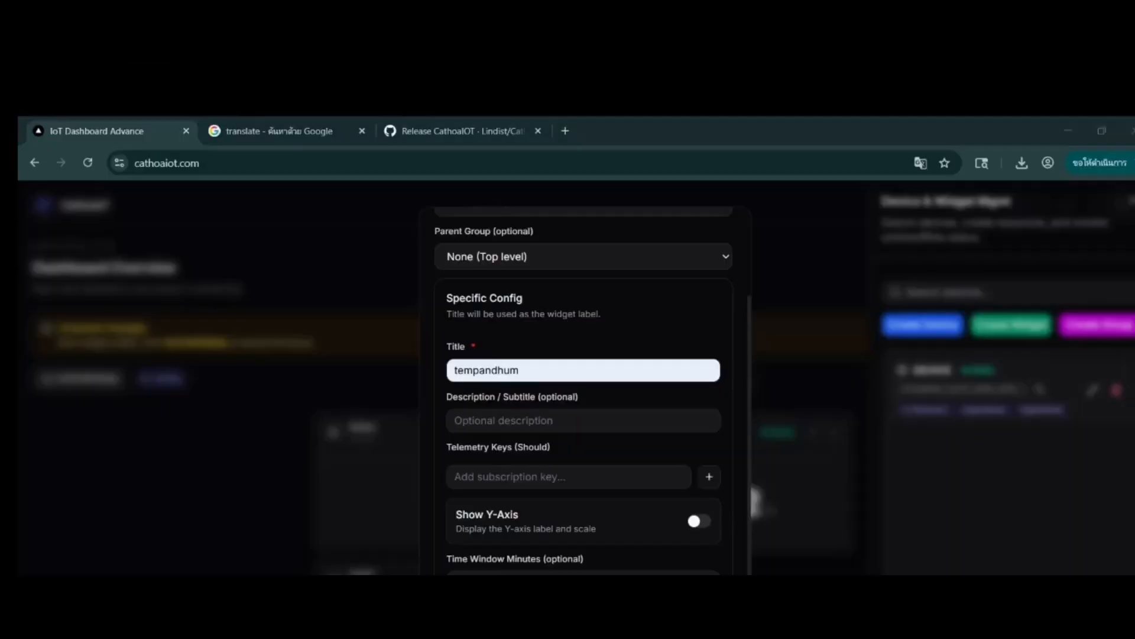
pyautogui.click(513, 476)
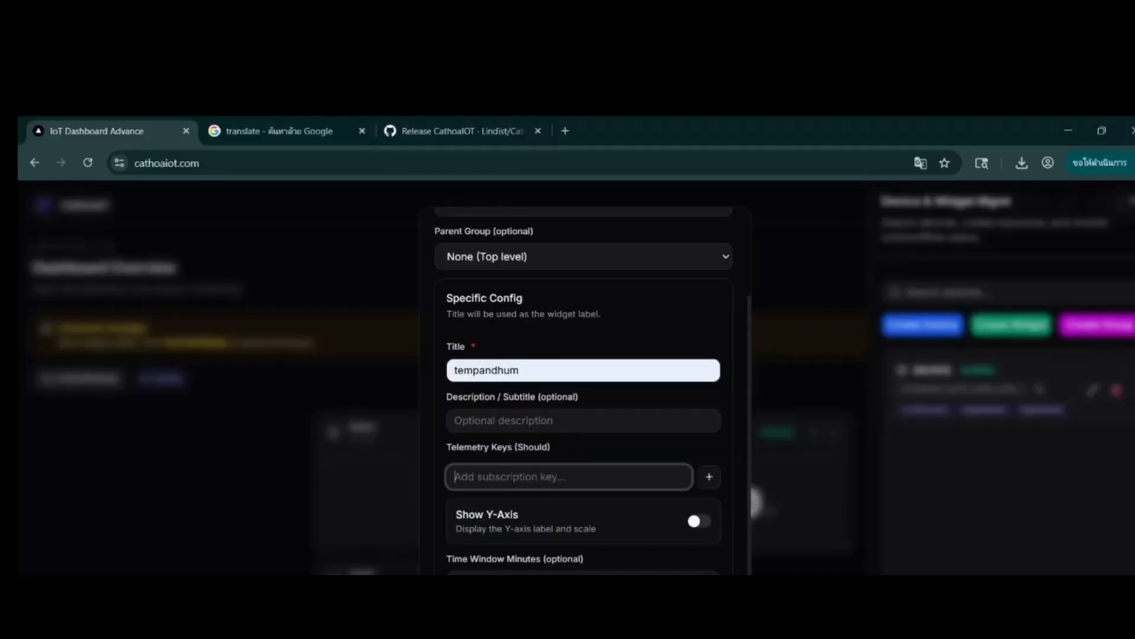
pyautogui.press('super+v')
pyautogui.press('Down')
pyautogui.press('Return')
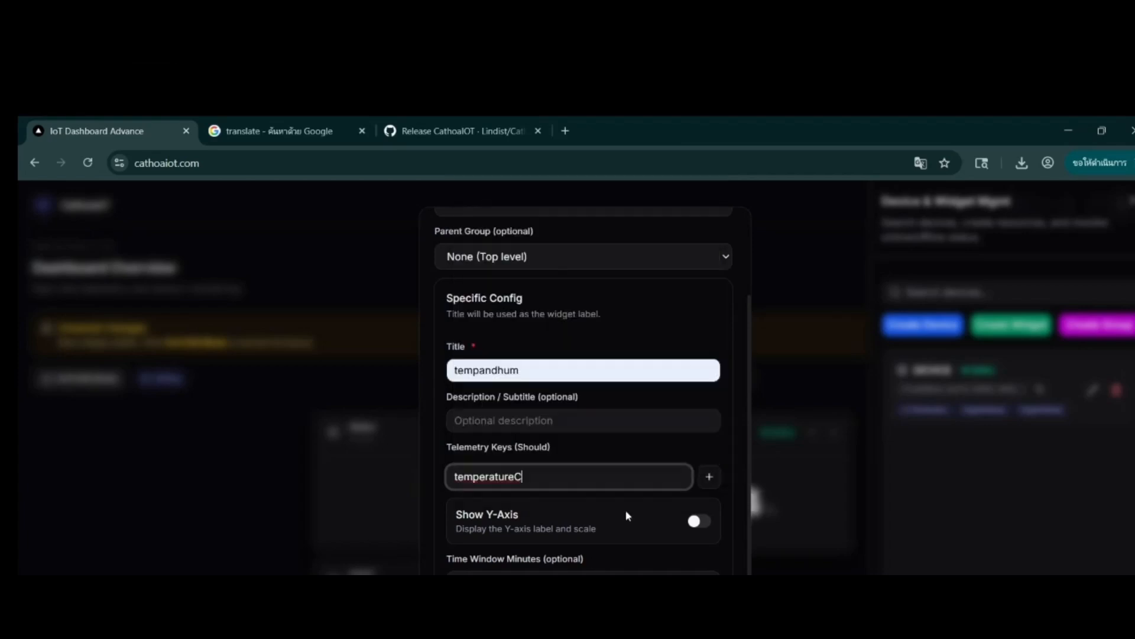
pyautogui.press('Return')
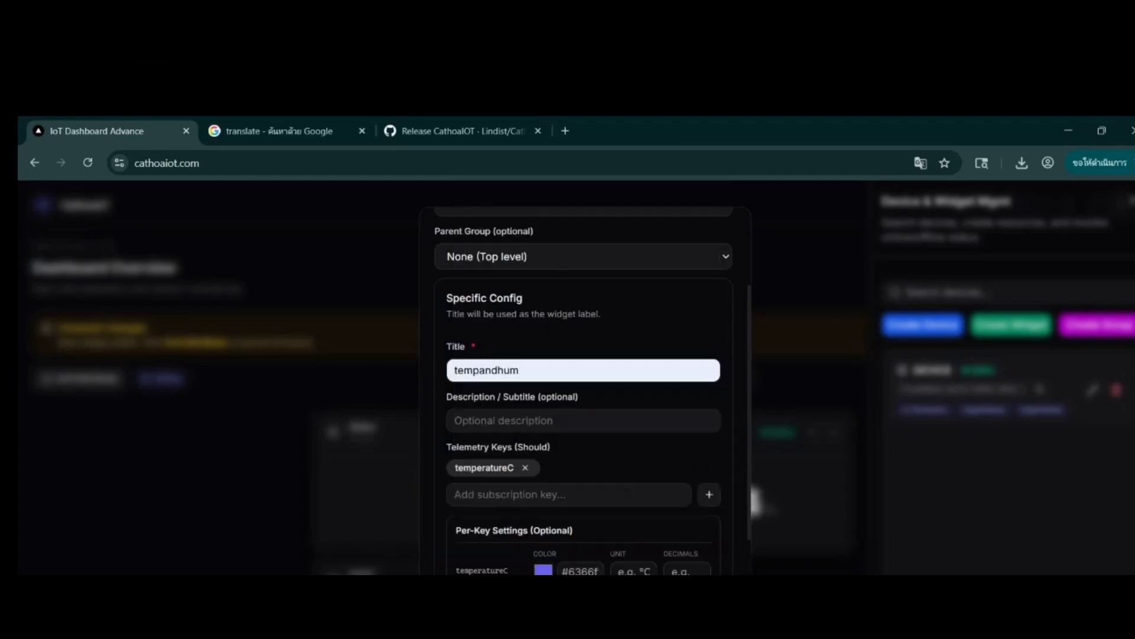
# Step: Give the temperatureC key a light red color and the unit C, and add humidity as a second telemetry key
pyautogui.click(550, 570)
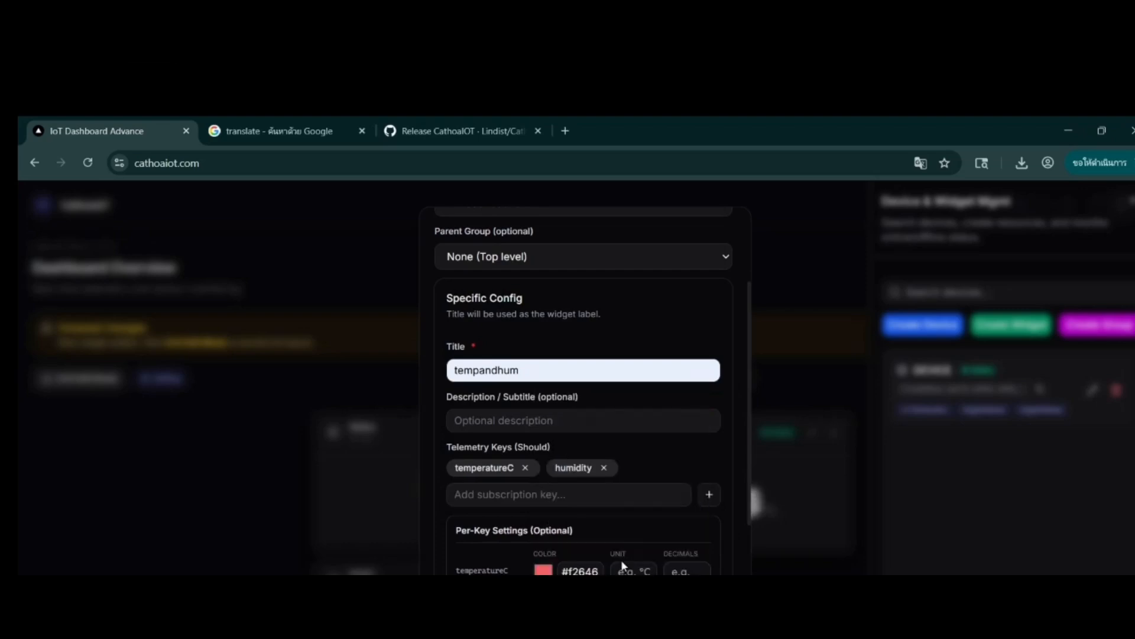
pyautogui.click(625, 569)
pyautogui.write('C')
# Step: Set the humidity unit to % and the decimals of both telemetry keys to 1
pyautogui.scroll(-2, 633, 469)
pyautogui.click(632, 469)
pyautogui.write('%')
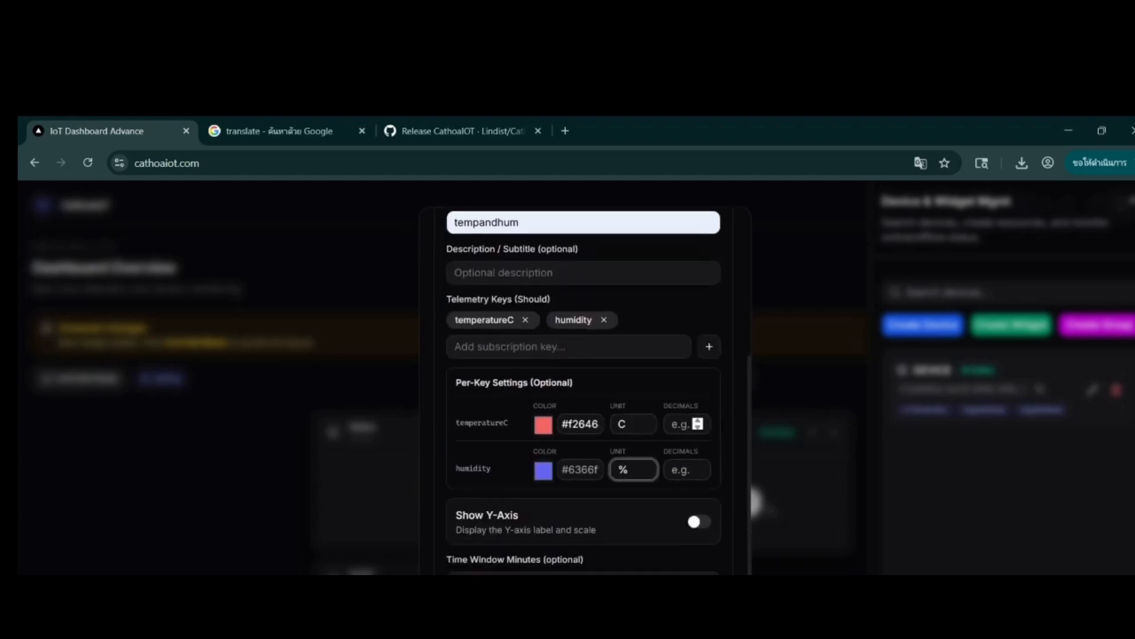
pyautogui.click(682, 423)
pyautogui.write('1')
pyautogui.click(683, 469)
pyautogui.write('1')
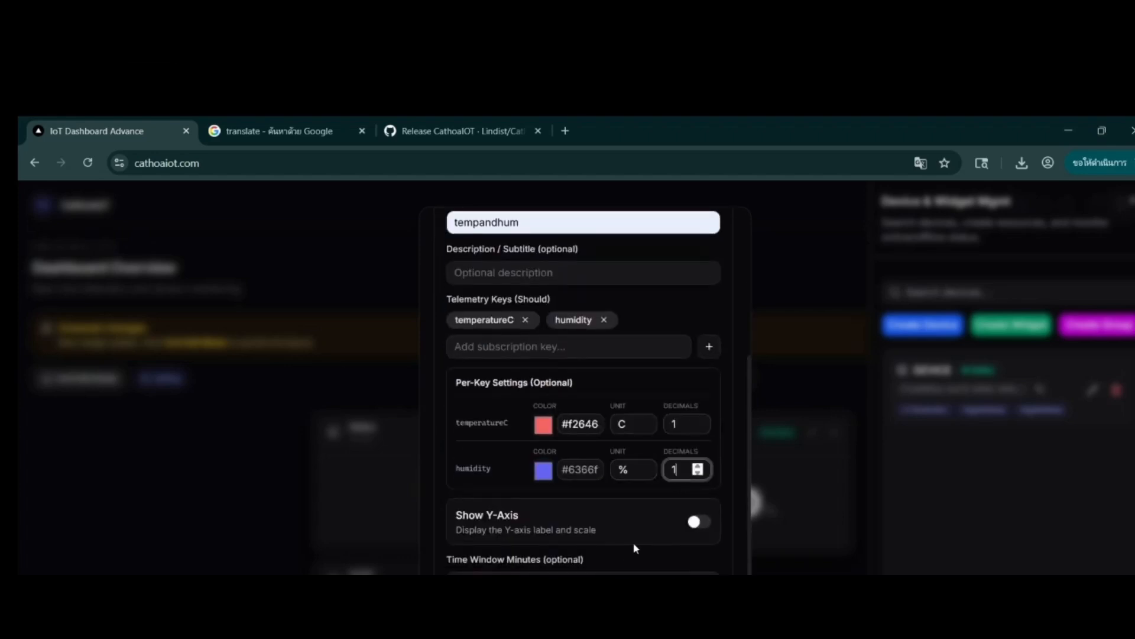
# Step: Turn on Show Y-Axis, create the tempandhum chart, and move it beside the hum1 widget
pyautogui.scroll(-2, 636, 546)
pyautogui.click(703, 374)
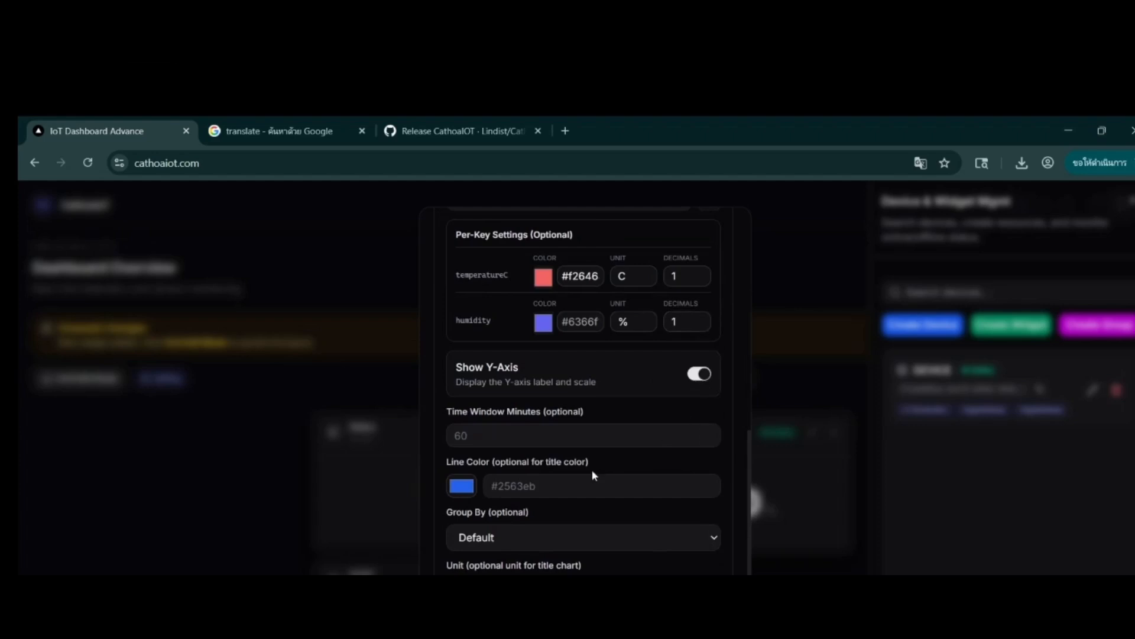
pyautogui.scroll(-1, 587, 426)
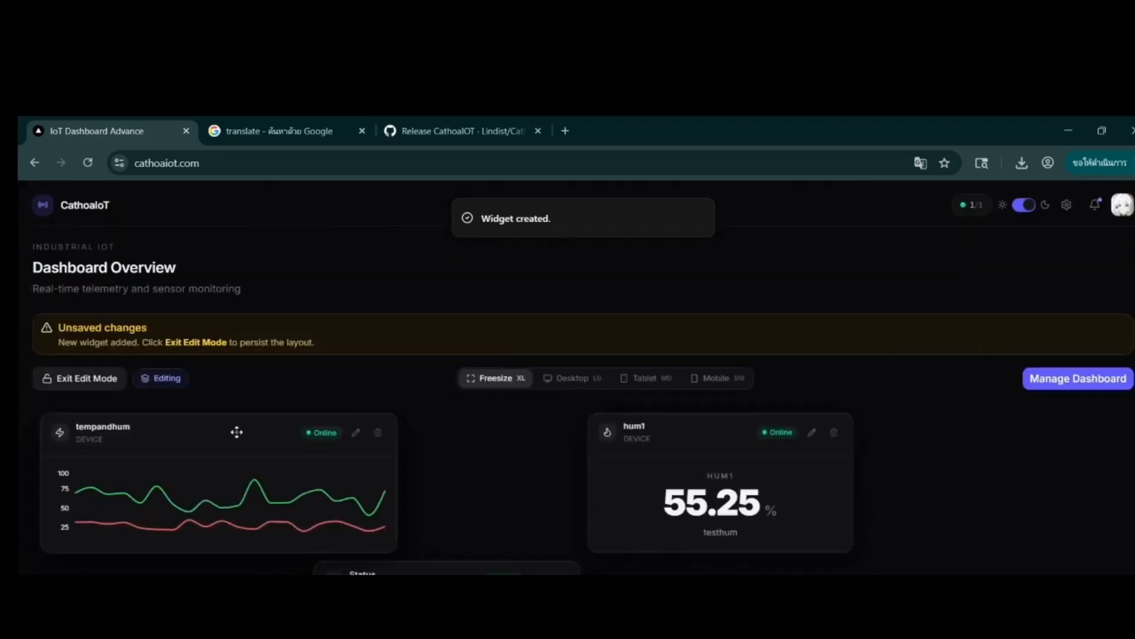
pyautogui.moveTo(237, 432); pyautogui.dragTo(420, 432)
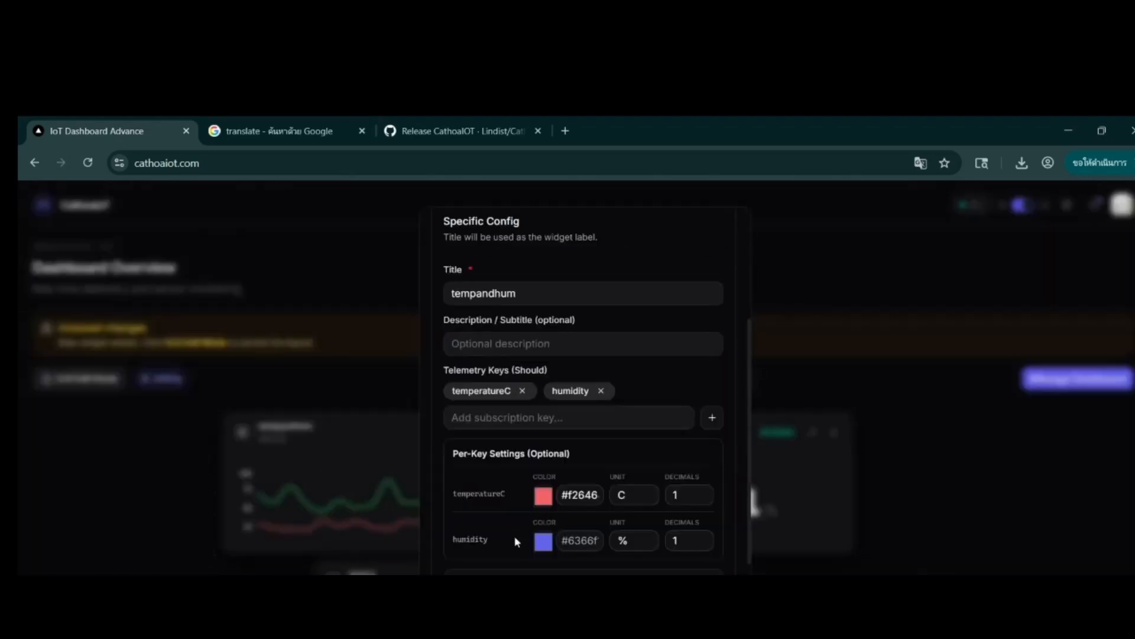
# Step: Set the tempandhum chart's time window to 60 minutes and narrow the widget to the Status widget's width beside hum1
pyautogui.scroll(-4, 515, 536)
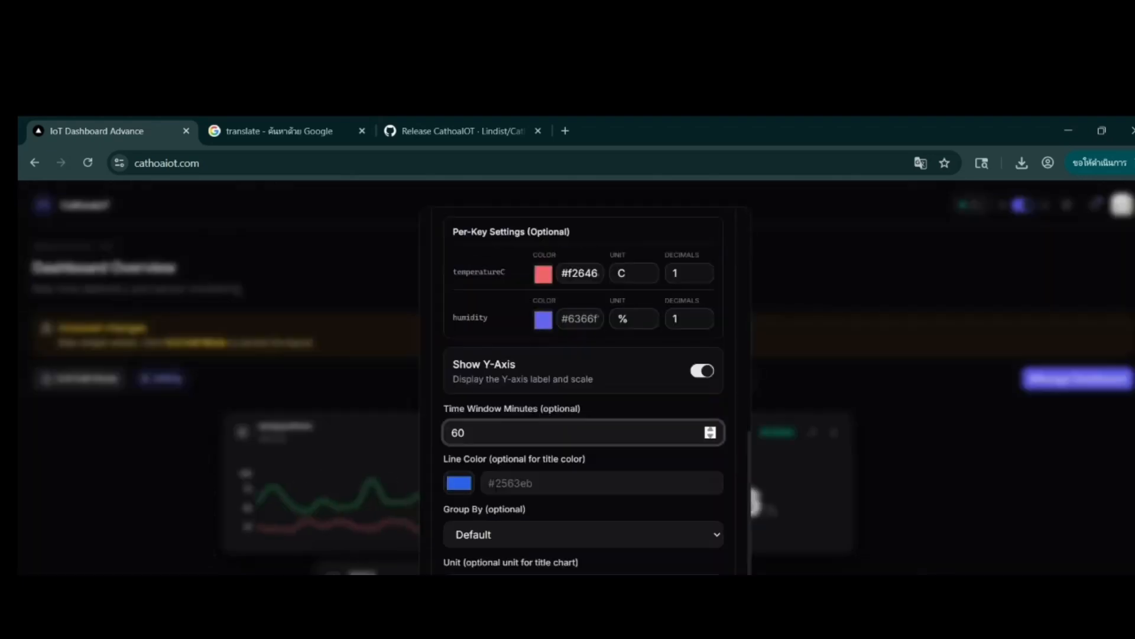
pyautogui.click(498, 498)
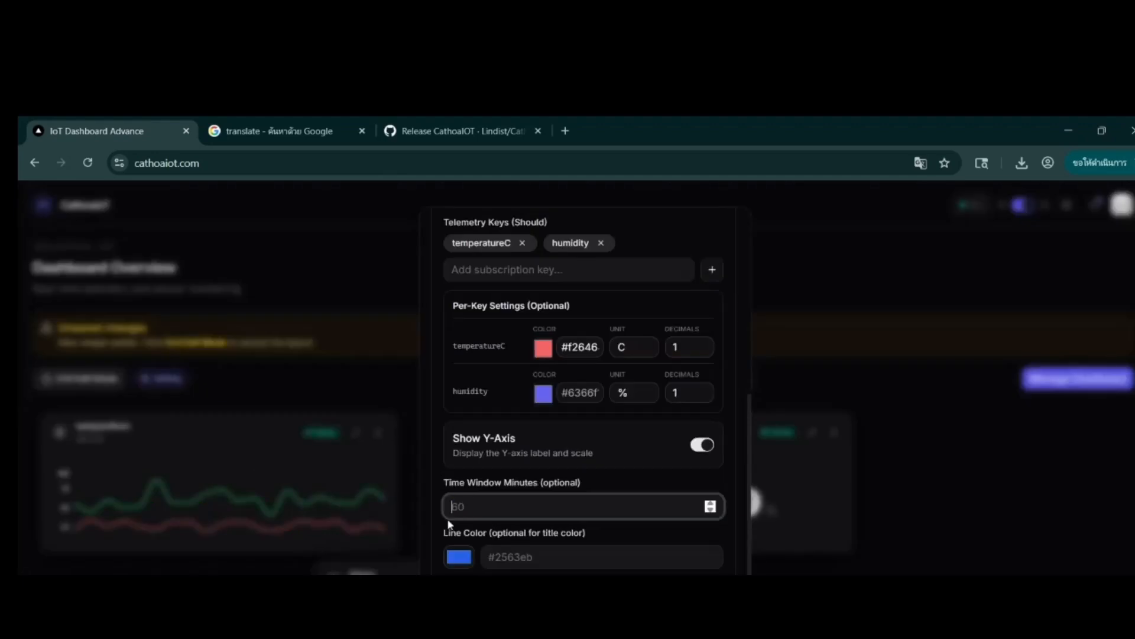
pyautogui.scroll(-2, 448, 524)
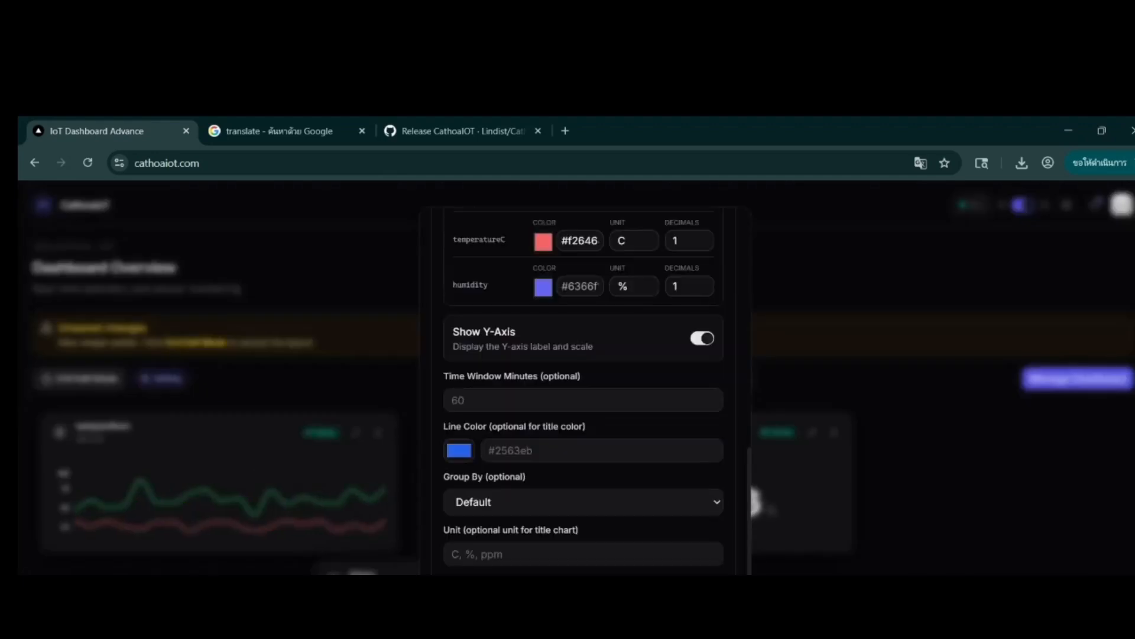
pyautogui.write('60')
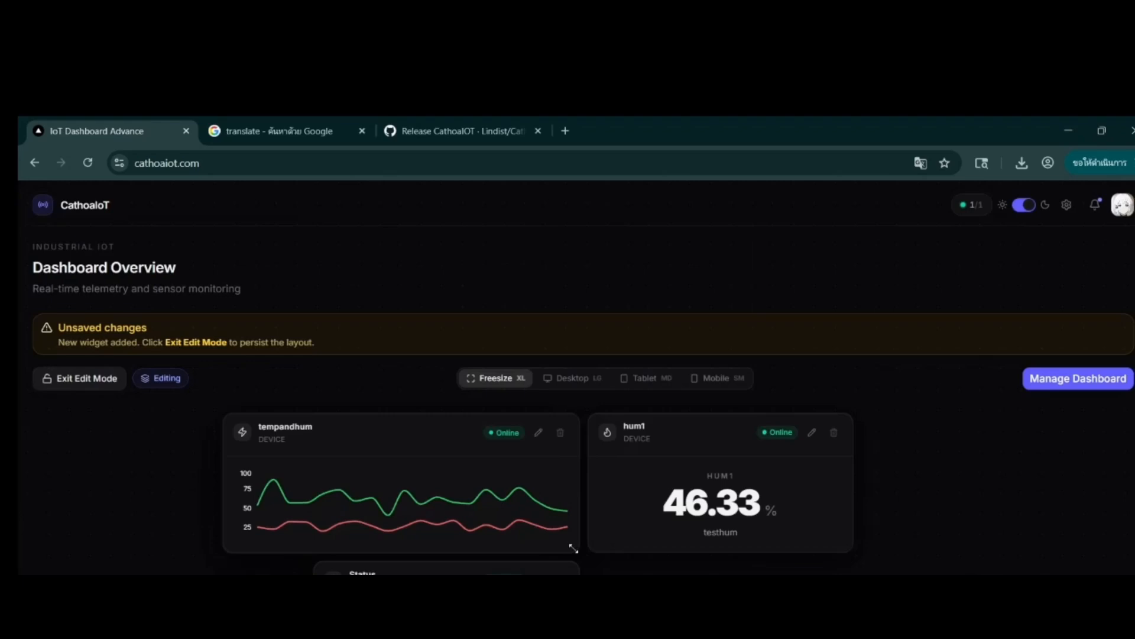
pyautogui.moveTo(573, 548); pyautogui.dragTo(564, 540)
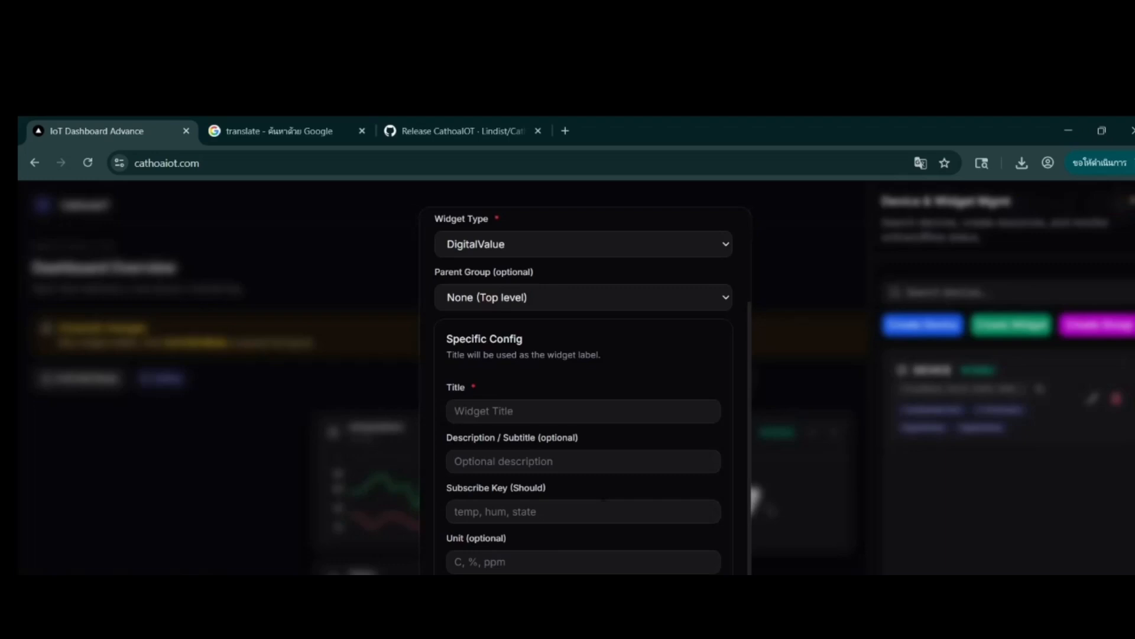
# Step: Start a DataTable widget for DEVICE titled Table_tempandhum
pyautogui.scroll(2, 500, 340)
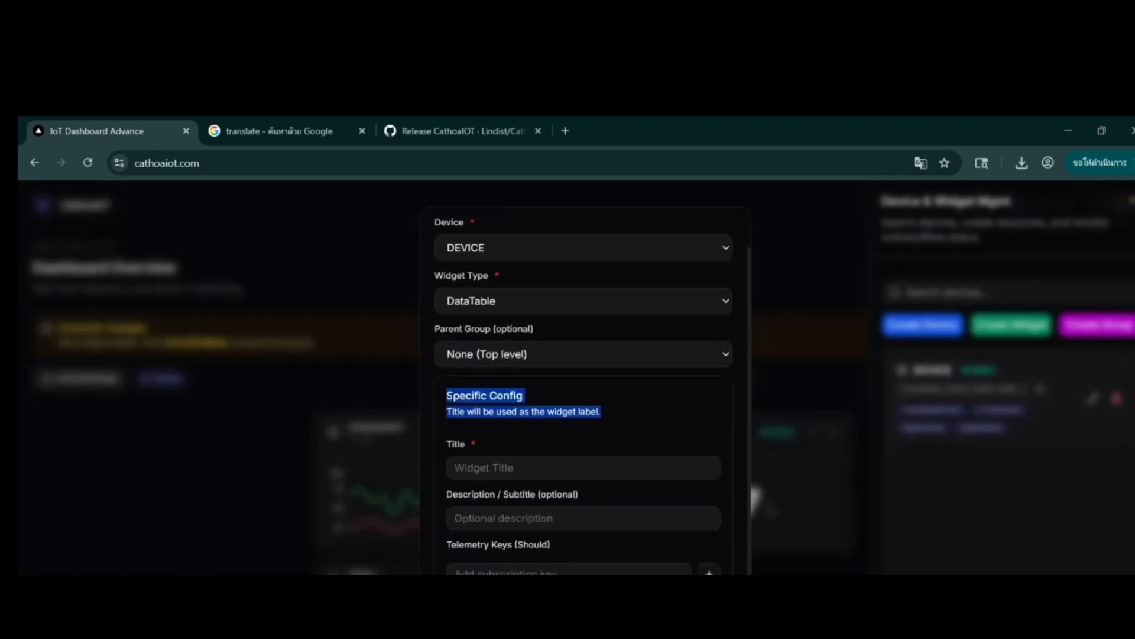
pyautogui.click(502, 396)
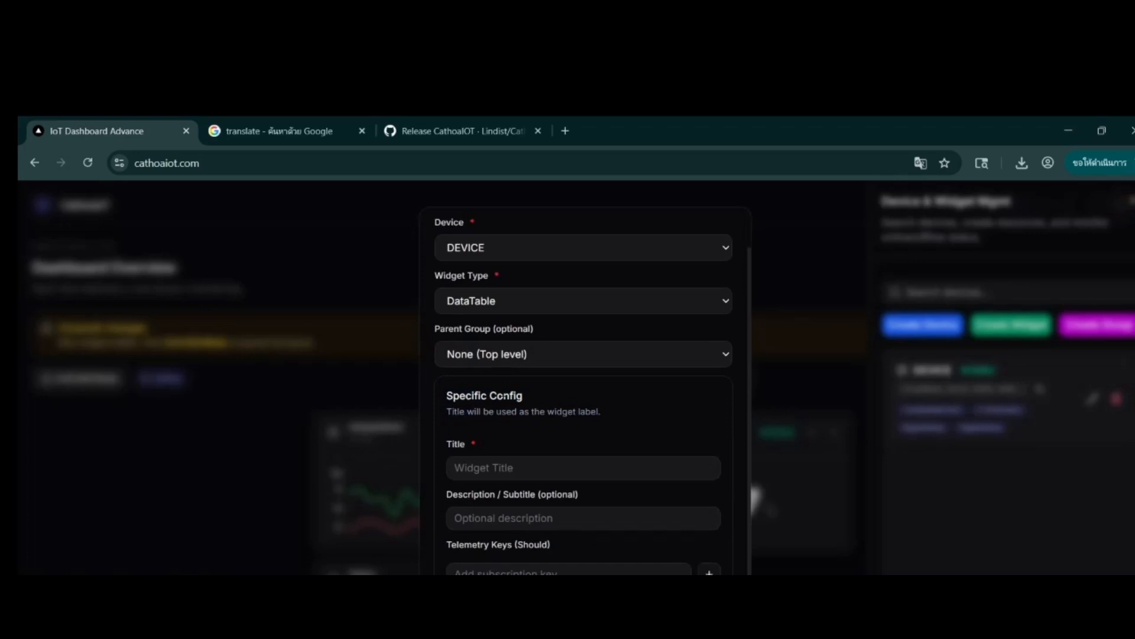
pyautogui.click(534, 467)
pyautogui.click(553, 527)
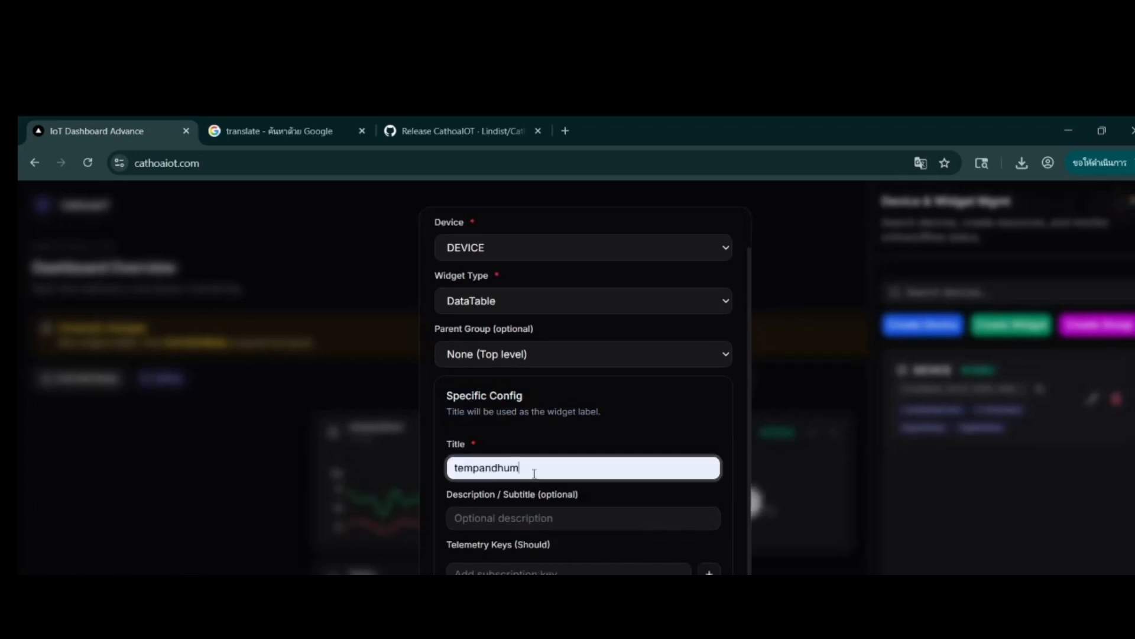
pyautogui.press('Home')
pyautogui.write('Ta')
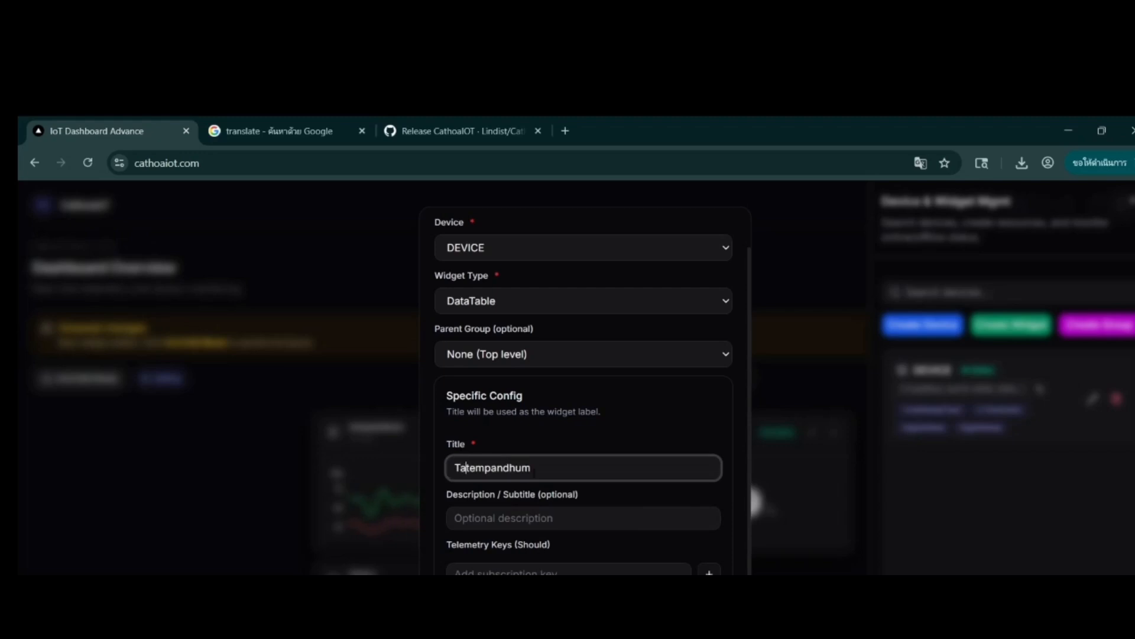
pyautogui.write('ble_')
# Step: Set the table widget's description to "display table compared parallel data"
pyautogui.click(545, 529)
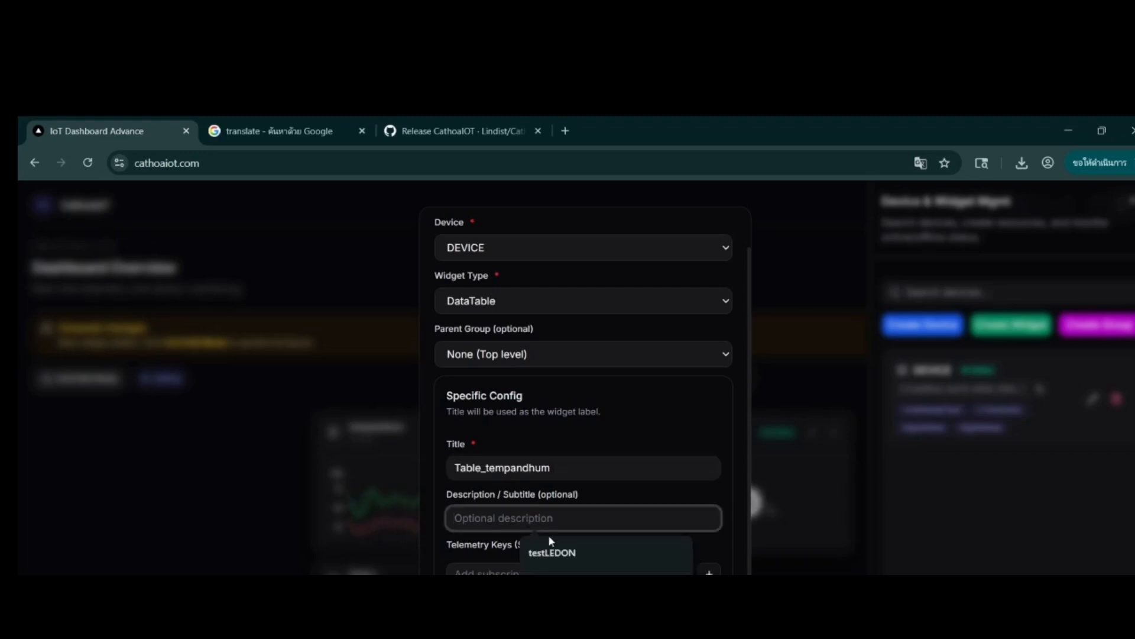
pyautogui.write('display compared parallel data')
pyautogui.click(490, 520)
pyautogui.write('ta')
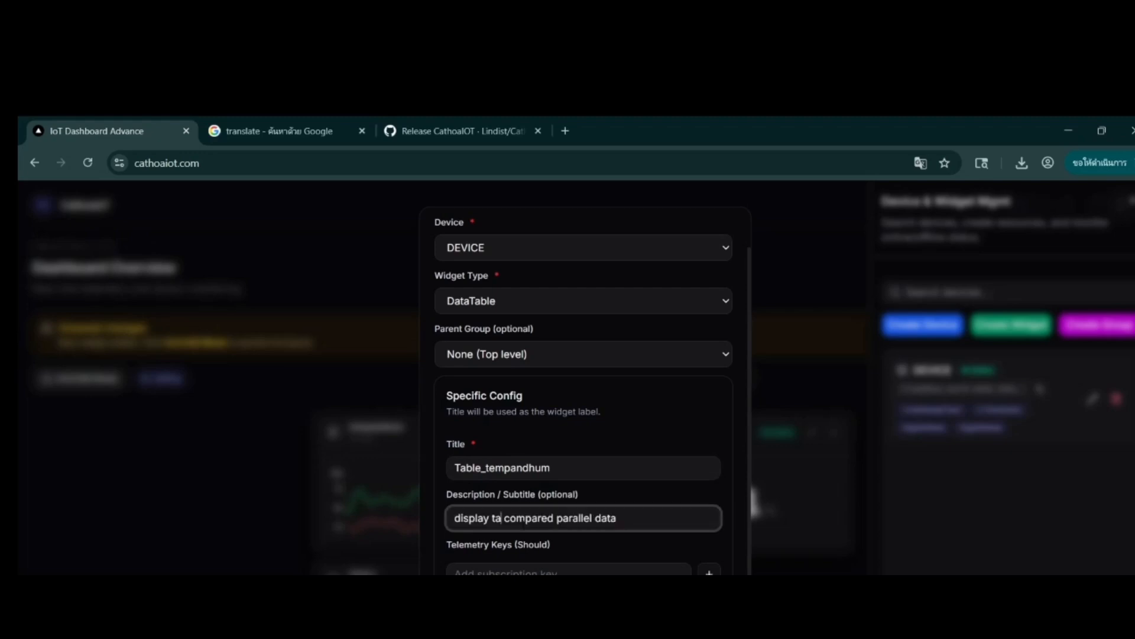
pyautogui.write('ble')
pyautogui.press('Tab')
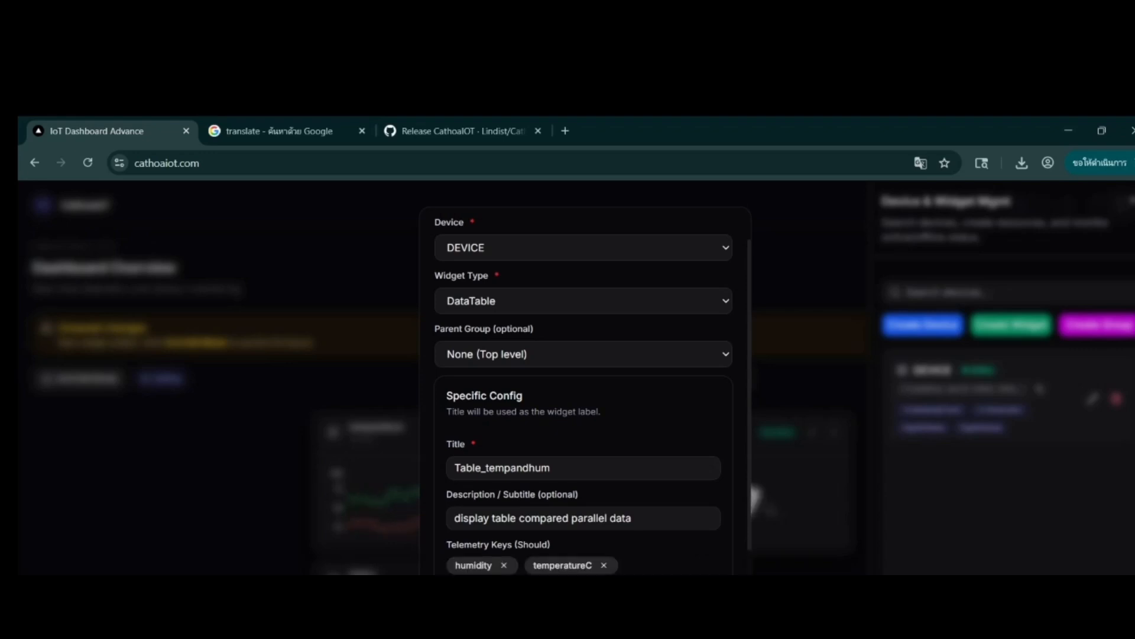
# Step: Add the humidity key in % and the temperatureC key in C, and create the Table_tempandhum widget above hum1
pyautogui.scroll(-1, 584, 391)
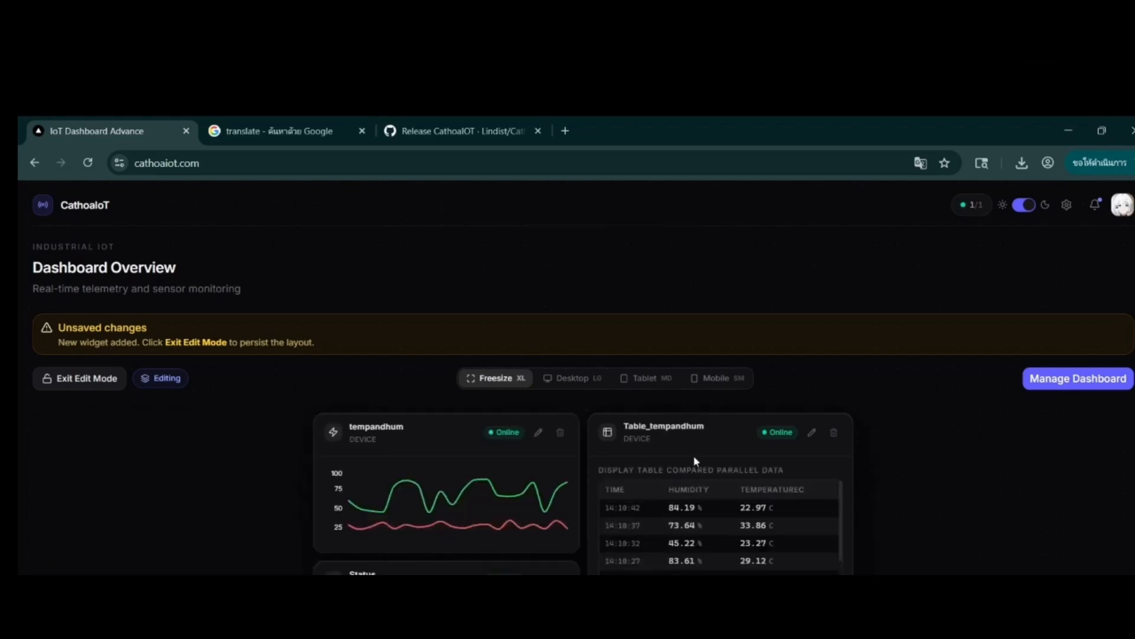
pyautogui.scroll(-5, 696, 462)
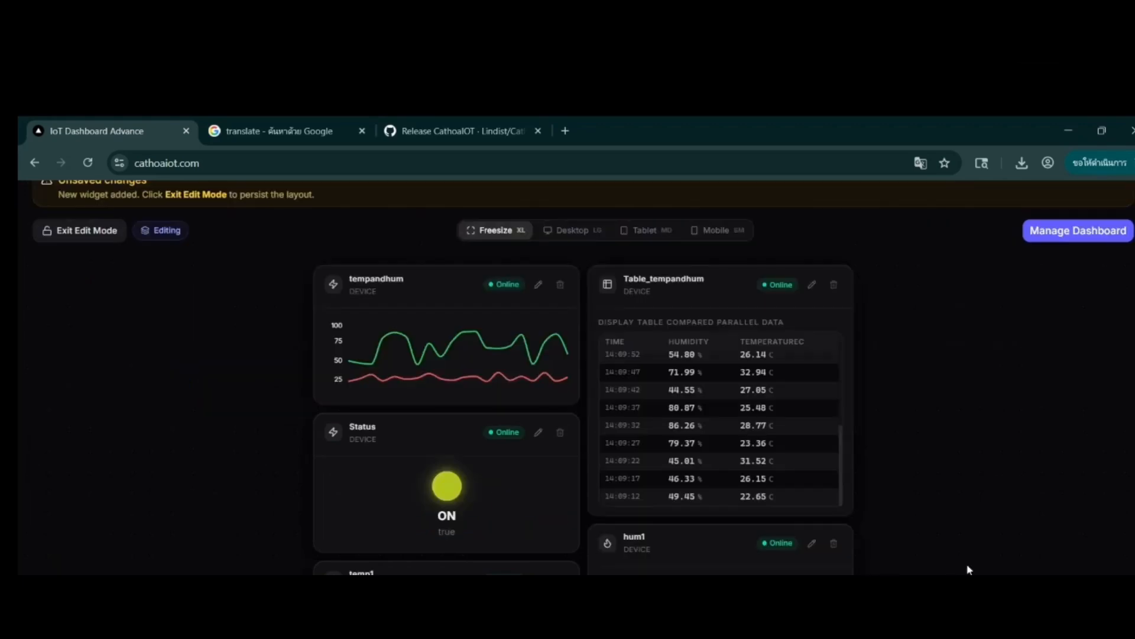
pyautogui.scroll(2, 968, 568)
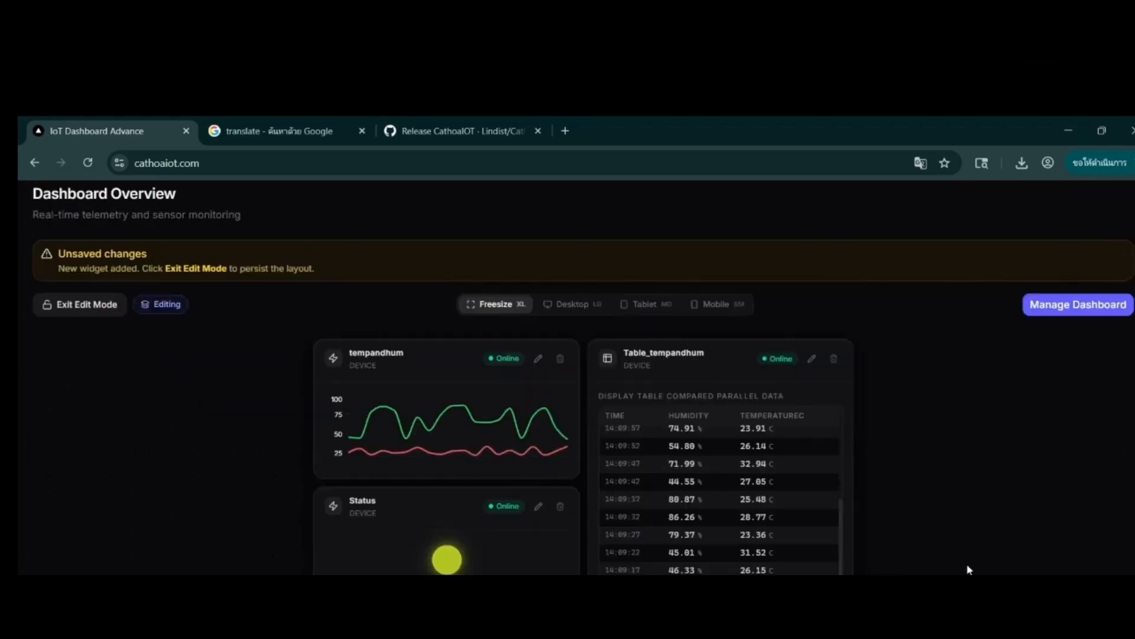
pyautogui.scroll(-2, 600, 435)
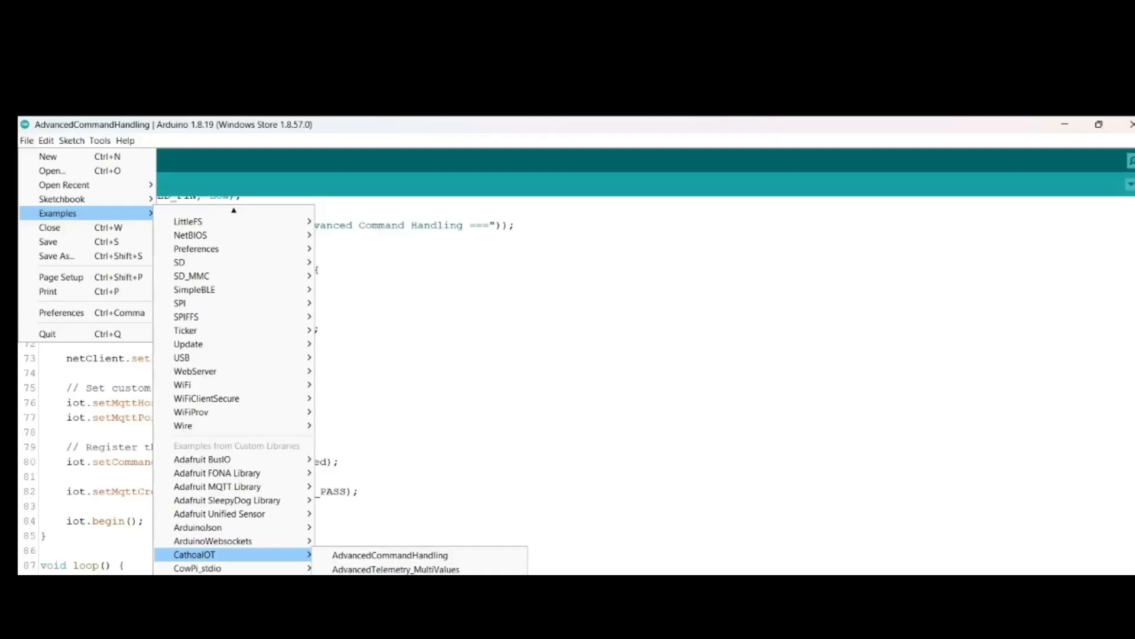
# Step: Open the AdvancedTelemetry_MultiValues example of the CathoaIOT library in a maximized window and close the AdvancedCommandHandling sketch
pyautogui.click(396, 569)
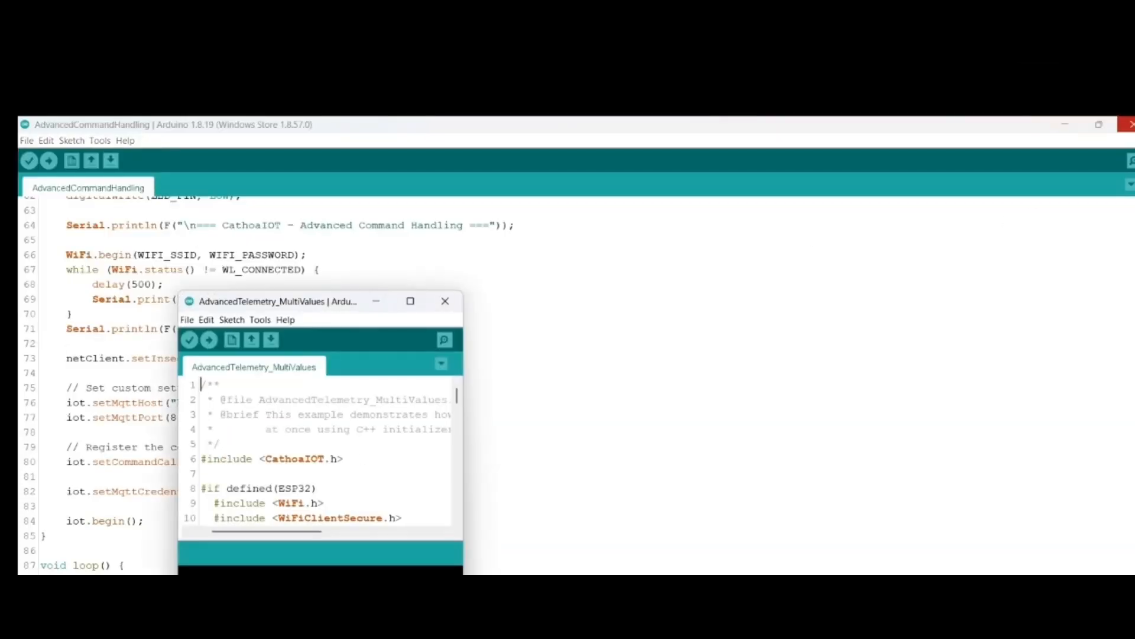
pyautogui.click(1129, 124)
pyautogui.click(411, 301)
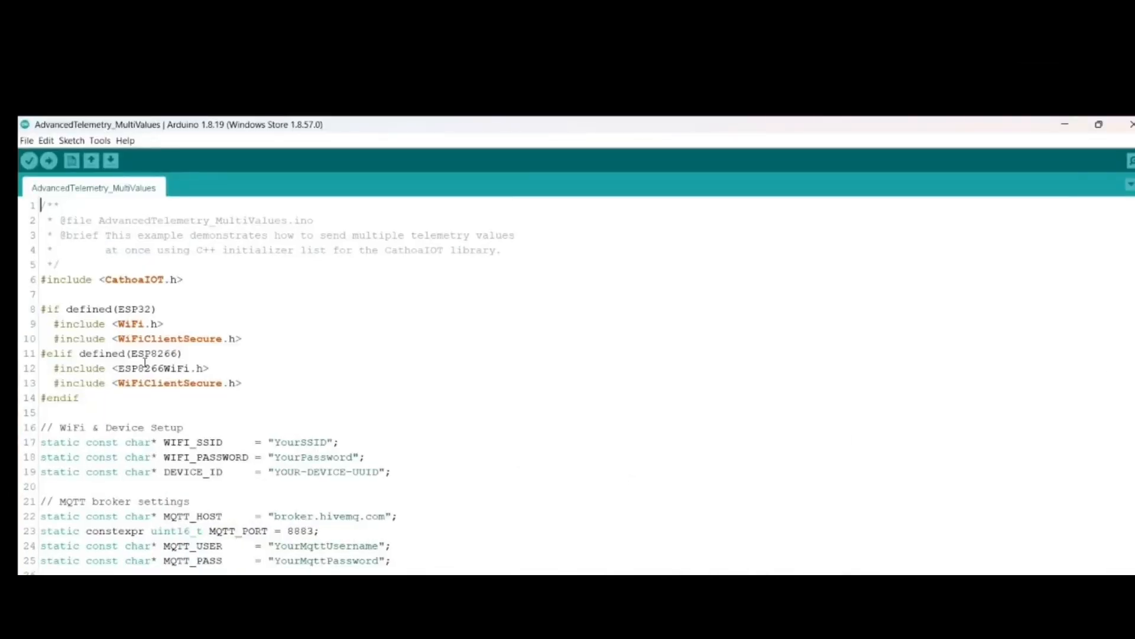
# Step: Examine the telemetry sketch's connection definitions and the full CathoaIOT constructor with its MQTT host and port arguments
pyautogui.scroll(-2, 247, 461)
pyautogui.scroll(-4, 248, 463)
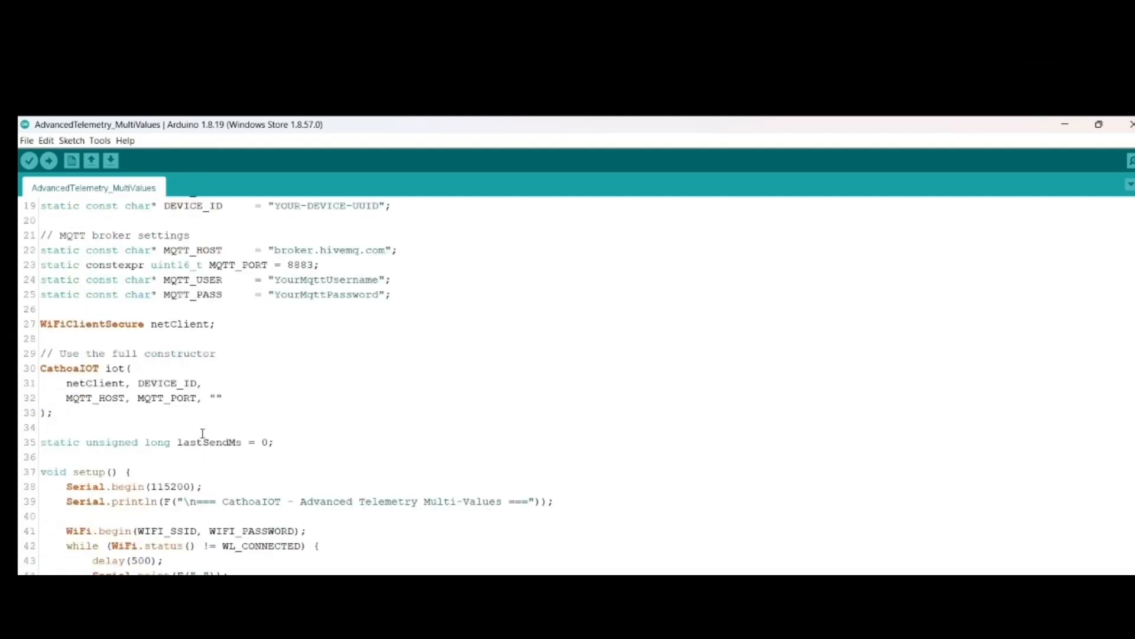
pyautogui.doubleClick(194, 398)
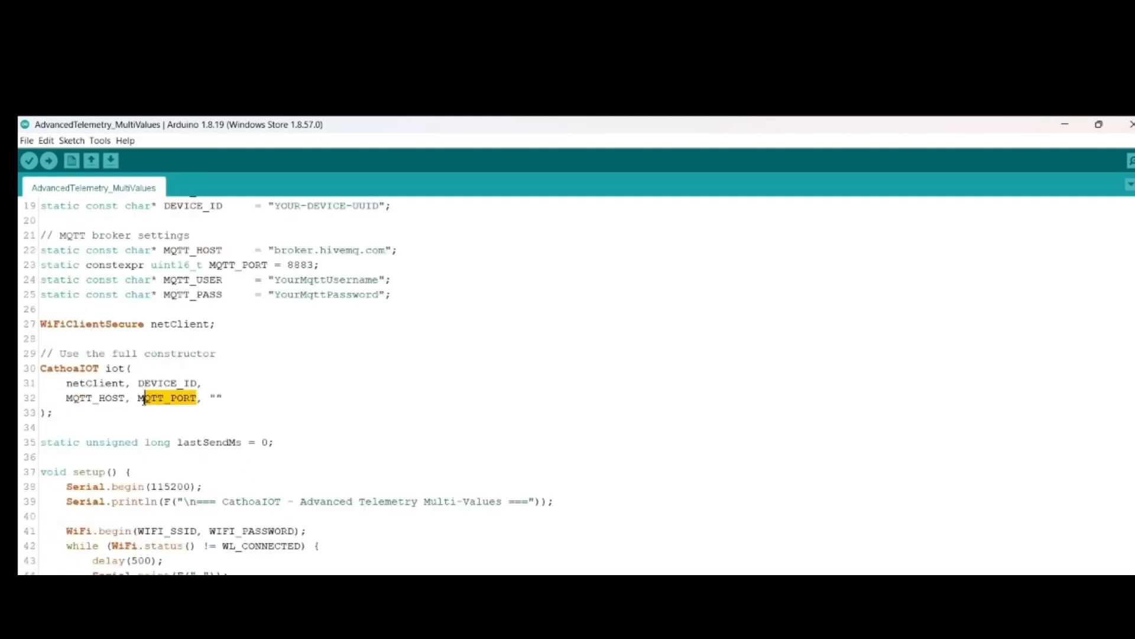
pyautogui.moveTo(126, 398); pyautogui.dragTo(67, 398)
pyautogui.scroll(-6, 143, 430)
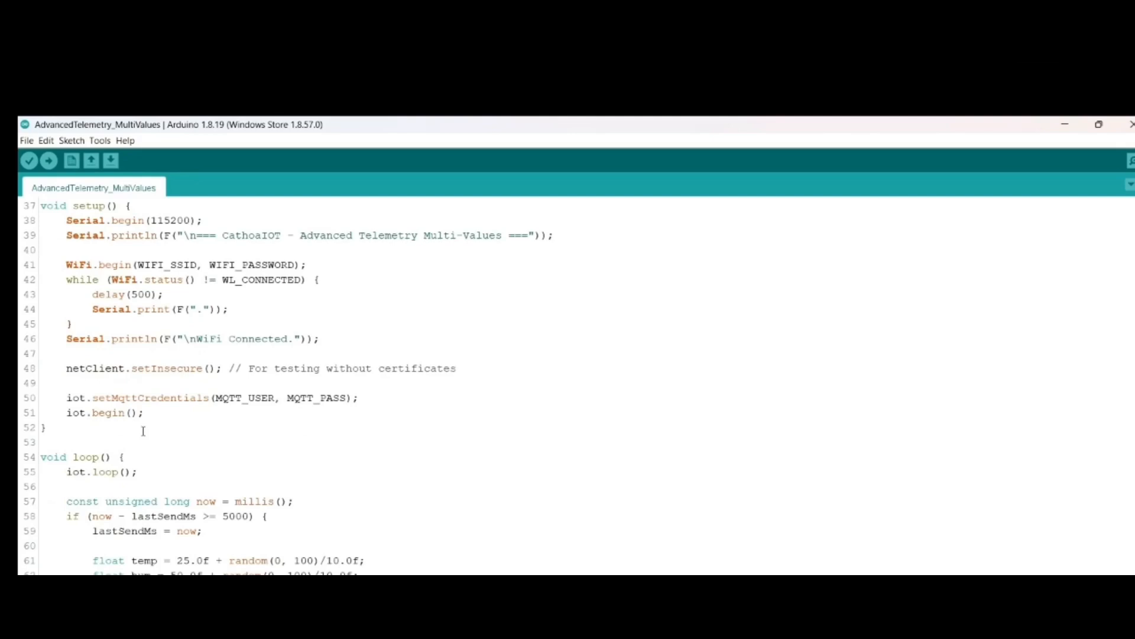
pyautogui.scroll(-5, 143, 430)
pyautogui.scroll(8, 142, 433)
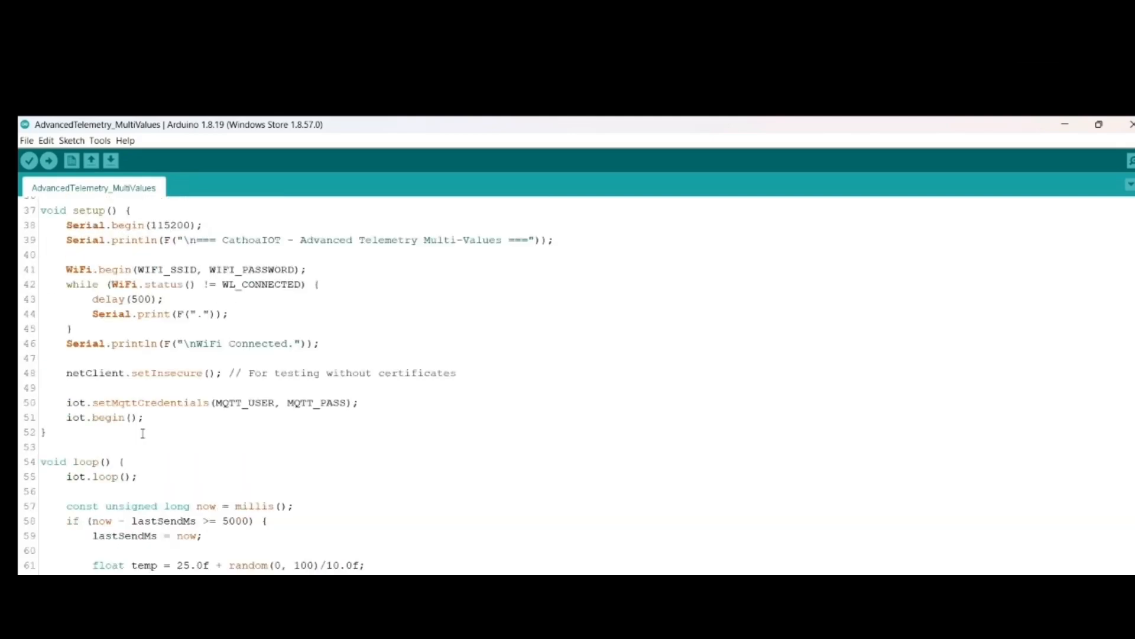
# Step: Examine the setMqttCredentials call in setup and the multi-value sendTelemetry block in the loop
pyautogui.click(67, 535)
pyautogui.hotkey('shift', 'End')
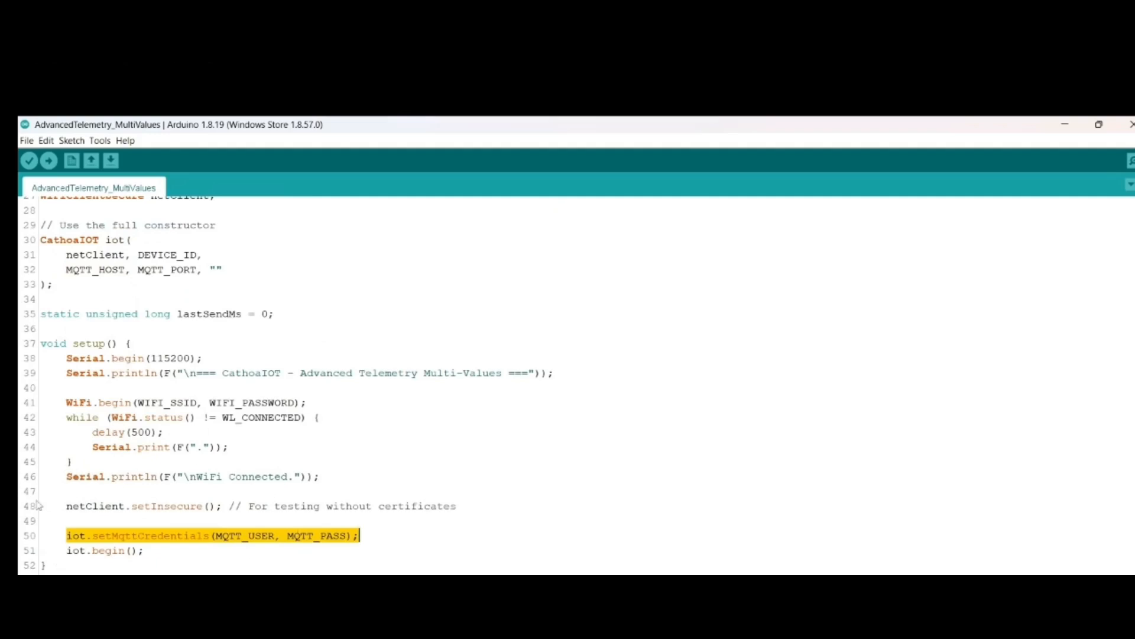
pyautogui.moveTo(66, 536); pyautogui.dragTo(47, 255)
pyautogui.click(110, 567)
pyautogui.scroll(3, 238, 420)
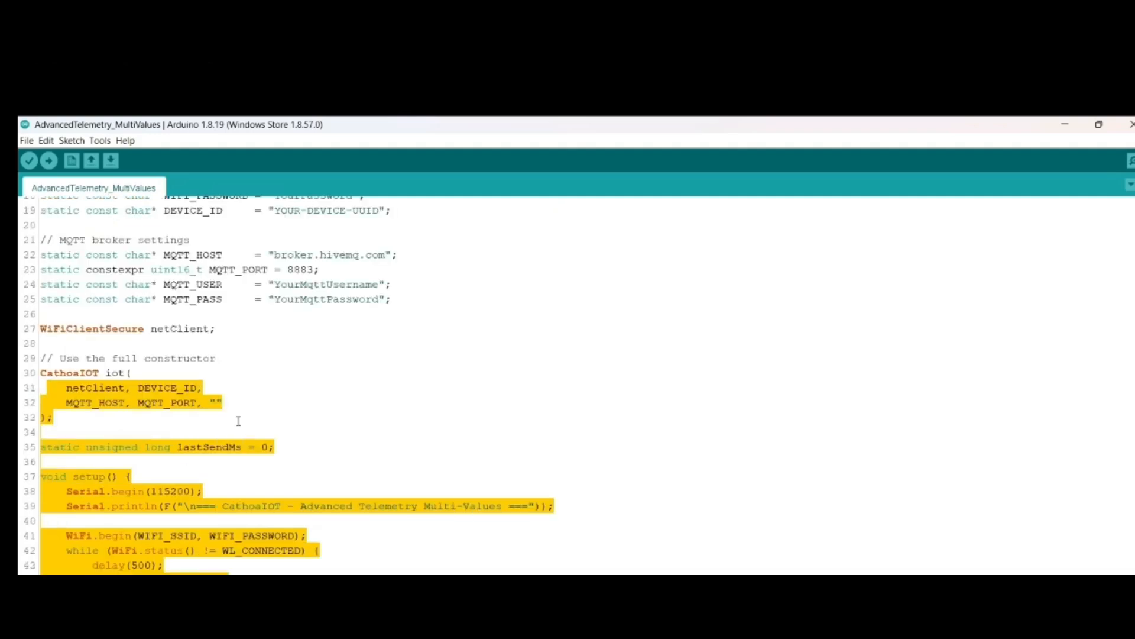
pyautogui.click(238, 406)
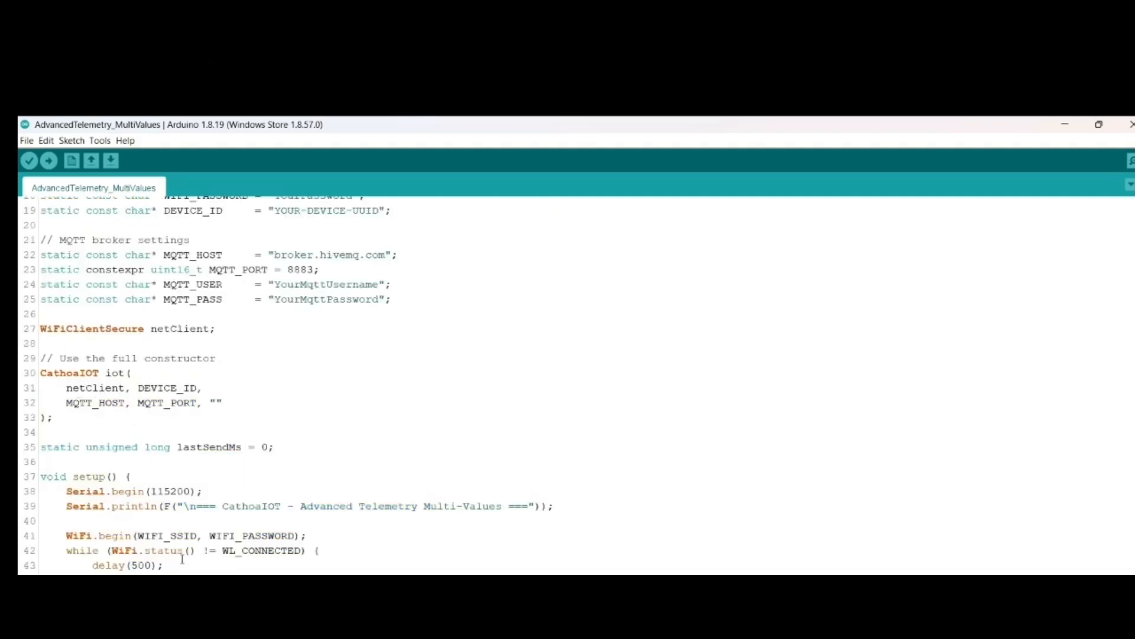
pyautogui.scroll(-11, 177, 543)
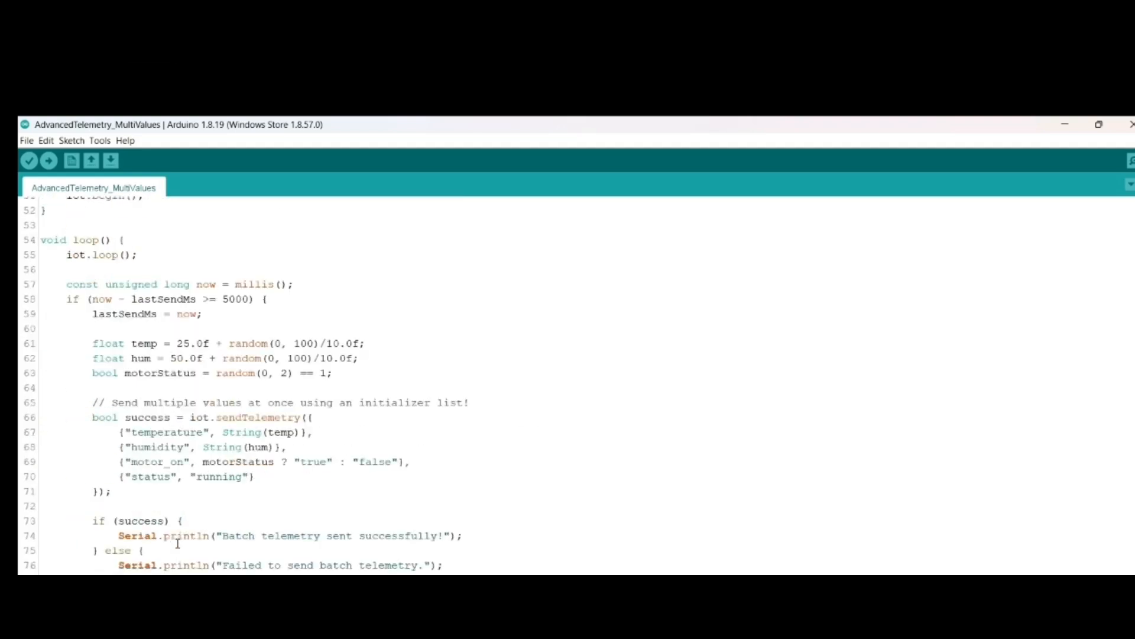
pyautogui.scroll(6, 177, 543)
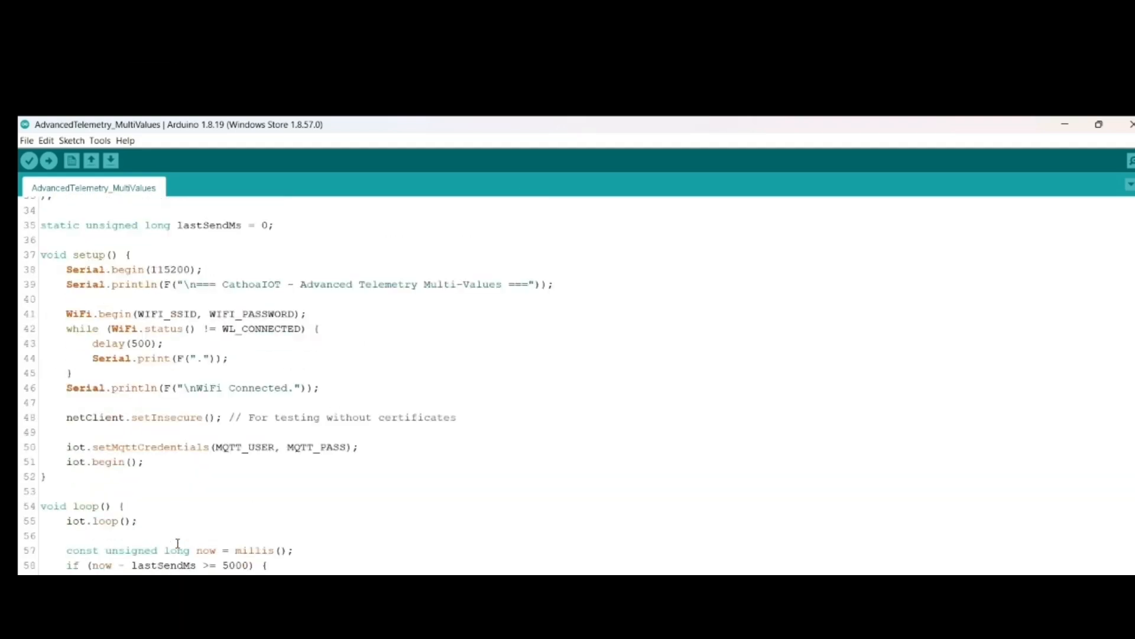
pyautogui.scroll(11, 177, 543)
# Step: Open the CathoaIOT library's AdvancedCommandHandling example in a maximized window and close the AdvancedTelemetry_MultiValues sketch
pyautogui.click(27, 140)
pyautogui.moveTo(88, 214)
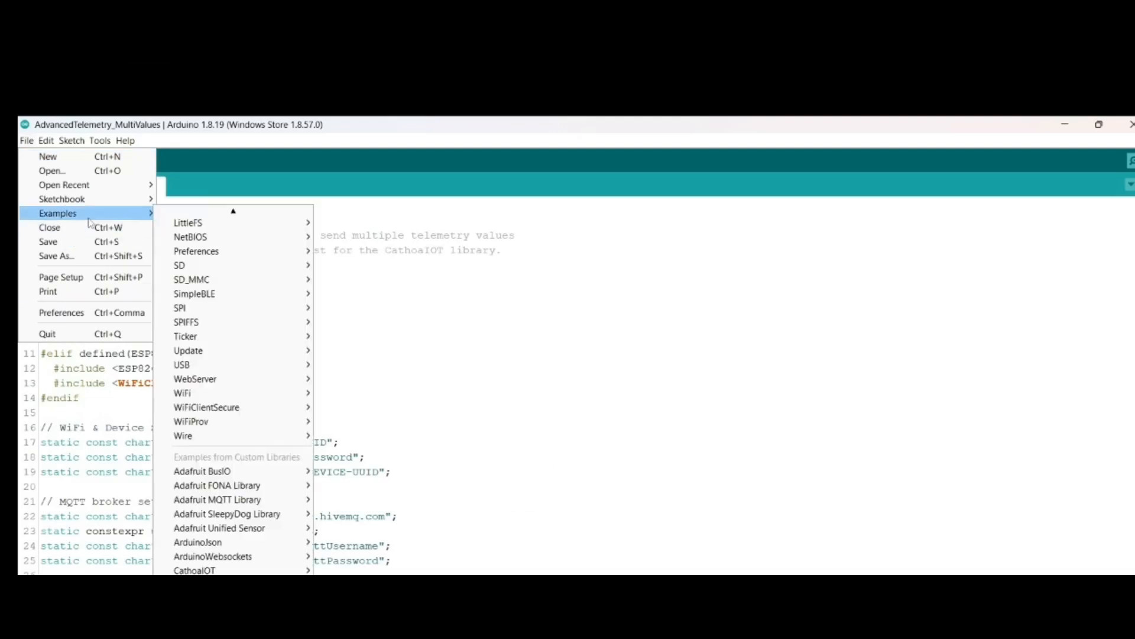
pyautogui.scroll(-3, 228, 540)
pyautogui.moveTo(222, 530)
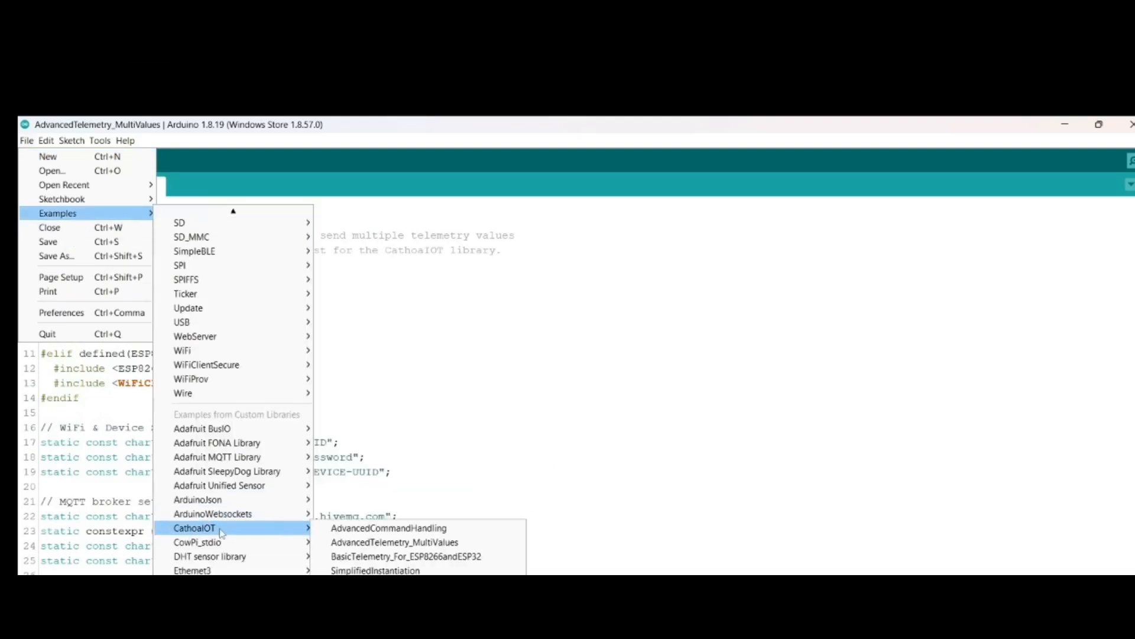
pyautogui.click(362, 532)
pyautogui.click(1131, 124)
pyautogui.click(541, 303)
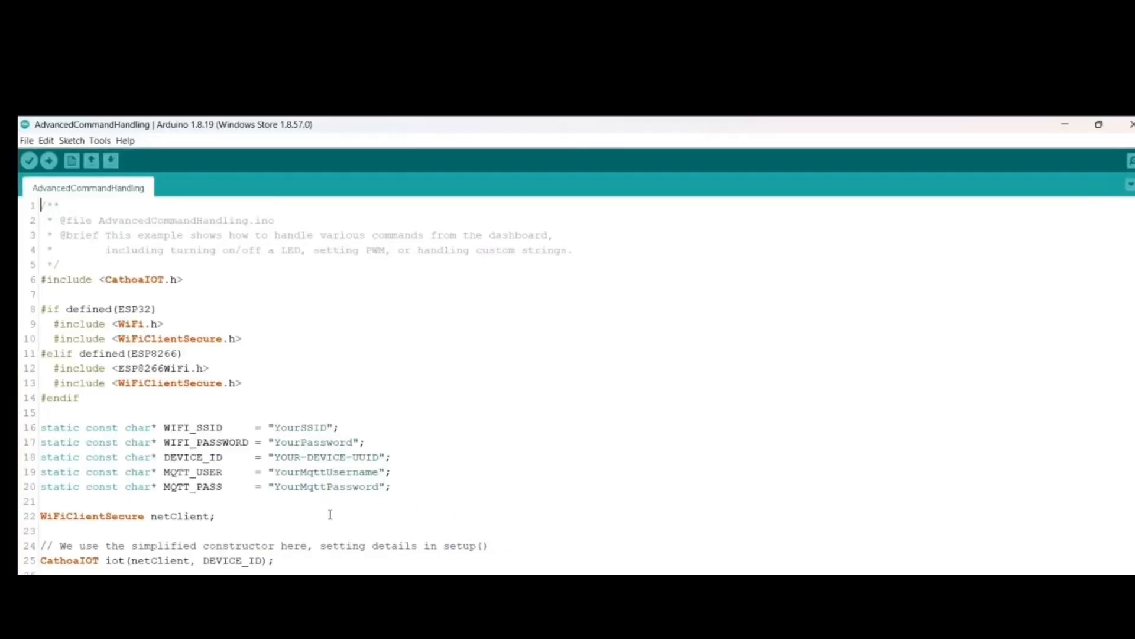
# Step: Examine the command sketch's WiFi, device and MQTT definitions and its simplified CathoaIOT constructor
pyautogui.scroll(-2, 163, 426)
pyautogui.scroll(2, 163, 426)
pyautogui.scroll(-3, 163, 426)
pyautogui.scroll(3, 163, 426)
pyautogui.scroll(-5, 162, 427)
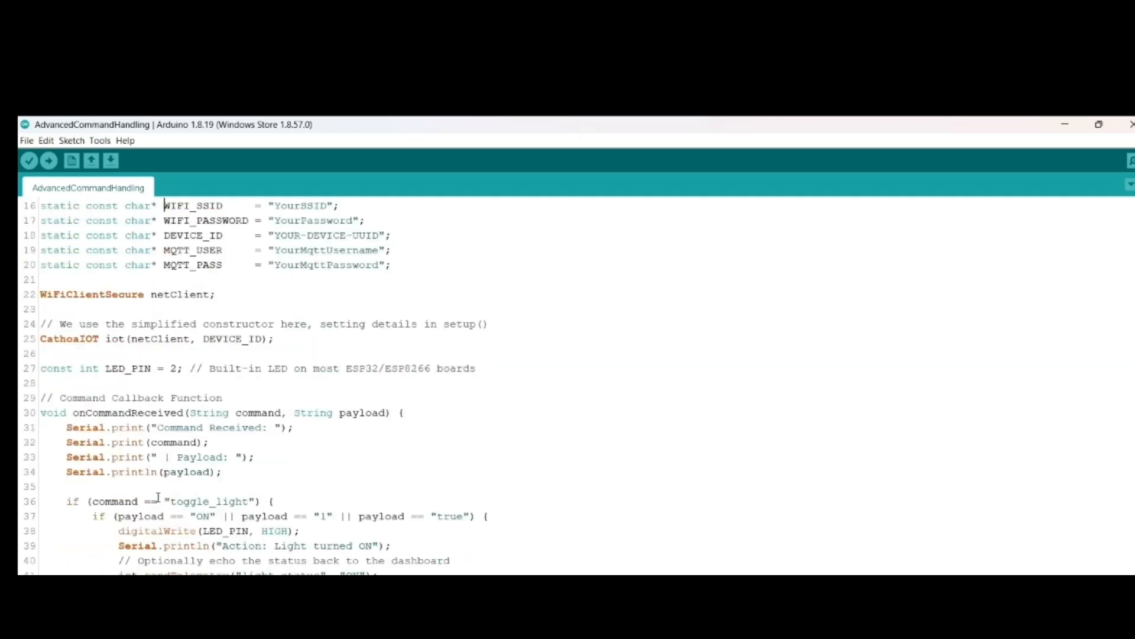
pyautogui.scroll(1, 158, 498)
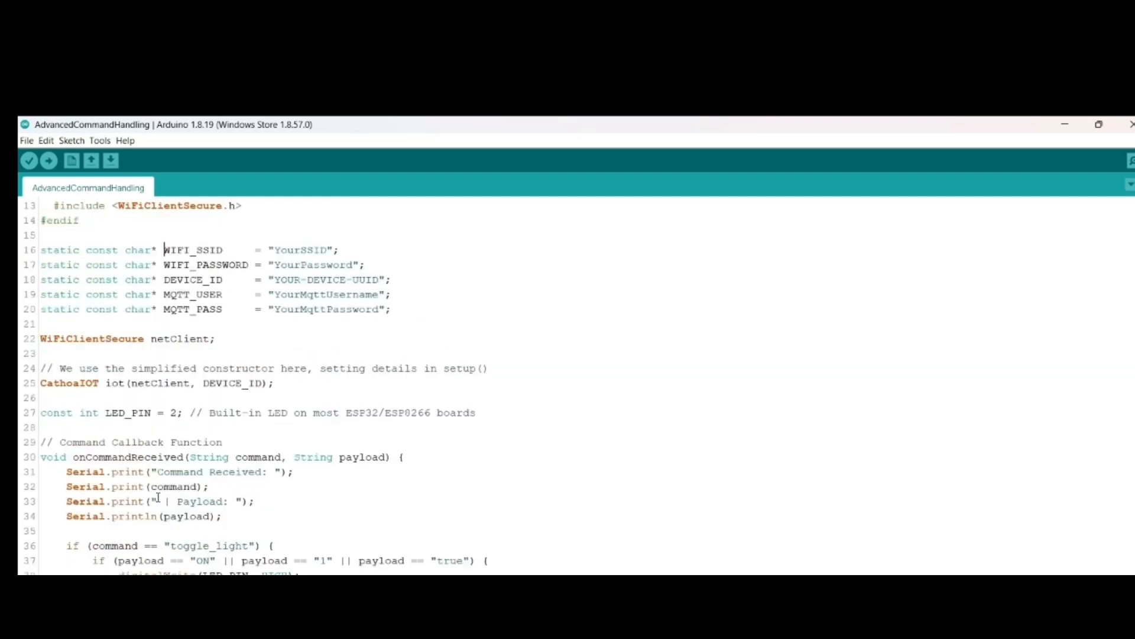
pyautogui.moveTo(223, 443); pyautogui.dragTo(59, 442)
pyautogui.click(90, 414)
pyautogui.moveTo(131, 384); pyautogui.dragTo(262, 383)
pyautogui.moveTo(528, 370); pyautogui.dragTo(492, 370)
pyautogui.click(42, 370)
pyautogui.moveTo(282, 384); pyautogui.dragTo(40, 383)
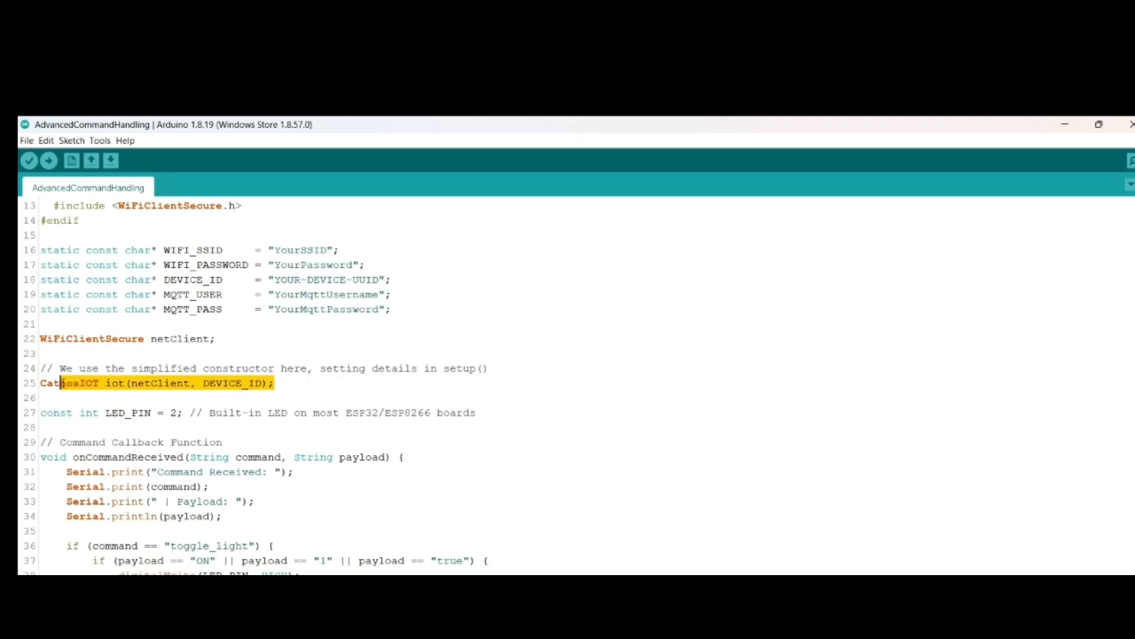
# Step: Examine the onCommandReceived function's command and payload parameters and its registration through setCommandCallback
pyautogui.scroll(-2, 190, 461)
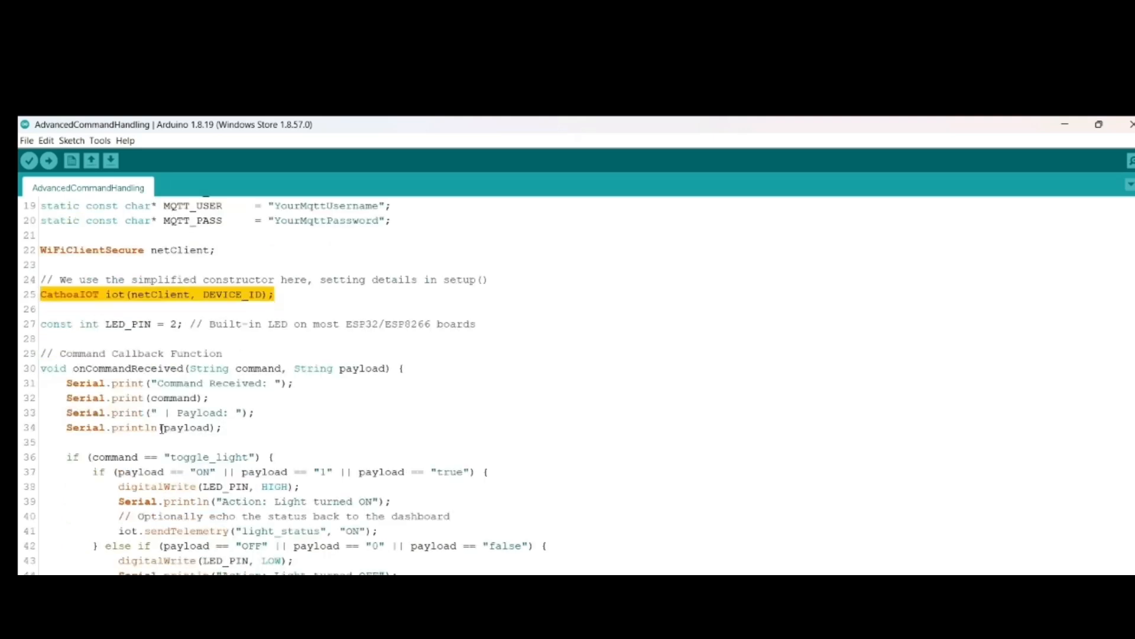
pyautogui.click(107, 368)
pyautogui.scroll(-14, 107, 367)
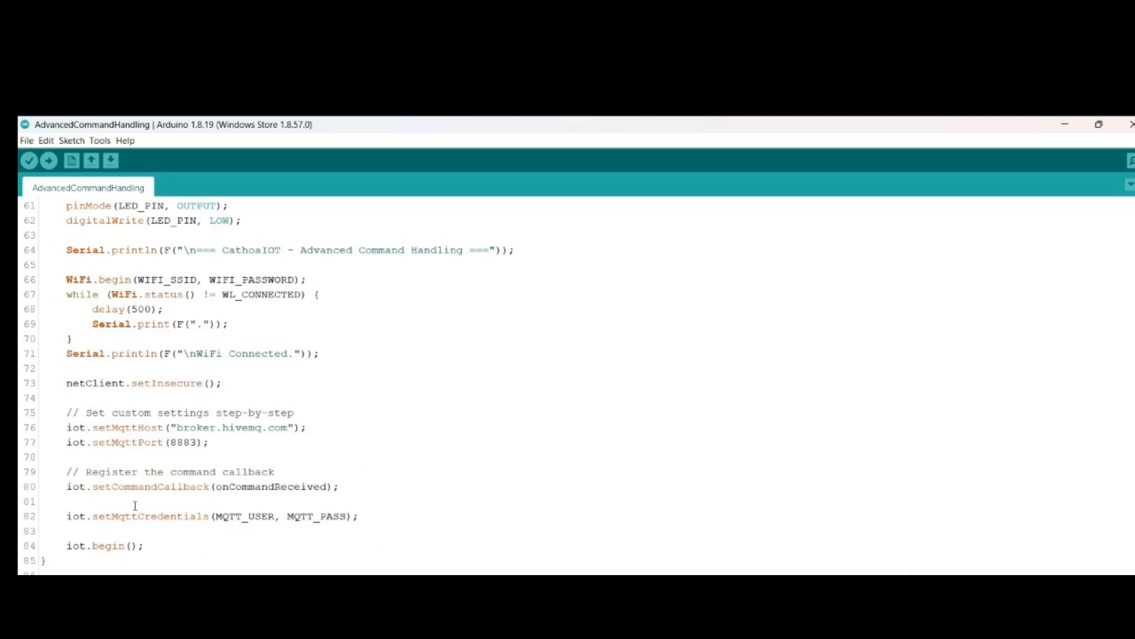
pyautogui.moveTo(94, 491); pyautogui.dragTo(211, 489)
pyautogui.scroll(3, 371, 462)
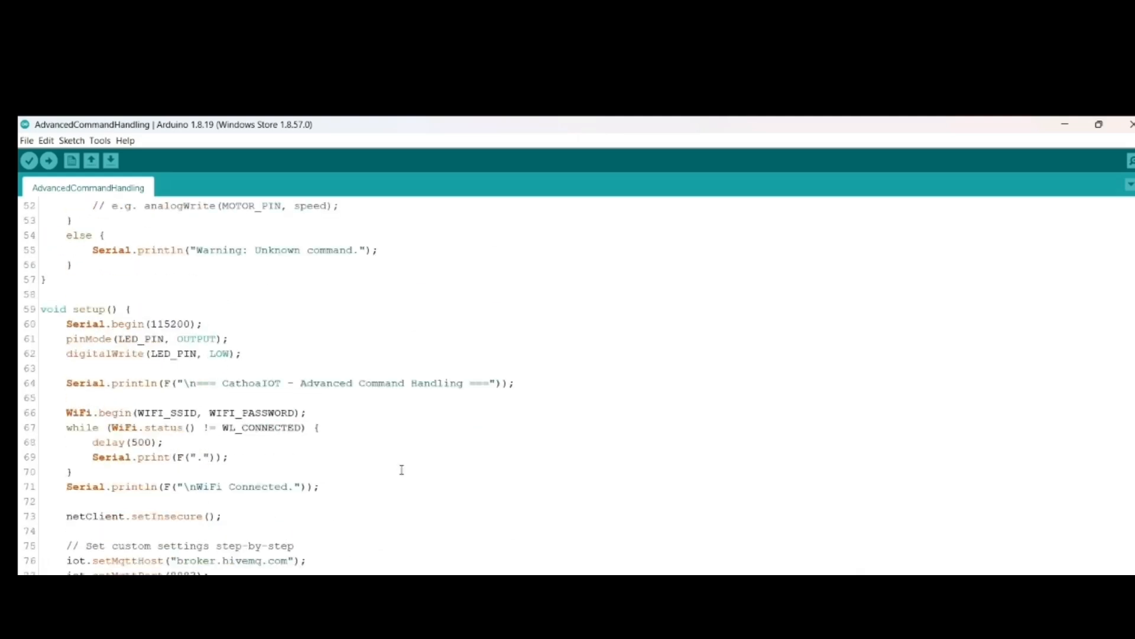
pyautogui.scroll(-4, 401, 470)
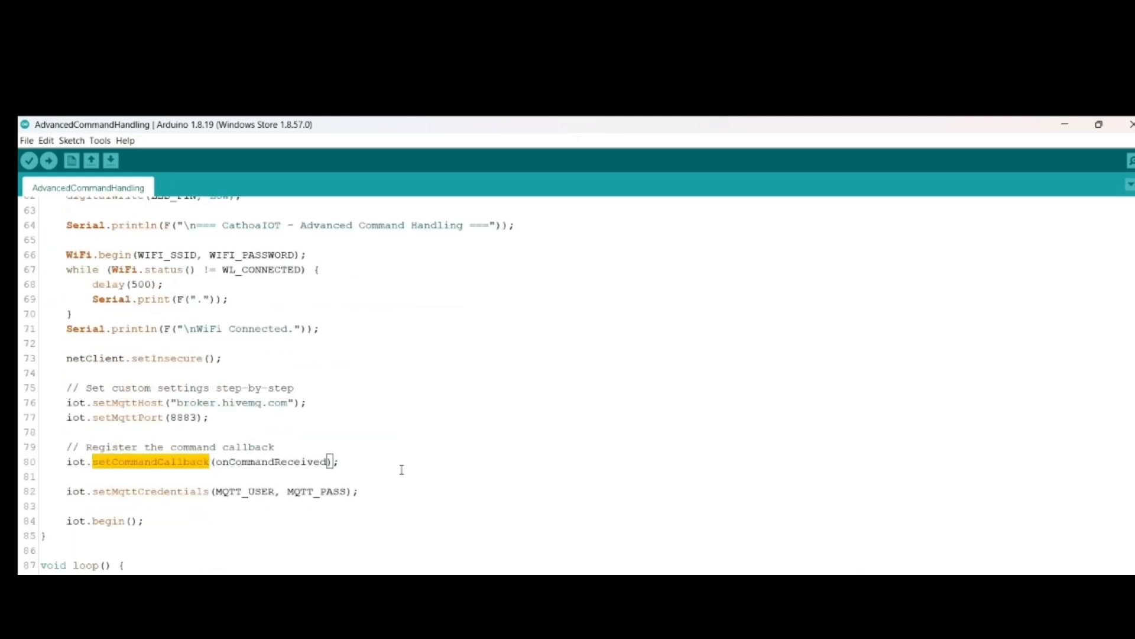
pyautogui.scroll(18, 402, 470)
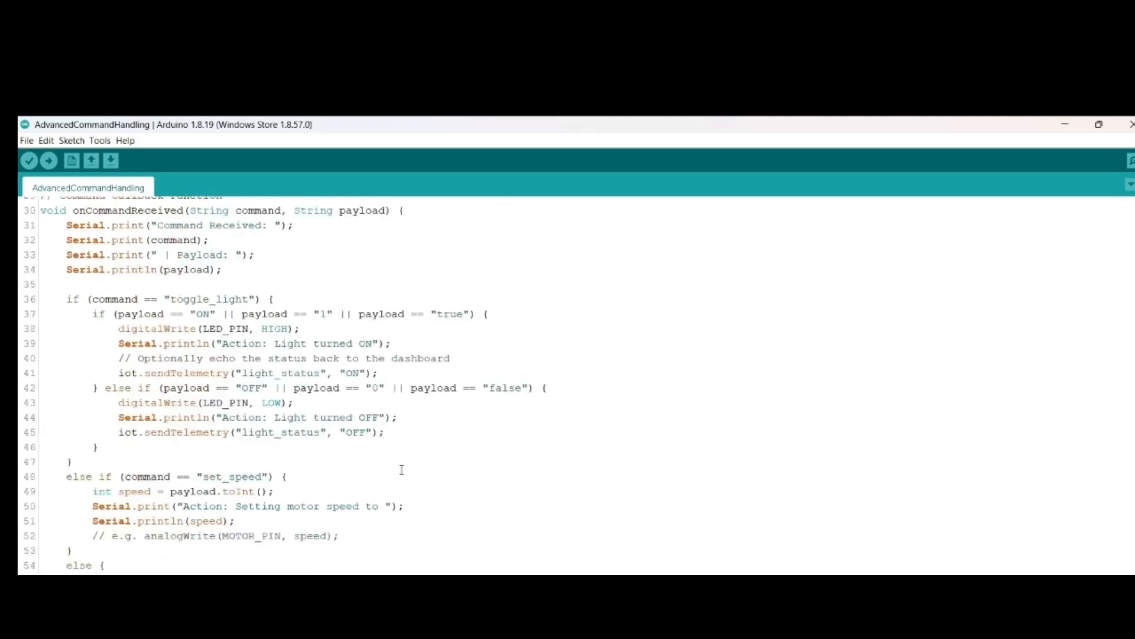
pyautogui.scroll(-2, 237, 477)
pyautogui.scroll(-3, 238, 476)
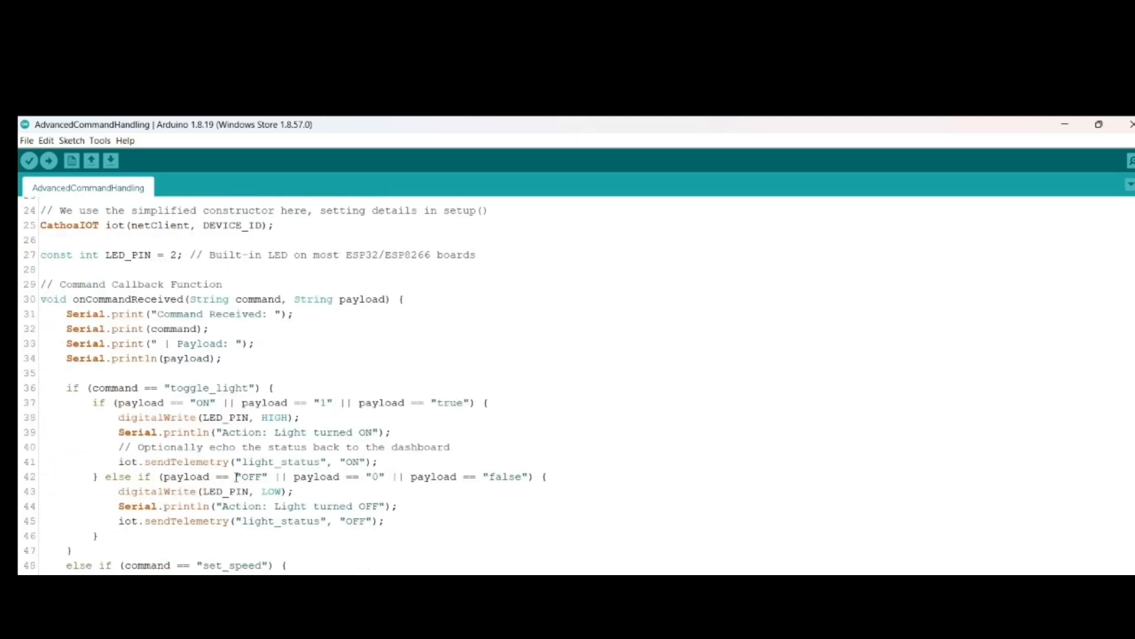
pyautogui.moveTo(189, 299); pyautogui.dragTo(384, 299)
# Step: Examine the setup function's calls for the MQTT host, port, command callback, credentials and iot.begin
pyautogui.scroll(-13, 372, 516)
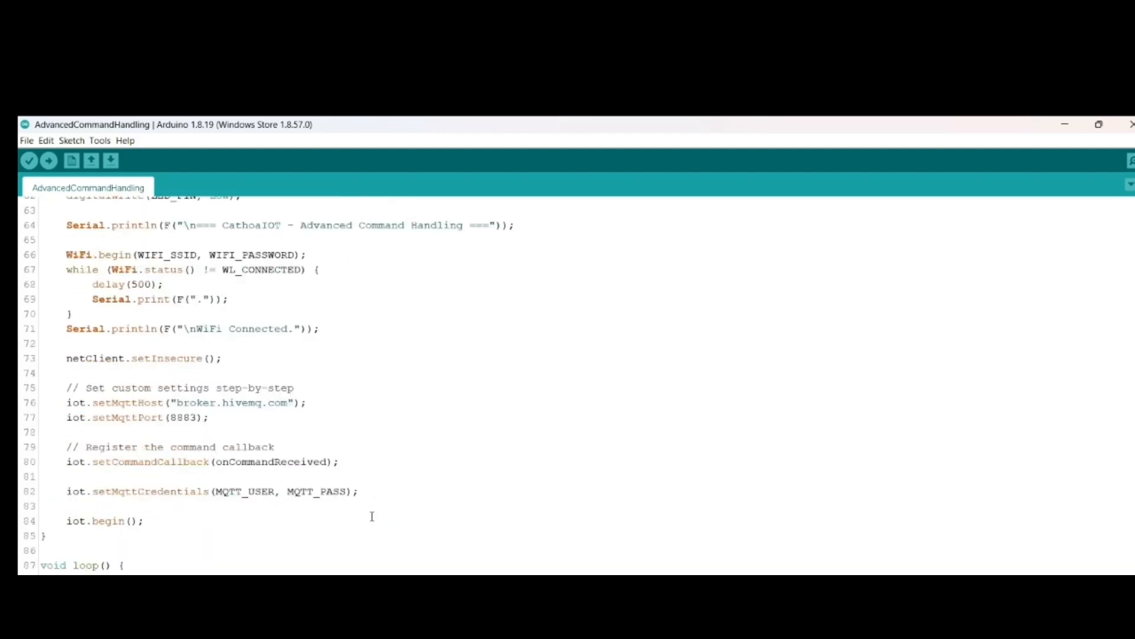
pyautogui.moveTo(66, 461); pyautogui.dragTo(165, 461)
pyautogui.moveTo(66, 491); pyautogui.dragTo(198, 518)
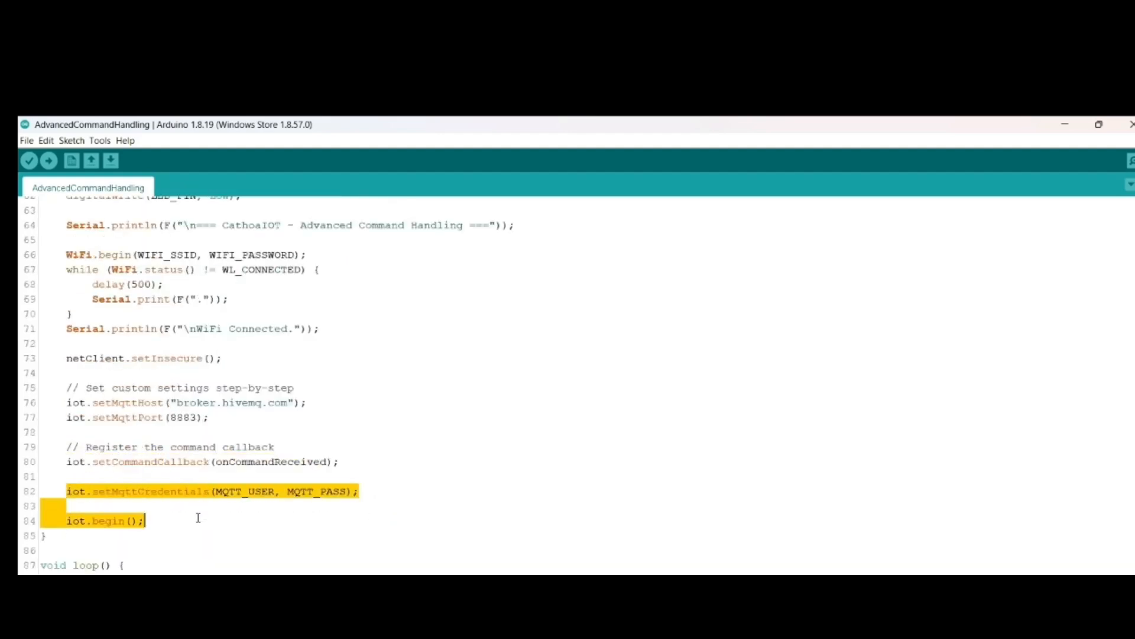
pyautogui.moveTo(66, 402); pyautogui.dragTo(177, 415)
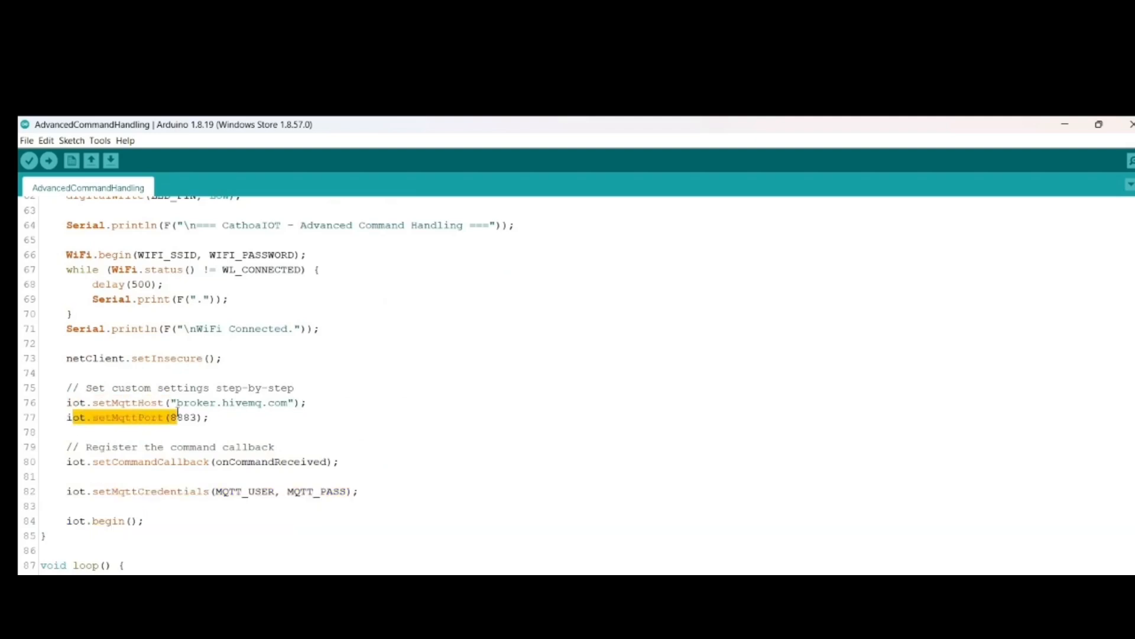
pyautogui.scroll(15, 177, 414)
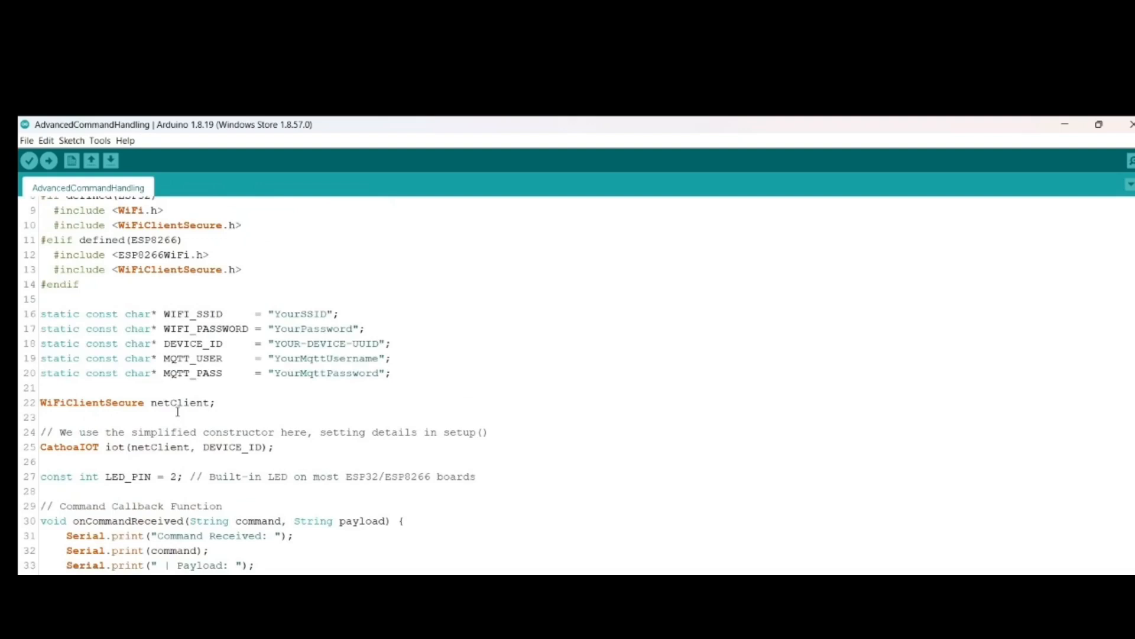
pyautogui.scroll(-2, 177, 411)
pyautogui.scroll(-15, 248, 472)
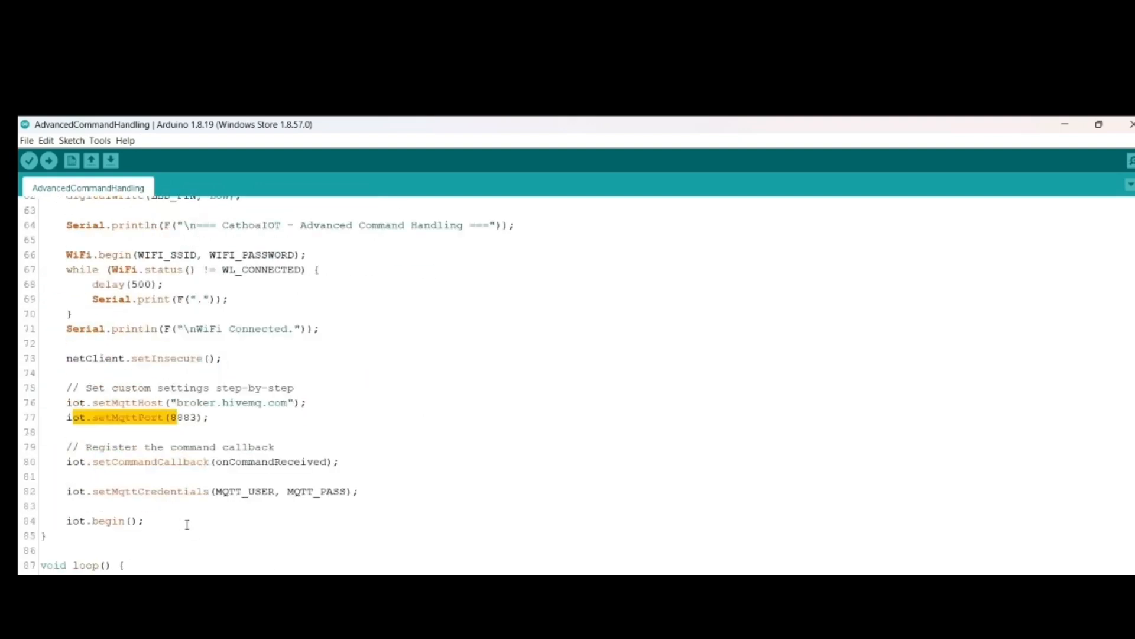
pyautogui.click(79, 529)
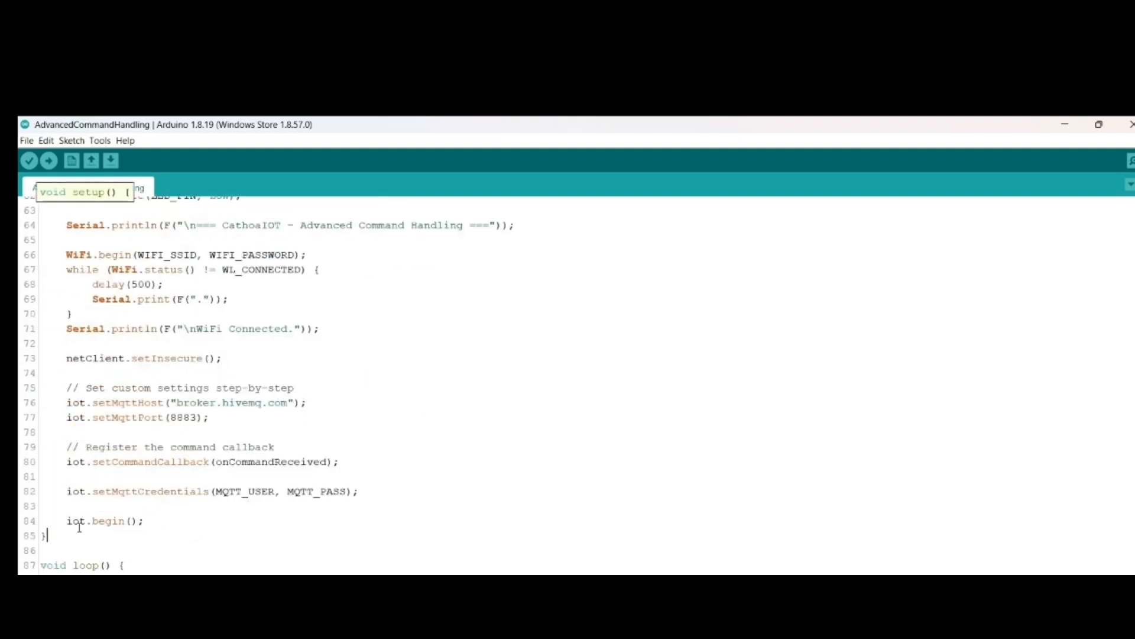
pyautogui.moveTo(66, 521); pyautogui.dragTo(139, 521)
# Step: Trace the callback registration to onCommandReceived and examine its serial print lines and the toggle_light condition
pyautogui.scroll(1, 221, 511)
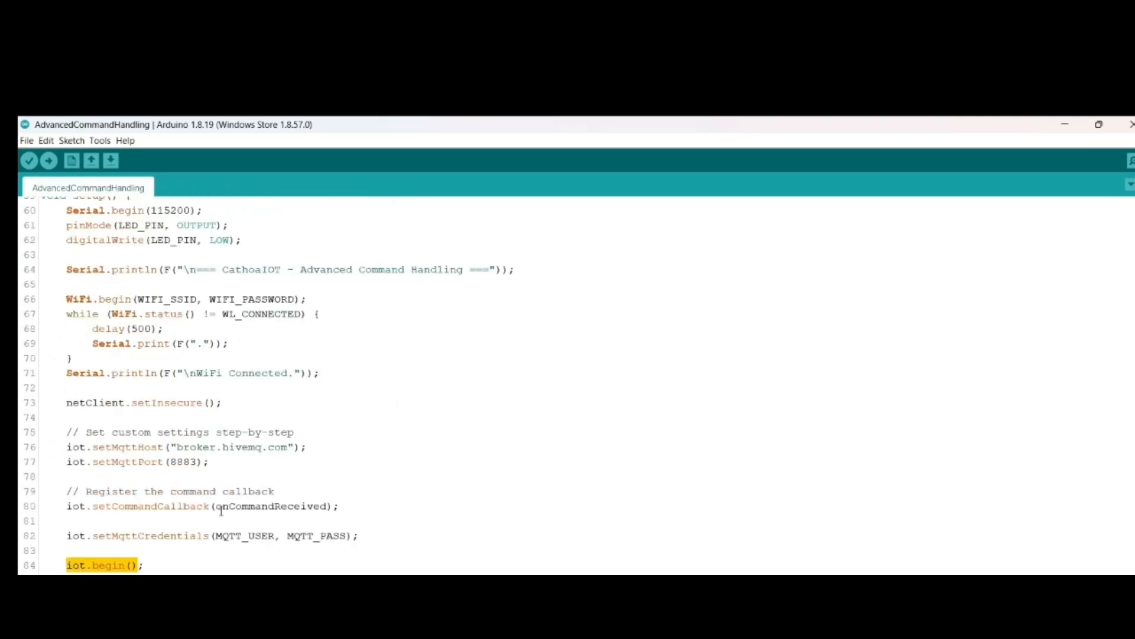
pyautogui.moveTo(341, 506); pyautogui.dragTo(66, 506)
pyautogui.click(116, 538)
pyautogui.scroll(12, 169, 573)
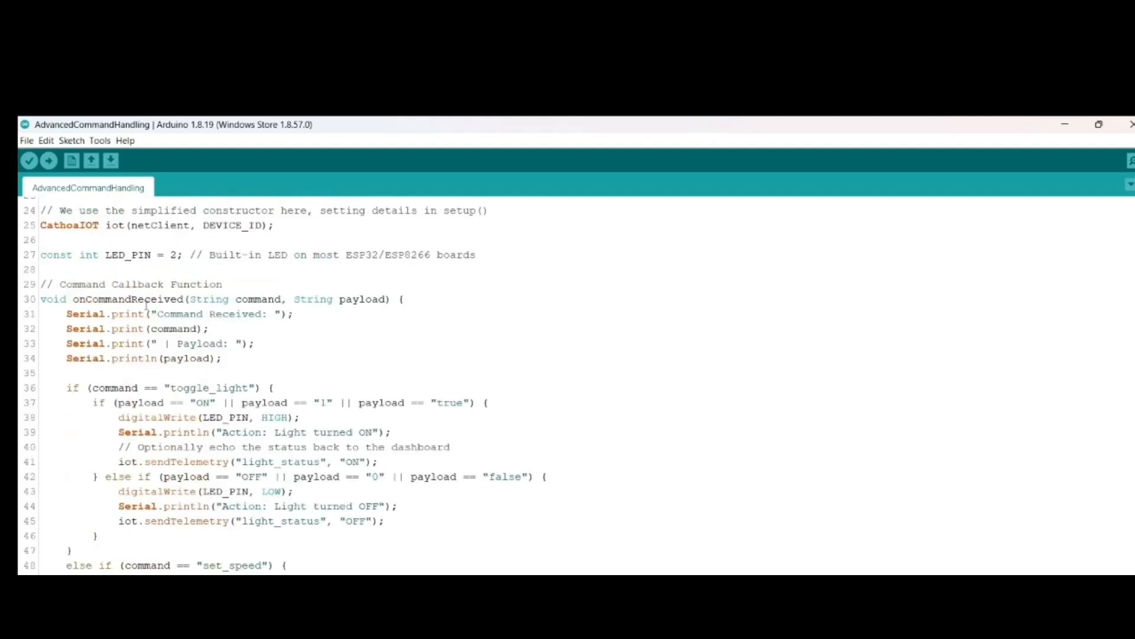
pyautogui.moveTo(151, 314); pyautogui.dragTo(284, 314)
pyautogui.click(192, 329)
pyautogui.doubleClick(192, 329)
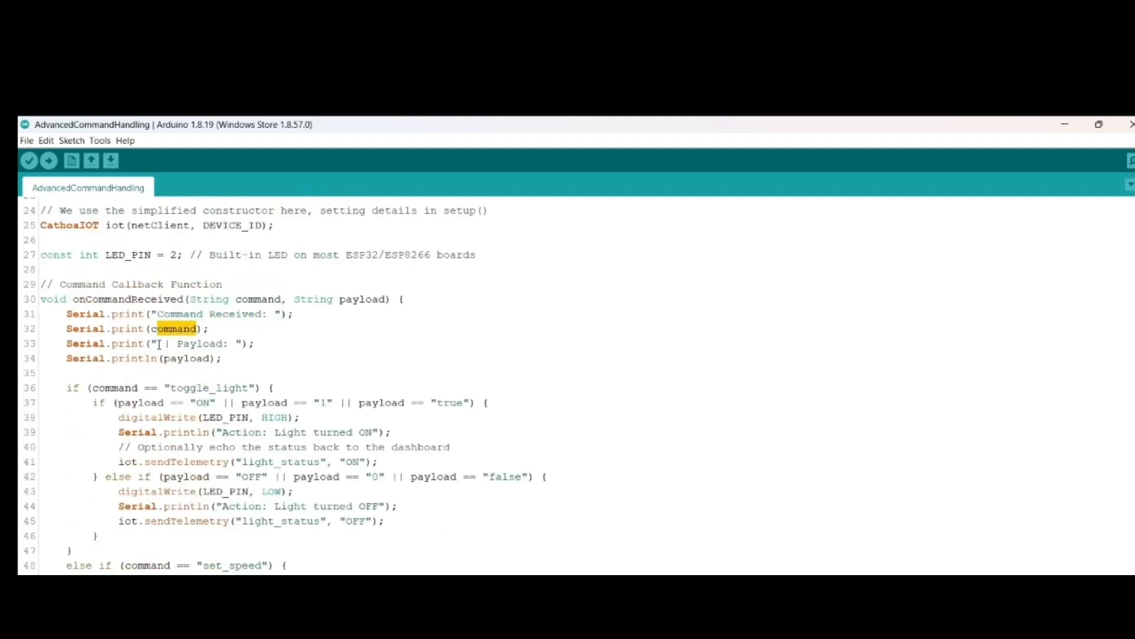
pyautogui.moveTo(152, 343); pyautogui.dragTo(242, 343)
pyautogui.scroll(-2, 135, 476)
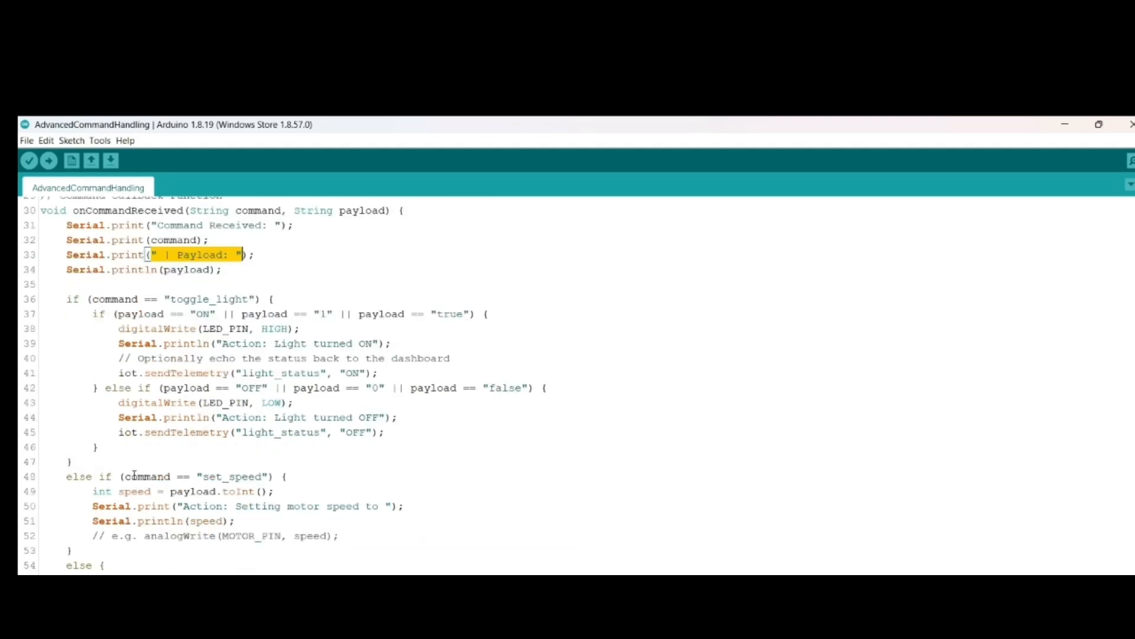
pyautogui.moveTo(93, 299); pyautogui.dragTo(256, 299)
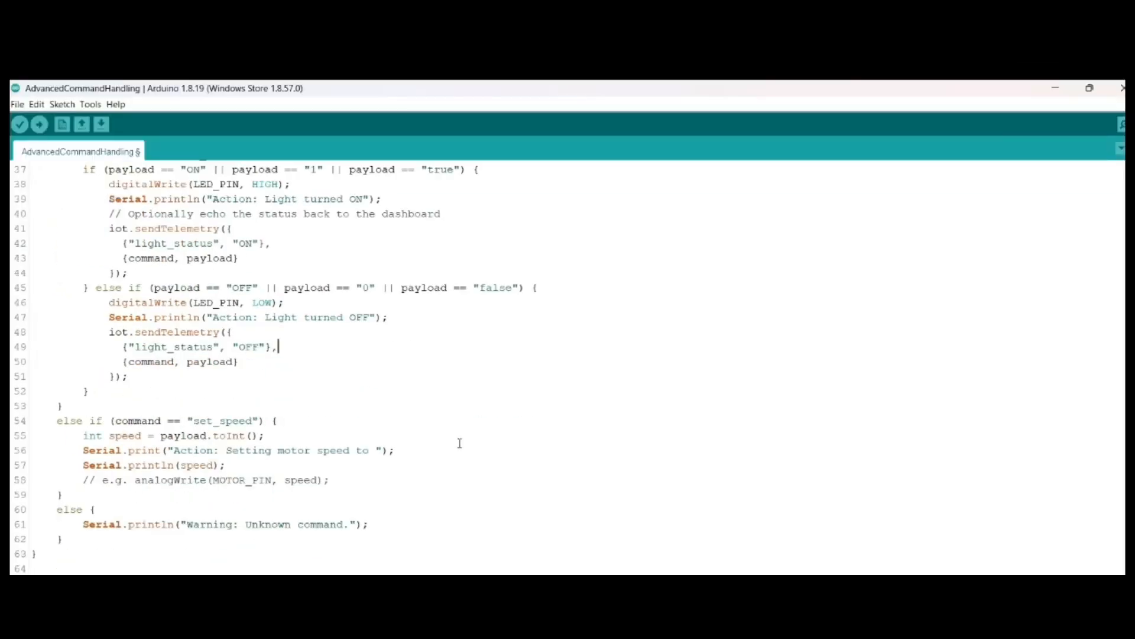
pyautogui.scroll(2, 460, 443)
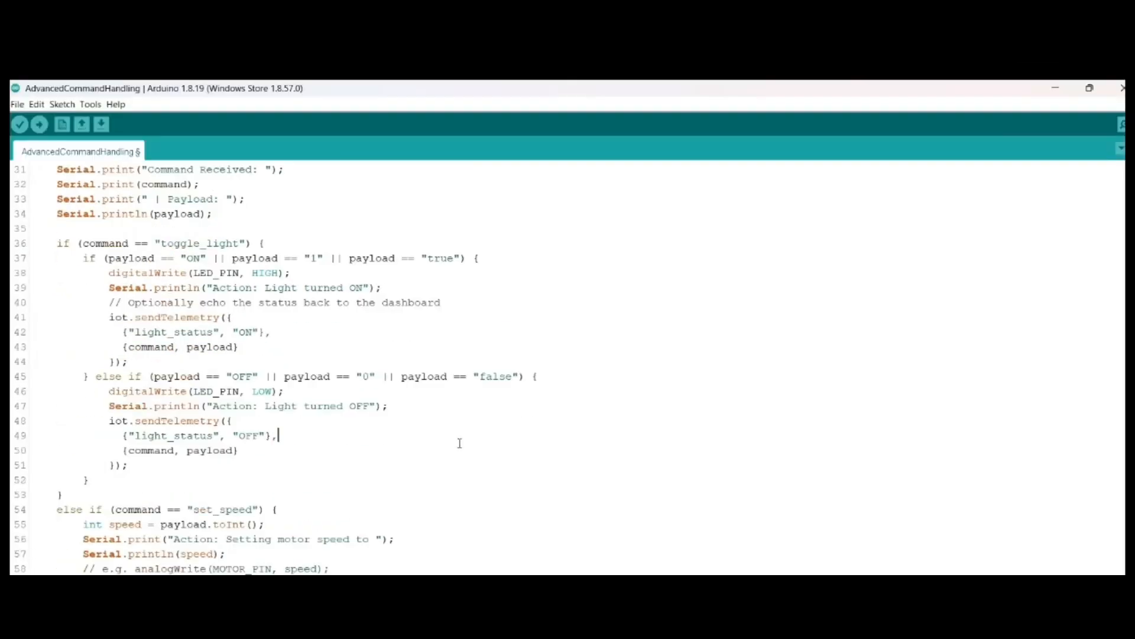
# Step: Examine the toggle_light condition, its ON, 1 or true payload check and the digitalWrite call that sets LED_PIN HIGH
pyautogui.moveTo(155, 243); pyautogui.dragTo(247, 243)
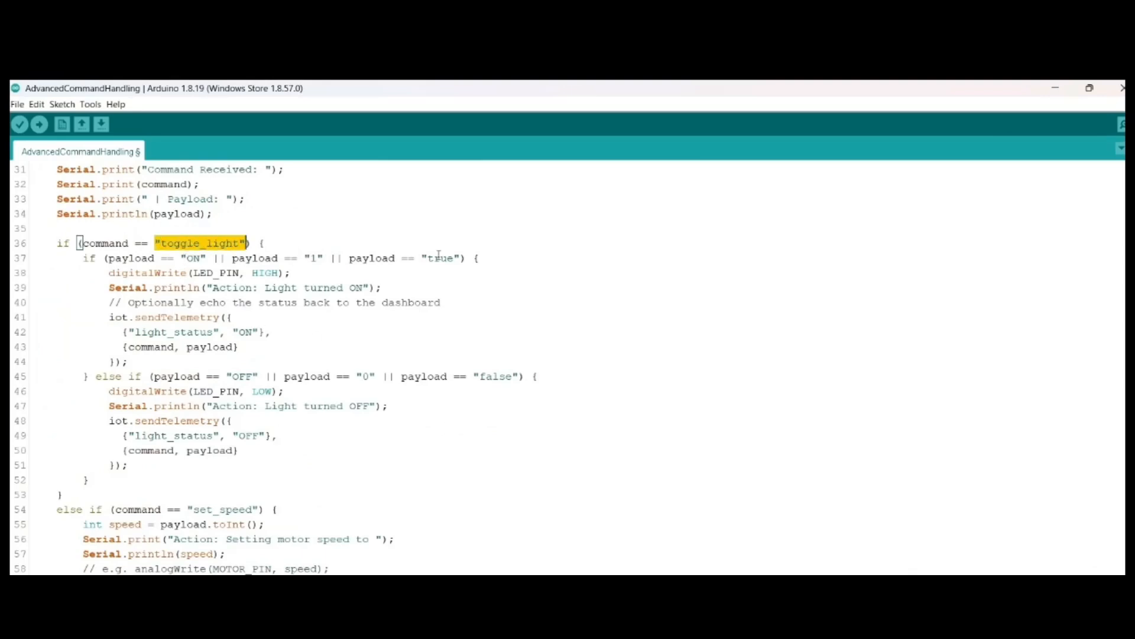
pyautogui.moveTo(461, 258); pyautogui.dragTo(110, 261)
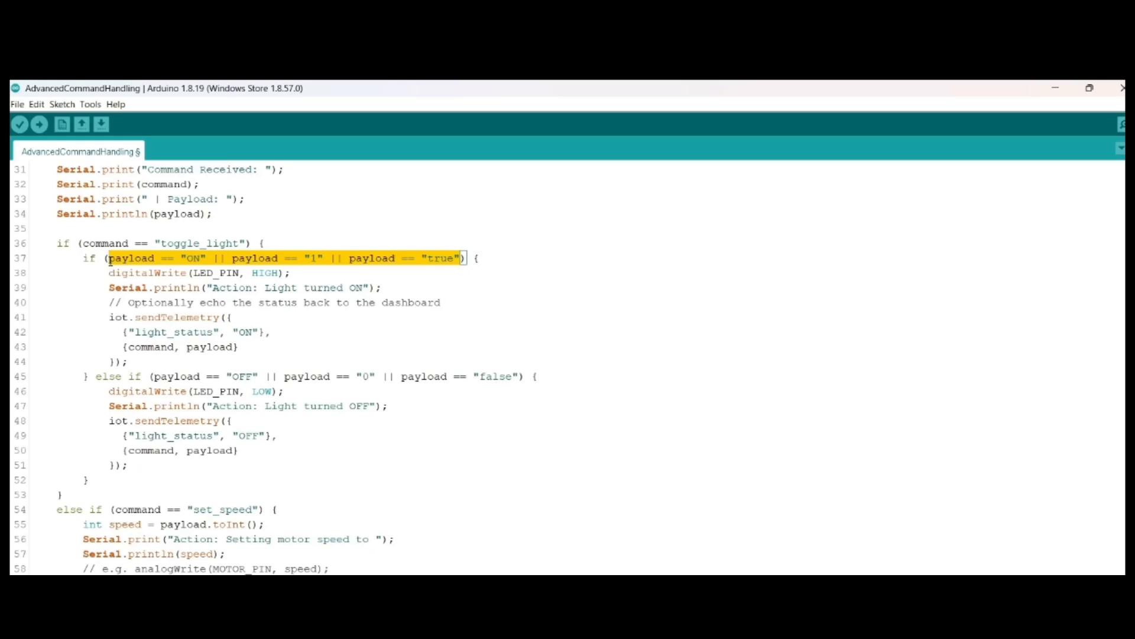
pyautogui.click(110, 271)
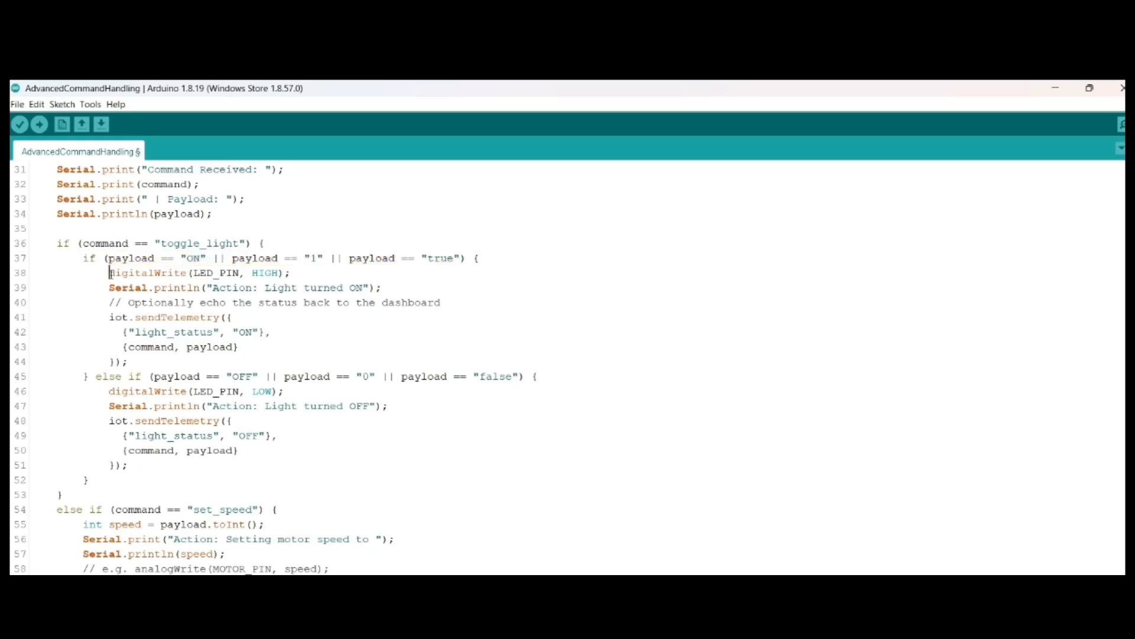
pyautogui.moveTo(121, 271)
pyautogui.mouseDown()
pyautogui.moveTo(291, 267)
pyautogui.moveTo(104, 274)
pyautogui.mouseUp()
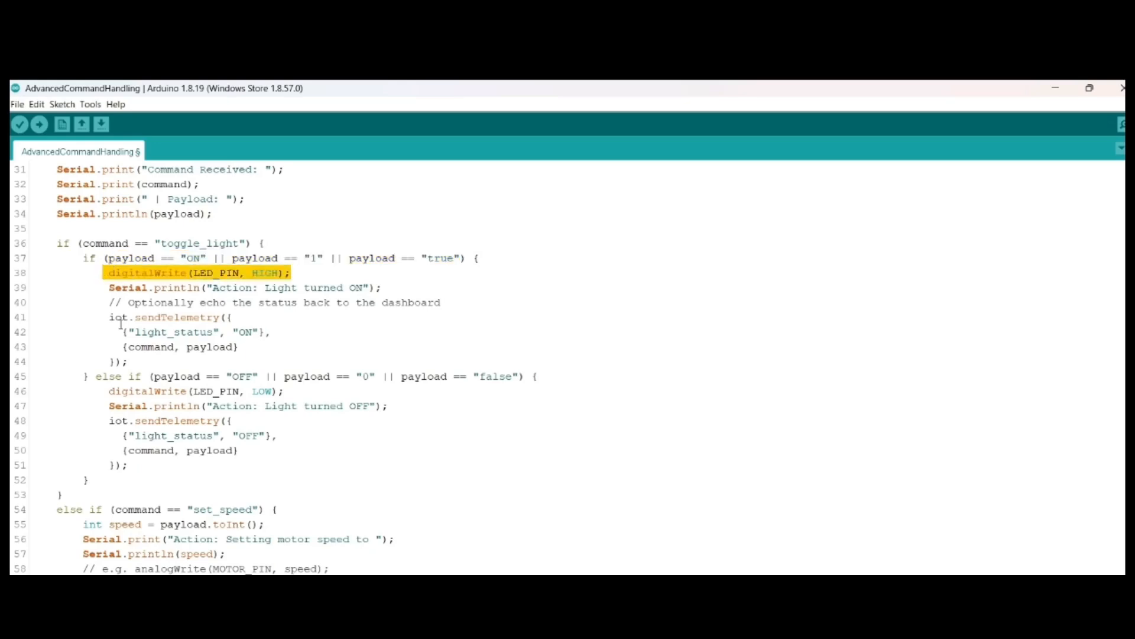
# Step: Examine the light_status and command/payload pairs that sendTelemetry echoes in the ON and OFF branches
pyautogui.click(120, 332)
pyautogui.moveTo(121, 331)
pyautogui.mouseDown()
pyautogui.moveTo(275, 332)
pyautogui.moveTo(122, 349)
pyautogui.mouseUp()
pyautogui.click(261, 351)
pyautogui.moveTo(122, 436); pyautogui.dragTo(272, 450)
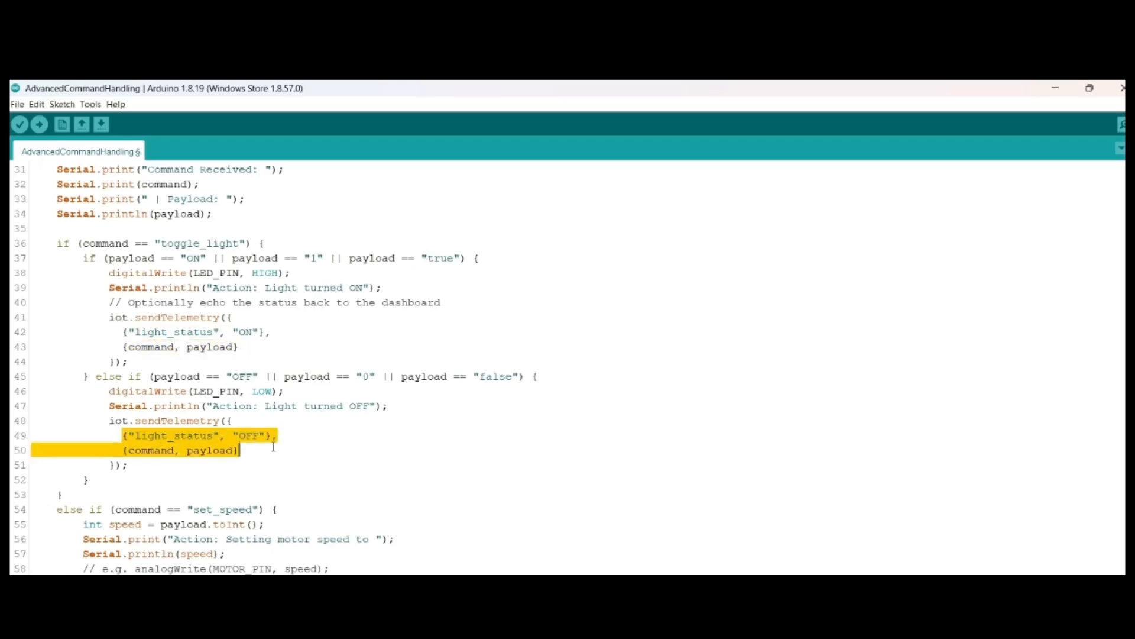
pyautogui.click(266, 459)
pyautogui.click(123, 450)
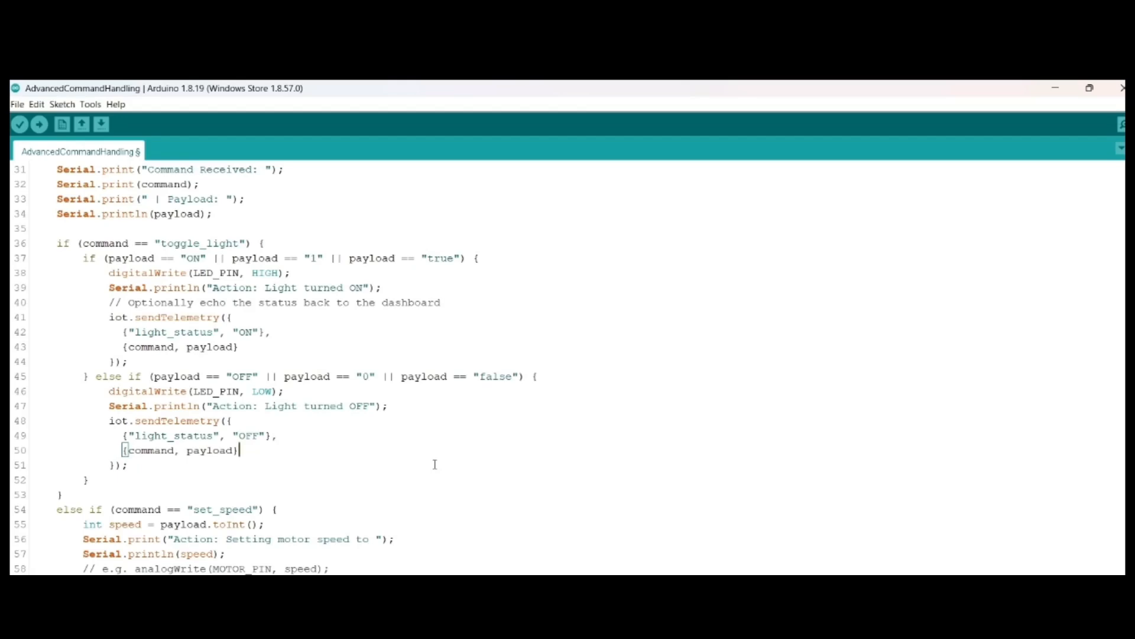
# Step: Switch to the CathoaIoT dashboard in the browser and start a ToggleSwitch widget for DEVICE titled toggle
pyautogui.moveTo(751, 633)
pyautogui.click(751, 569)
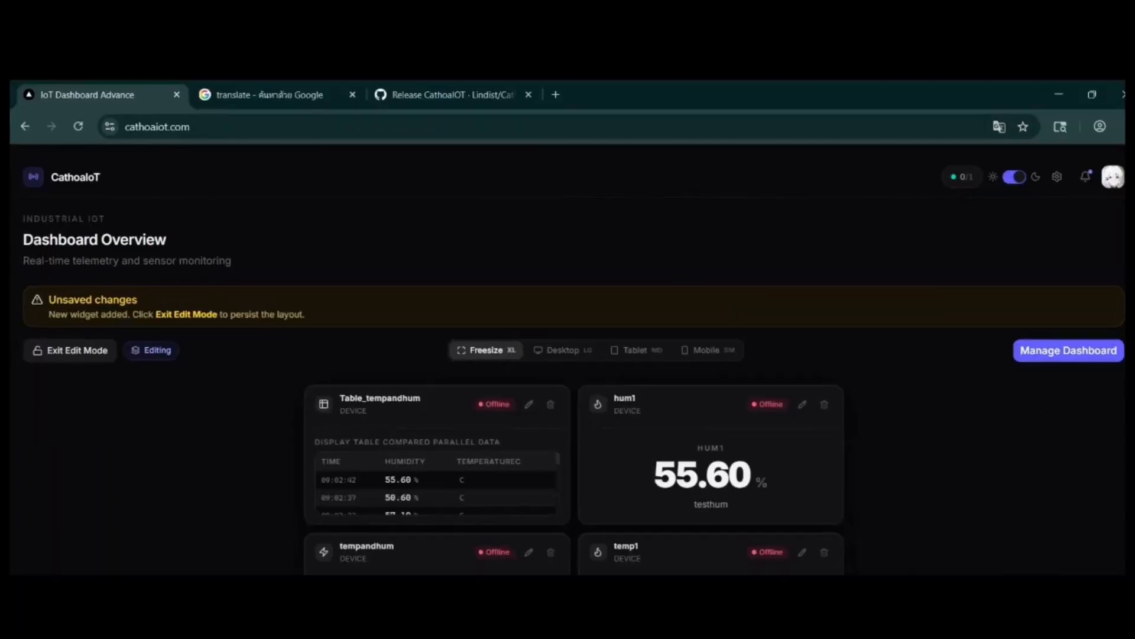
pyautogui.click(1068, 350)
pyautogui.click(1003, 297)
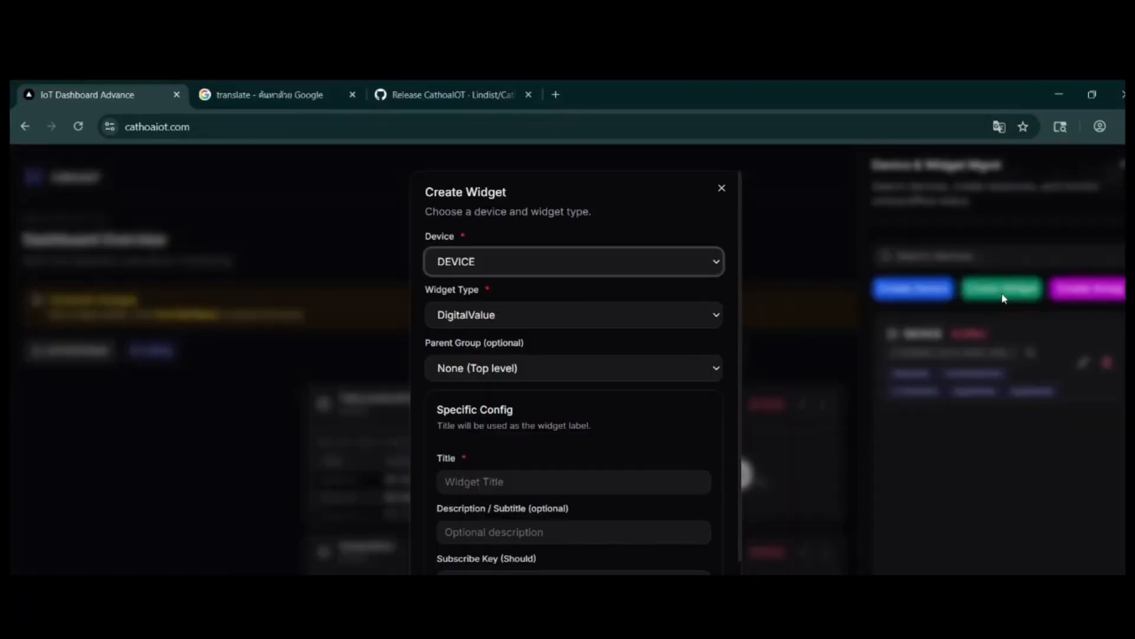
pyautogui.click(868, 573)
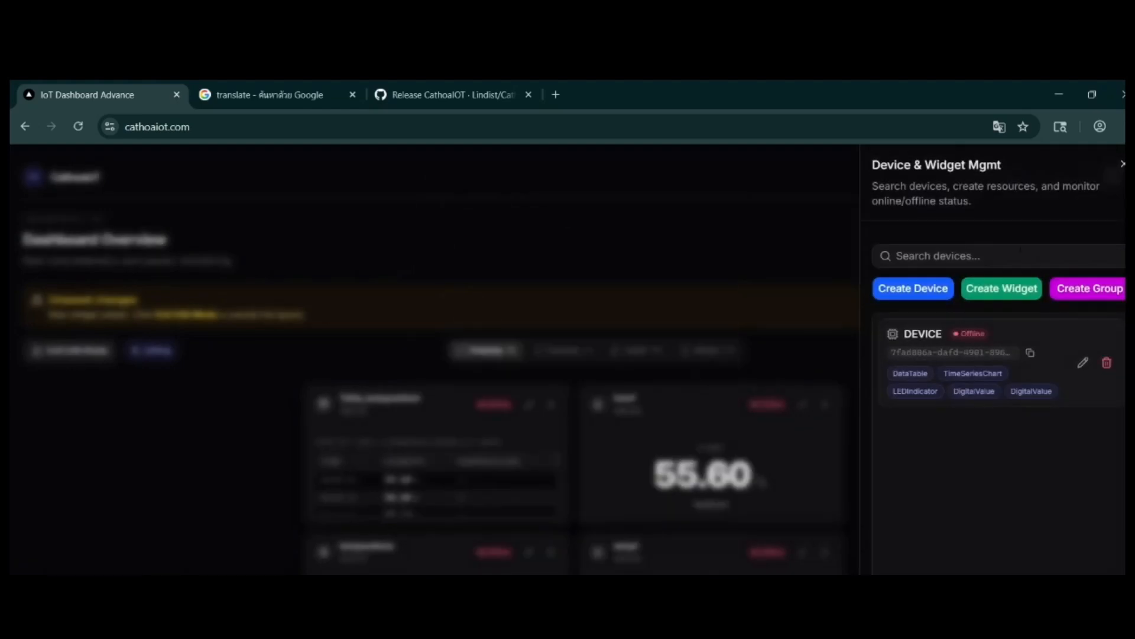
pyautogui.click(1002, 288)
pyautogui.click(538, 320)
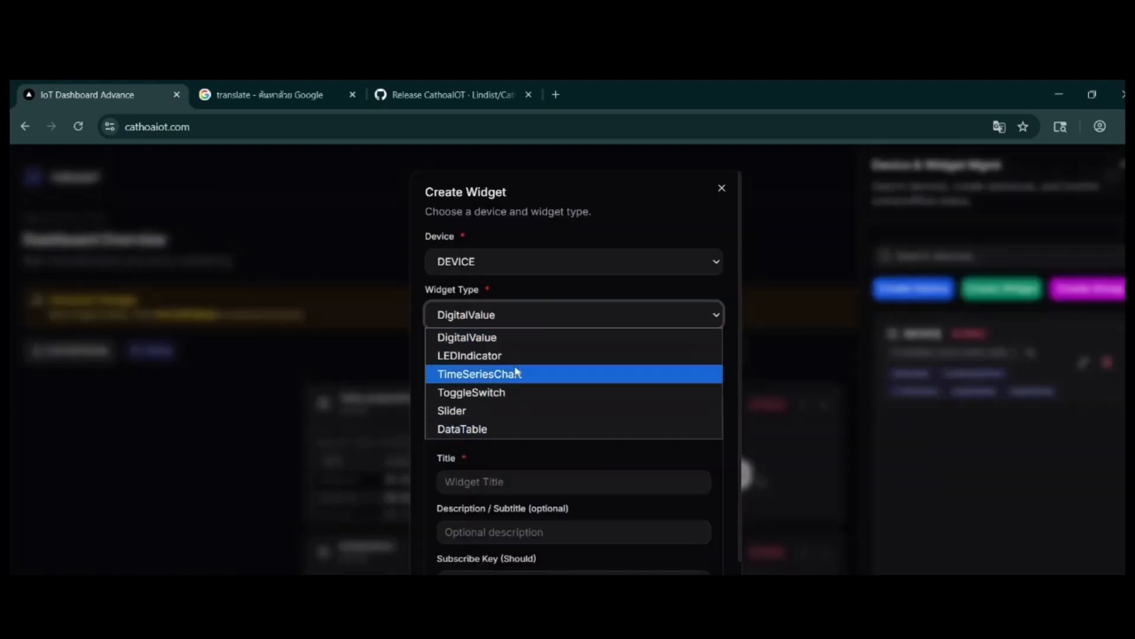
pyautogui.click(479, 392)
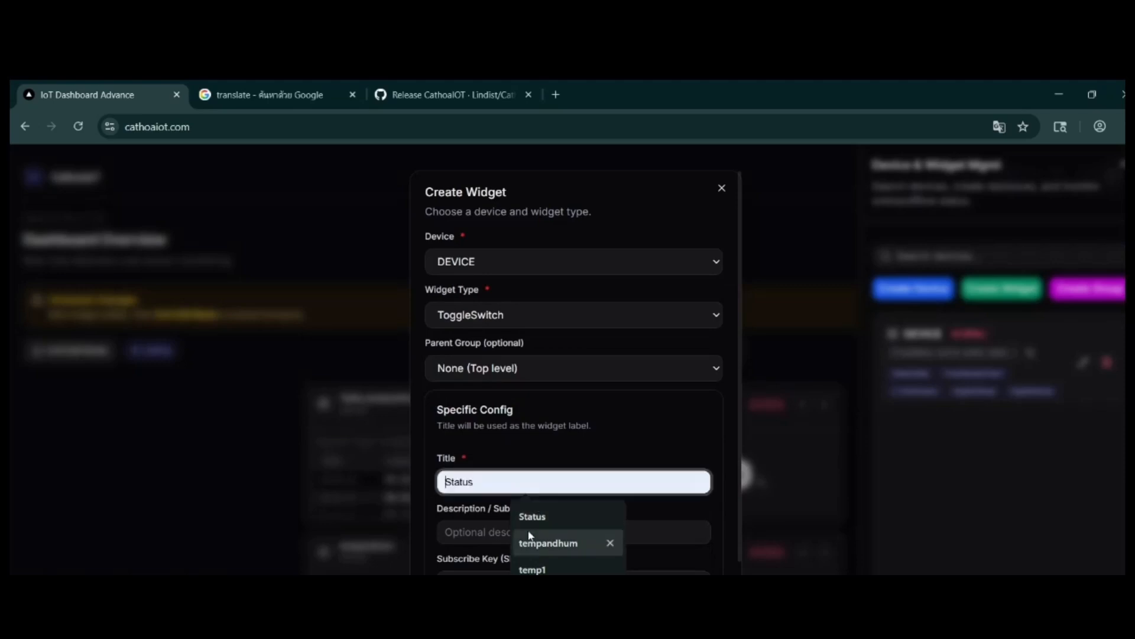
pyautogui.click(528, 597)
pyautogui.click(633, 531)
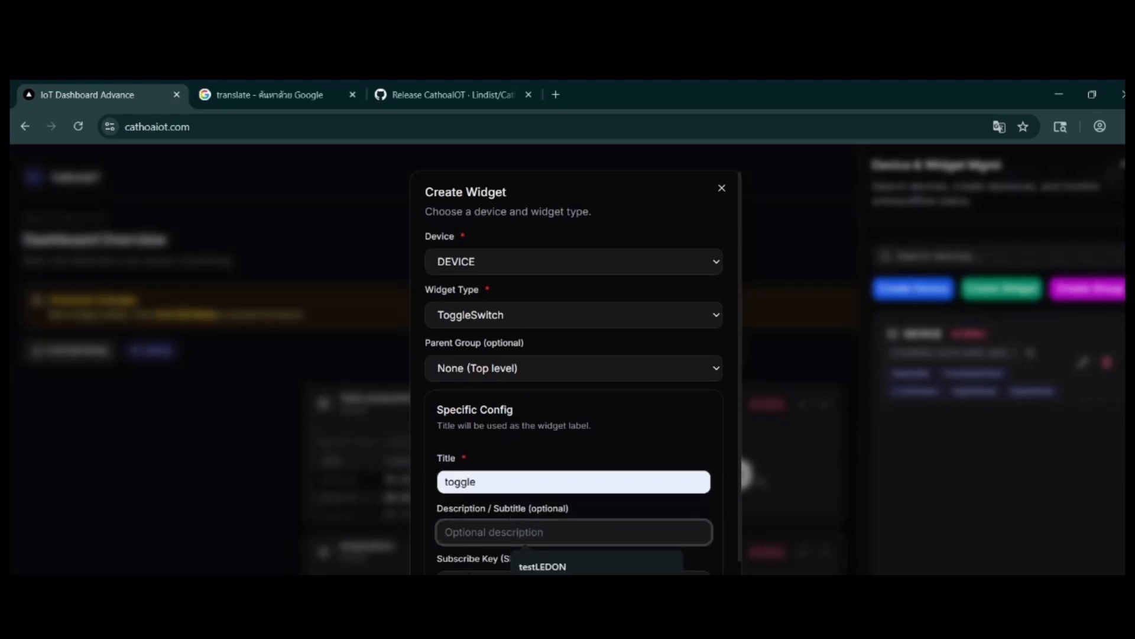
# Step: Copy the command name toggle_light from the Arduino sketch and paste it as the widget's subscribe key
pyautogui.click(503, 559)
pyautogui.scroll(-2, 541, 456)
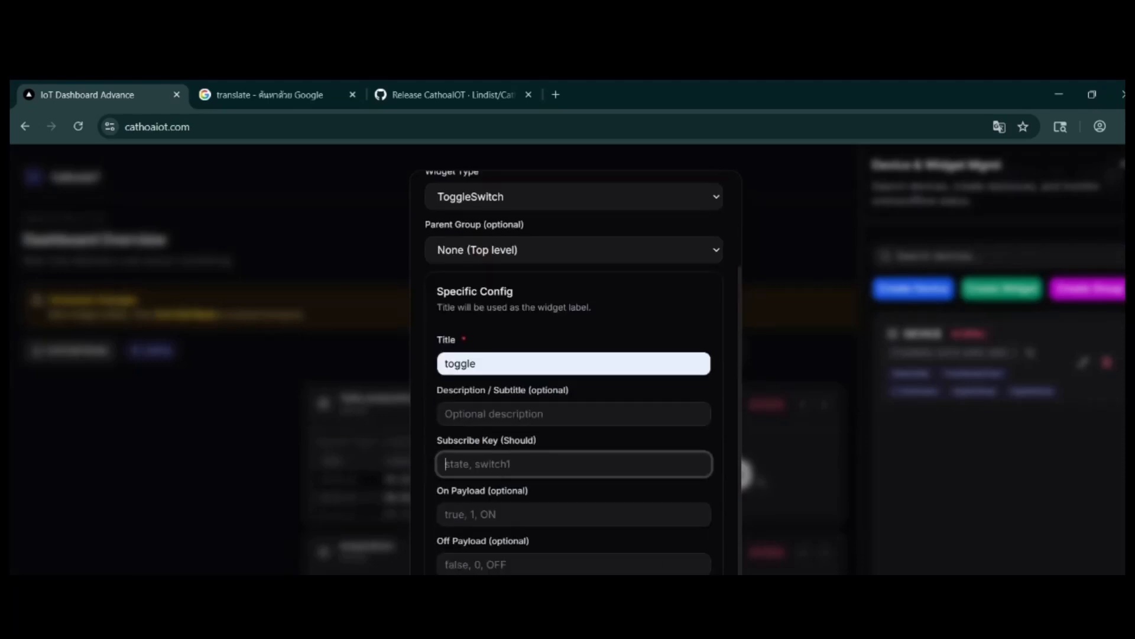
pyautogui.moveTo(719, 636)
pyautogui.click(645, 597)
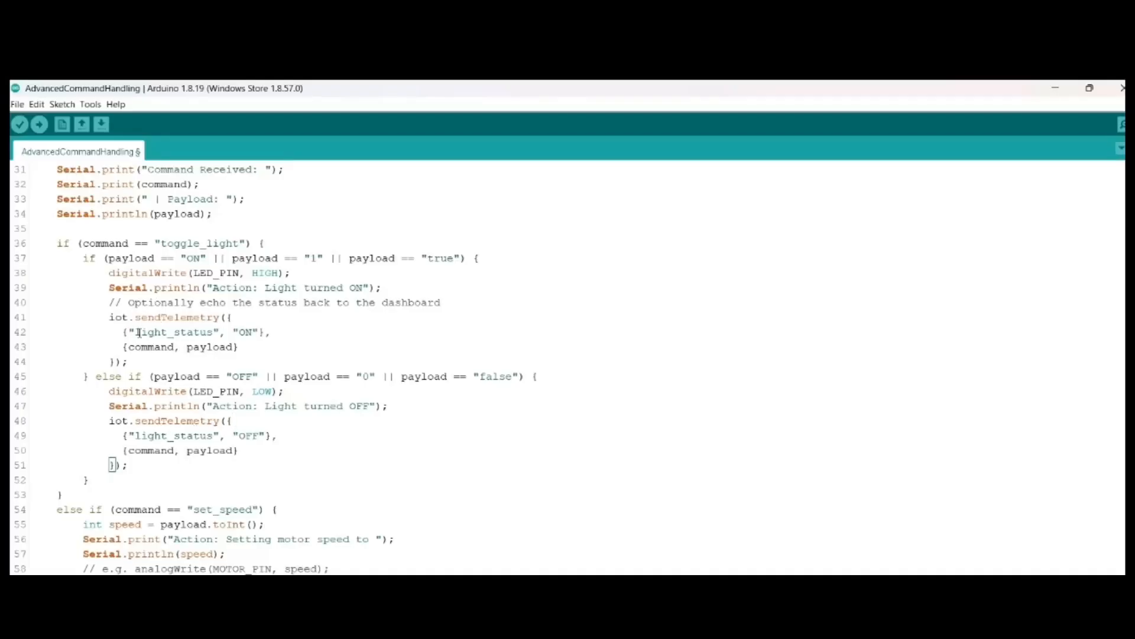
pyautogui.moveTo(160, 242); pyautogui.dragTo(238, 242)
pyautogui.hotkey('ctrl', 'c')
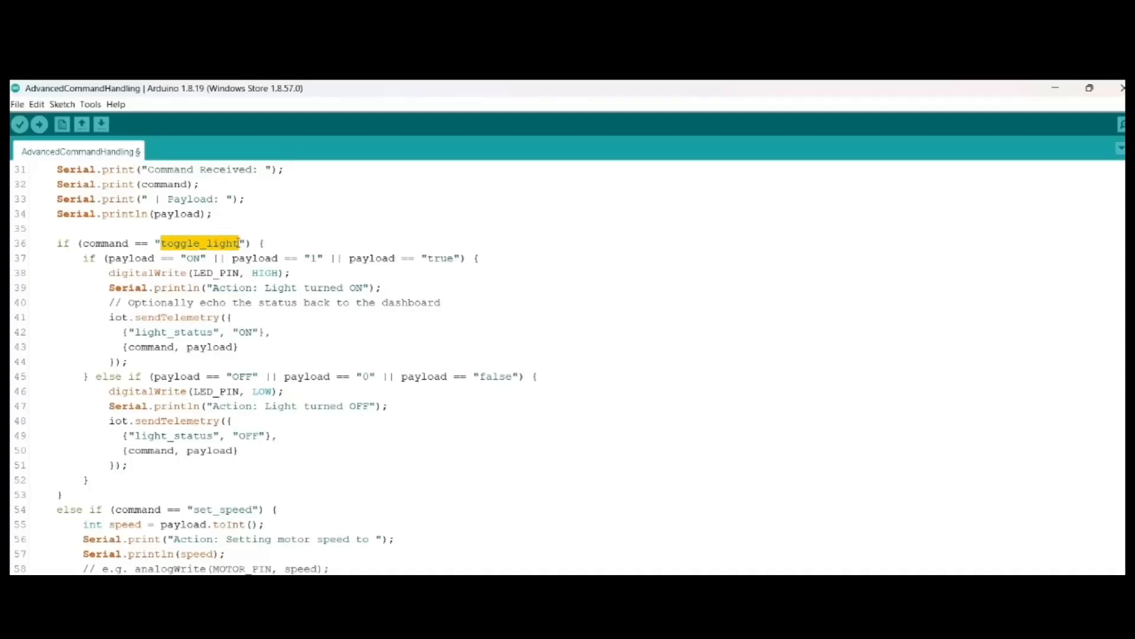
pyautogui.scroll(-1, 238, 242)
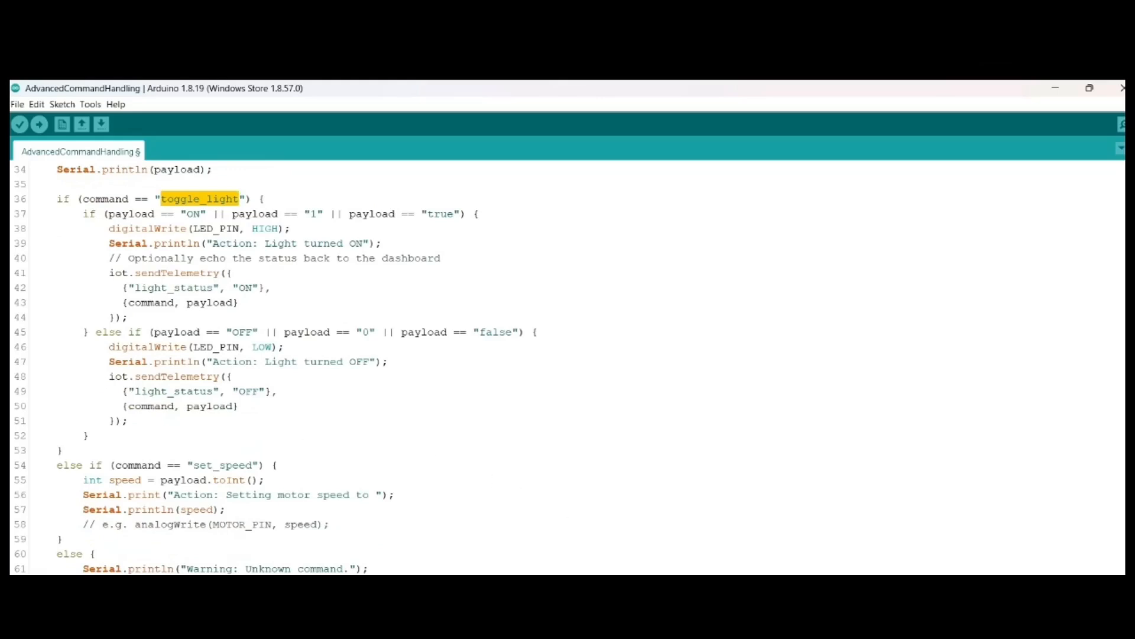
pyautogui.hotkey('alt', 'Tab')
pyautogui.hotkey('ctrl', 'v')
# Step: Set the on payload to 1 and the off payload to 0, create the toggle widget and place it beside hum1
pyautogui.click(527, 523)
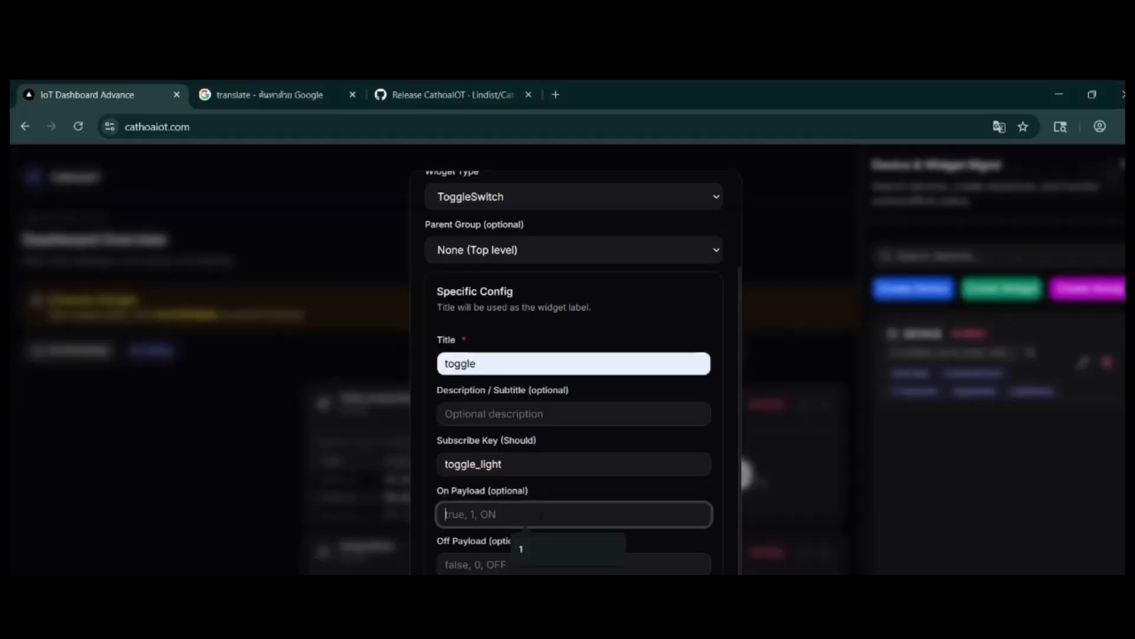
pyautogui.click(526, 558)
pyautogui.click(523, 566)
pyautogui.click(523, 598)
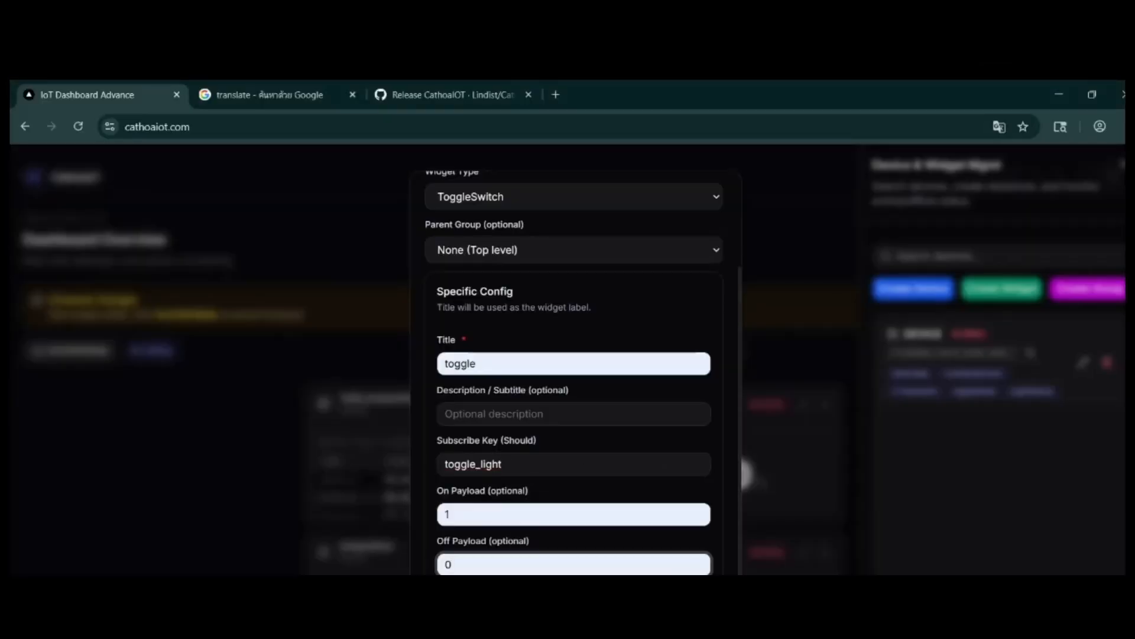
pyautogui.click(533, 621)
pyautogui.click(423, 425)
pyautogui.moveTo(271, 406); pyautogui.dragTo(448, 384)
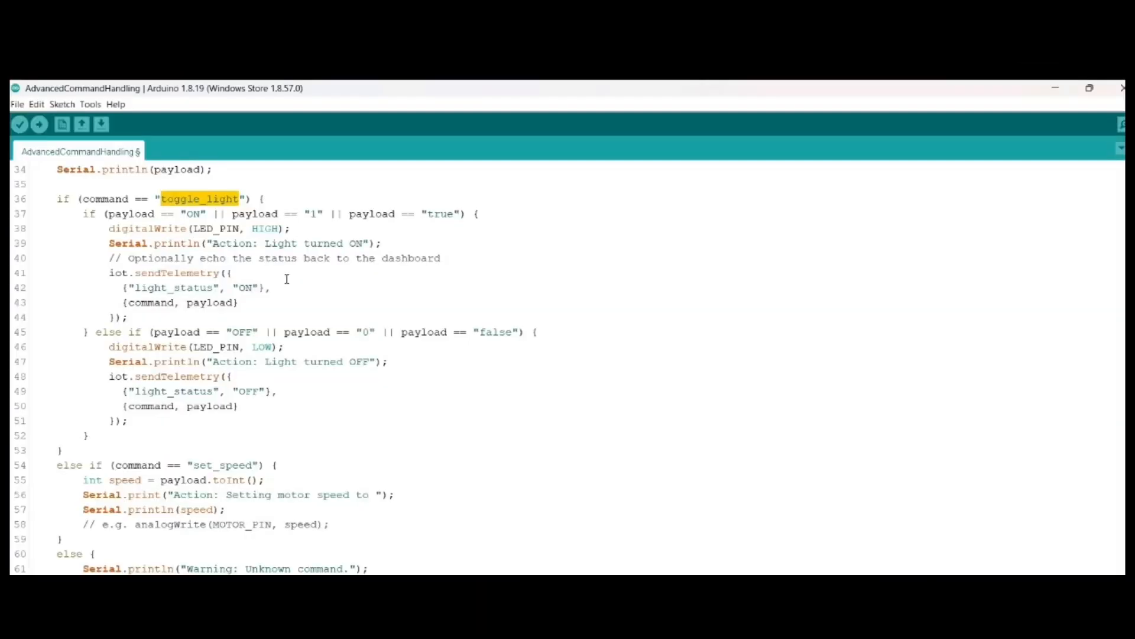
# Step: In the Arduino sketch, examine the command/payload and light_status pairs sent by sendTelemetry in the ON branch
pyautogui.click(258, 288)
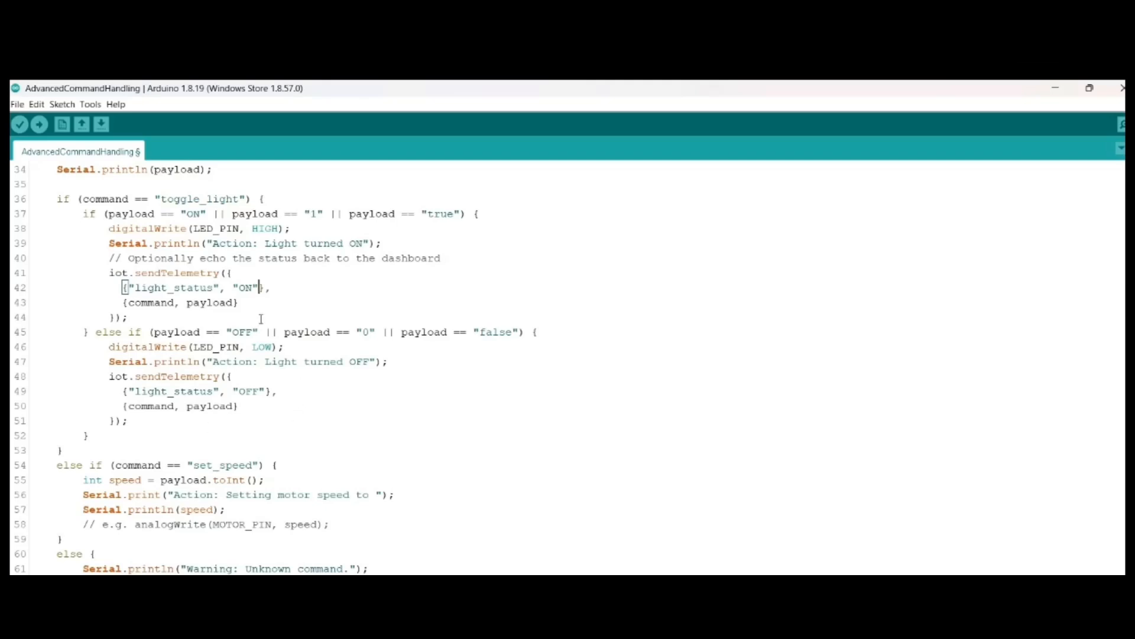
pyautogui.moveTo(129, 303); pyautogui.dragTo(232, 303)
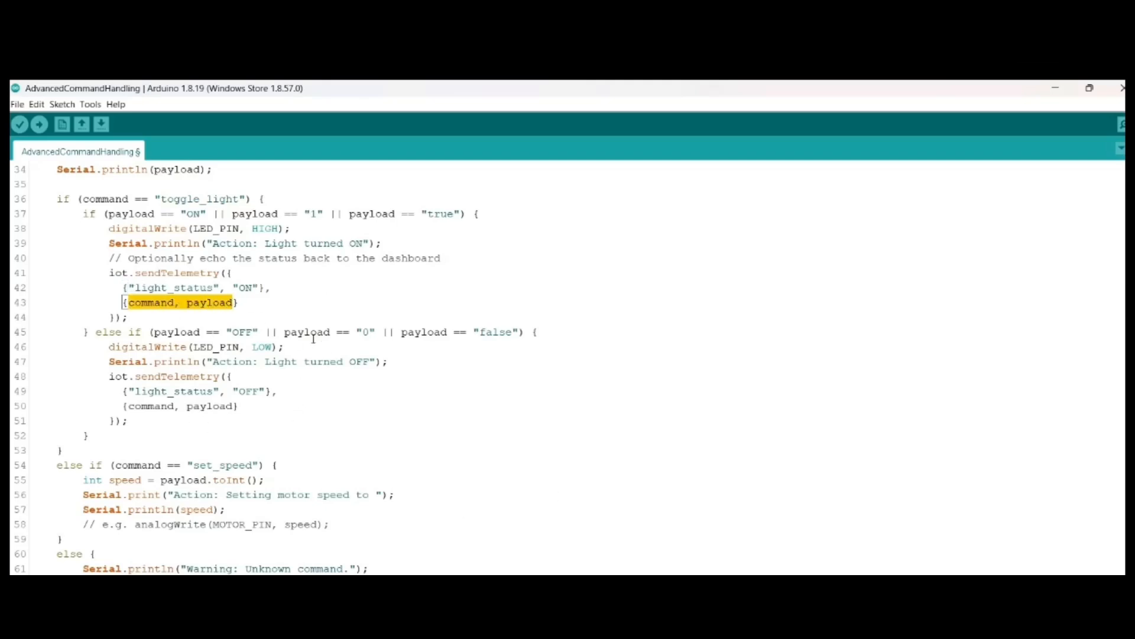
pyautogui.moveTo(129, 288); pyautogui.dragTo(260, 288)
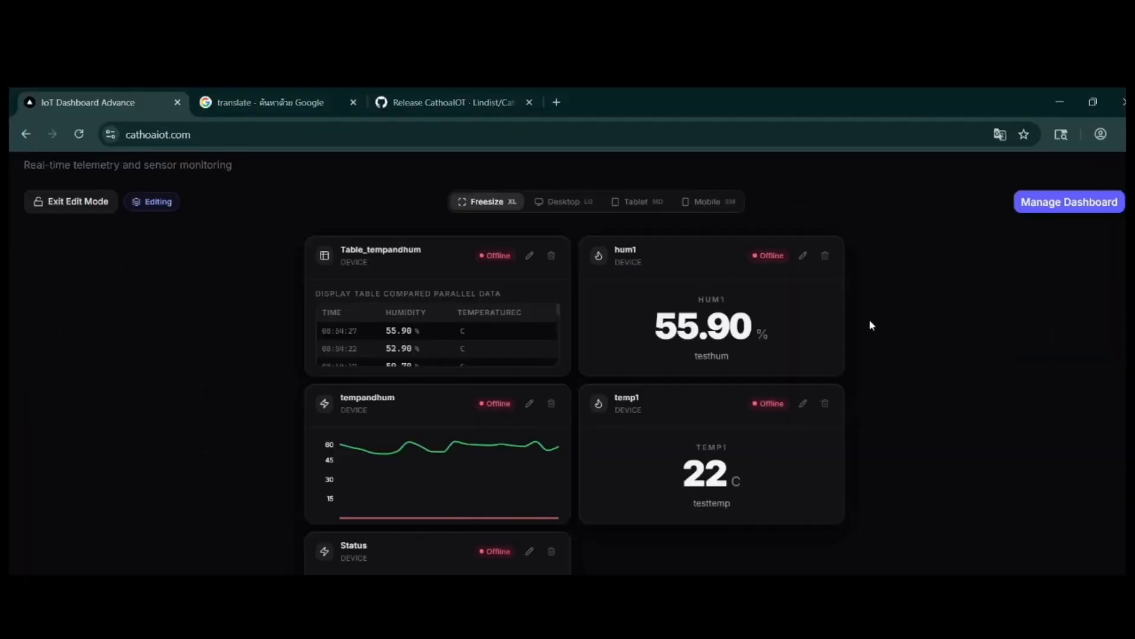
# Step: Open the dashboard's MQTT settings and copy the MQTT username and password for the sketch
pyautogui.click(1058, 185)
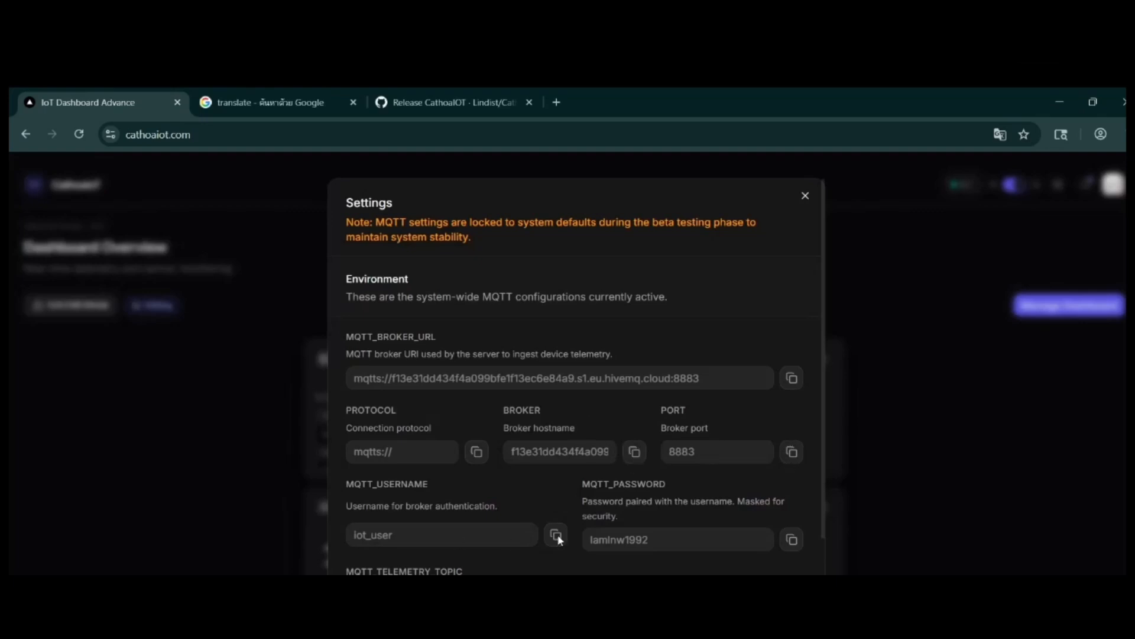
pyautogui.click(801, 537)
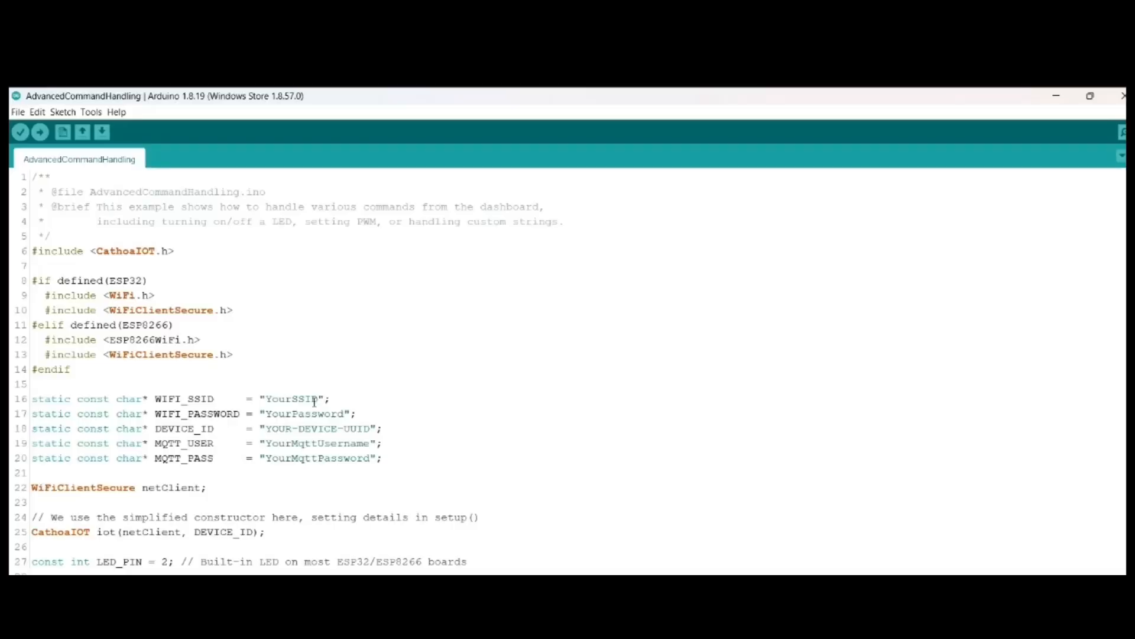
pyautogui.scroll(-1, 284, 373)
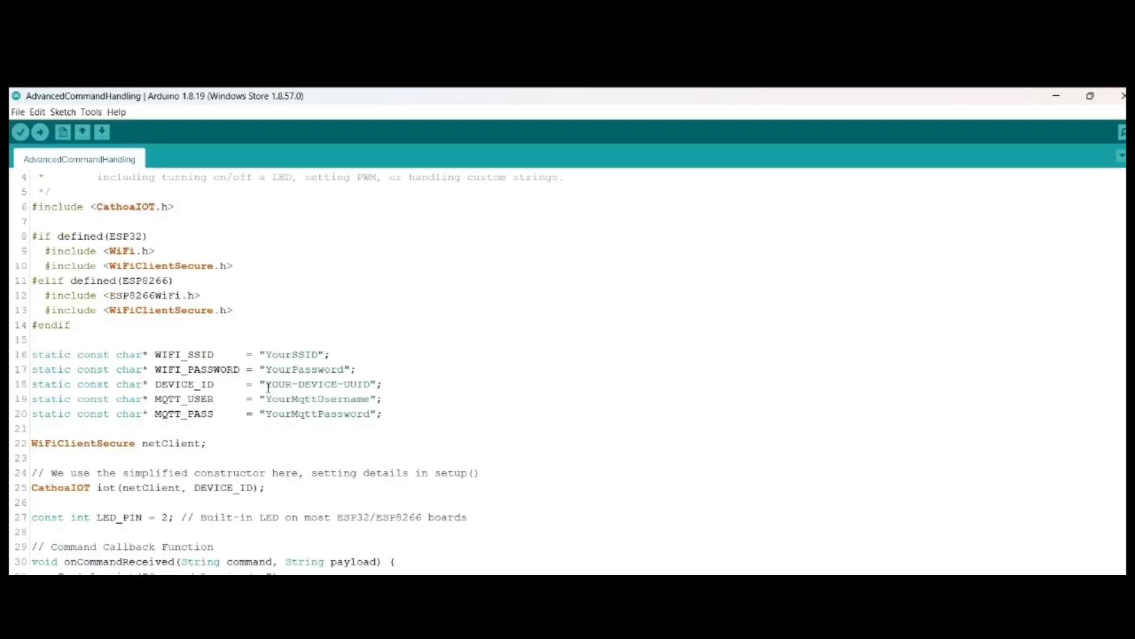
# Step: Replace the MQTT_USER placeholder in the Arduino sketch with the copied broker hostname
pyautogui.moveTo(267, 400); pyautogui.dragTo(371, 399)
pyautogui.press('super+v')
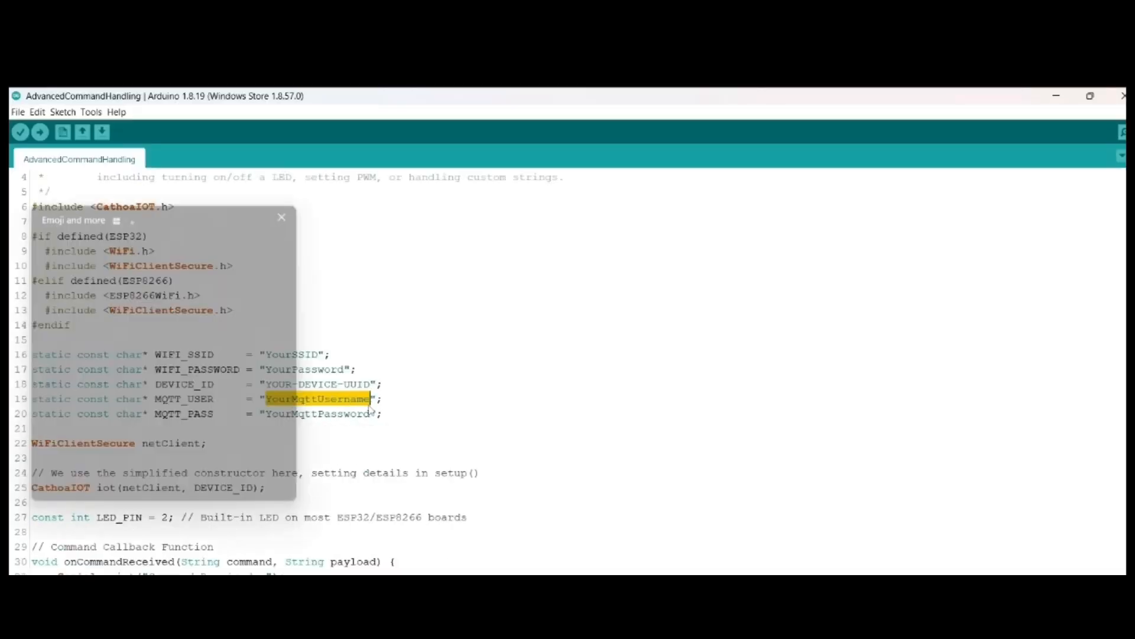
pyautogui.scroll(-1, 154, 376)
pyautogui.click(137, 370)
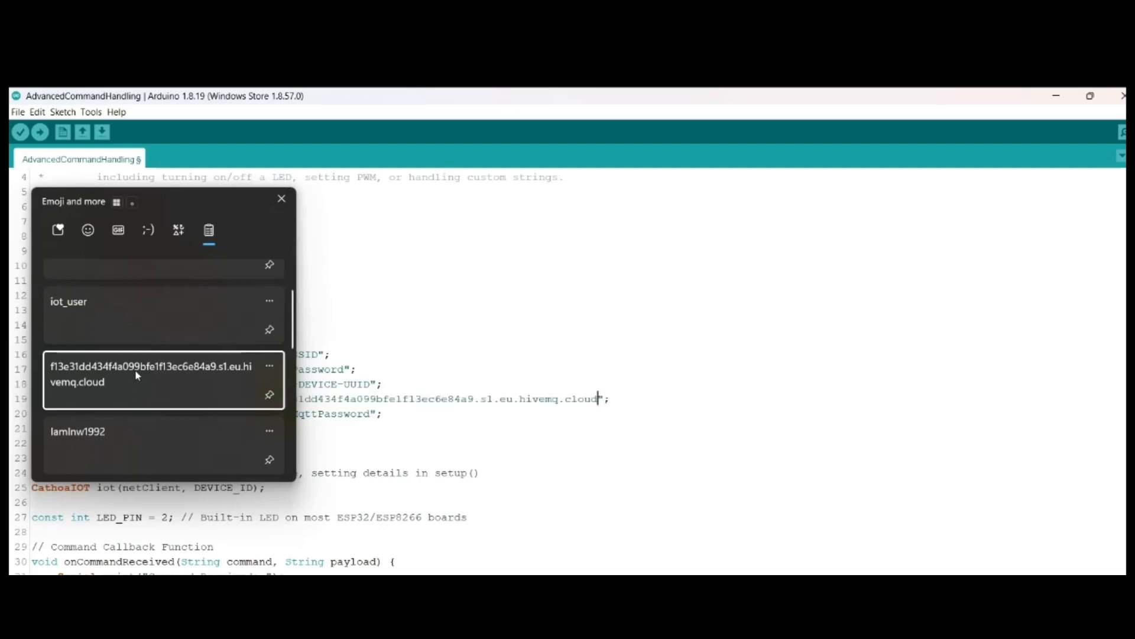
# Step: Replace the MQTT_PASS placeholder with the copied MQTT password
pyautogui.moveTo(266, 414); pyautogui.dragTo(371, 414)
pyautogui.press('super+v')
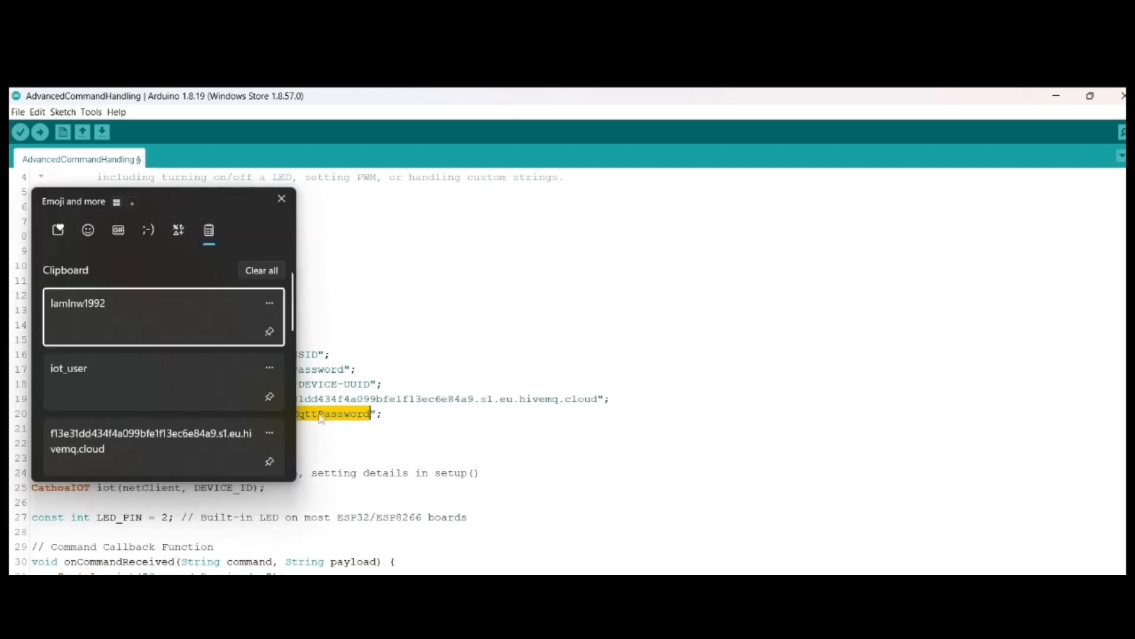
pyautogui.click(141, 337)
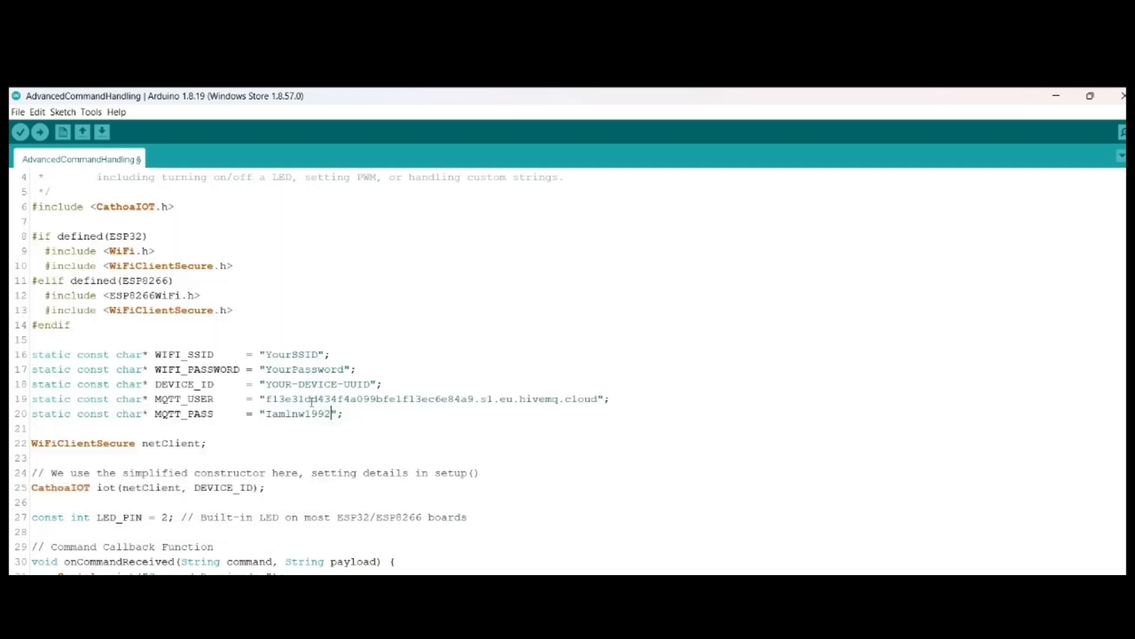
# Step: Set the MQTT_USER value to iot_user from the clipboard history
pyautogui.moveTo(266, 399); pyautogui.dragTo(598, 401)
pyautogui.press('super+v')
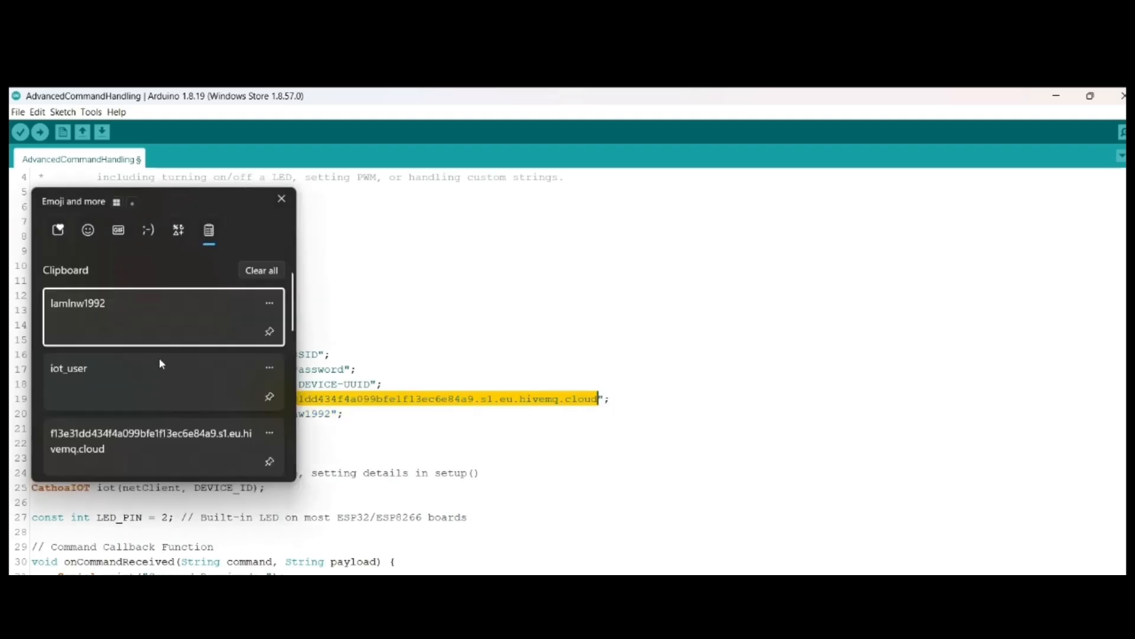
pyautogui.click(159, 357)
# Step: Replace broker.hivemq.com in the setMqttHost call with the copied HiveMQ cloud broker hostname
pyautogui.scroll(-12, 320, 403)
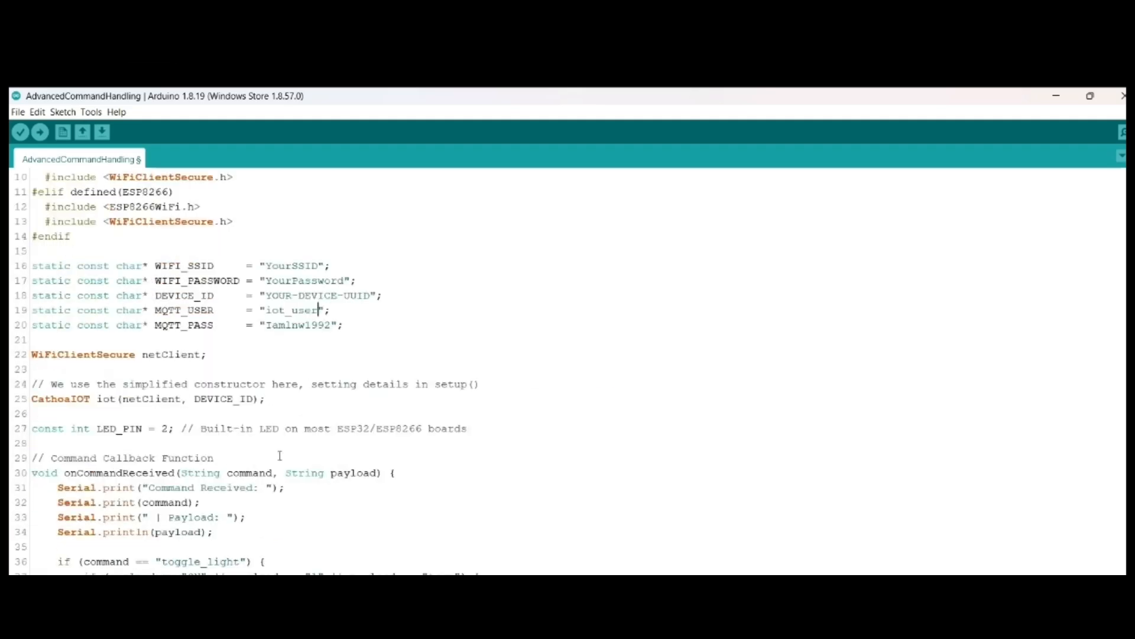
pyautogui.scroll(-7, 279, 459)
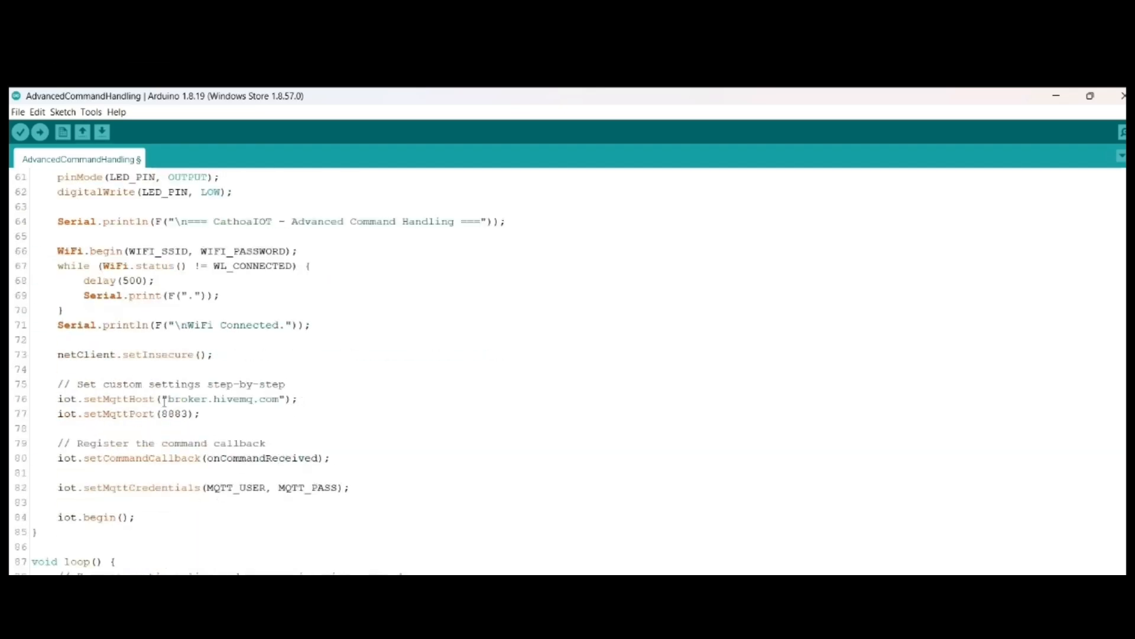
pyautogui.moveTo(277, 399); pyautogui.dragTo(168, 400)
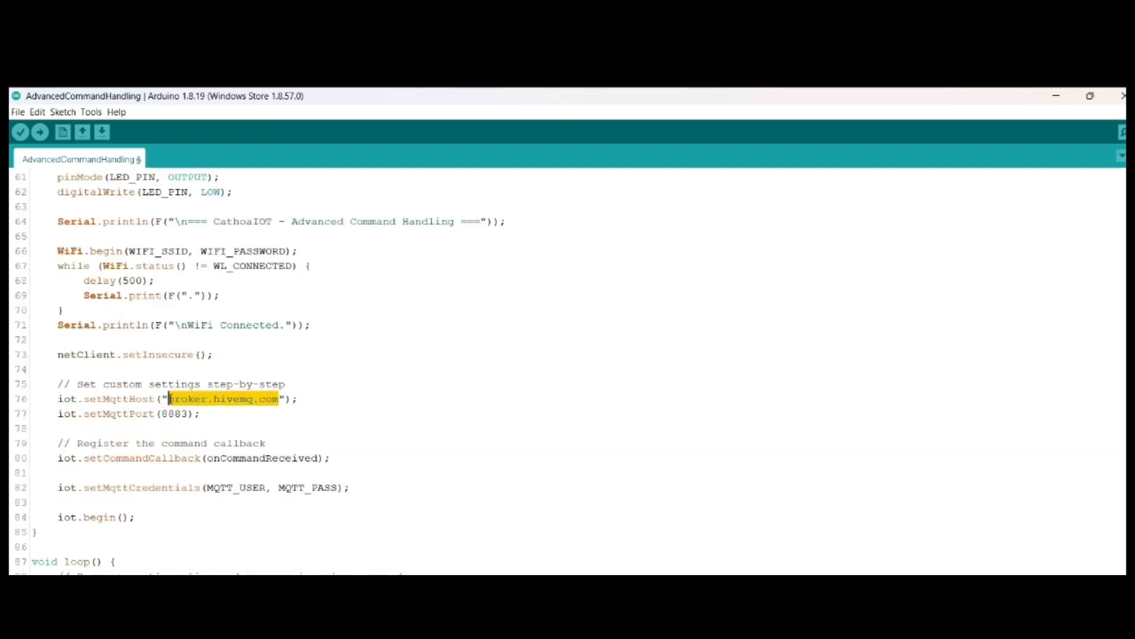
pyautogui.press('super+v')
pyautogui.click(170, 443)
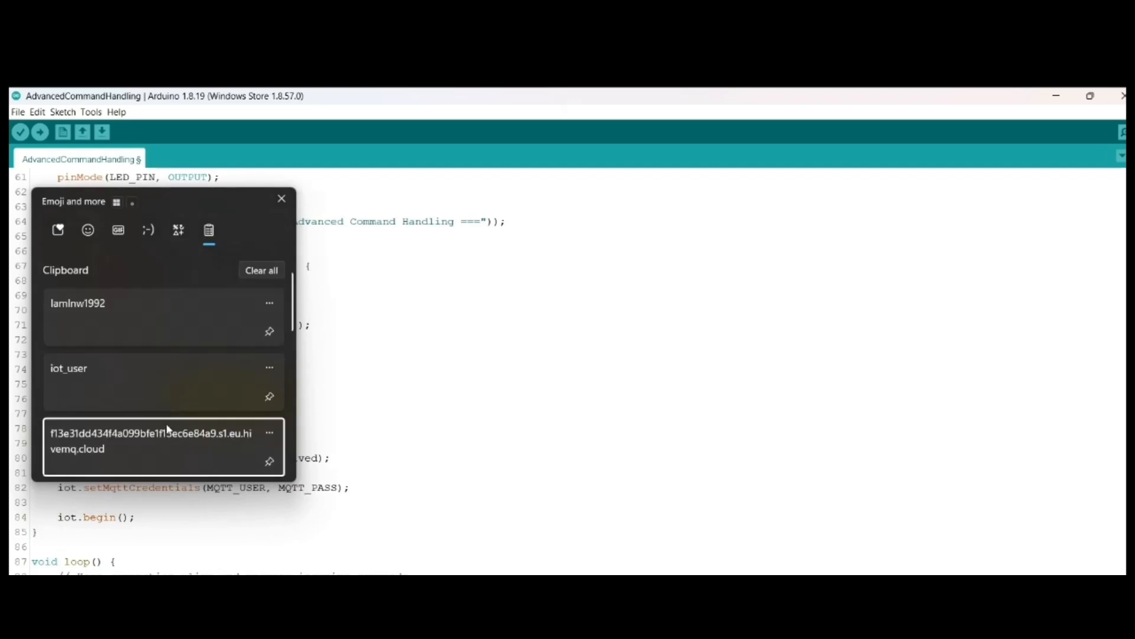
# Step: Clear the WiFi placeholders at the start of the sketch and set WIFI_SSID to STeP._5GHz
pyautogui.scroll(-1, 196, 421)
pyautogui.scroll(20, 196, 421)
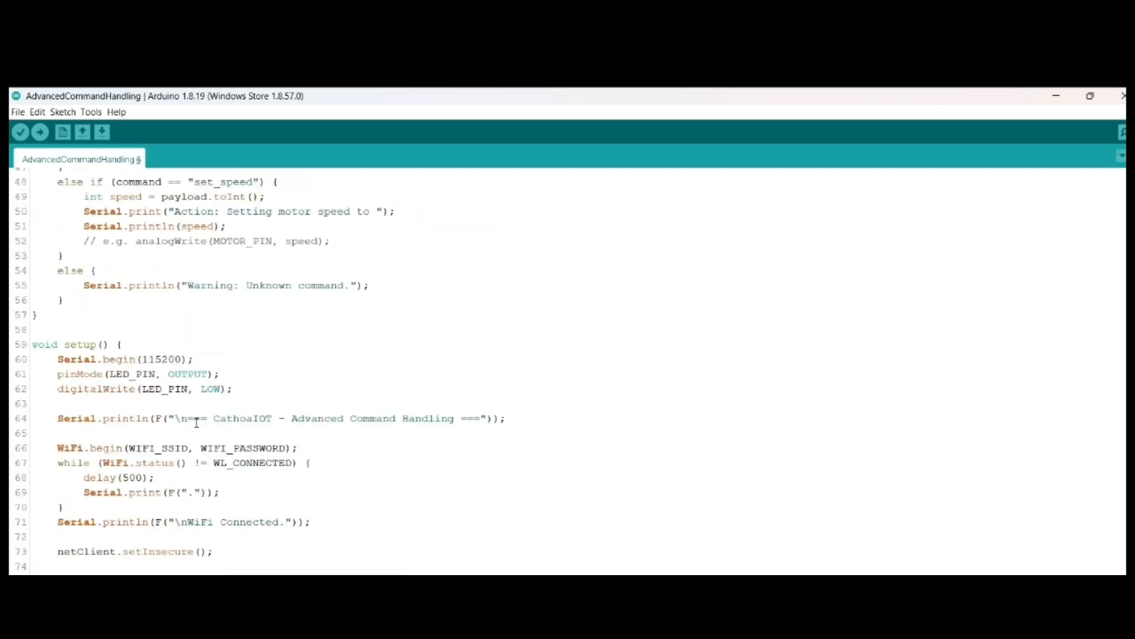
pyautogui.moveTo(266, 414)
pyautogui.mouseDown()
pyautogui.moveTo(344, 414)
pyautogui.moveTo(267, 399)
pyautogui.mouseUp()
pyautogui.press('BackSpace')
pyautogui.write('STeP._5GHz";')
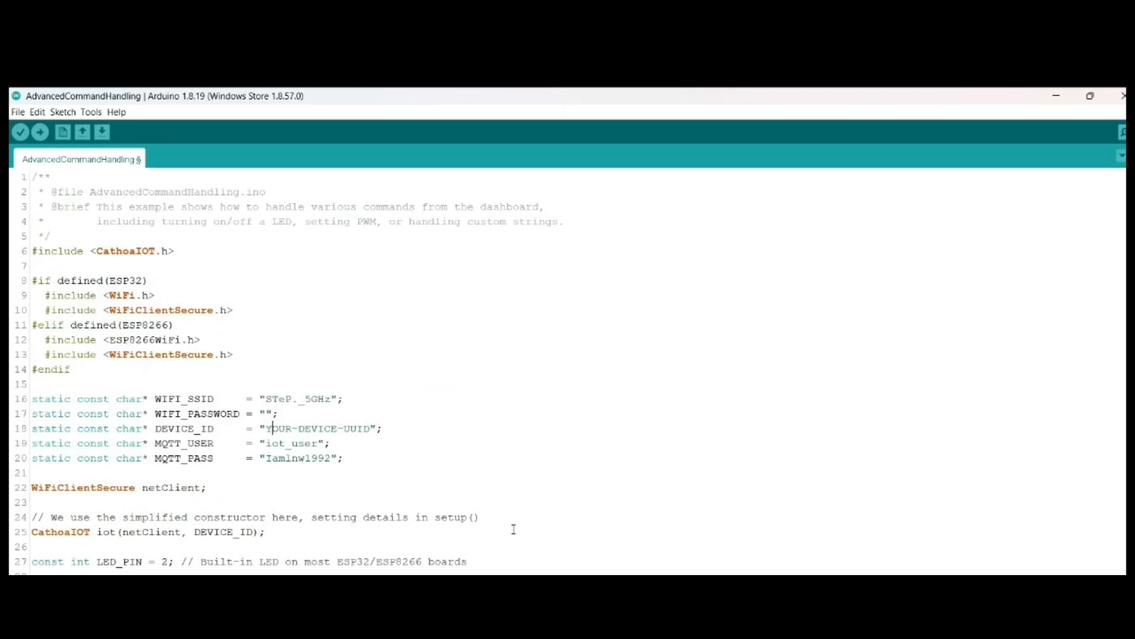
# Step: Replace the YOUR-DEVICE-UUID placeholder in DEVICE_ID with the copied device ID and upload the sketch to the board
pyautogui.moveTo(266, 429); pyautogui.dragTo(369, 431)
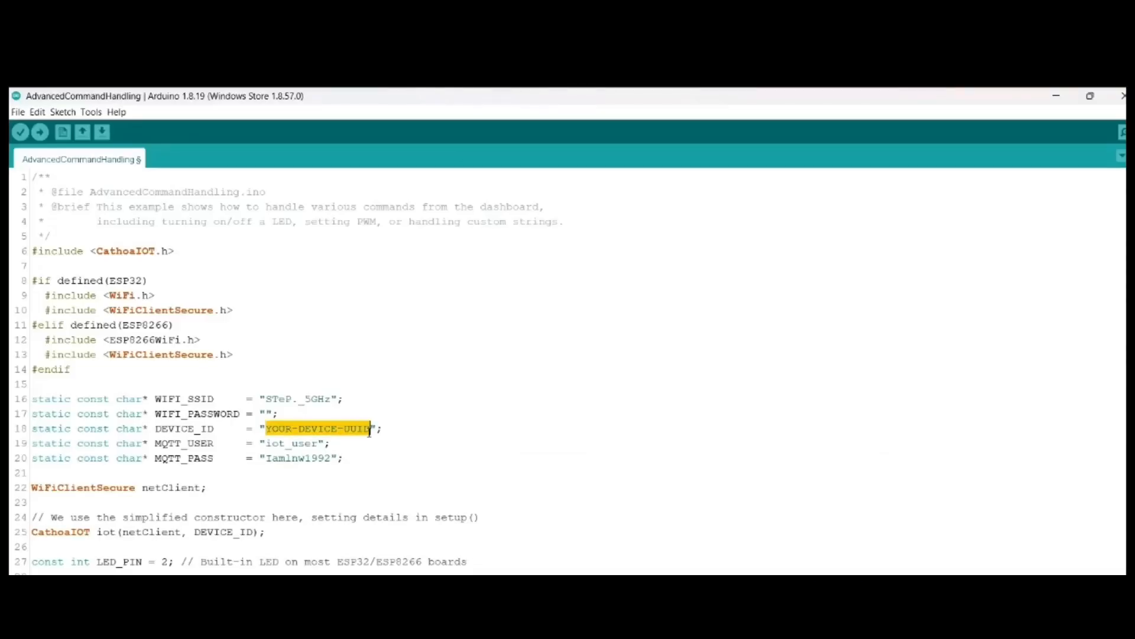
pyautogui.hotkey('ctrl', 'v')
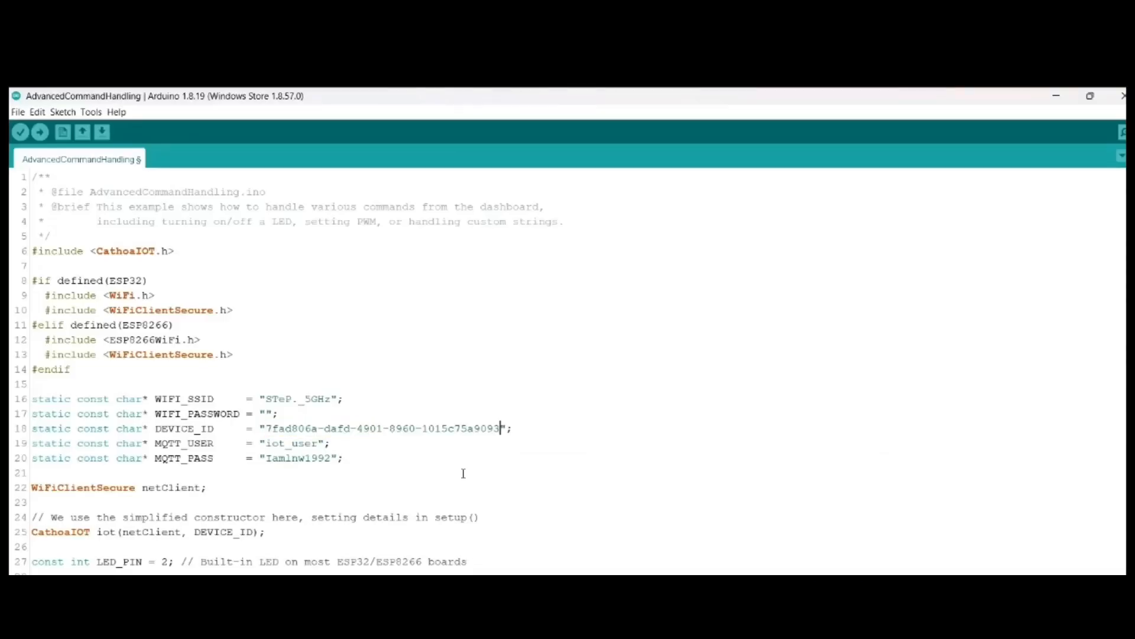
pyautogui.scroll(-15, 463, 472)
pyautogui.scroll(20, 421, 489)
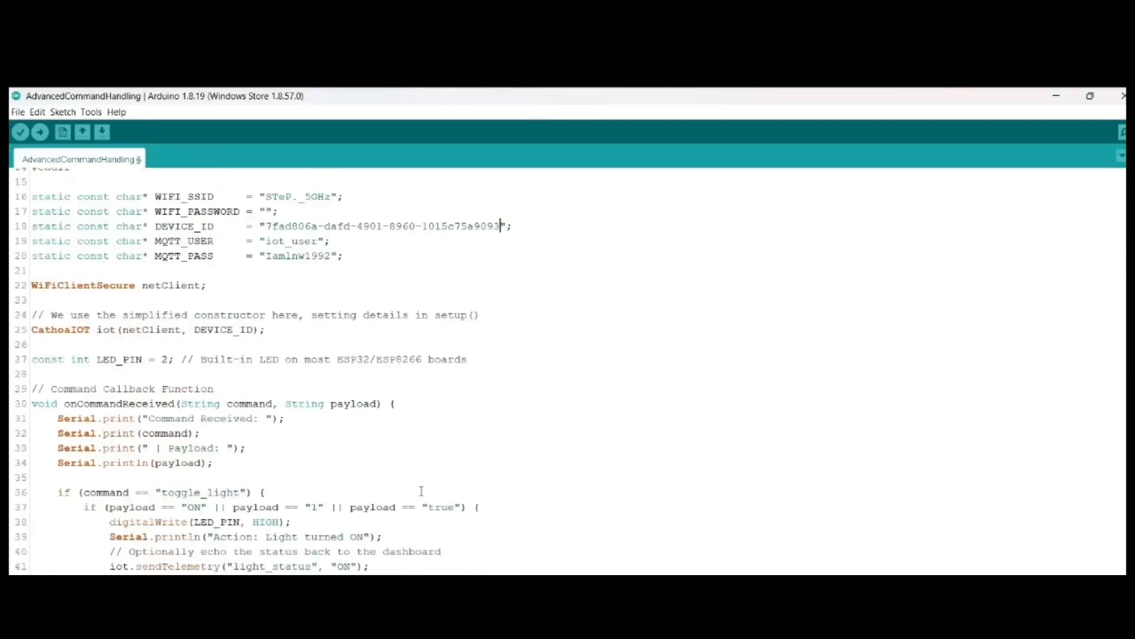
pyautogui.click(39, 131)
pyautogui.scroll(-3, 428, 367)
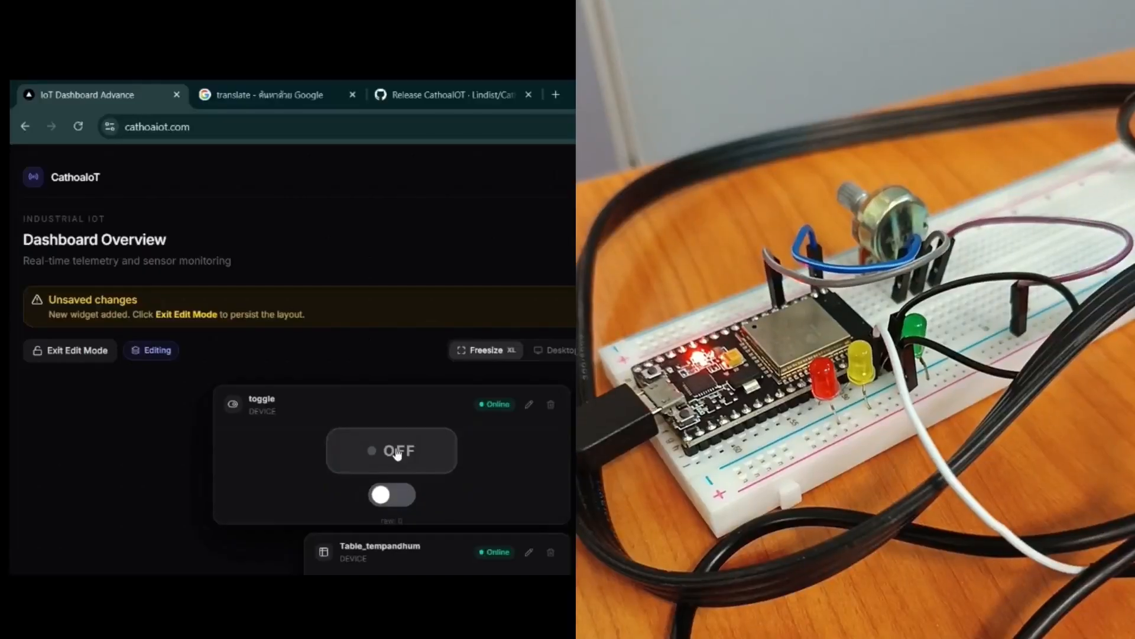
# Step: Test the toggle widget on the CathoaIoT dashboard by switching the device's light on and off, leaving it ON
pyautogui.click(397, 452)
pyautogui.click(398, 453)
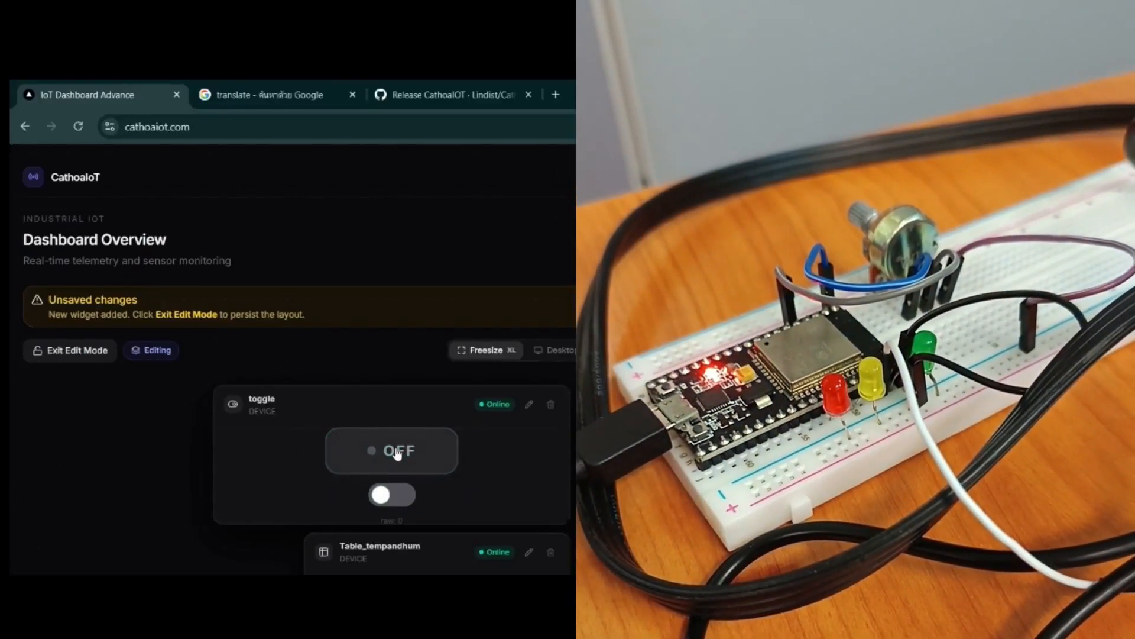
pyautogui.click(397, 453)
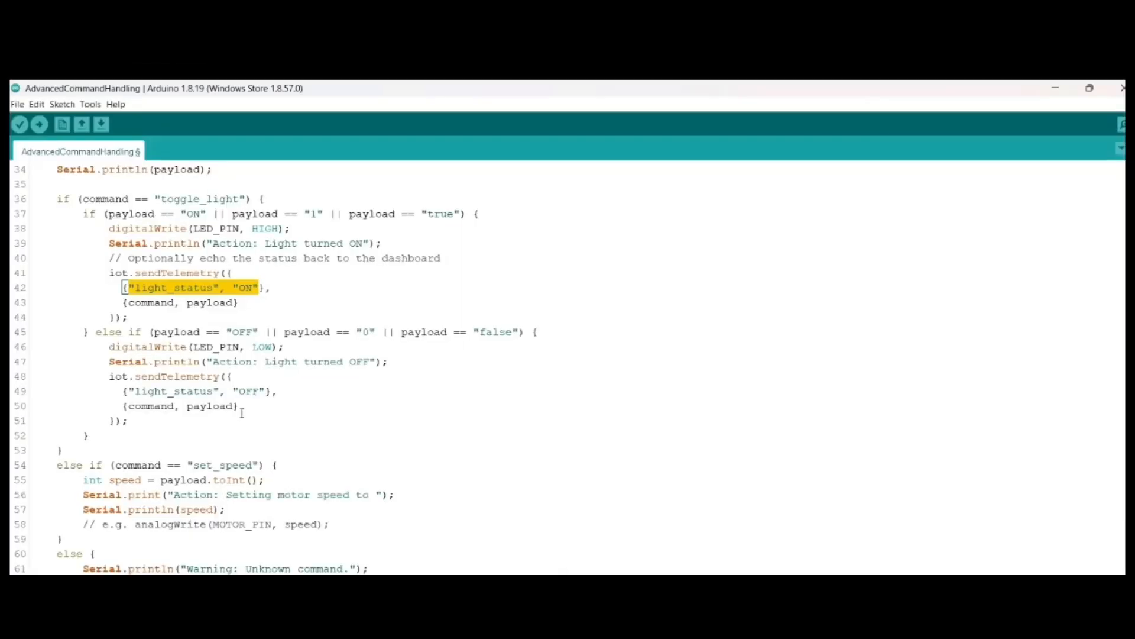
# Step: Examine how the sketch's toggle_light handler checks the payload and sends light_status and the command payload back as telemetry
pyautogui.moveTo(239, 406); pyautogui.dragTo(124, 406)
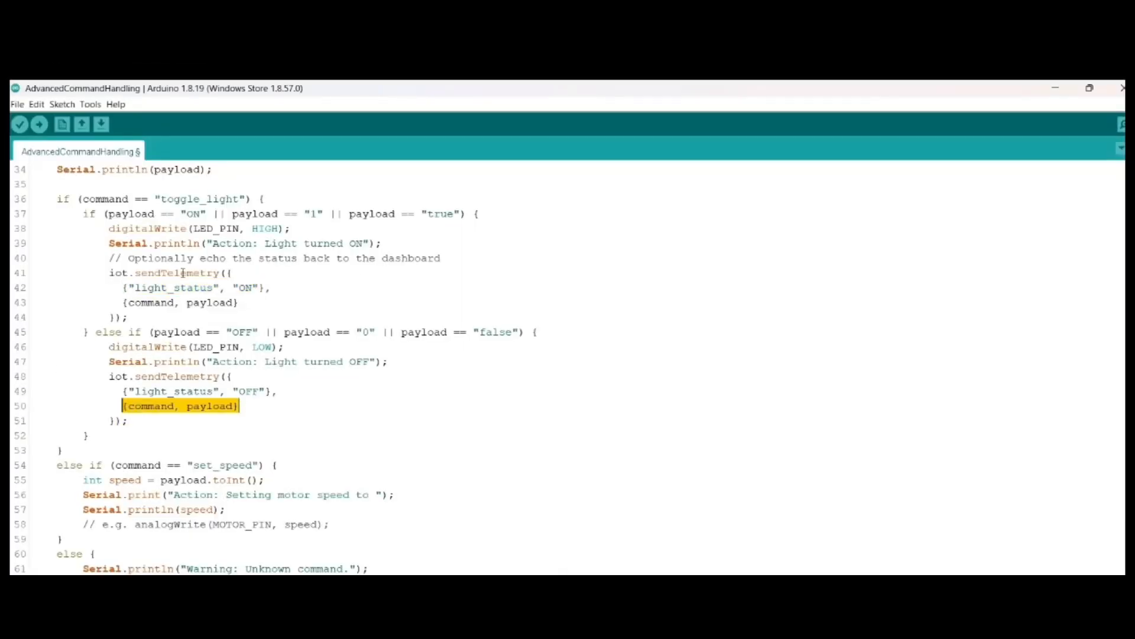
pyautogui.click(213, 406)
pyautogui.click(250, 302)
pyautogui.moveTo(250, 302); pyautogui.dragTo(122, 302)
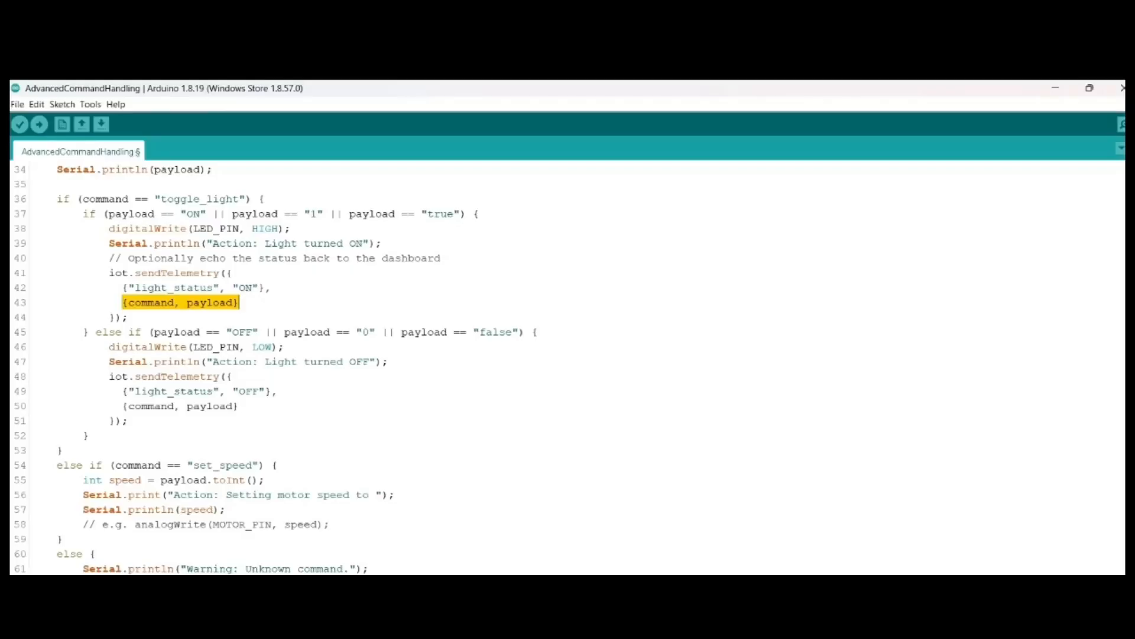
pyautogui.click(127, 302)
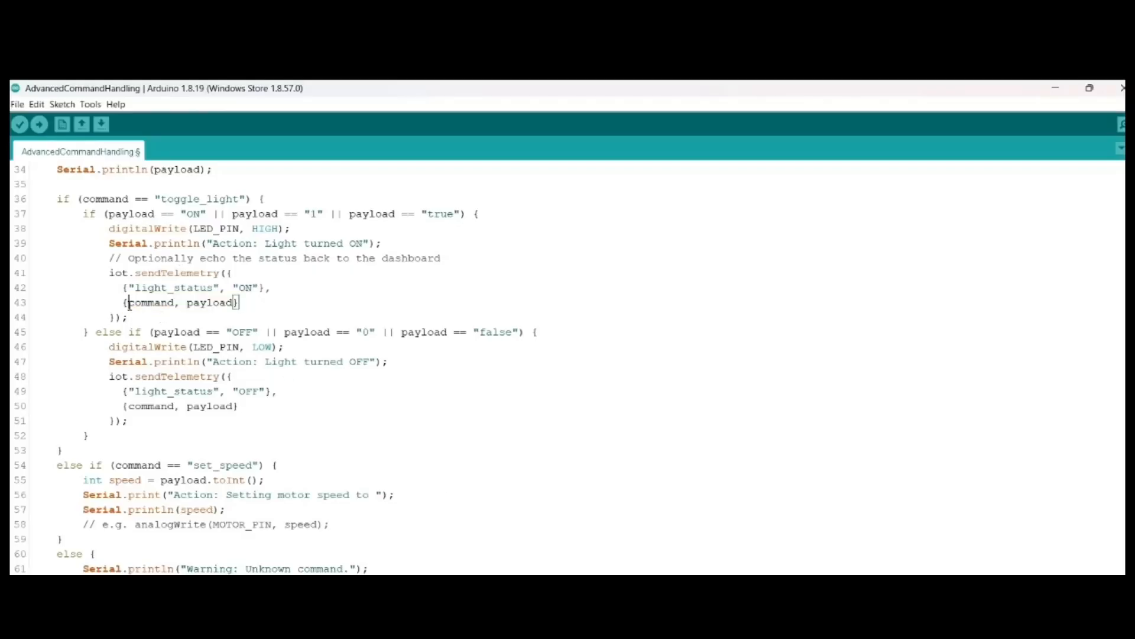
pyautogui.moveTo(127, 302); pyautogui.dragTo(178, 302)
pyautogui.moveTo(155, 199); pyautogui.dragTo(246, 199)
pyautogui.doubleClick(205, 301)
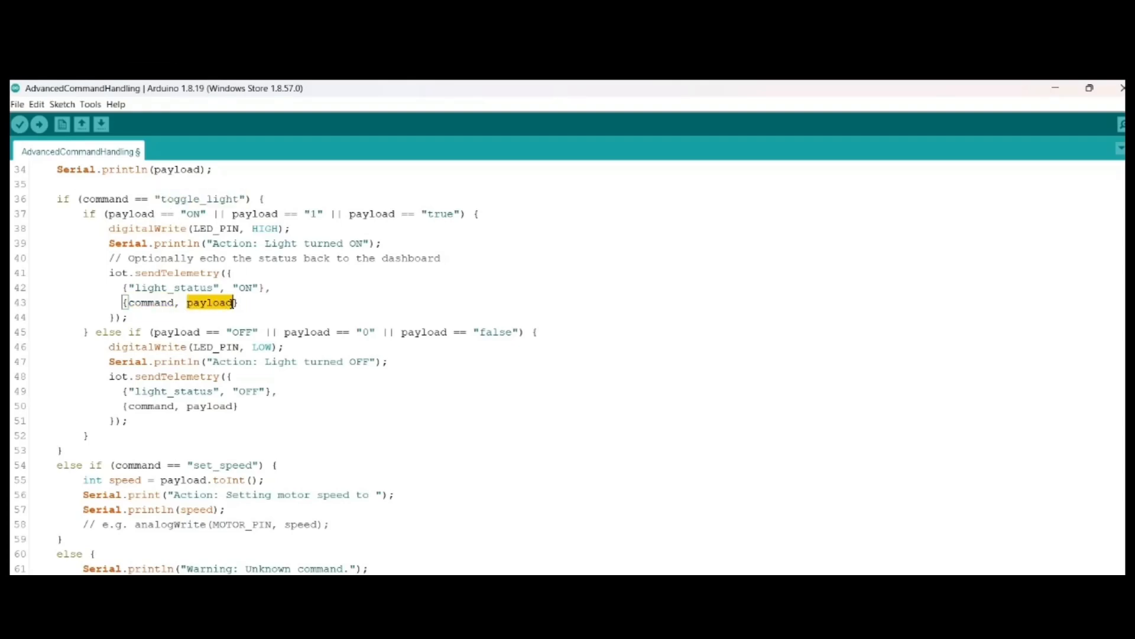
pyautogui.moveTo(110, 216); pyautogui.dragTo(466, 214)
pyautogui.click(143, 287)
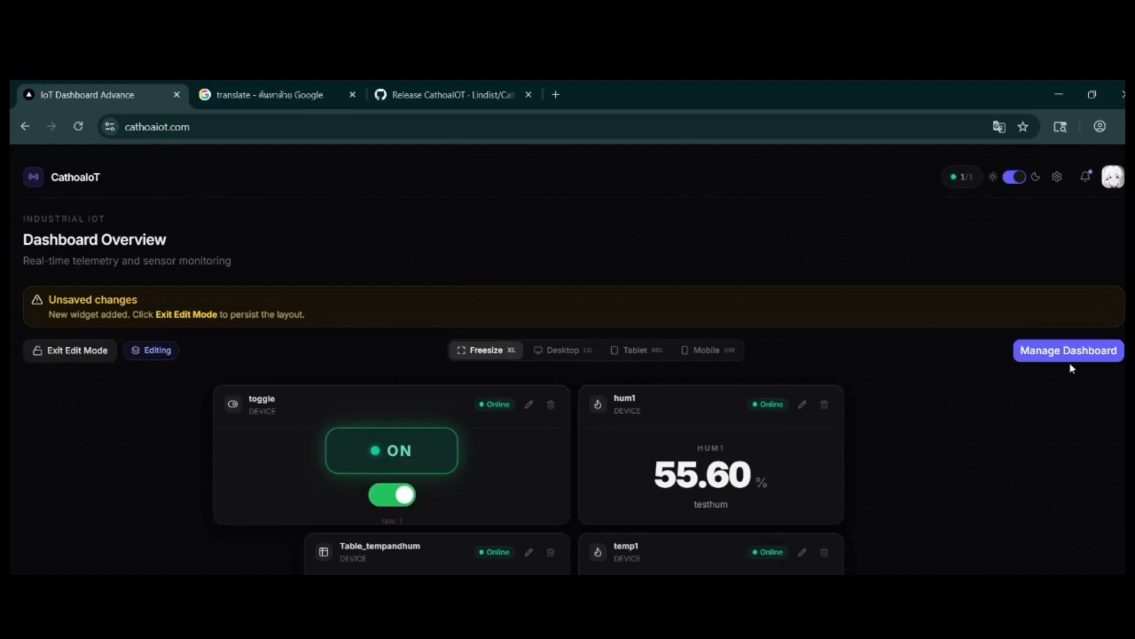
# Step: Start a new LEDIndicator widget for DEVICE on the dashboard and title it LED2
pyautogui.click(1069, 350)
pyautogui.click(987, 288)
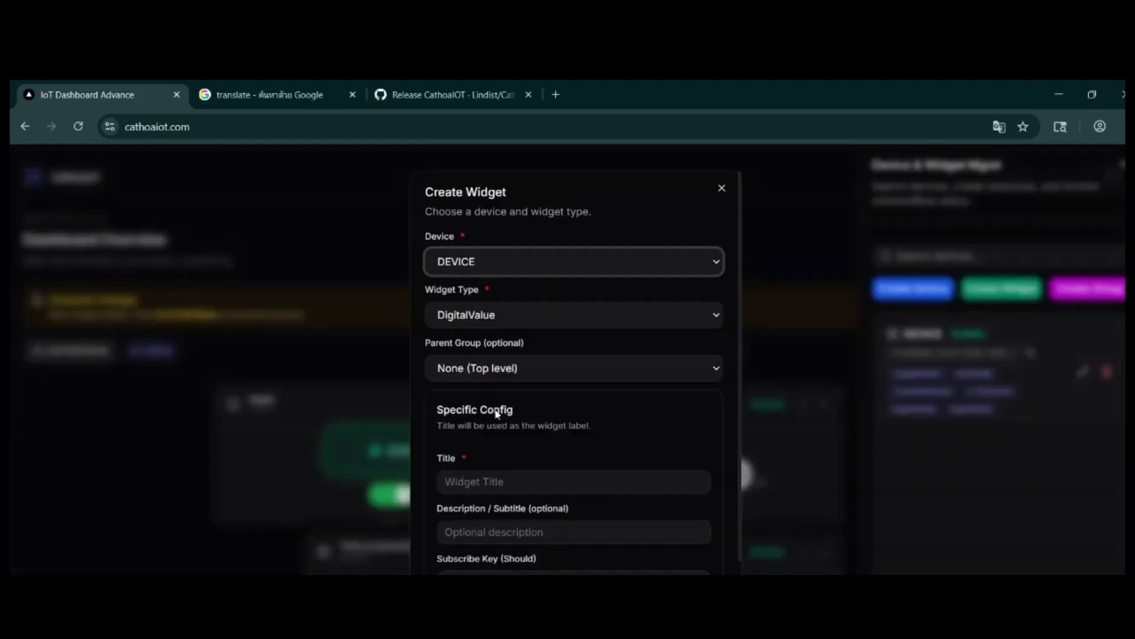
pyautogui.click(475, 319)
pyautogui.click(497, 355)
pyautogui.scroll(-3, 483, 394)
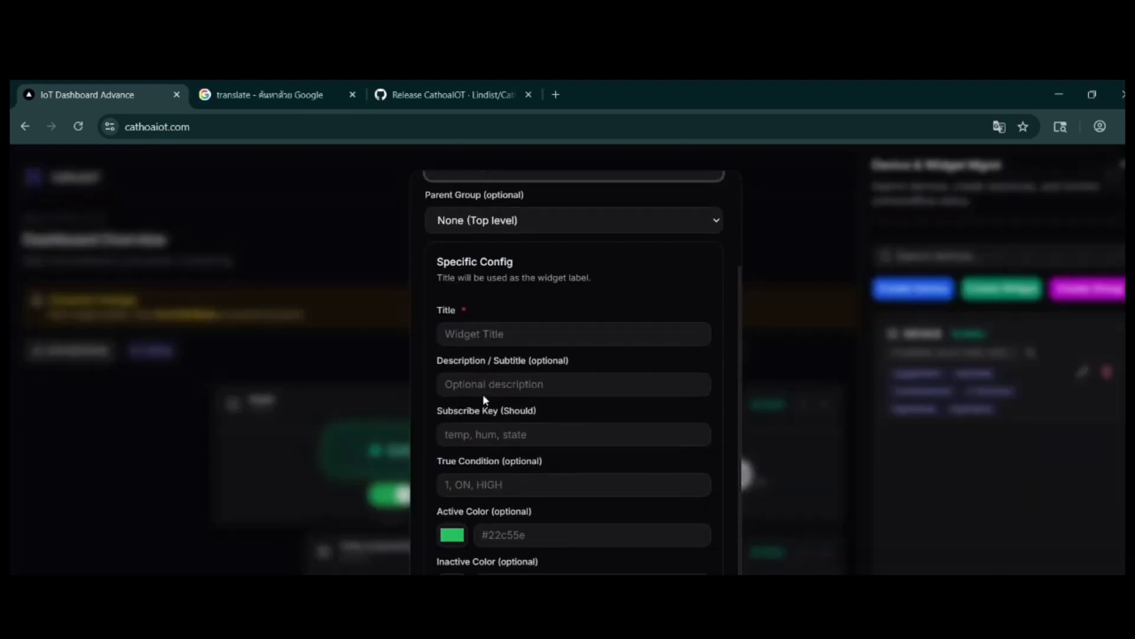
pyautogui.click(500, 336)
pyautogui.write('LED2')
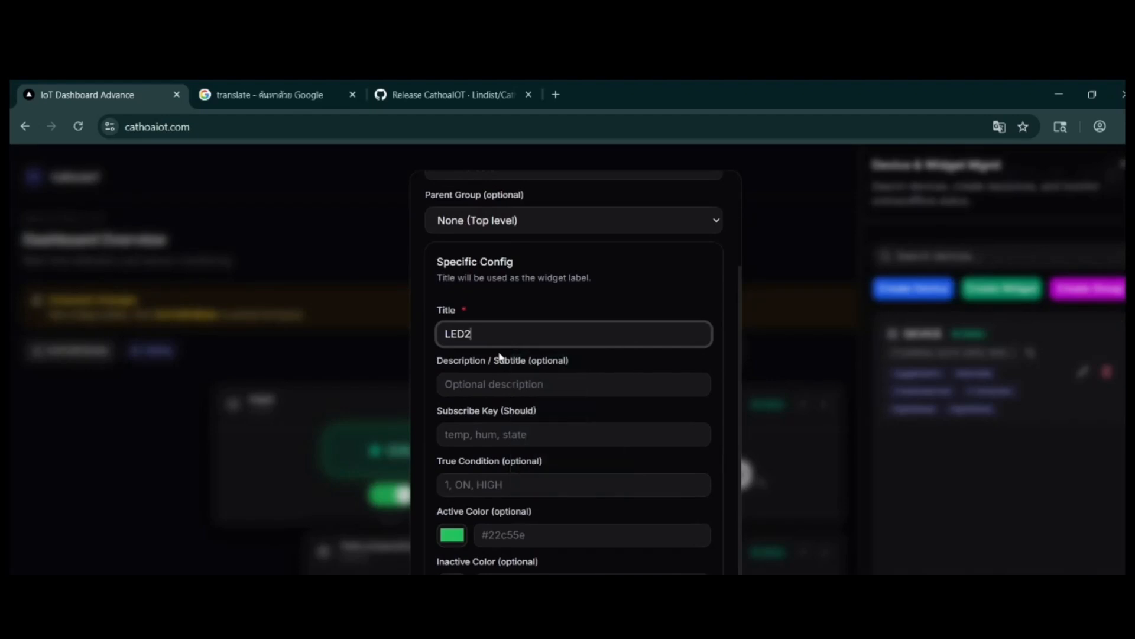
# Step: Set the LED2 widget's active colour to #db0058 and inactive colour to #000000, with the labels ON and OFF
pyautogui.scroll(-2, 500, 356)
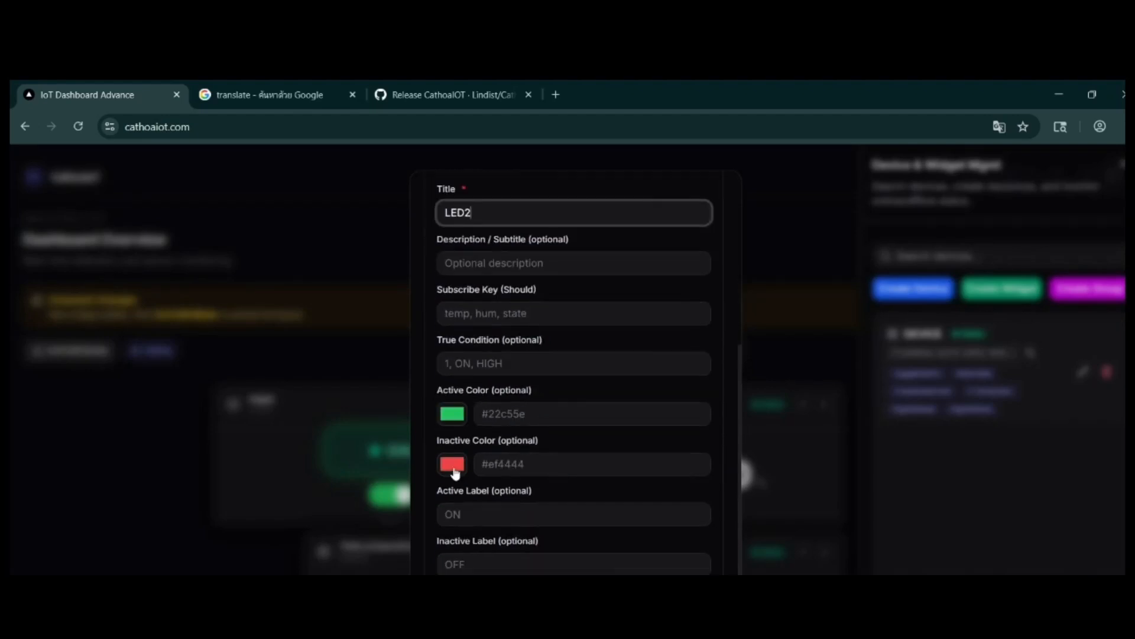
pyautogui.click(452, 413)
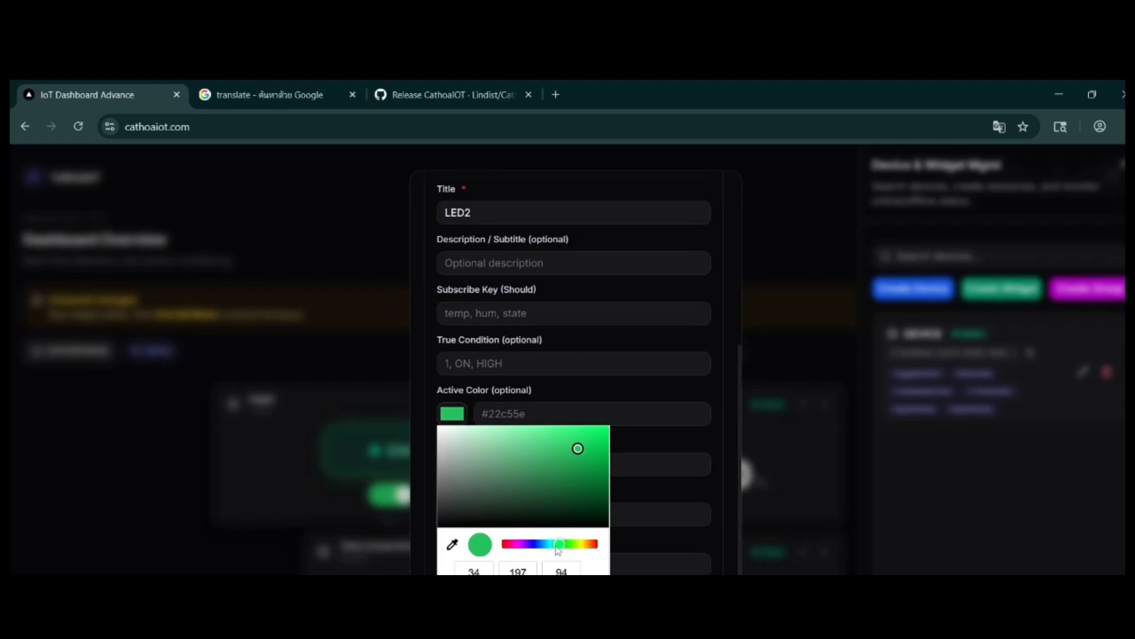
pyautogui.moveTo(557, 545); pyautogui.dragTo(509, 548)
pyautogui.moveTo(580, 450); pyautogui.dragTo(640, 442)
pyautogui.click(652, 472)
pyautogui.click(453, 464)
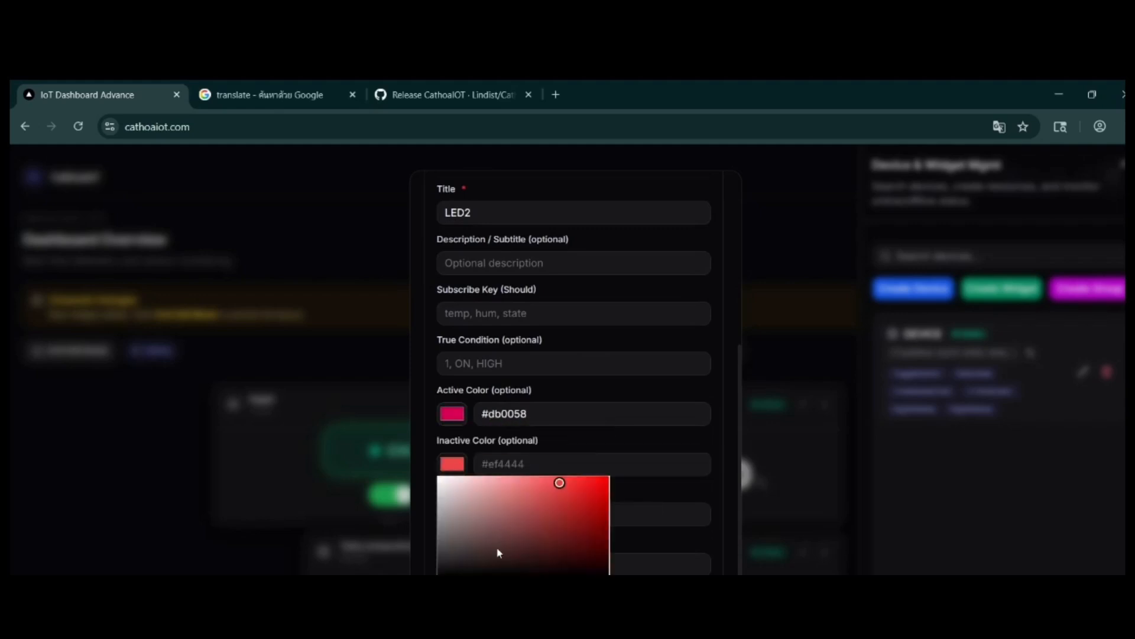
pyautogui.moveTo(497, 548); pyautogui.dragTo(449, 544)
pyautogui.click(434, 509)
pyautogui.click(486, 520)
pyautogui.click(527, 548)
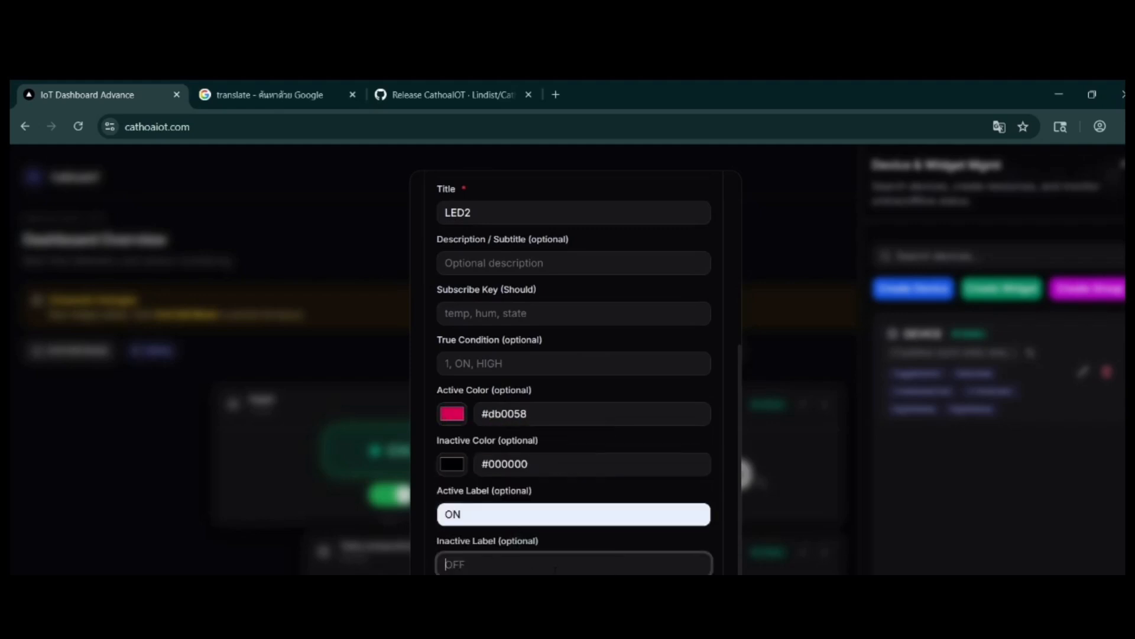
# Step: Copy light_status from the sketch into the LED2 widget's subscribe key and set its true condition to ON
pyautogui.scroll(1, 471, 570)
pyautogui.click(526, 437)
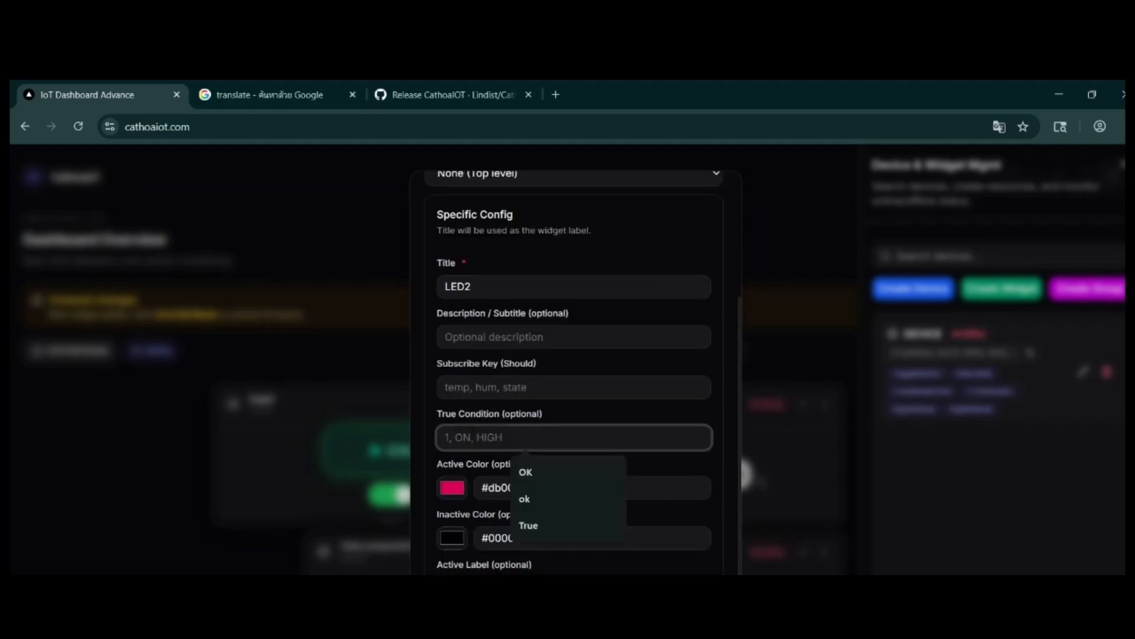
pyautogui.click(566, 387)
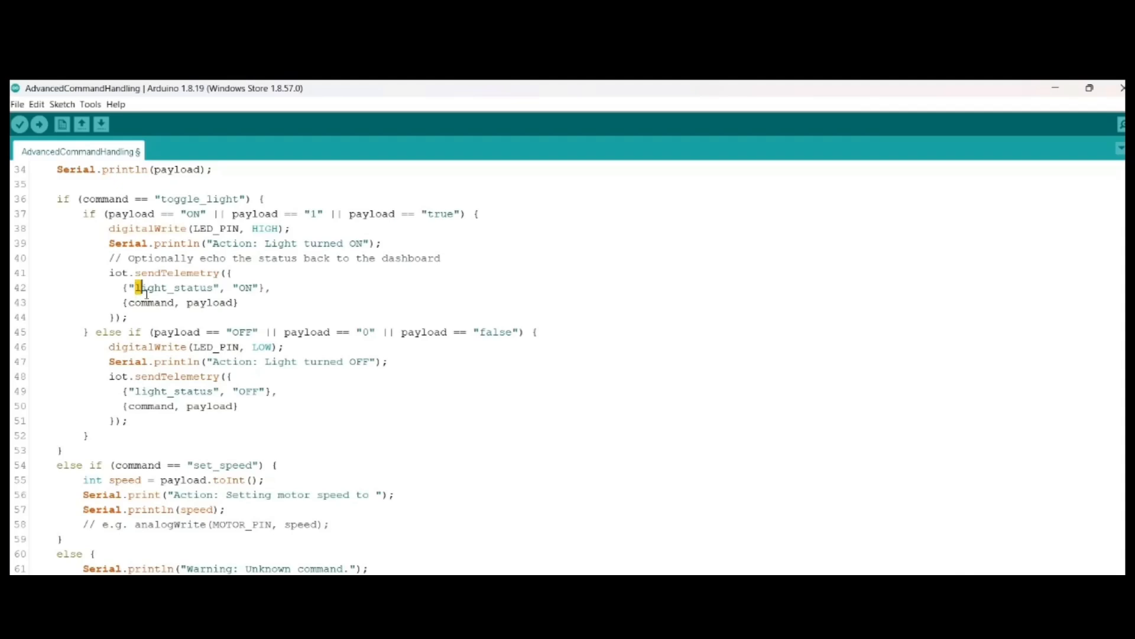
pyautogui.moveTo(136, 288); pyautogui.dragTo(214, 289)
pyautogui.hotkey('ctrl', 'c')
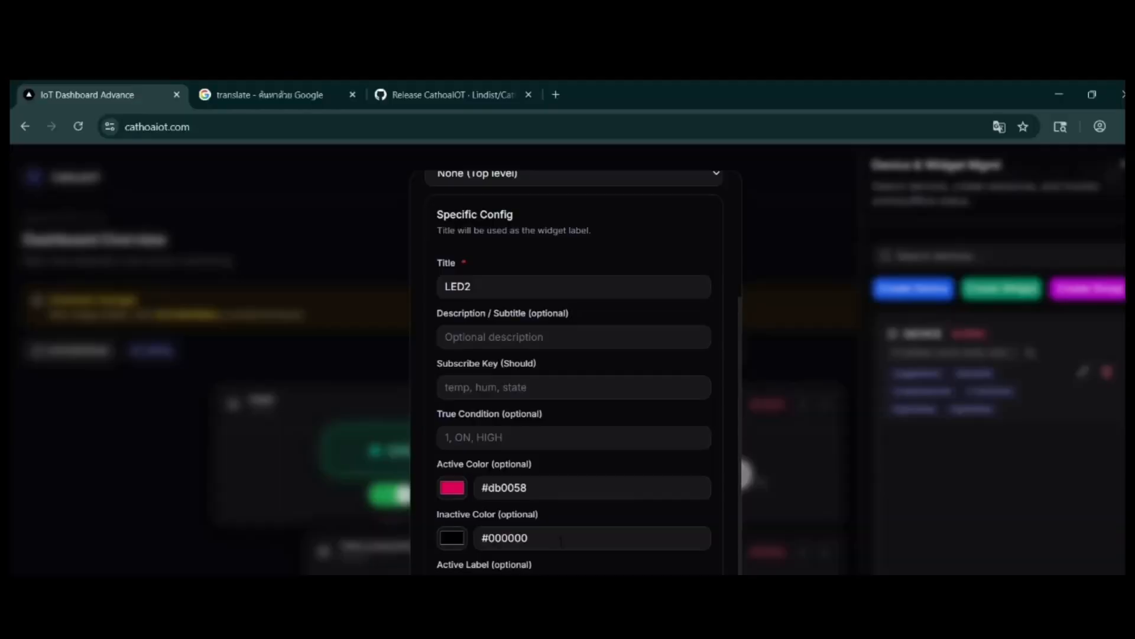
pyautogui.click(539, 387)
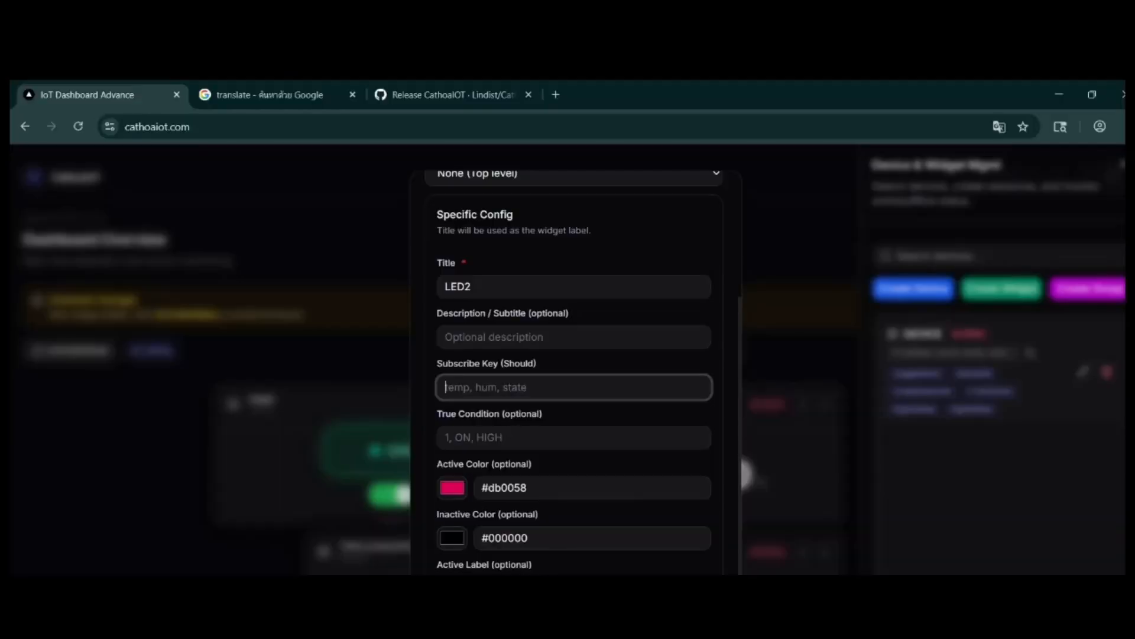
pyautogui.hotkey('ctrl', 'v')
pyautogui.click(539, 438)
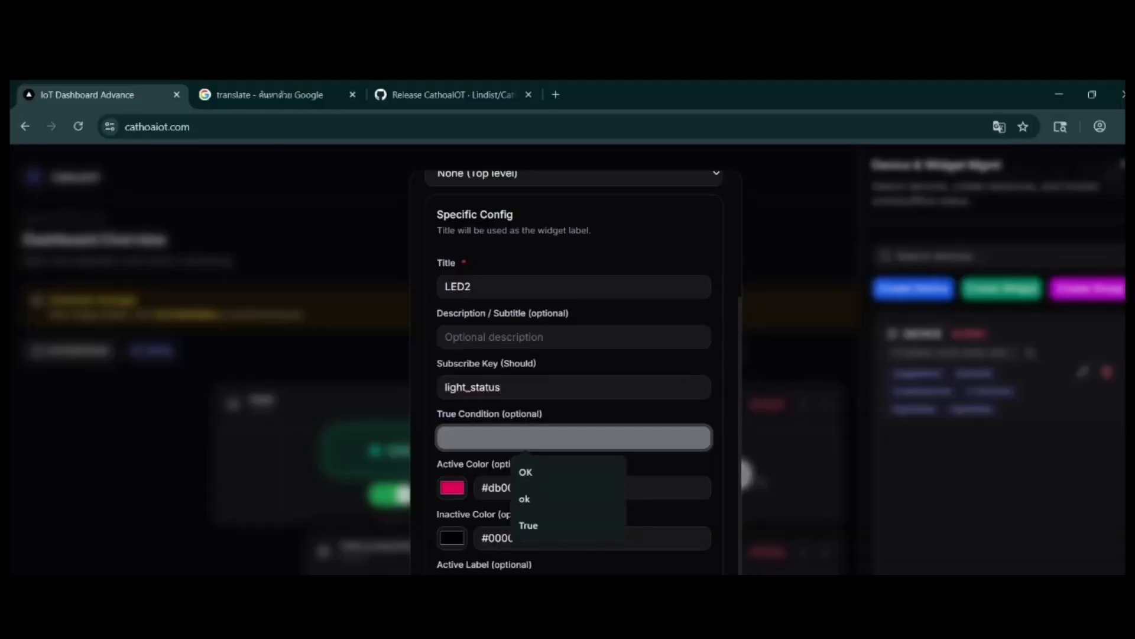
pyautogui.write('ON')
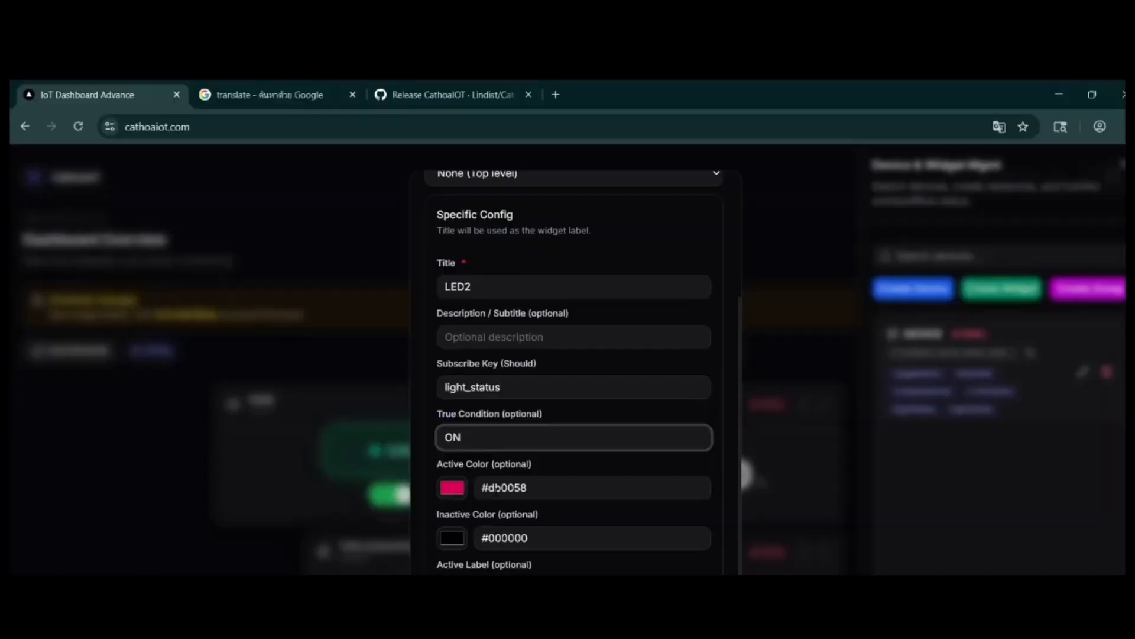
# Step: Add the description LEDforStatus to the LED2 widget and create it
pyautogui.scroll(-1, 527, 263)
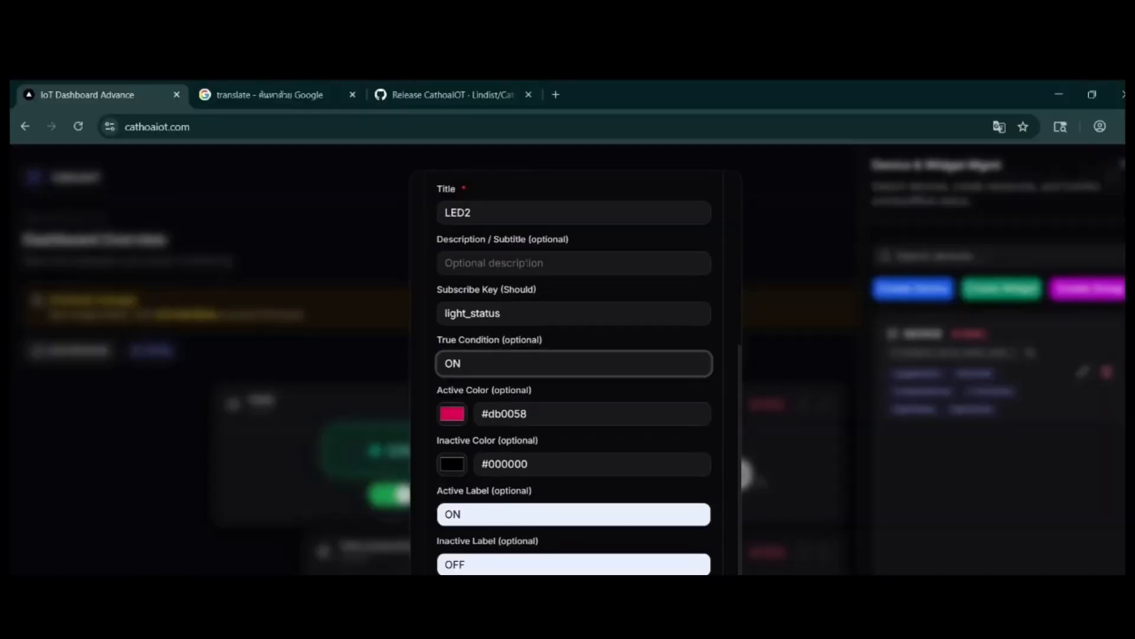
pyautogui.click(526, 262)
pyautogui.write('LEDfoe')
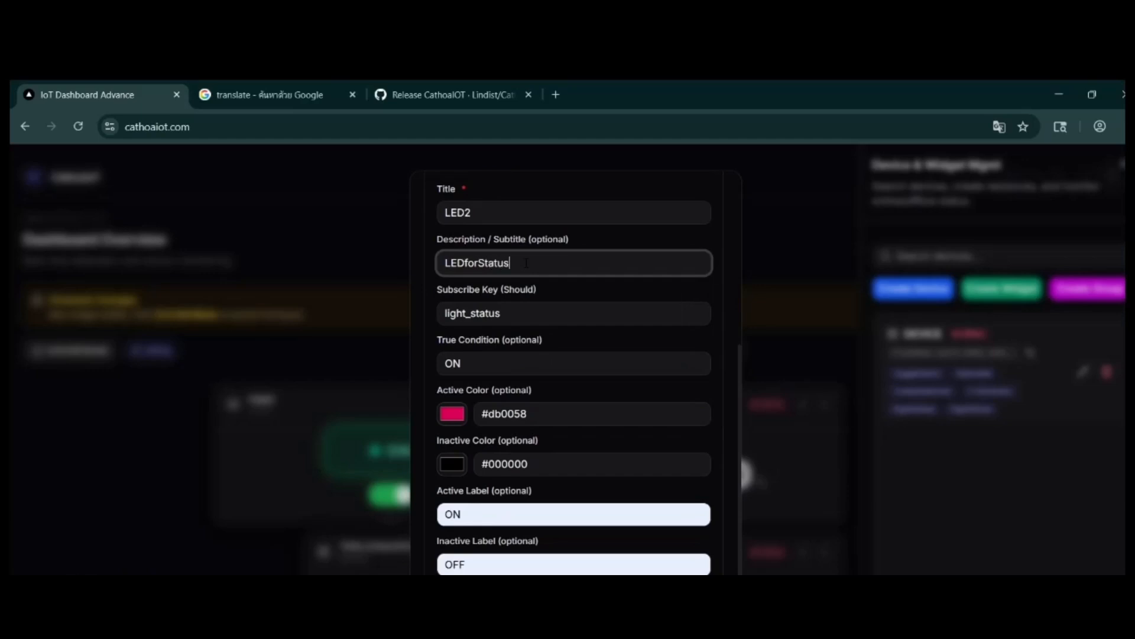
pyautogui.press('Return')
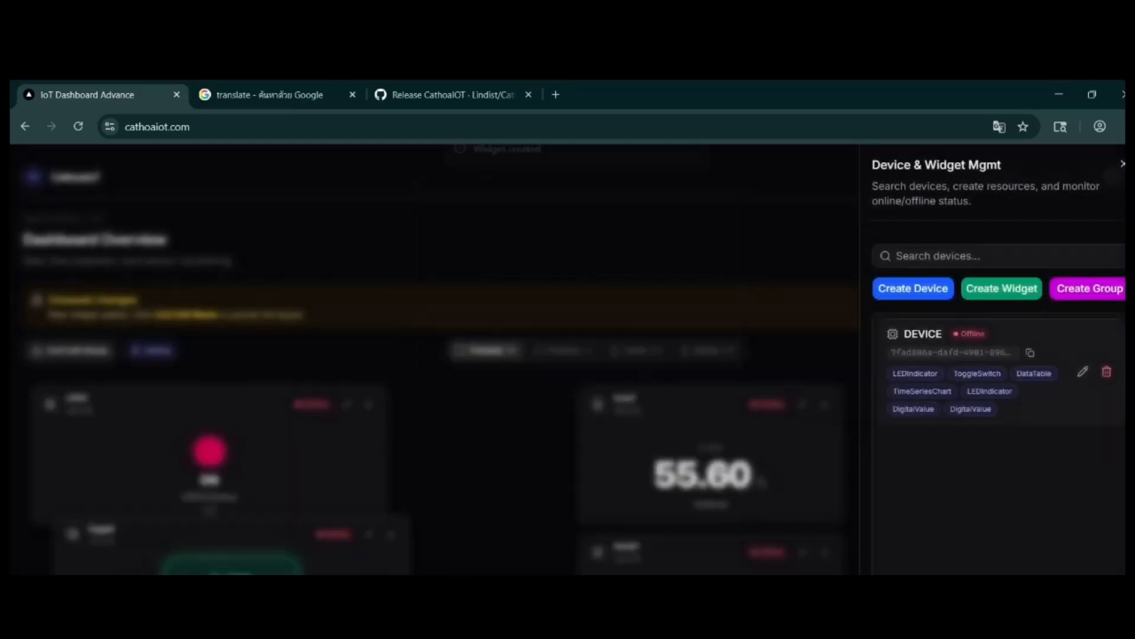
# Step: Close the device and widget management view and move the LED2 widget directly above the toggle widget, beside hum1
pyautogui.click(365, 508)
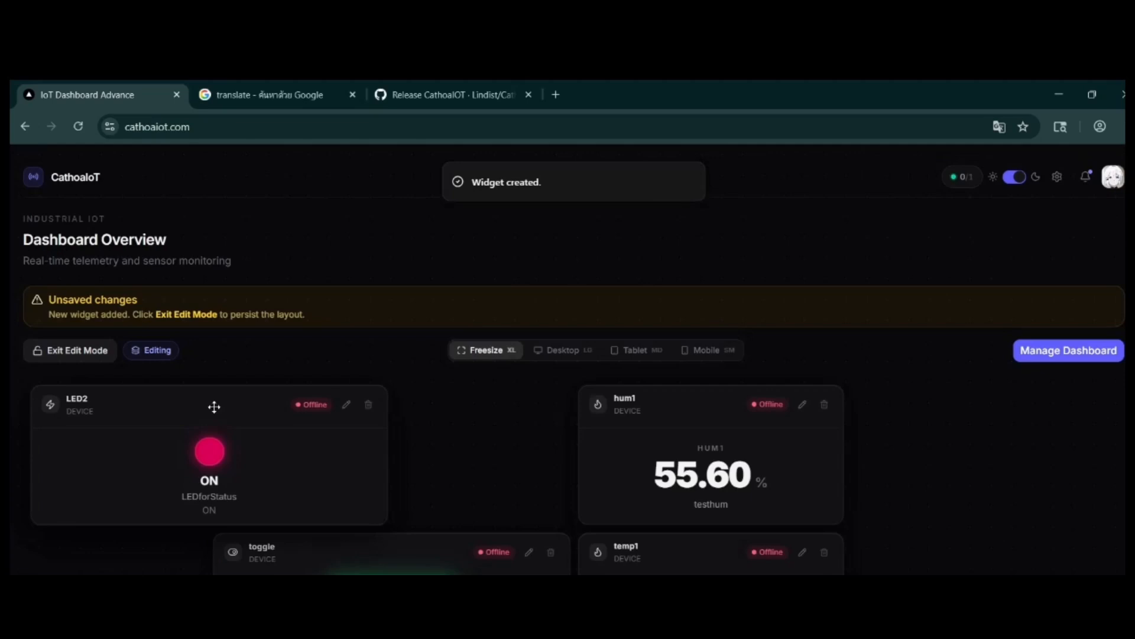
pyautogui.moveTo(215, 407); pyautogui.dragTo(287, 445)
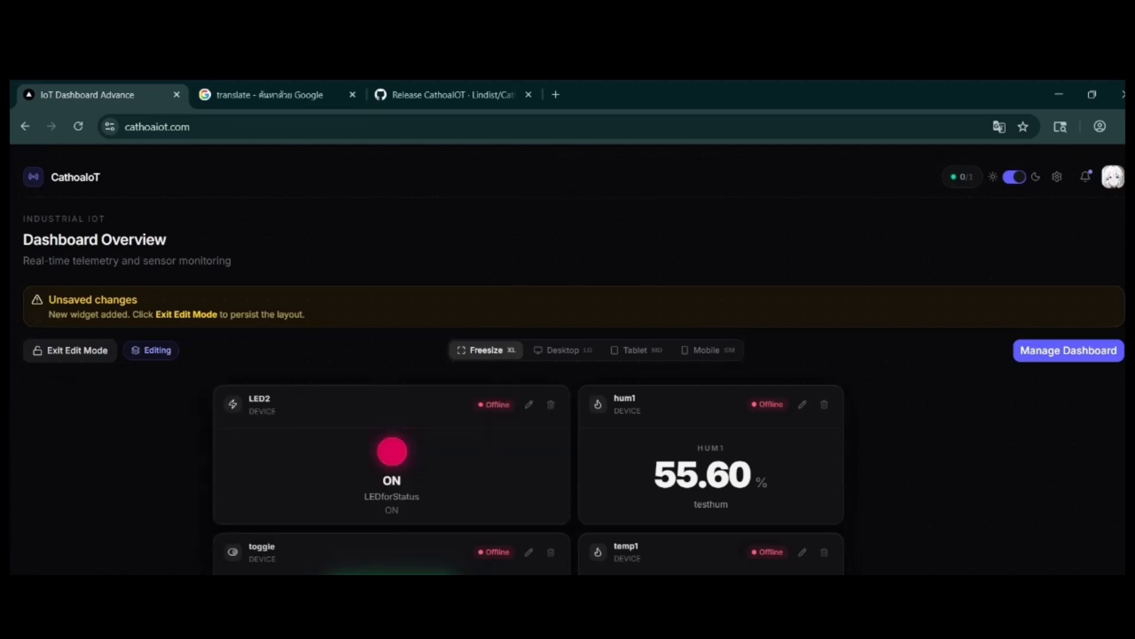
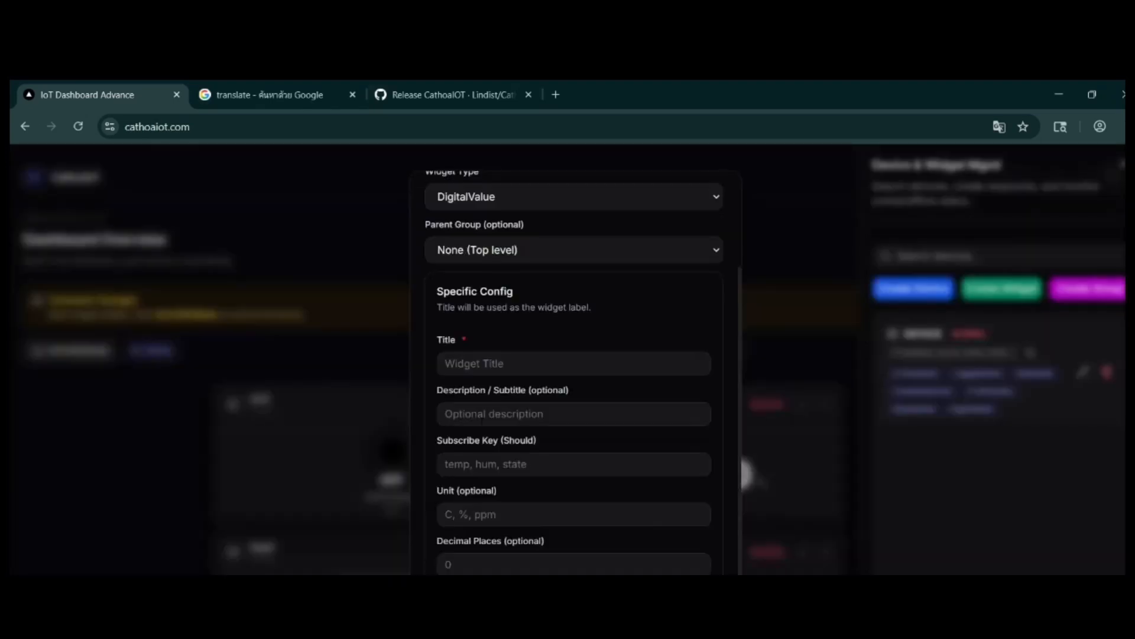
# Step: Start creating a Slider widget for DEVICE and title it SpeedMotor
pyautogui.scroll(3, 573, 355)
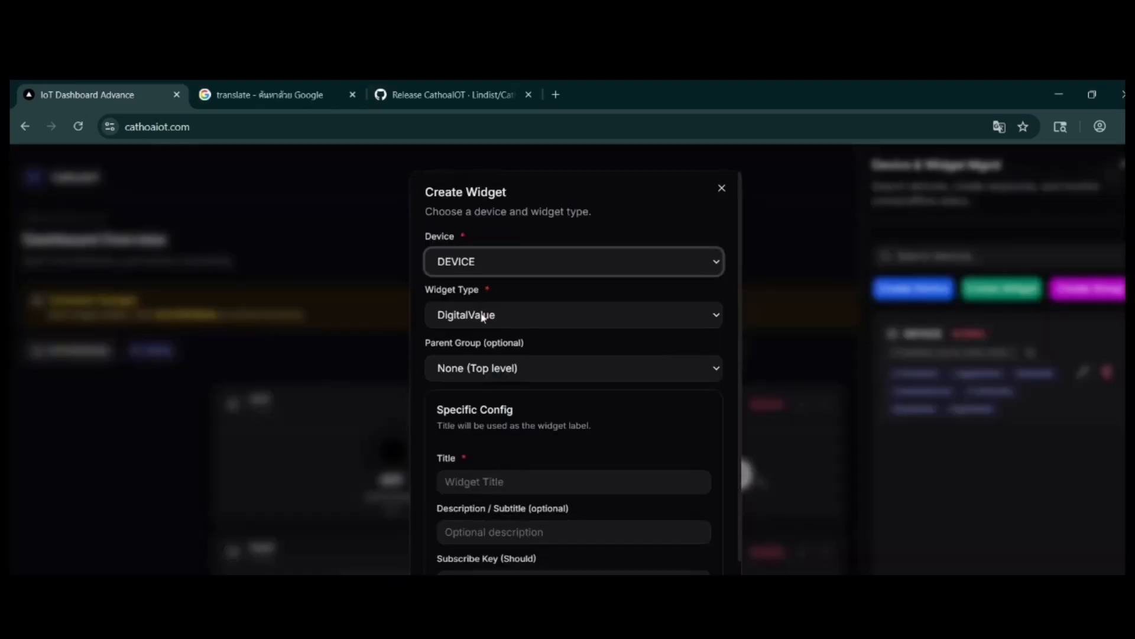
pyautogui.click(482, 315)
pyautogui.click(496, 413)
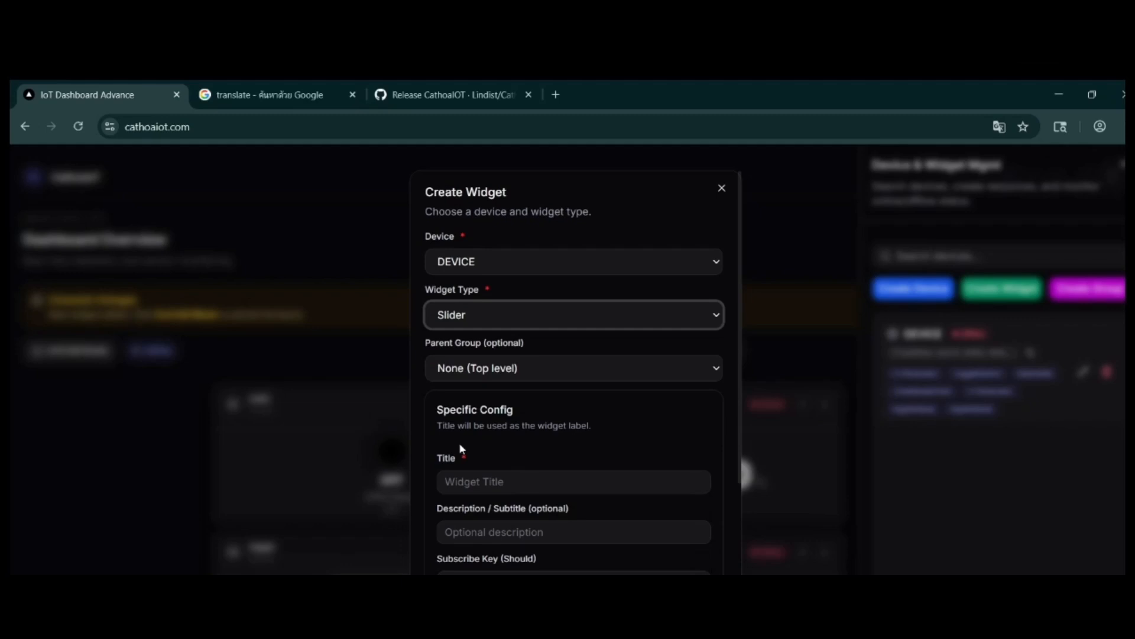
pyautogui.click(531, 488)
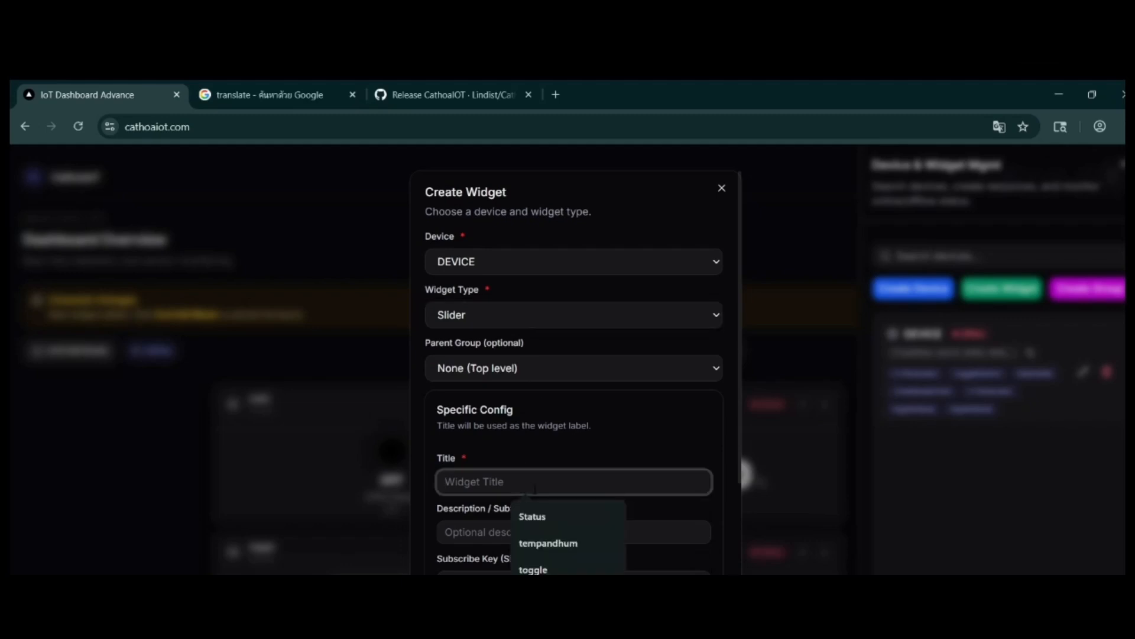
pyautogui.write('SpeedMotor')
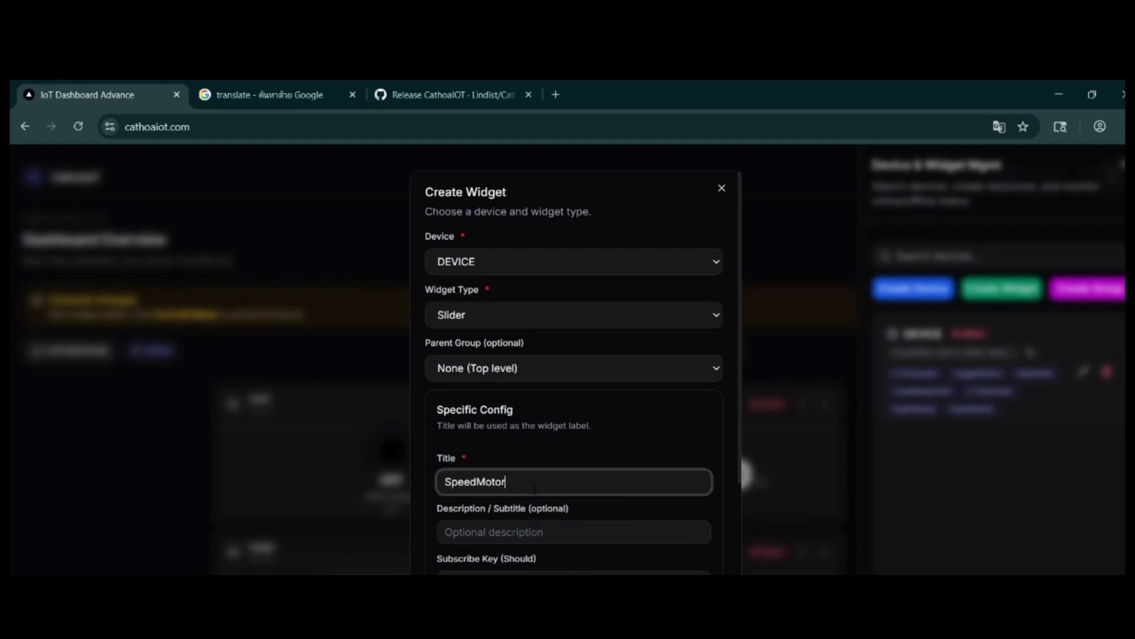
pyautogui.press('Tab')
pyautogui.scroll(-3, 534, 488)
pyautogui.press('Tab')
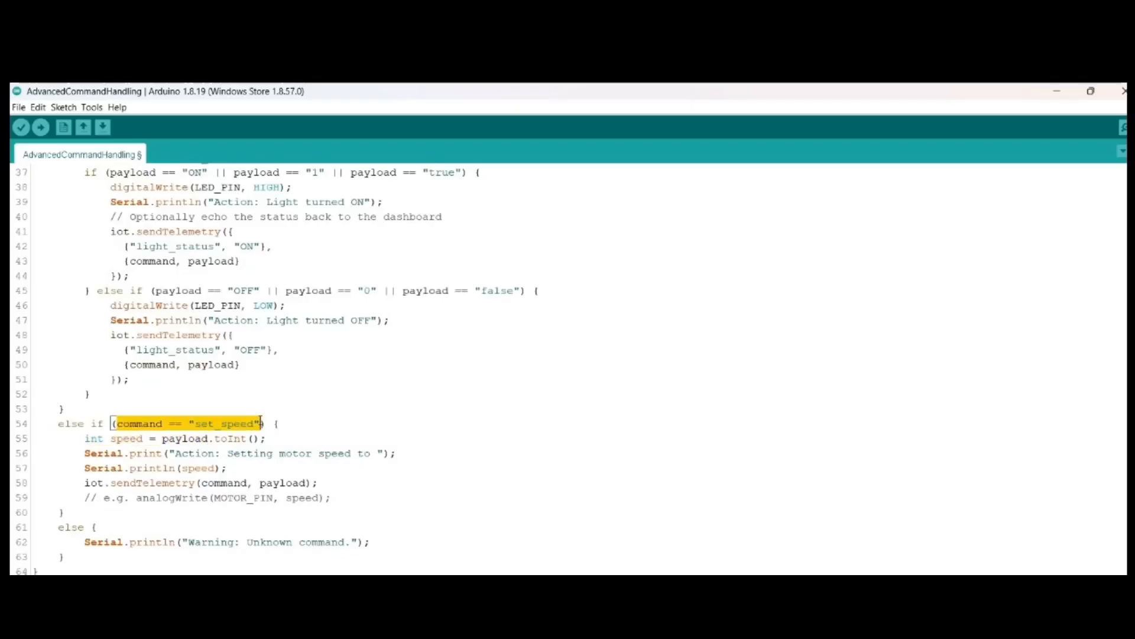
# Step: In the AdvancedCommandHandling sketch, examine the set_speed branch and its sendTelemetry call, comparing them with the toggle_light branch
pyautogui.scroll(-1, 425, 459)
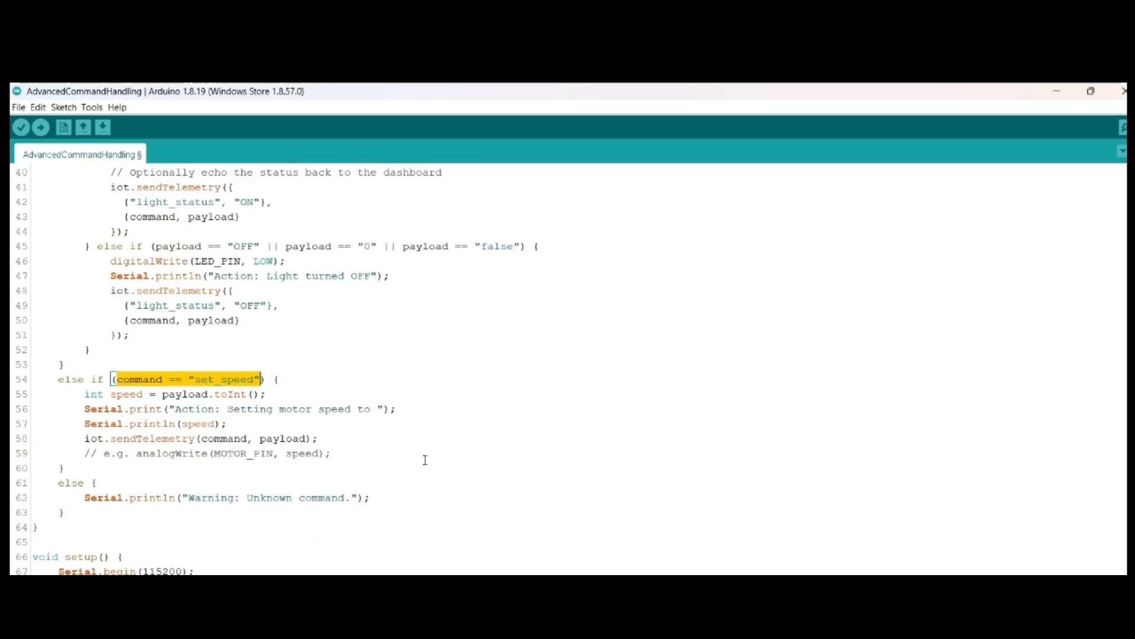
pyautogui.scroll(-1, 425, 459)
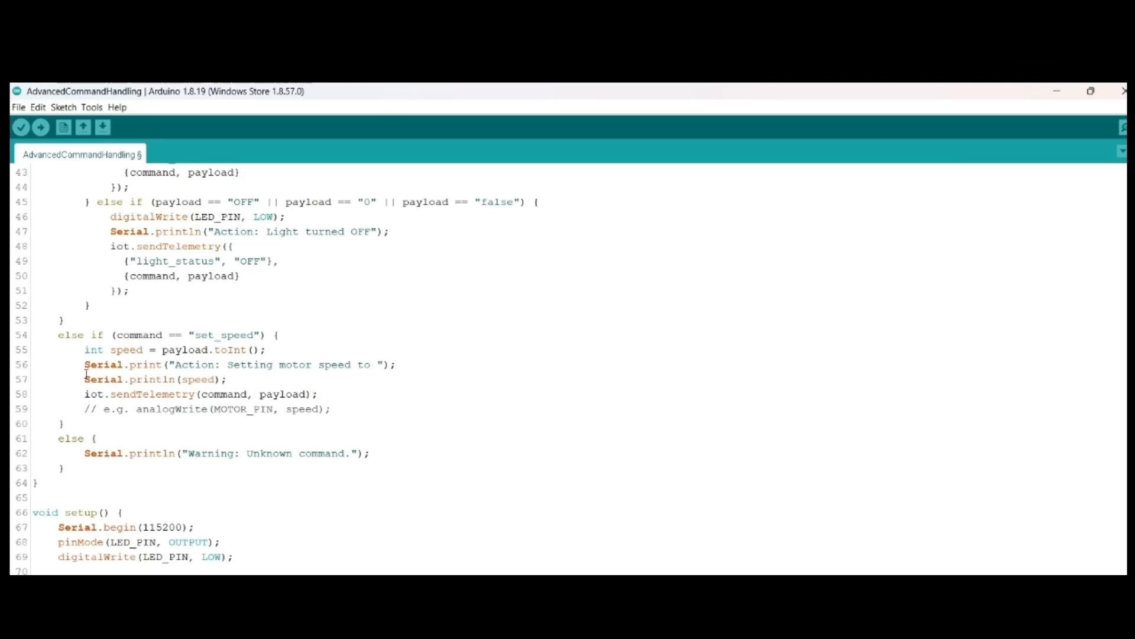
pyautogui.moveTo(84, 393); pyautogui.dragTo(319, 394)
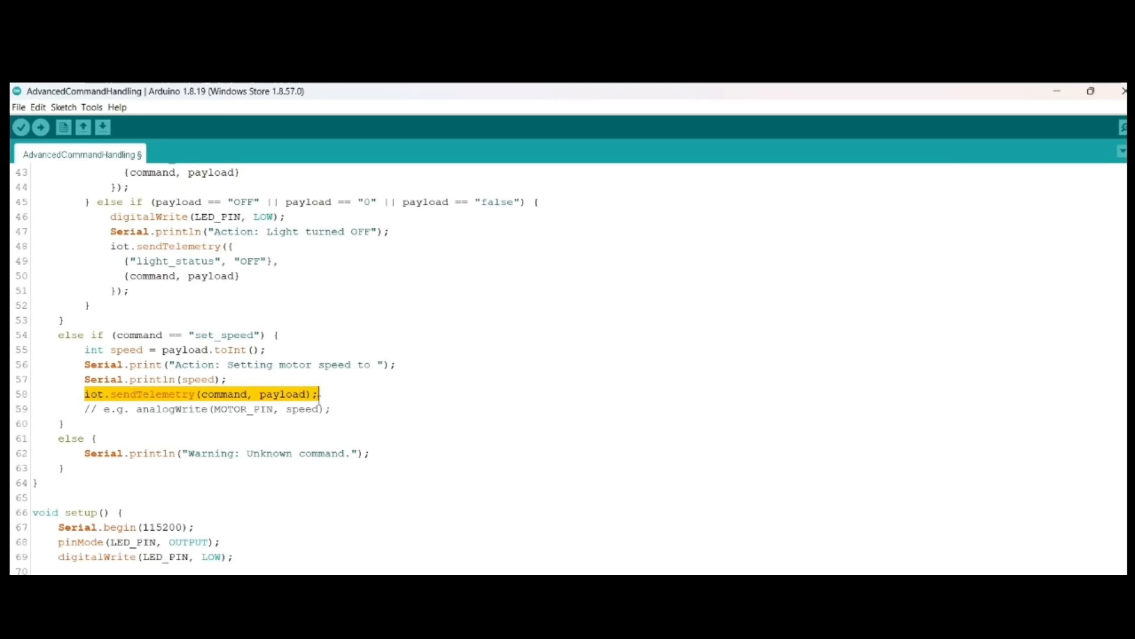
pyautogui.scroll(5, 296, 403)
pyautogui.moveTo(84, 290); pyautogui.dragTo(240, 291)
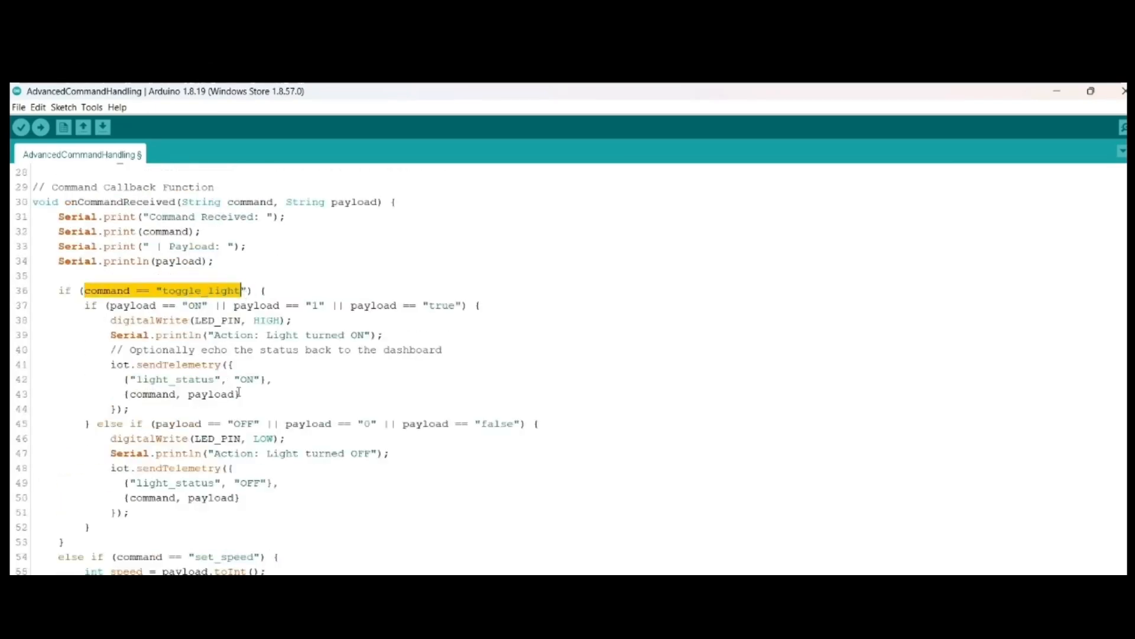
pyautogui.scroll(-3, 231, 414)
pyautogui.moveTo(116, 424); pyautogui.dragTo(261, 423)
pyautogui.scroll(-2, 261, 423)
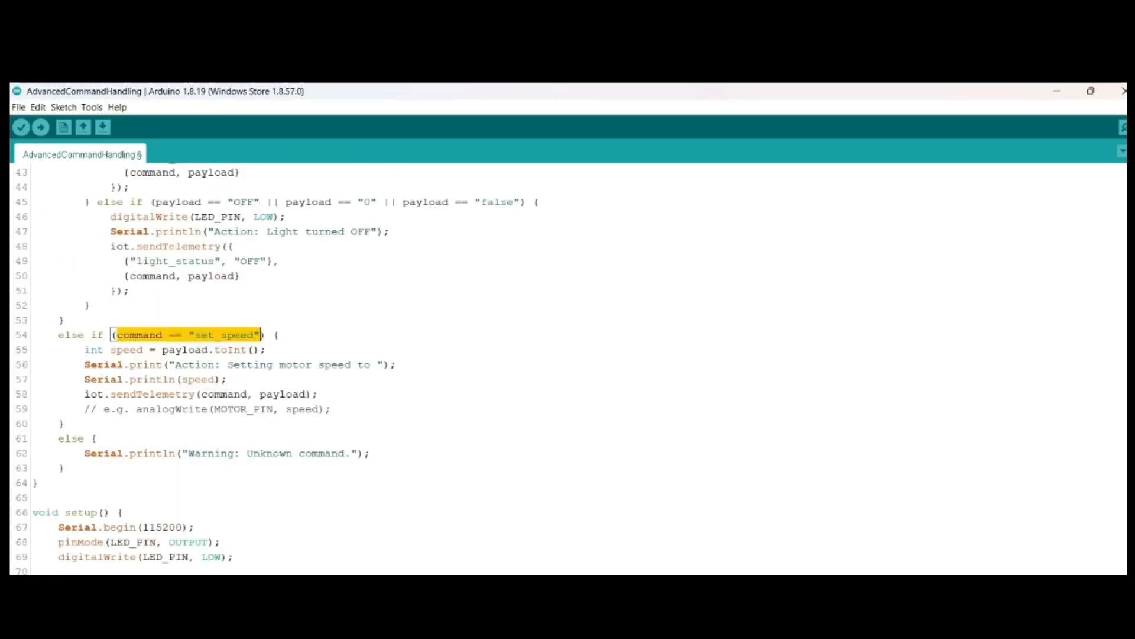
# Step: Open the serial monitor, set the dashboard's SpeedMotor slider to 54 % and check the command received by the device
pyautogui.click(1124, 129)
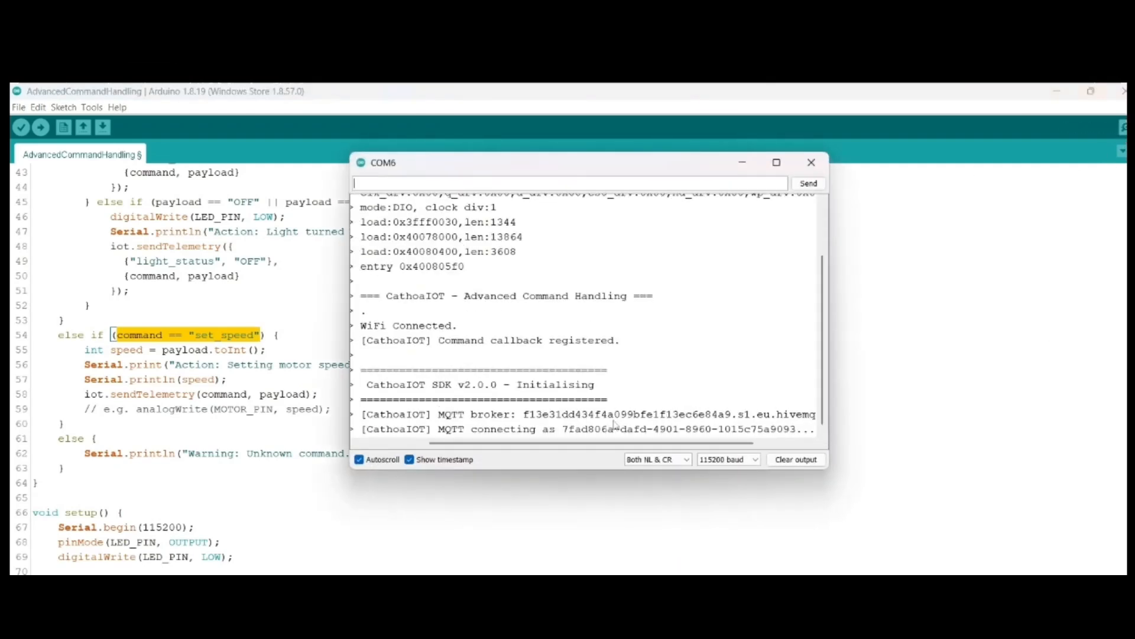
pyautogui.hotkey('alt', 'Tab')
pyautogui.moveTo(231, 488); pyautogui.dragTo(407, 493)
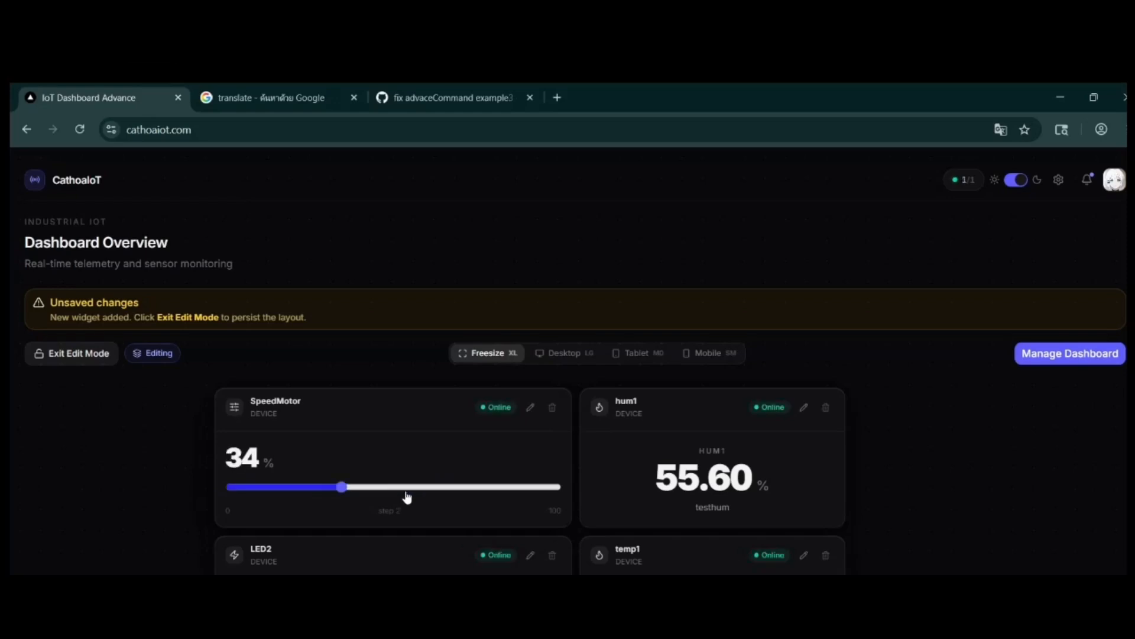
pyautogui.click(406, 492)
pyautogui.moveTo(277, 465); pyautogui.dragTo(227, 455)
pyautogui.click(720, 638)
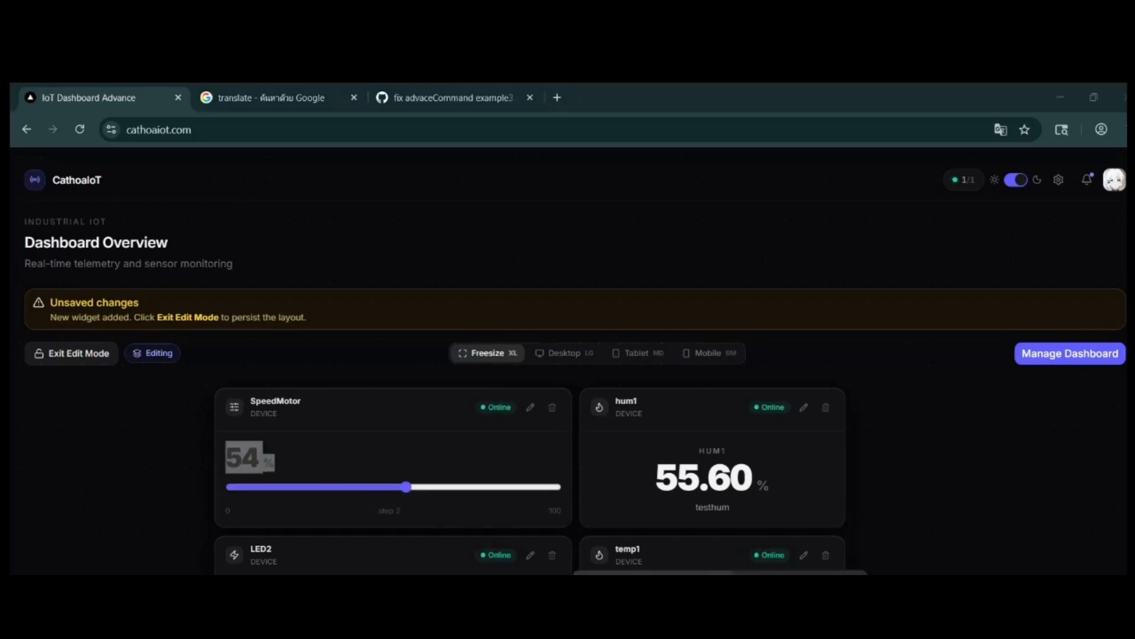
pyautogui.click(796, 604)
pyautogui.click(752, 159)
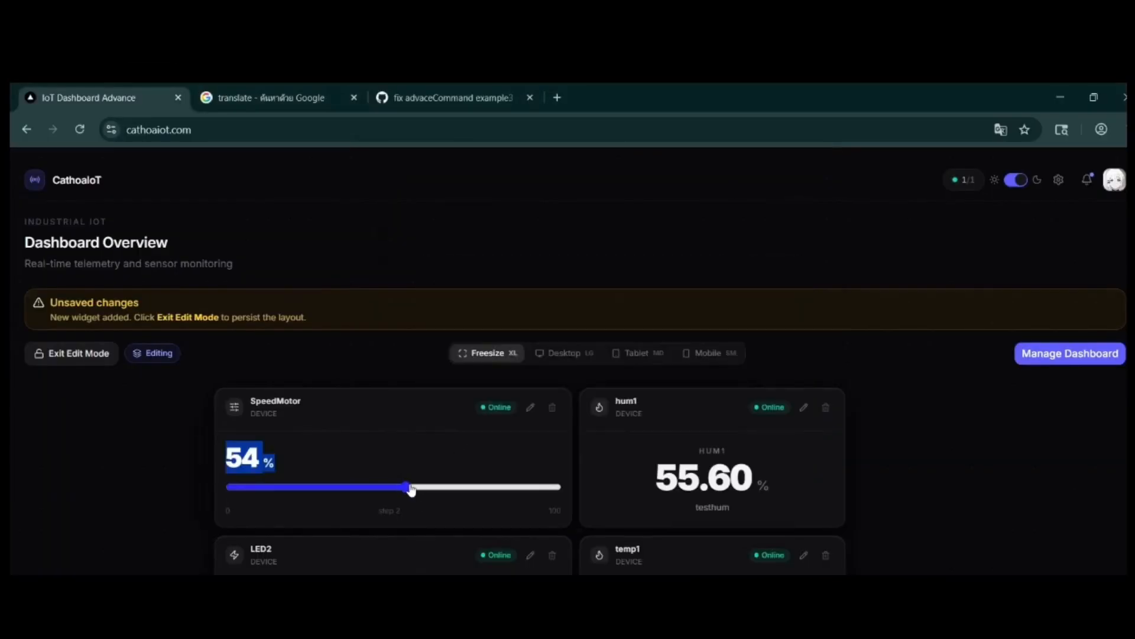
# Step: Test the SpeedMotor slider at 100 % and 34 %, checking the received set_speed commands in the serial monitor
pyautogui.moveTo(411, 490); pyautogui.dragTo(561, 486)
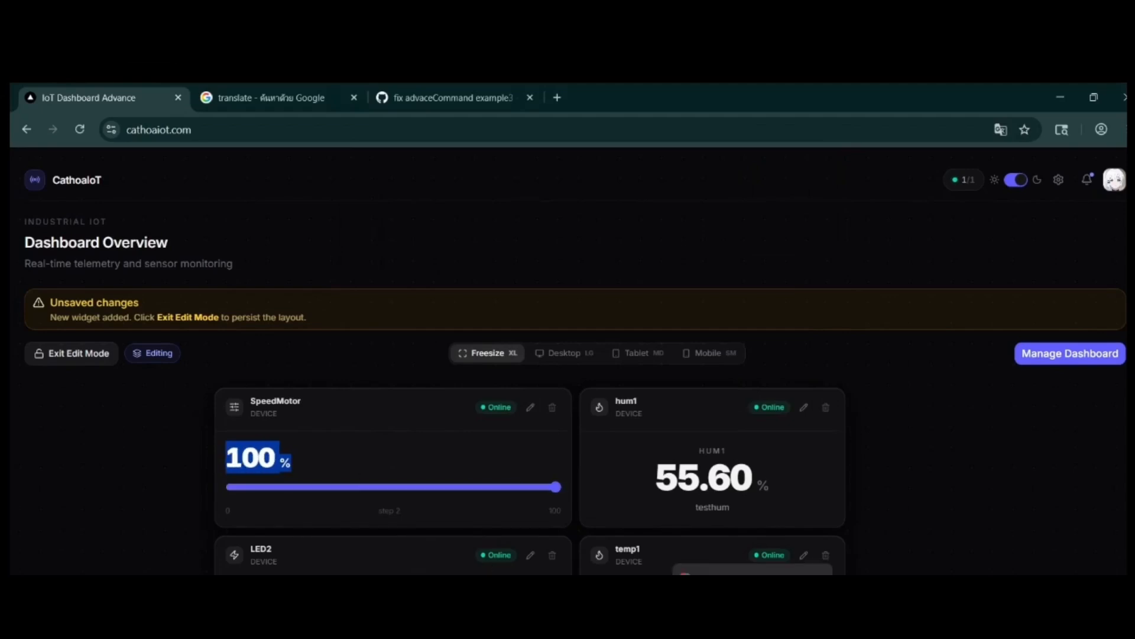
pyautogui.click(640, 591)
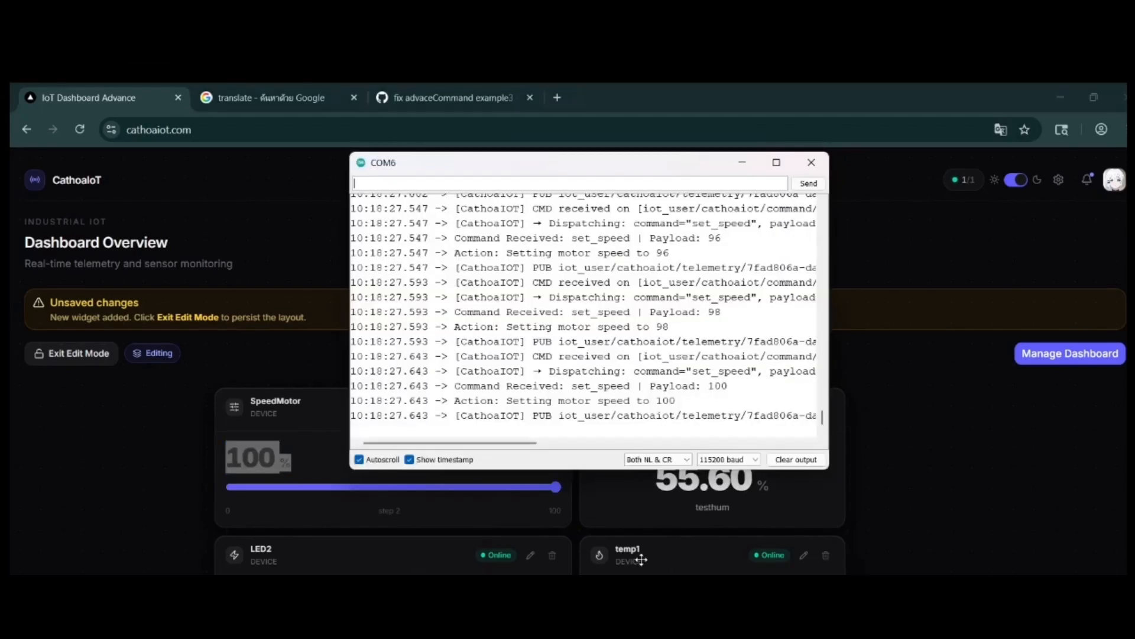
pyautogui.click(742, 161)
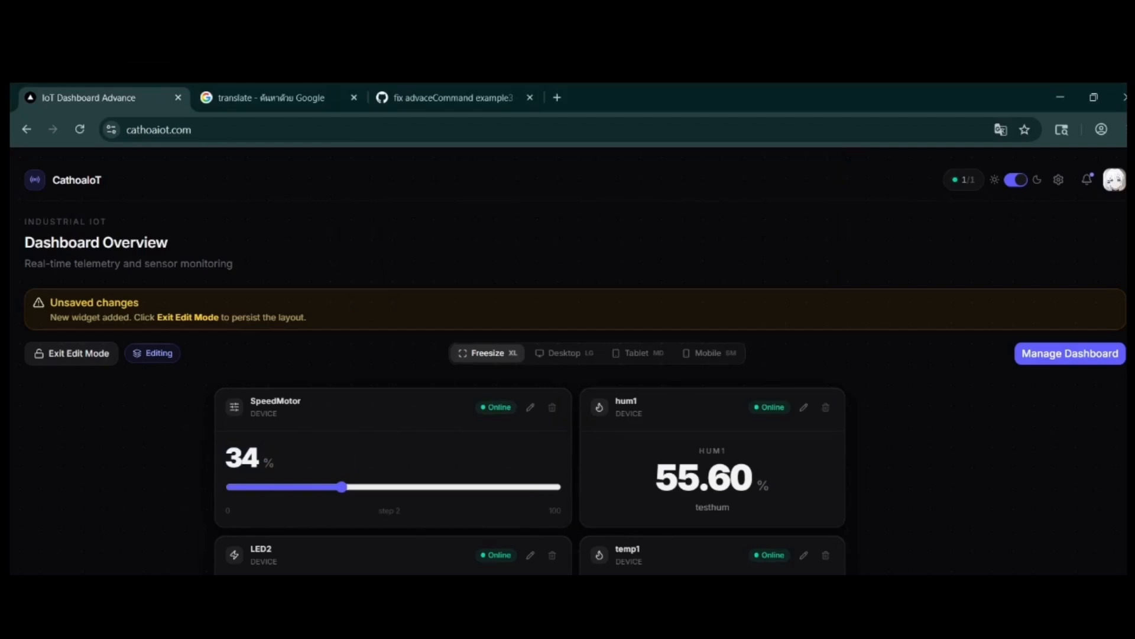
pyautogui.click(636, 592)
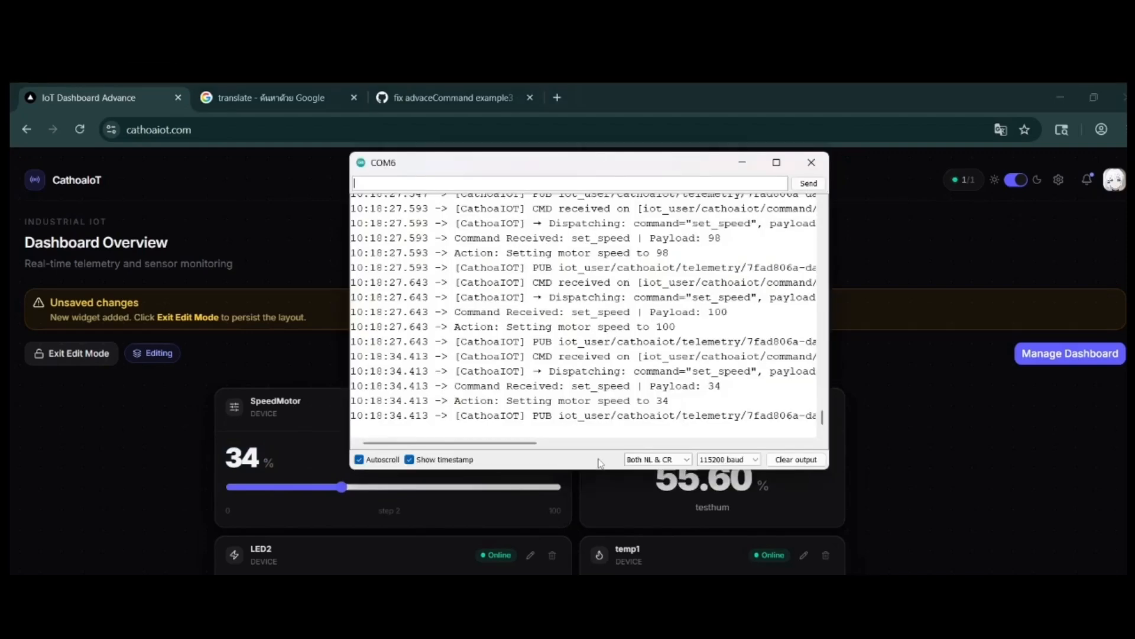
pyautogui.click(742, 162)
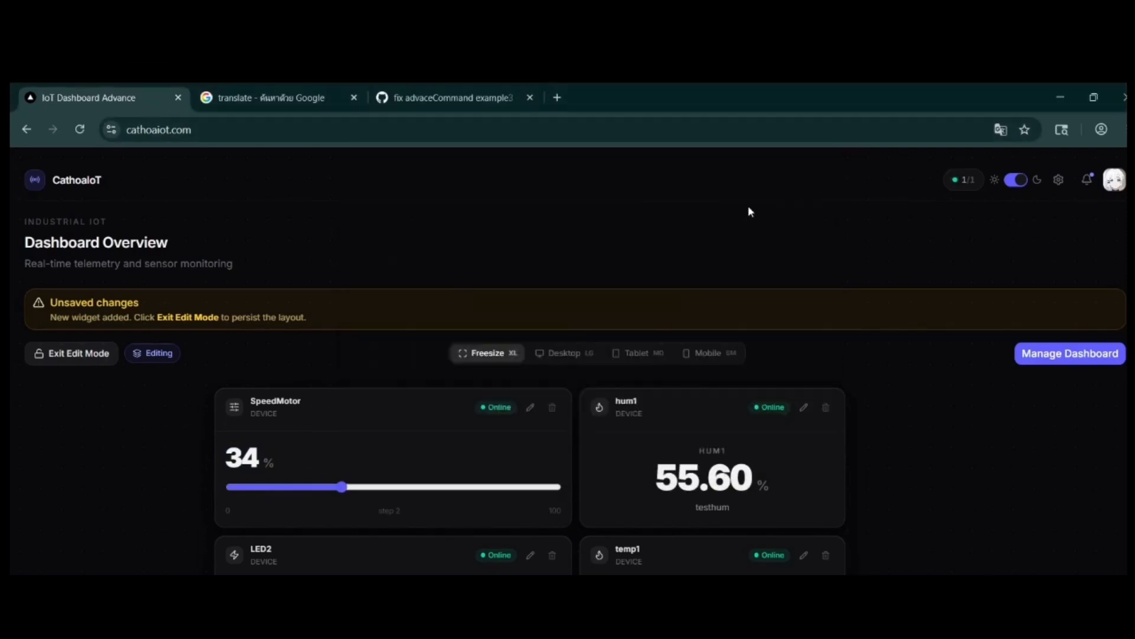
pyautogui.scroll(-6, 600, 537)
pyautogui.scroll(6, 601, 544)
# Step: Switch to the Arduino IDE and open the SimplifiedInstantiation example from the CathoaIOT library
pyautogui.click(686, 569)
pyautogui.click(18, 107)
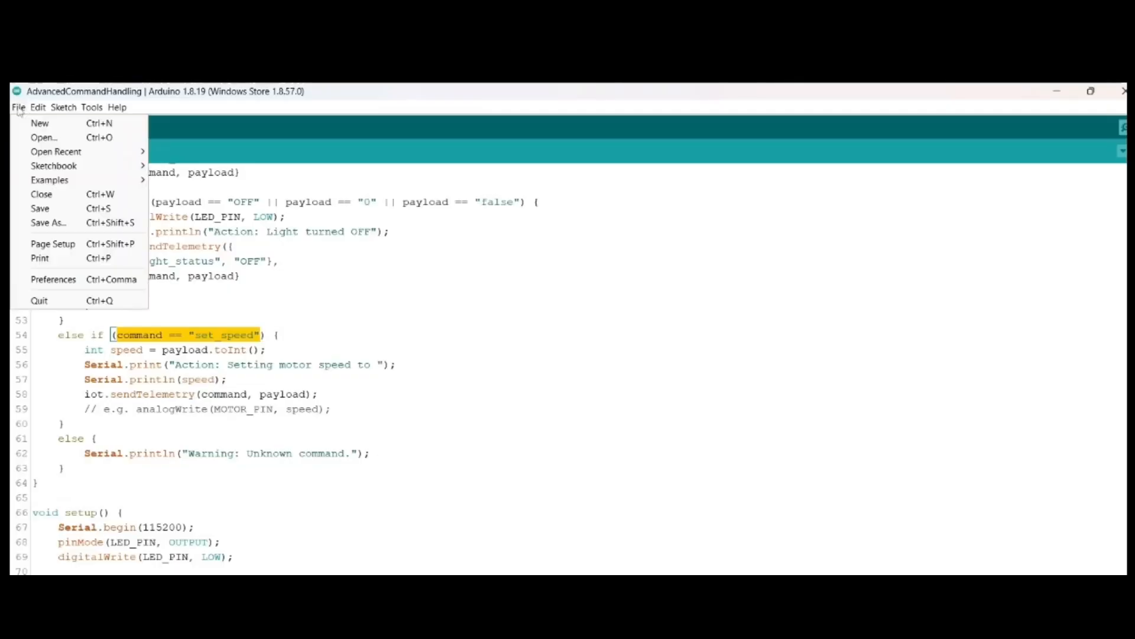
pyautogui.moveTo(50, 180)
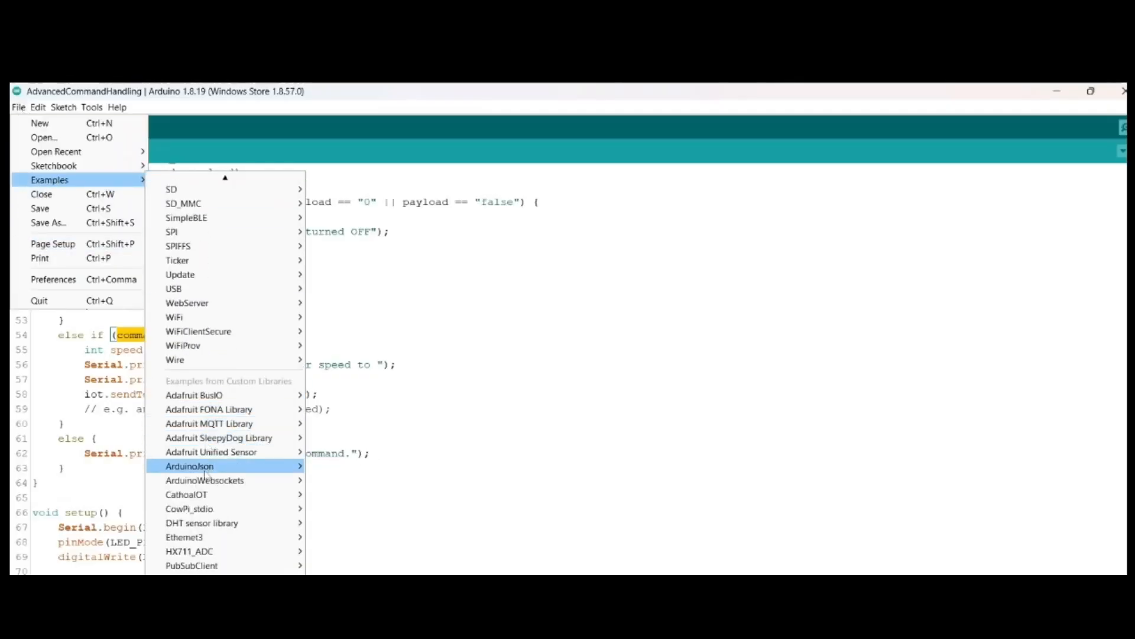
pyautogui.moveTo(201, 494)
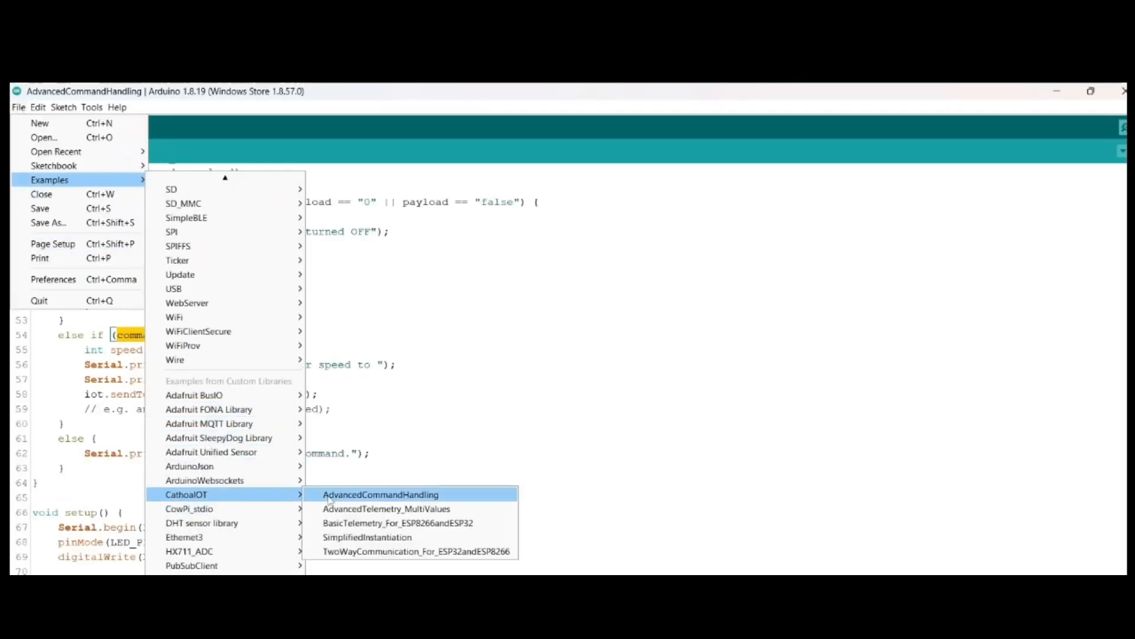
pyautogui.click(379, 537)
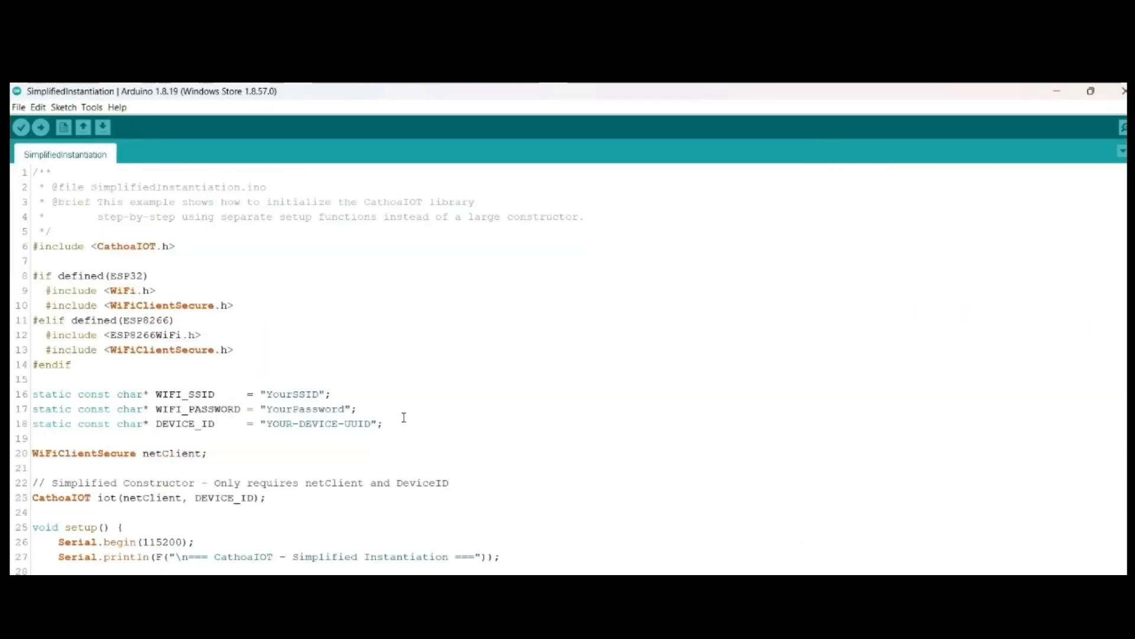
# Step: Read through the SimplifiedInstantiation example's Wi-Fi settings, constructor and MQTT setter methods
pyautogui.scroll(-2, 393, 425)
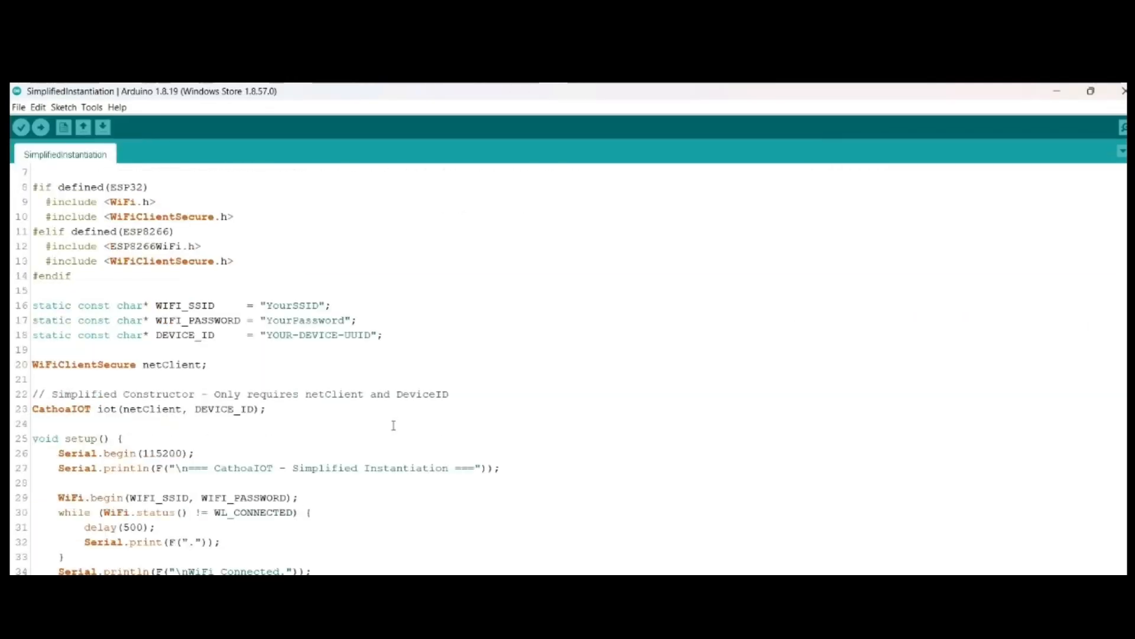
pyautogui.scroll(-3, 394, 425)
pyautogui.scroll(5, 393, 425)
pyautogui.scroll(-3, 393, 429)
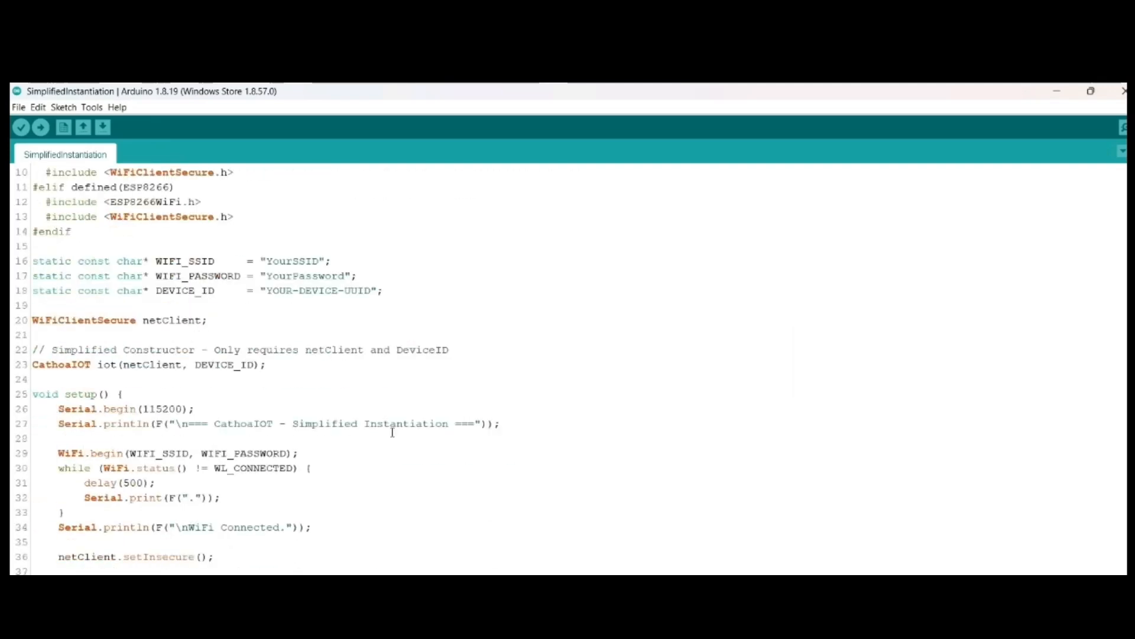
pyautogui.scroll(-7, 392, 433)
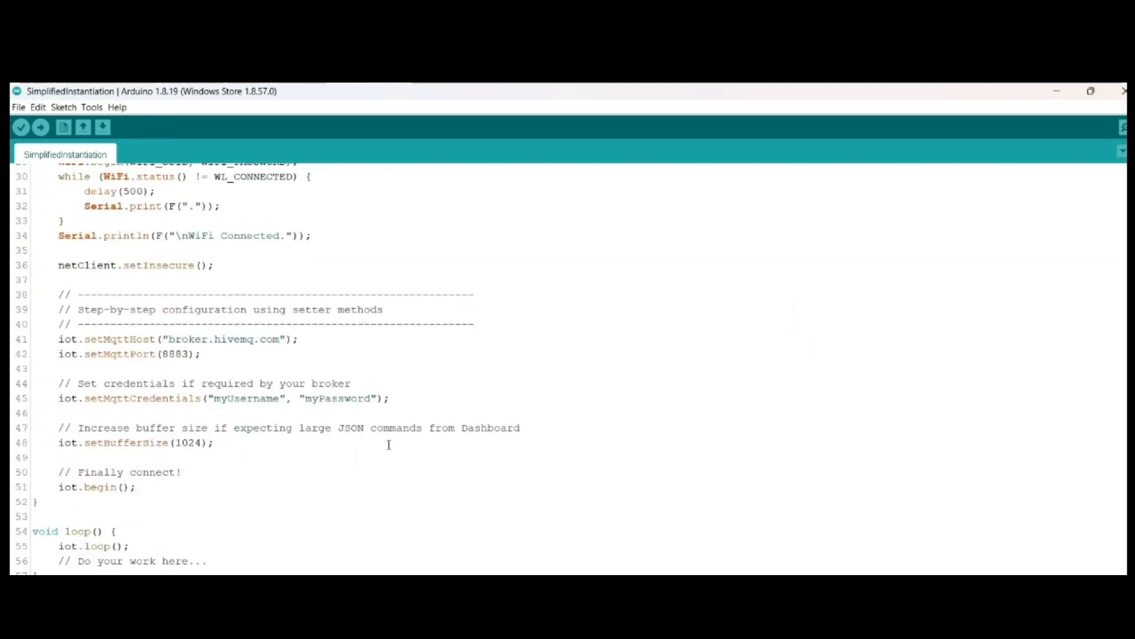
pyautogui.scroll(1, 388, 444)
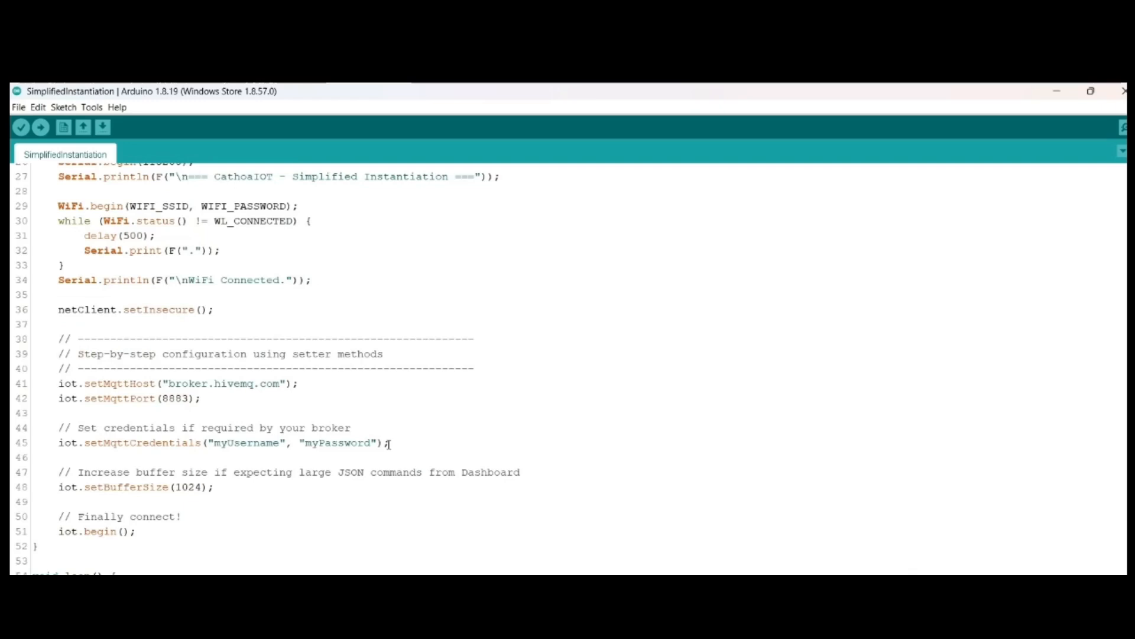
pyautogui.scroll(8, 389, 444)
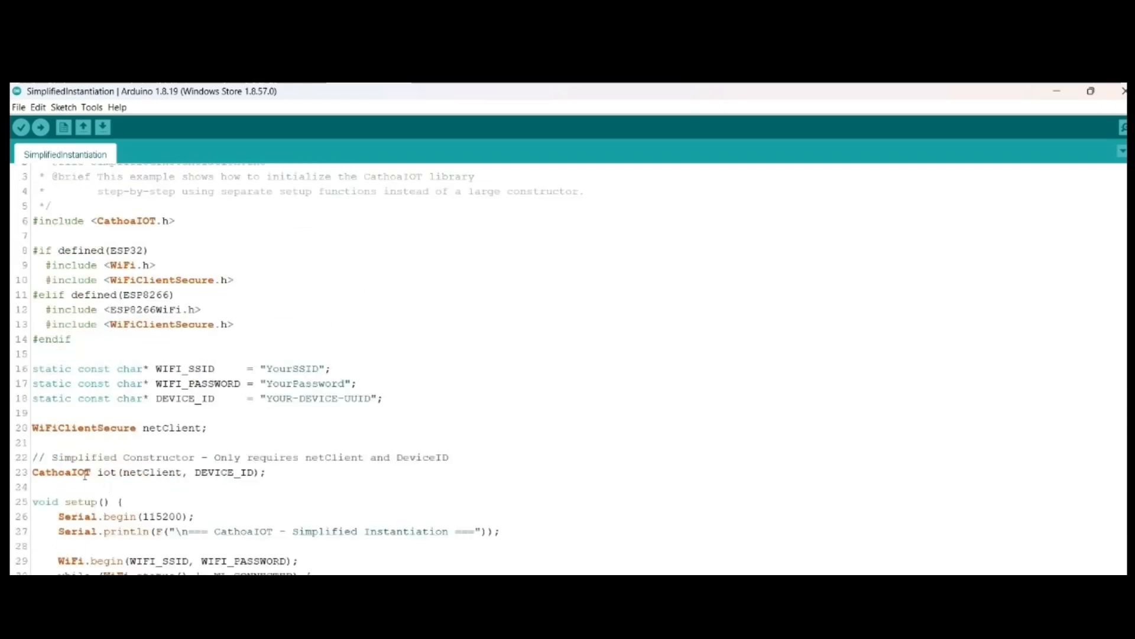
# Step: Examine the simplified constructor's DEVICE_ID argument and the setup code below it, and close the SimplifiedInstantiation sketch
pyautogui.moveTo(98, 472); pyautogui.dragTo(15, 448)
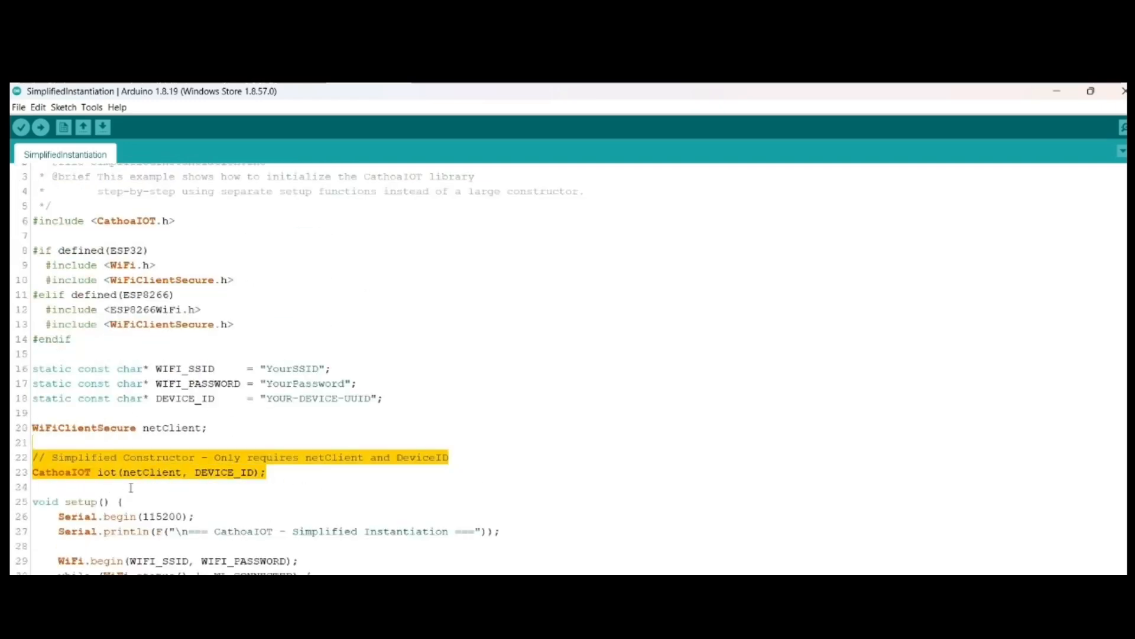
pyautogui.click(131, 488)
pyautogui.moveTo(254, 473); pyautogui.dragTo(195, 474)
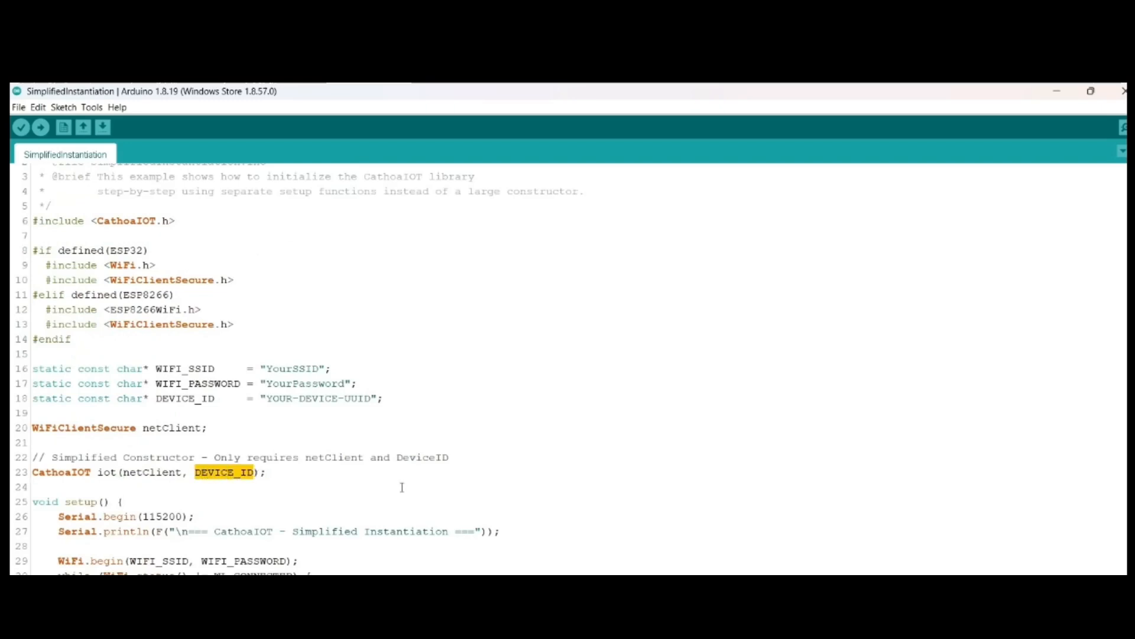
pyautogui.click(402, 487)
pyautogui.scroll(-9, 402, 487)
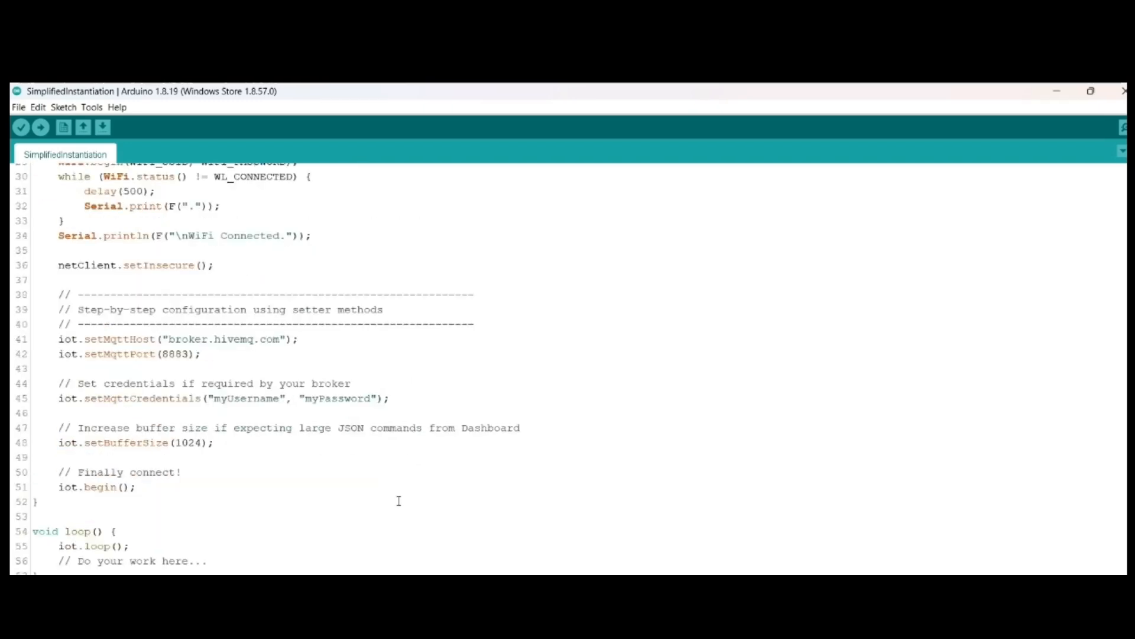
pyautogui.scroll(10, 189, 320)
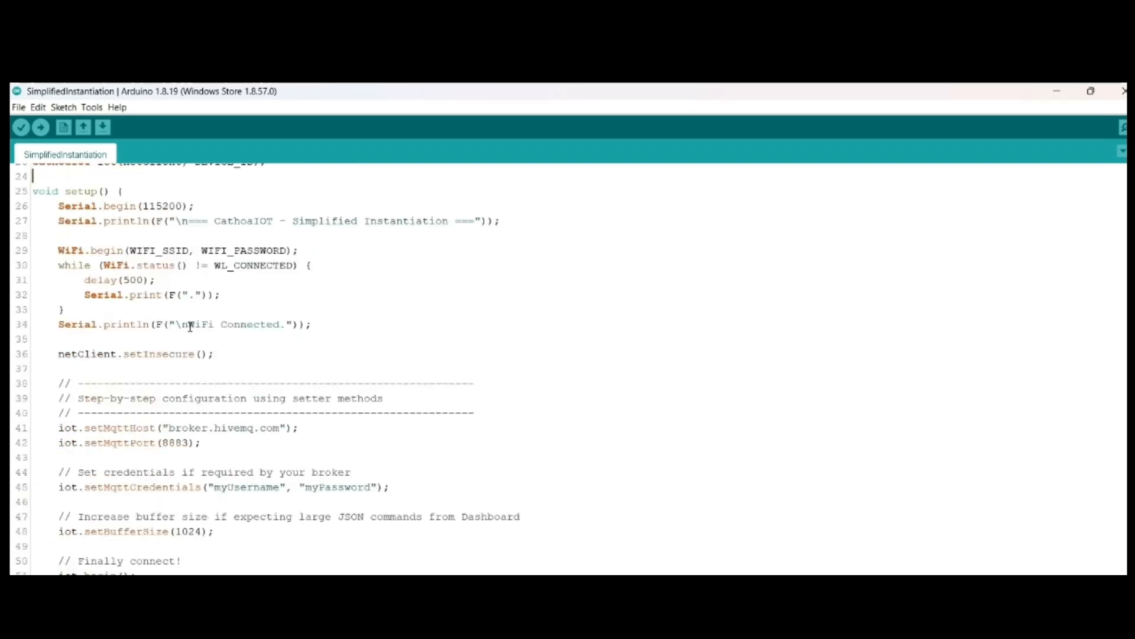
pyautogui.click(1122, 90)
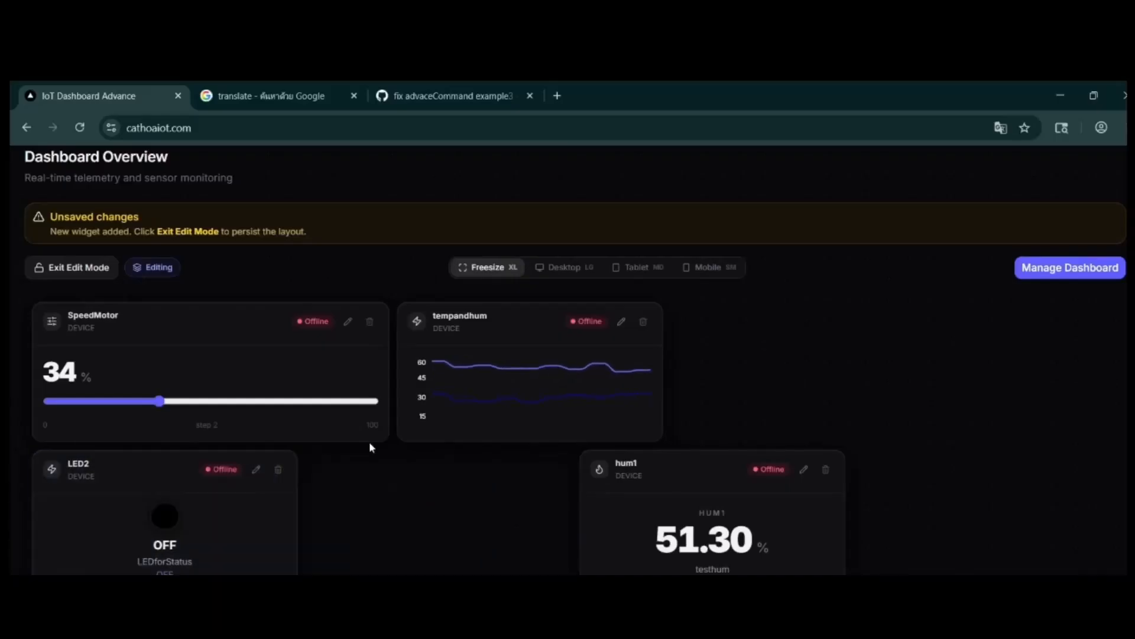
# Step: Narrow the SpeedMotor and toggle widgets to one column and place Table_tempandhum and Status in the dashboard's fourth column
pyautogui.moveTo(381, 438); pyautogui.dragTo(291, 436)
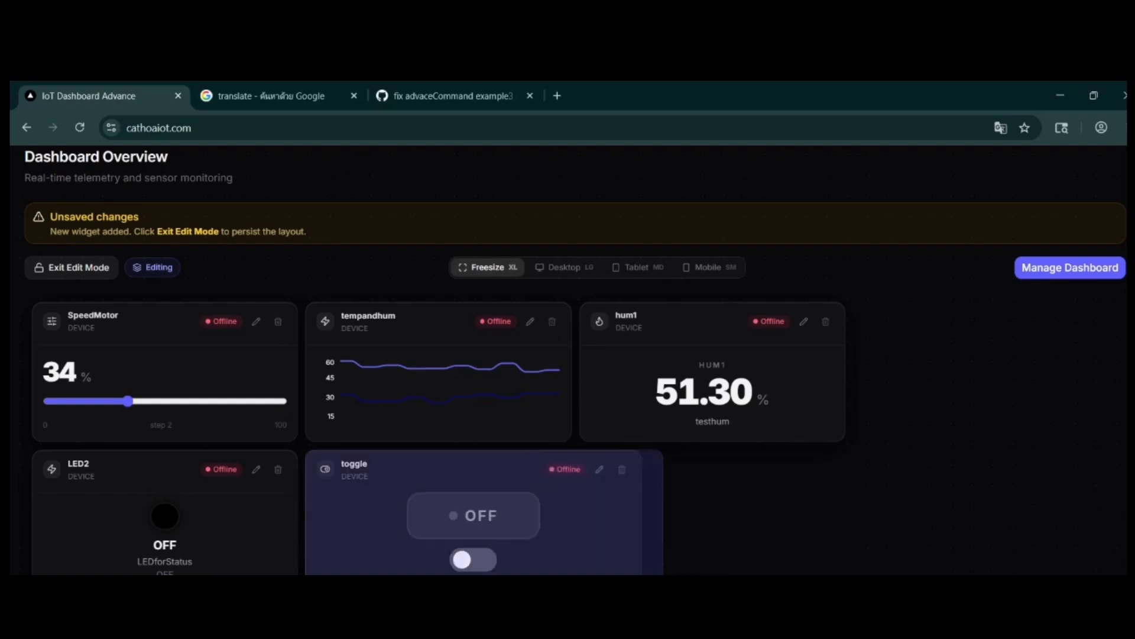
pyautogui.scroll(-4, 654, 473)
pyautogui.moveTo(436, 406); pyautogui.dragTo(987, 443)
pyautogui.moveTo(451, 554); pyautogui.dragTo(950, 568)
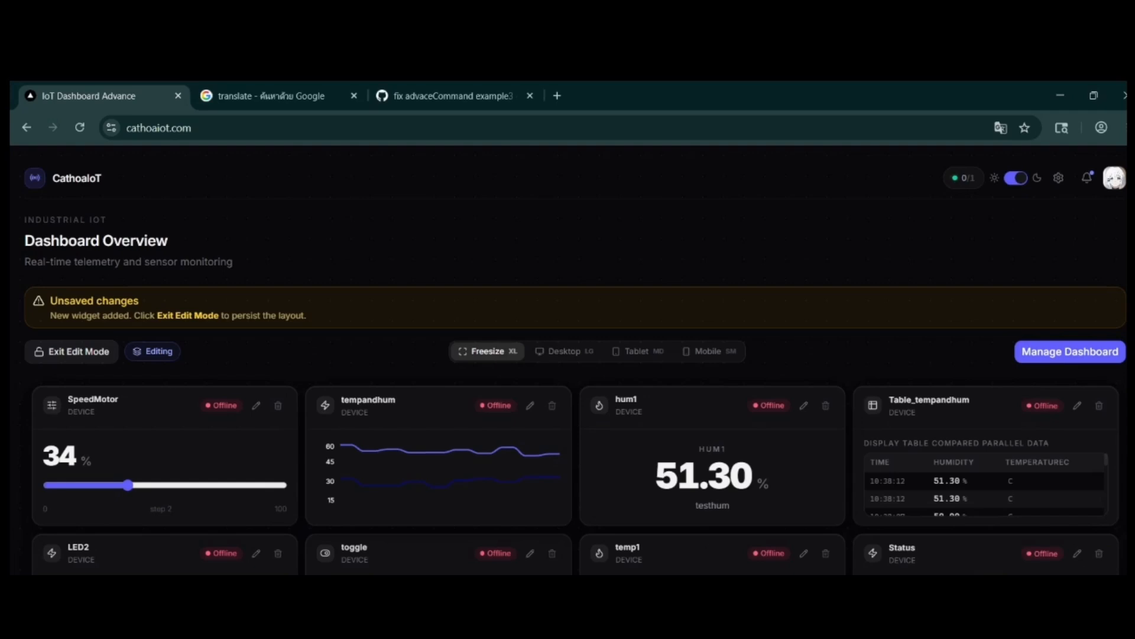
# Step: Open the SpeedMotor slider widget for editing and review its subscribe key, unit, range and step settings
pyautogui.click(257, 406)
pyautogui.scroll(-4, 442, 399)
pyautogui.scroll(4, 442, 403)
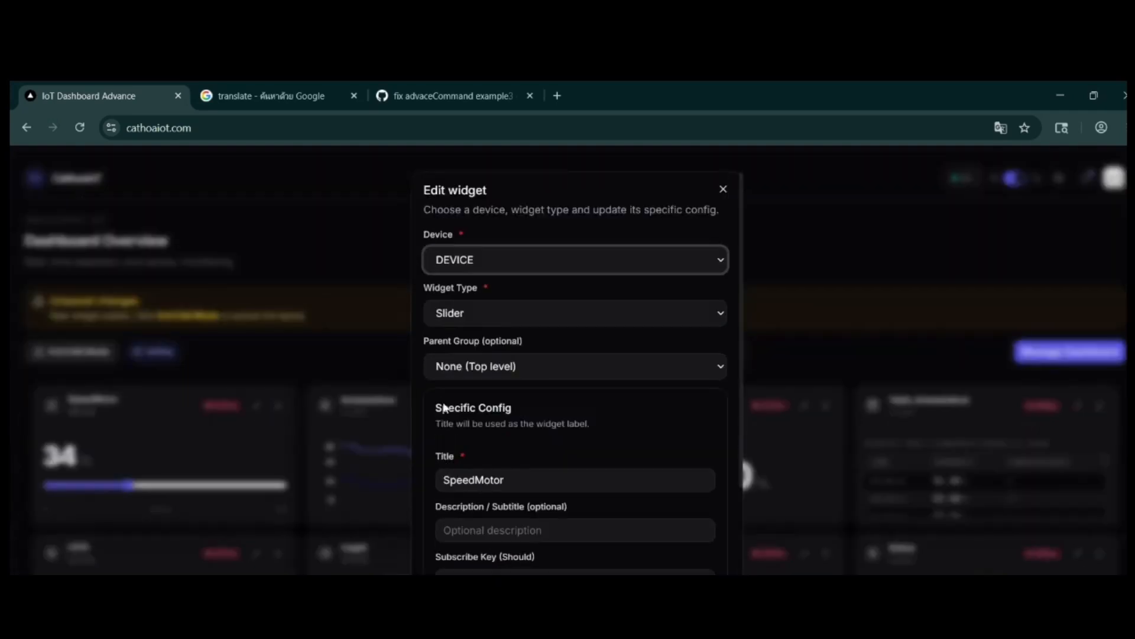
pyautogui.scroll(-4, 495, 299)
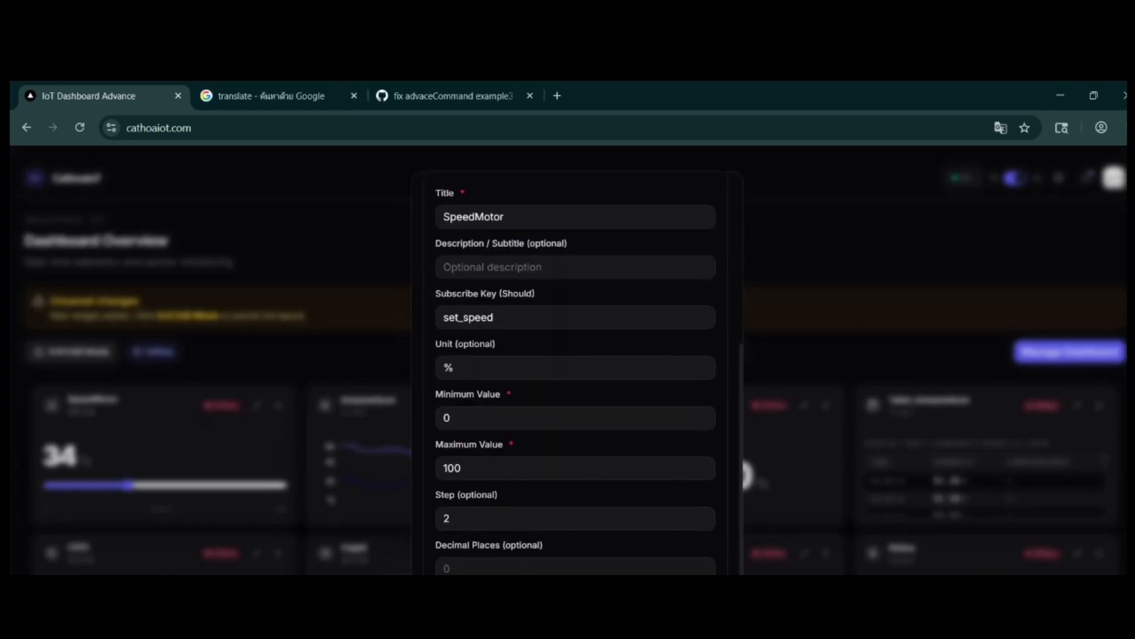
pyautogui.click(279, 408)
pyautogui.click(826, 553)
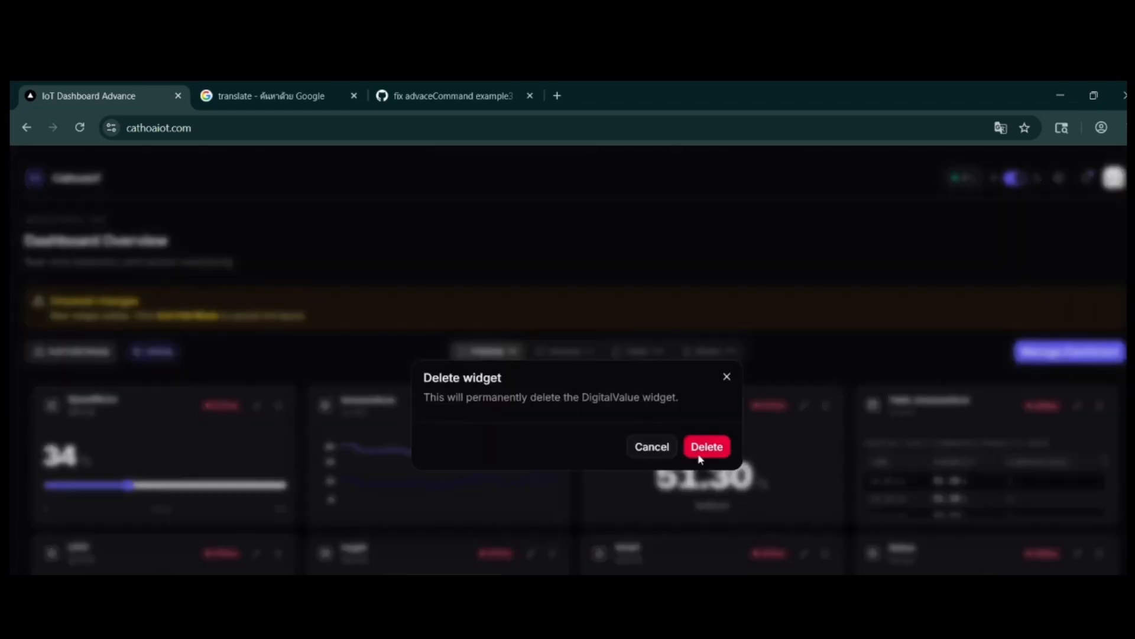
pyautogui.click(650, 447)
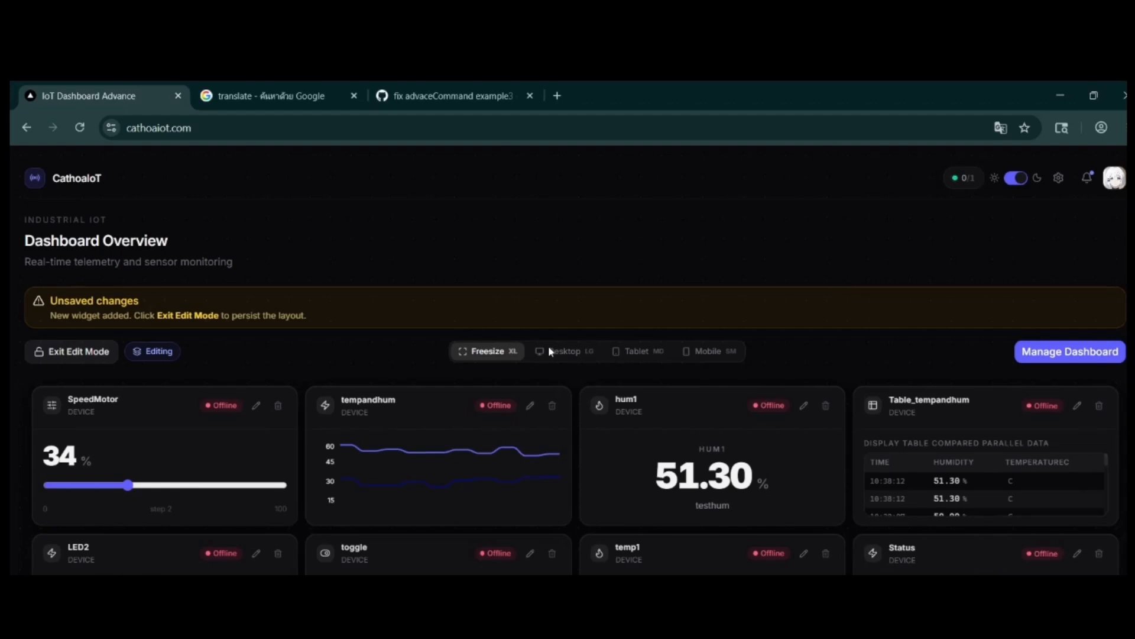
# Step: In the Desktop layout, place LED2 and Table_tempandhum in the second column and tempandhum and Status in the third
pyautogui.click(568, 351)
pyautogui.scroll(-5, 776, 448)
pyautogui.scroll(3, 715, 446)
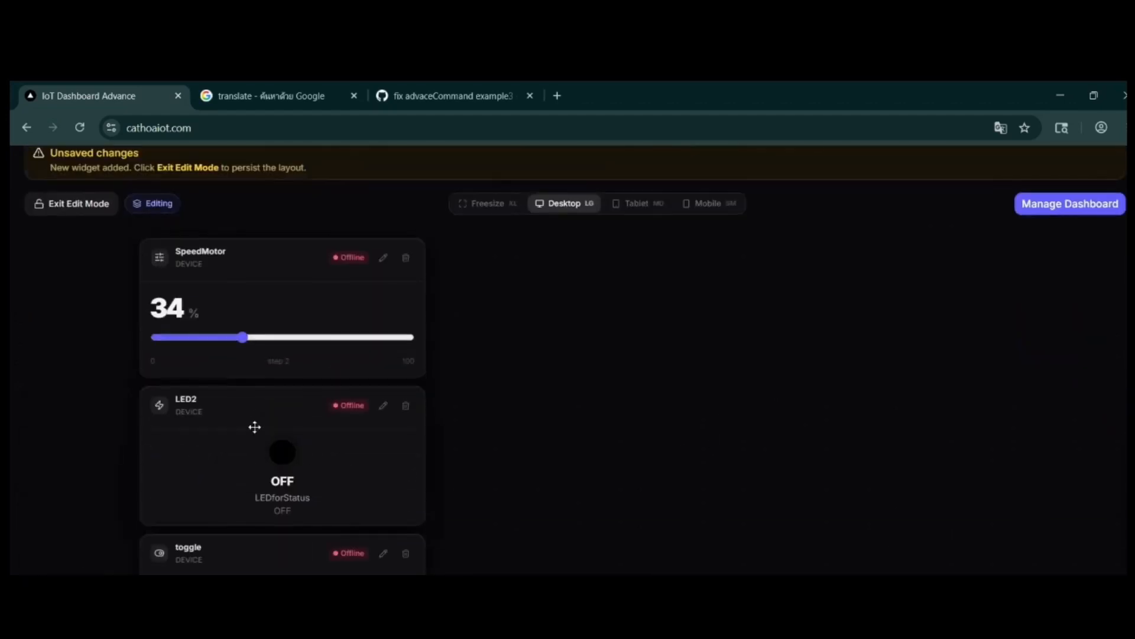
pyautogui.moveTo(254, 425); pyautogui.dragTo(573, 307)
pyautogui.moveTo(282, 552); pyautogui.dragTo(613, 473)
pyautogui.moveTo(297, 547); pyautogui.dragTo(870, 284)
pyautogui.moveTo(385, 563); pyautogui.dragTo(901, 429)
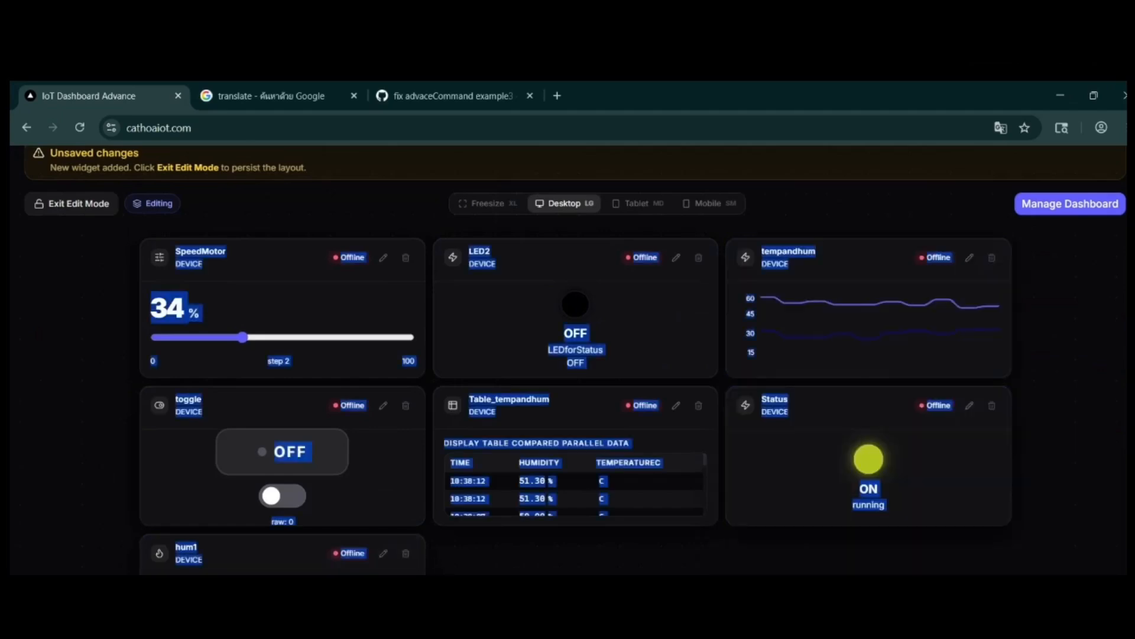
# Step: Move the temp1 widget into the third column below Status in the Desktop layout
pyautogui.click(591, 562)
pyautogui.scroll(-2, 575, 360)
pyautogui.moveTo(284, 615); pyautogui.dragTo(858, 473)
pyautogui.scroll(2, 735, 524)
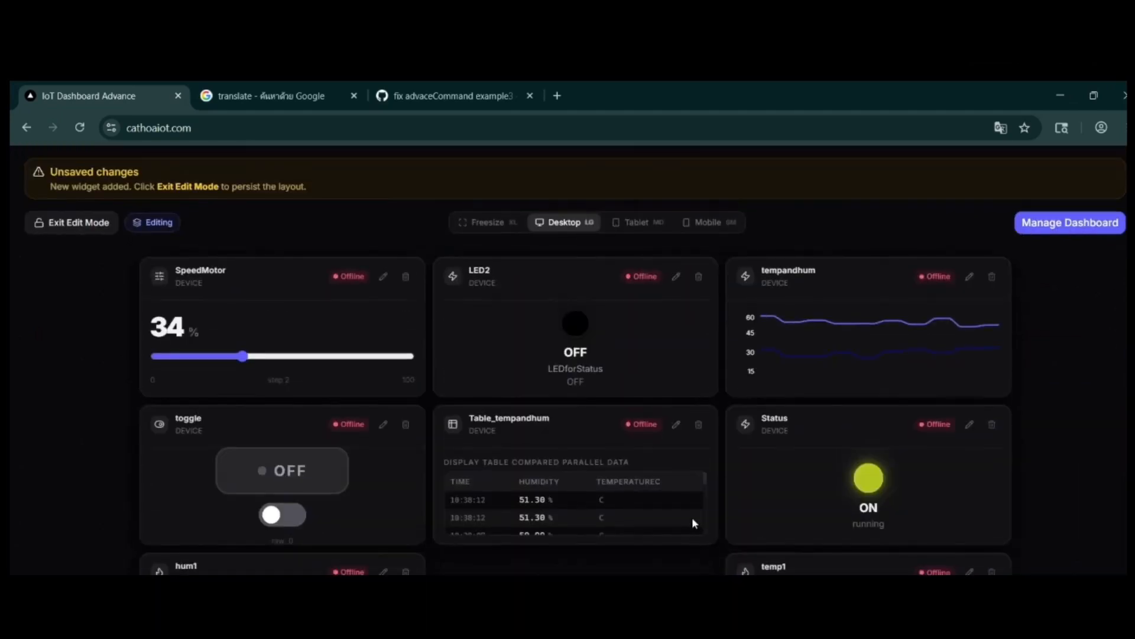
pyautogui.scroll(2, 693, 523)
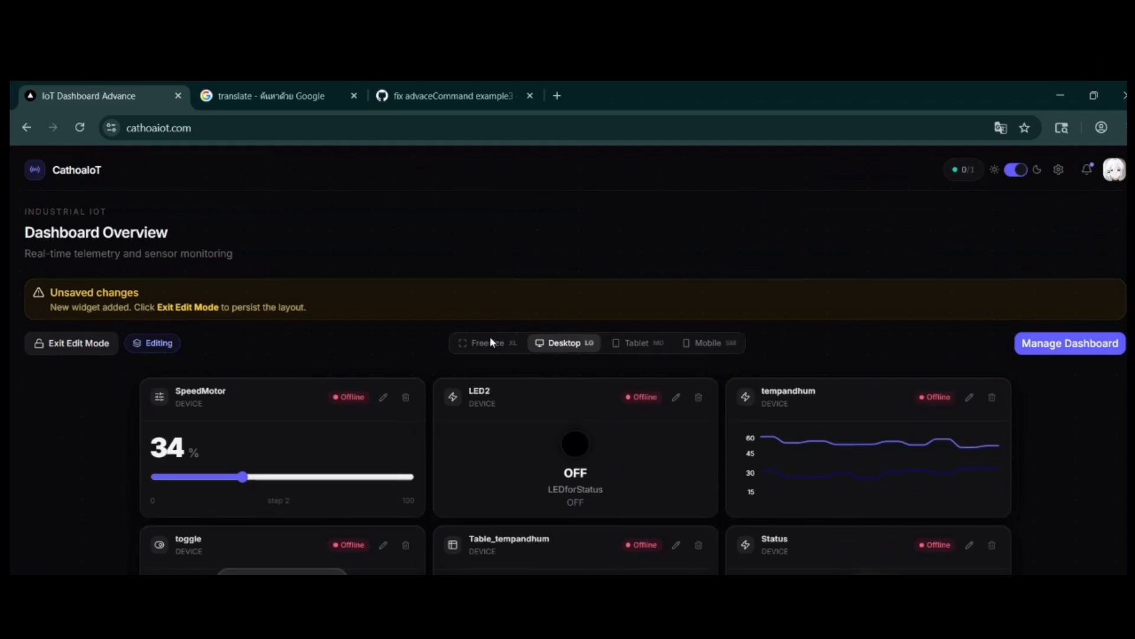
# Step: Compare the widget arrangement in the Freesize layout with that in the Desktop layout
pyautogui.scroll(-3, 491, 339)
pyautogui.scroll(2, 575, 361)
pyautogui.click(496, 350)
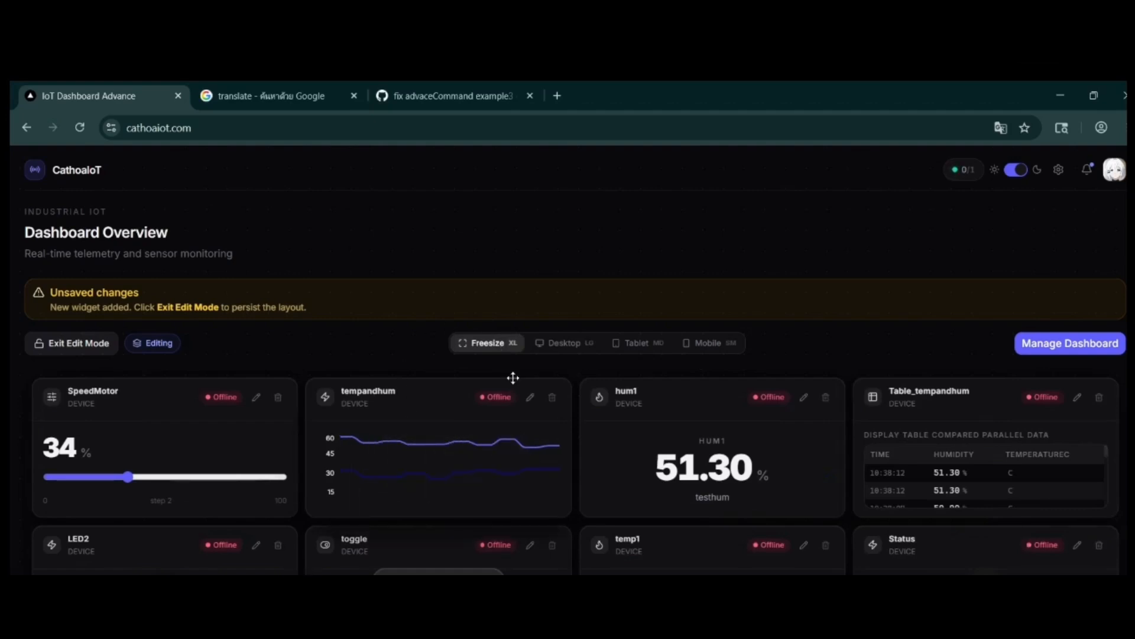
pyautogui.click(576, 341)
pyautogui.scroll(-2, 837, 501)
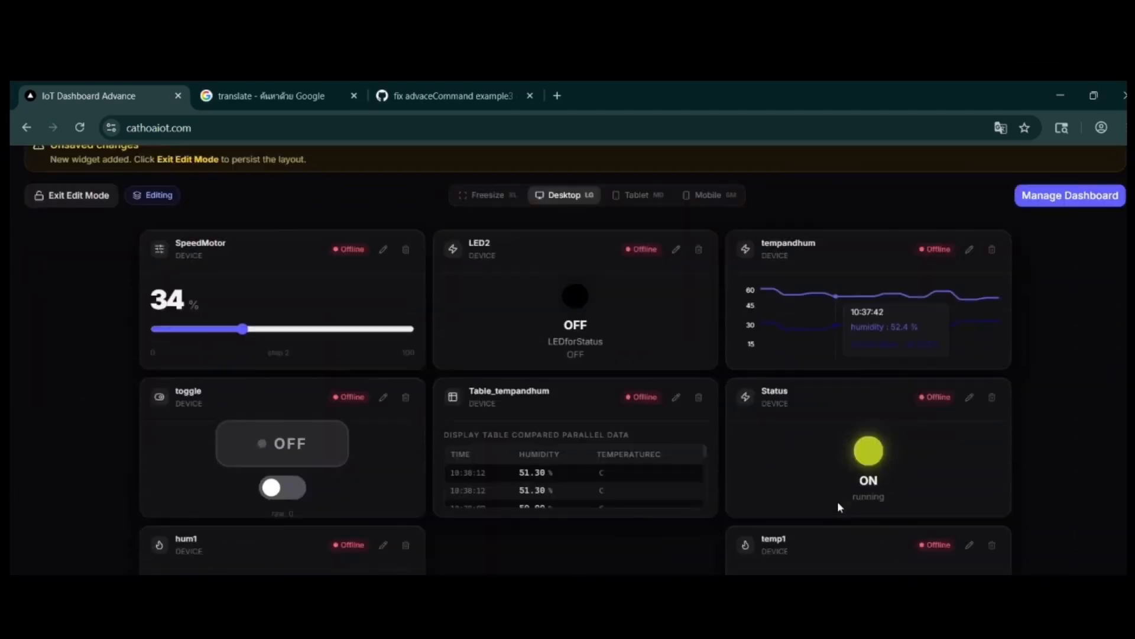
pyautogui.scroll(3, 621, 395)
# Step: In the Tablet layout, place the toggle widget beside SpeedMotor and Table_tempandhum beside LED2
pyautogui.click(633, 342)
pyautogui.scroll(-5, 686, 420)
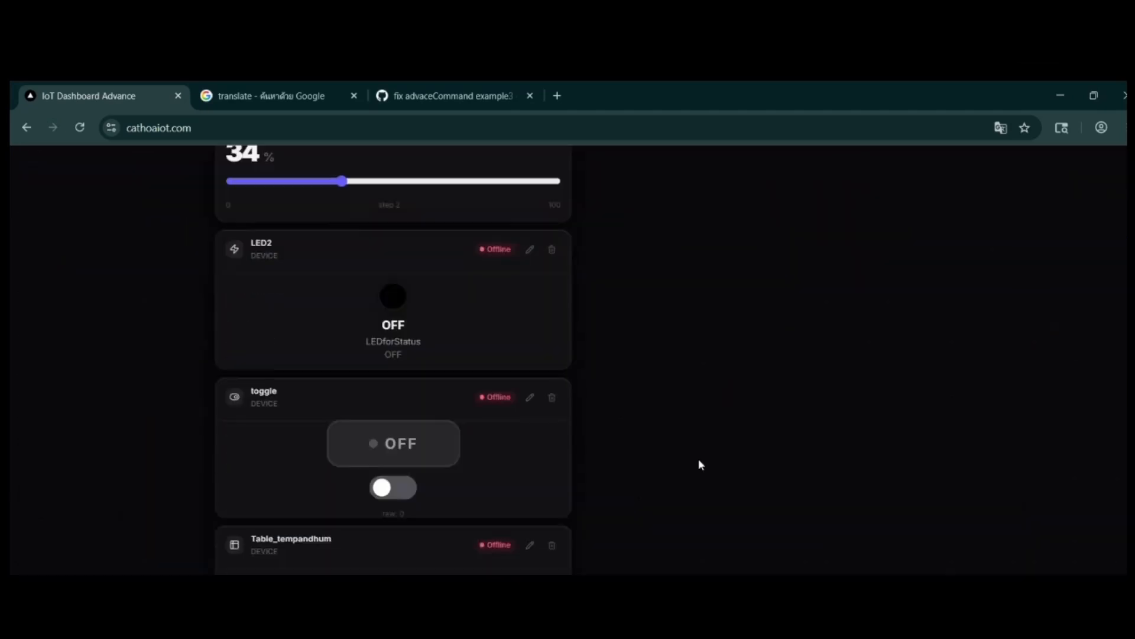
pyautogui.scroll(3, 699, 464)
pyautogui.moveTo(414, 544); pyautogui.dragTo(778, 251)
pyautogui.moveTo(787, 437); pyautogui.dragTo(797, 506)
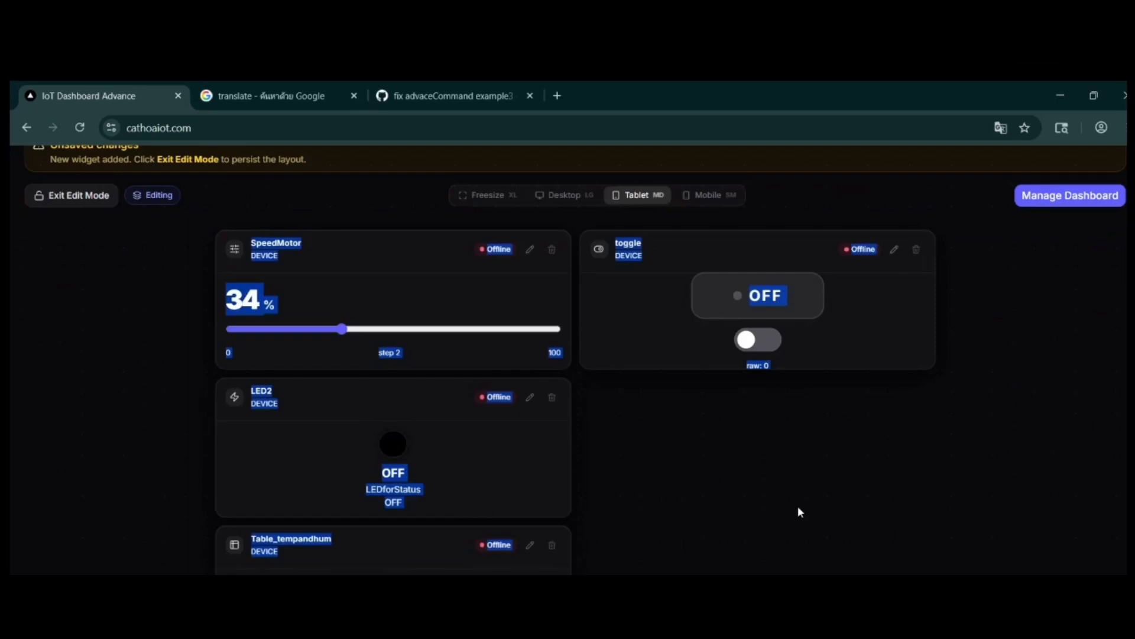
pyautogui.moveTo(321, 547); pyautogui.dragTo(686, 408)
pyautogui.scroll(-3, 680, 420)
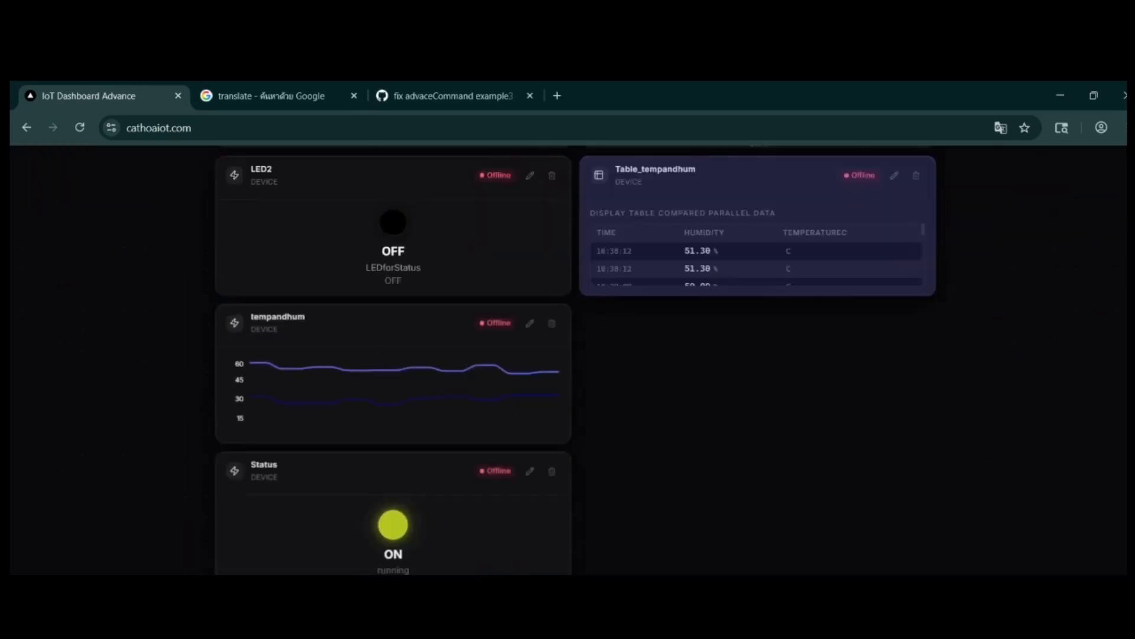
# Step: Place the Status widget beside tempandhum and temp1 beside hum1 in the Tablet layout
pyautogui.moveTo(384, 469); pyautogui.dragTo(769, 465)
pyautogui.scroll(-1, 509, 509)
pyautogui.moveTo(437, 543); pyautogui.dragTo(803, 543)
pyautogui.scroll(3, 799, 544)
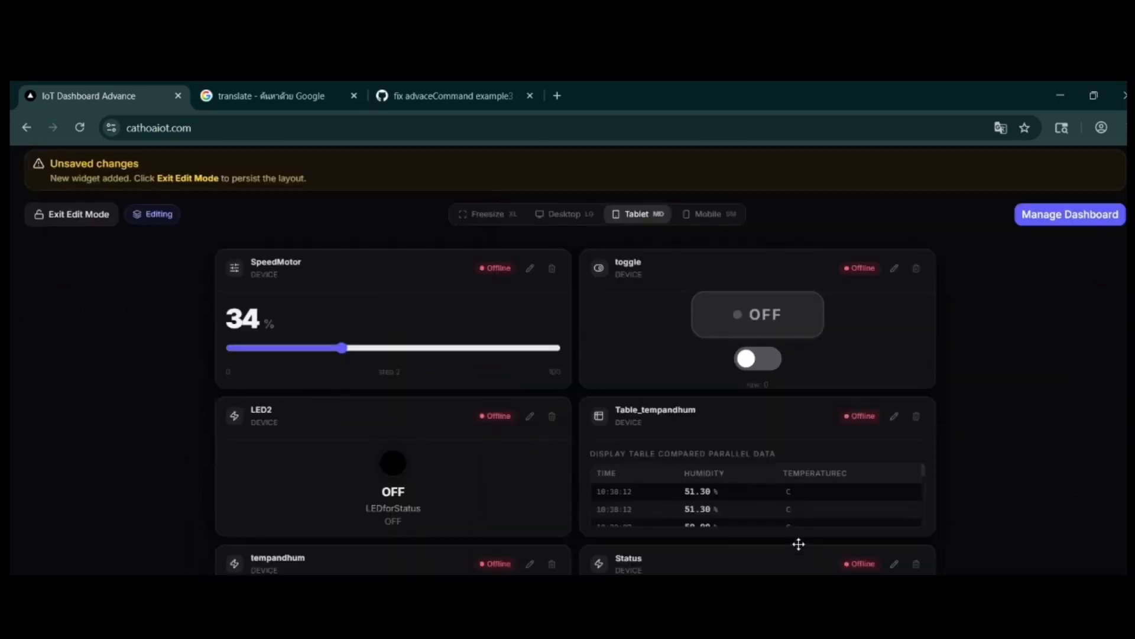
pyautogui.scroll(-3, 799, 544)
pyautogui.moveTo(932, 623); pyautogui.dragTo(931, 511)
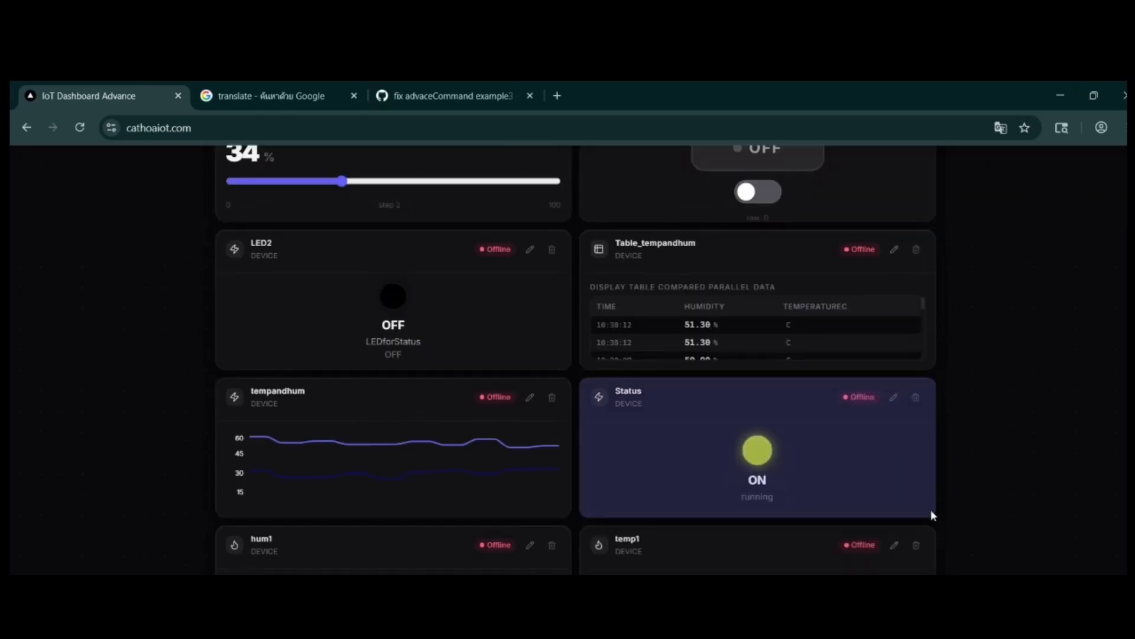
# Step: In the Mobile layout, narrow SpeedMotor and LED2 to half width and place LED2 beside SpeedMotor
pyautogui.scroll(5, 730, 373)
pyautogui.click(729, 349)
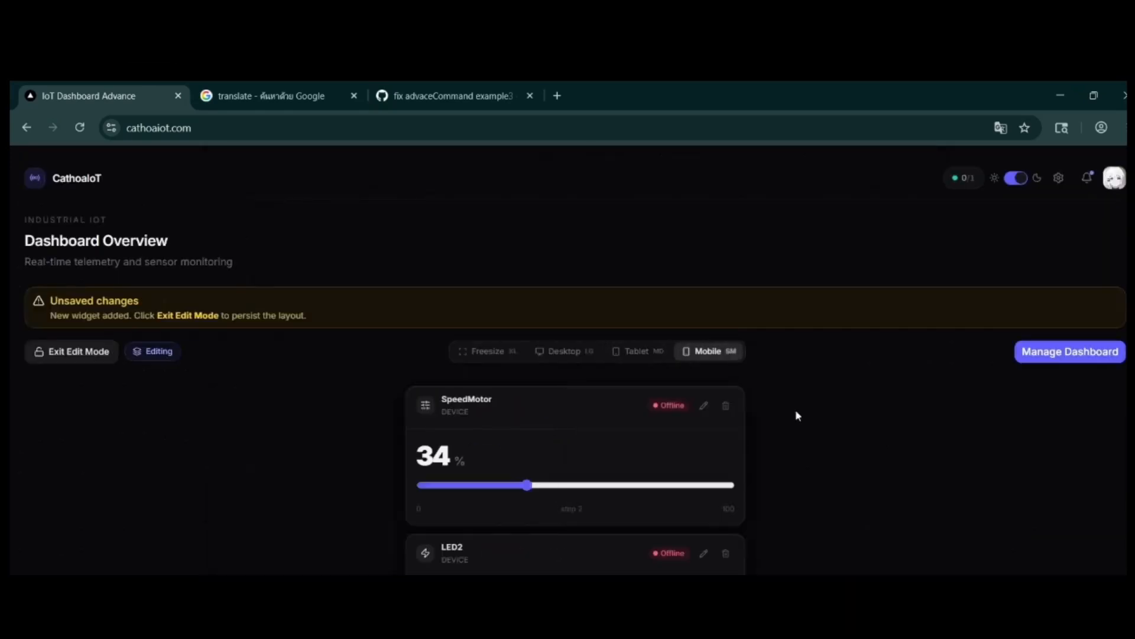
pyautogui.scroll(-5, 801, 464)
pyautogui.scroll(5, 802, 466)
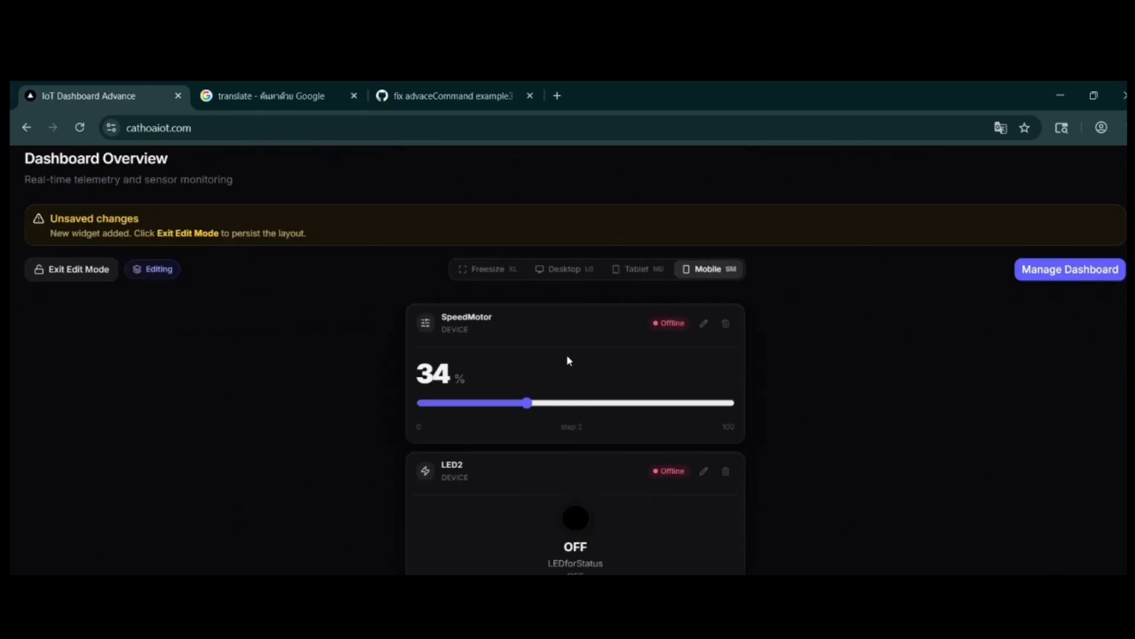
pyautogui.moveTo(740, 438); pyautogui.dragTo(536, 449)
pyautogui.moveTo(739, 573); pyautogui.dragTo(550, 572)
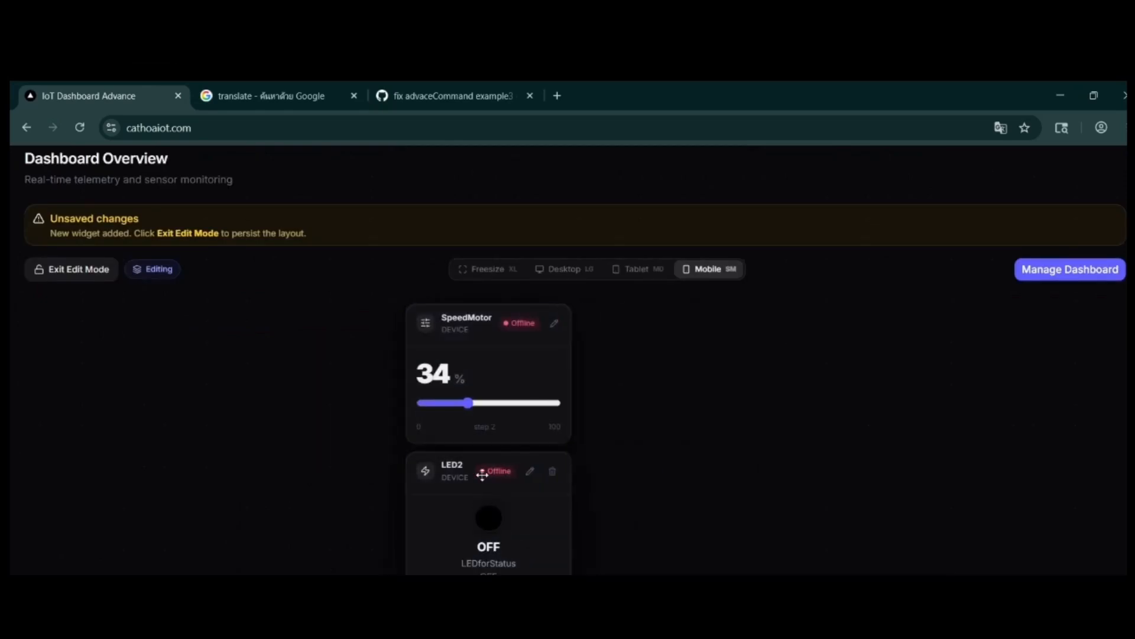
pyautogui.moveTo(484, 475); pyautogui.dragTo(682, 399)
# Step: Increase the height of the Table_tempandhum and tempandhum widgets in the Mobile layout
pyautogui.scroll(-6, 683, 402)
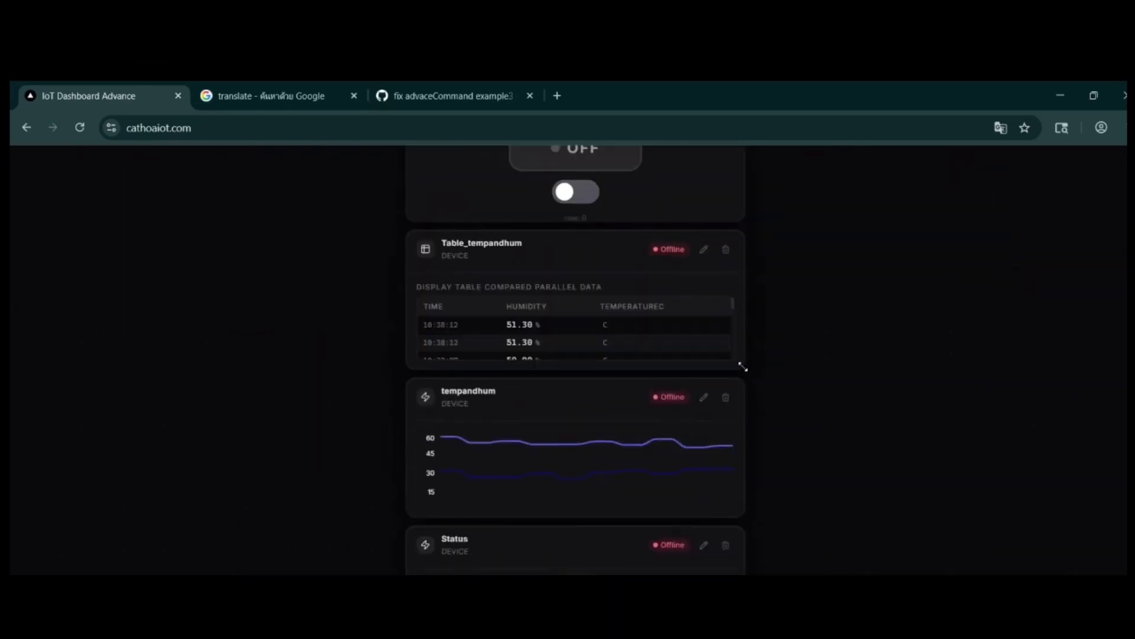
pyautogui.moveTo(742, 367); pyautogui.dragTo(744, 547)
pyautogui.scroll(-7, 733, 489)
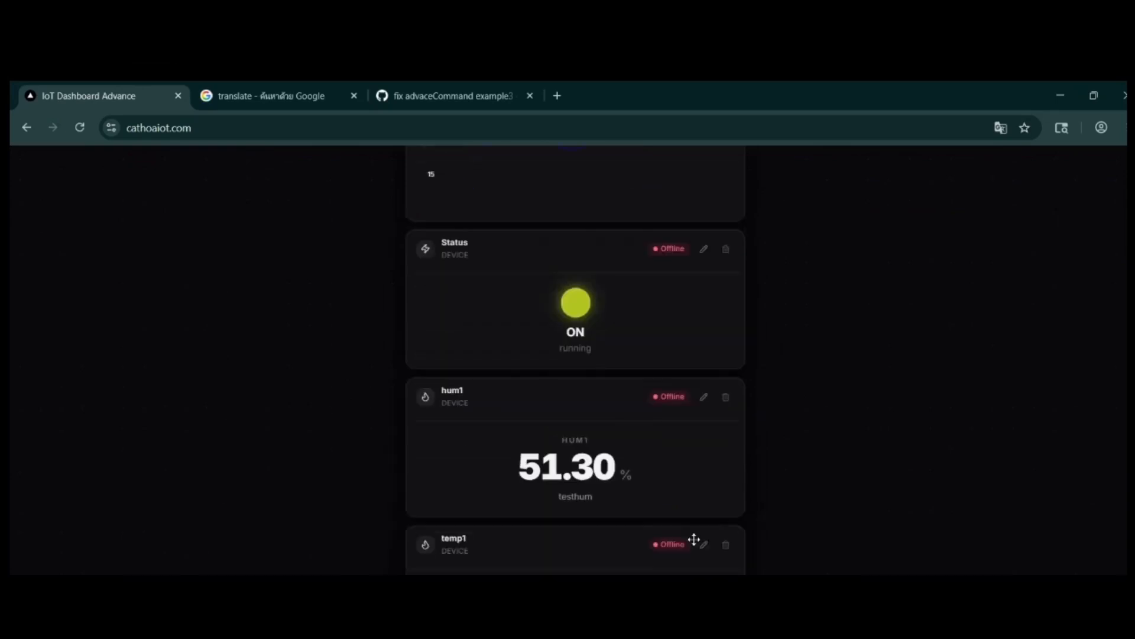
pyautogui.scroll(13, 692, 538)
pyautogui.click(638, 351)
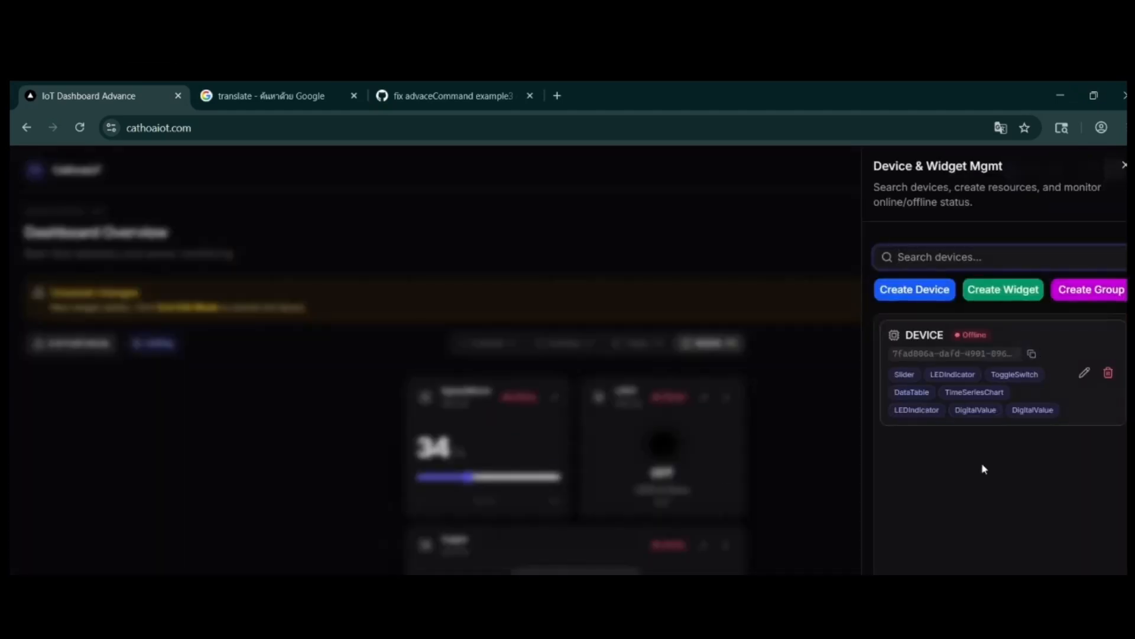
# Step: Create a group widget titled Group1, leaving its background color unset
pyautogui.click(982, 469)
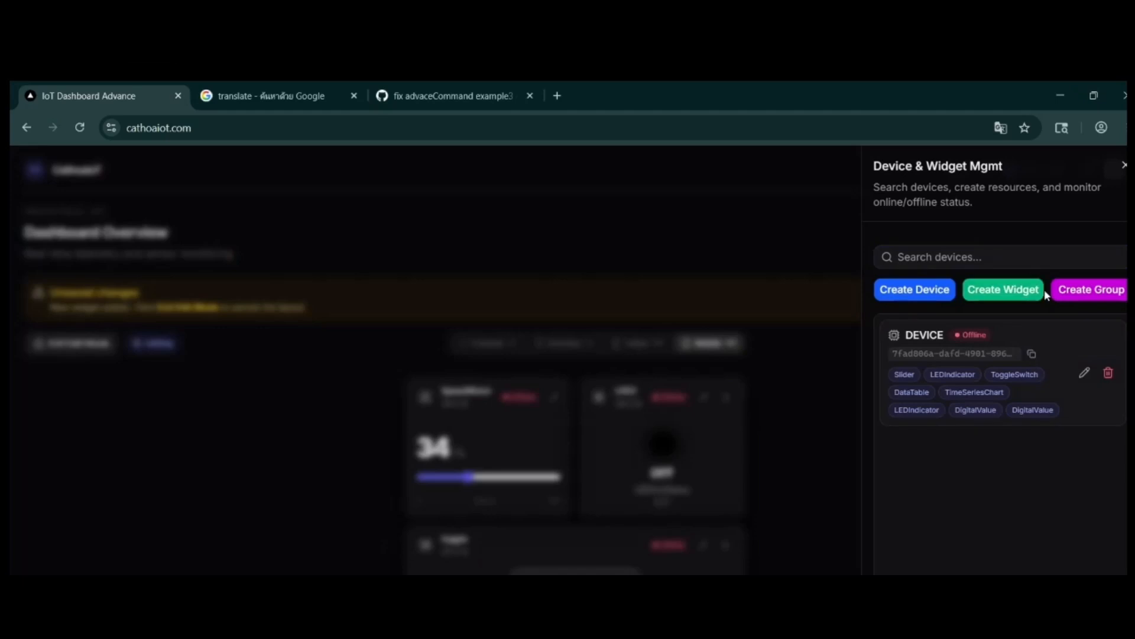
pyautogui.click(1084, 295)
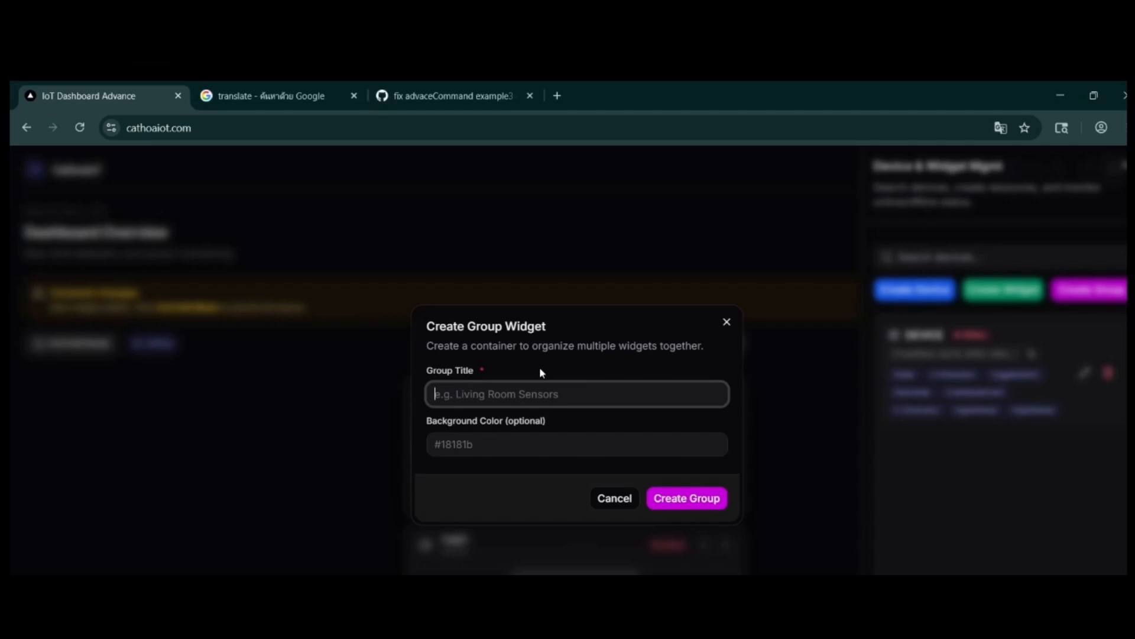
pyautogui.write('Group1')
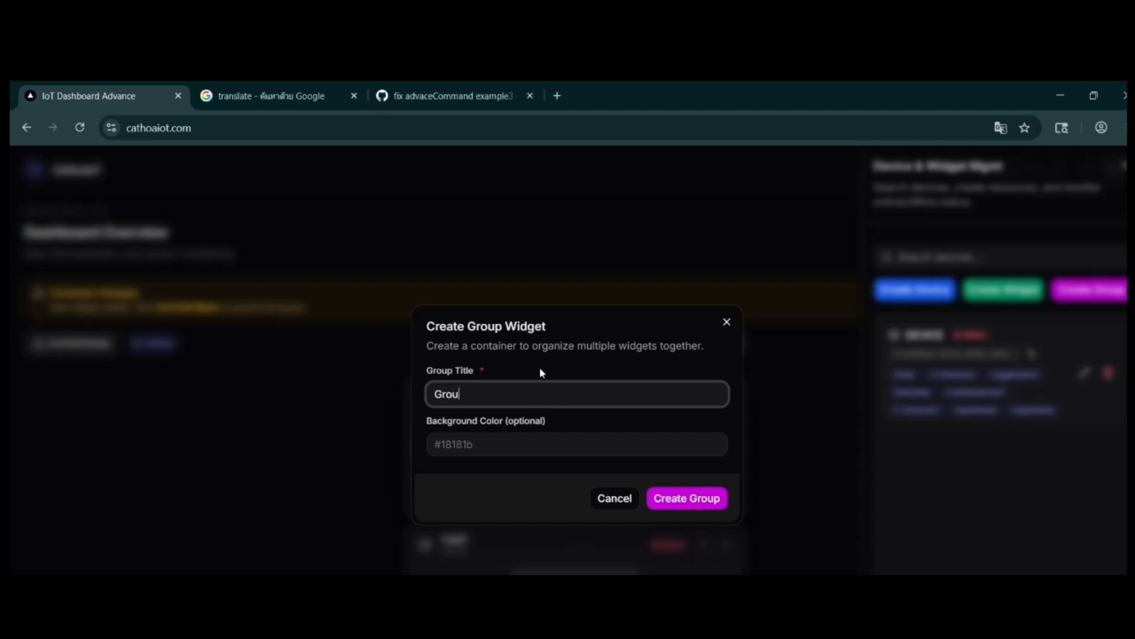
pyautogui.click(684, 495)
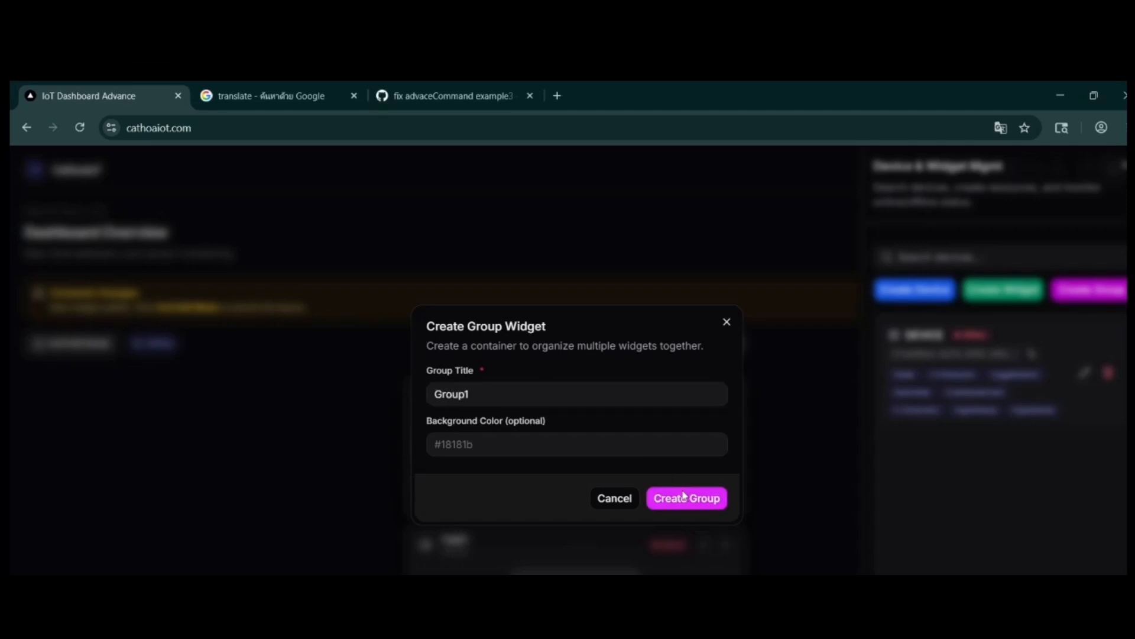
# Step: In the Freesize layout, move the temp1, tempandhum and SpeedMotor widgets into Group1
pyautogui.click(500, 342)
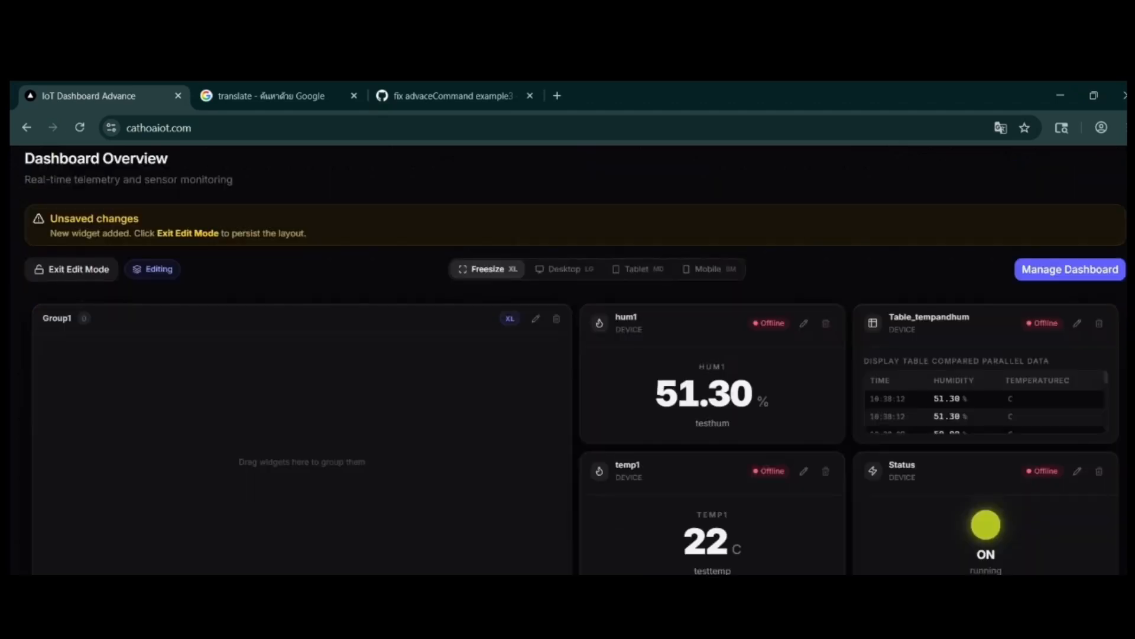
pyautogui.moveTo(686, 472); pyautogui.dragTo(447, 484)
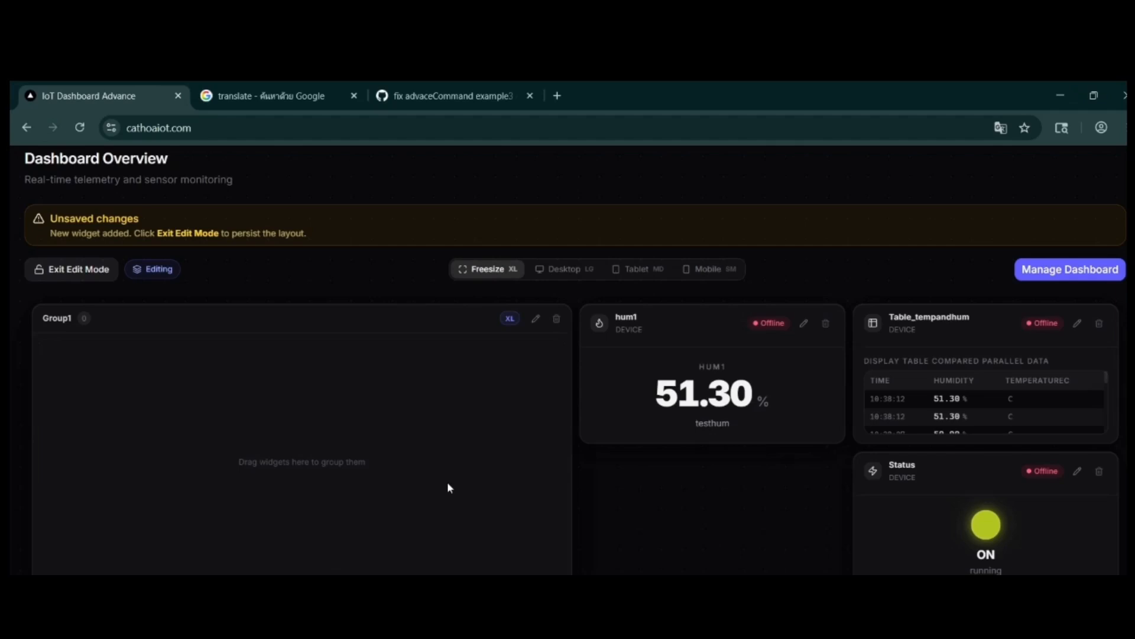
pyautogui.moveTo(421, 542); pyautogui.dragTo(384, 322)
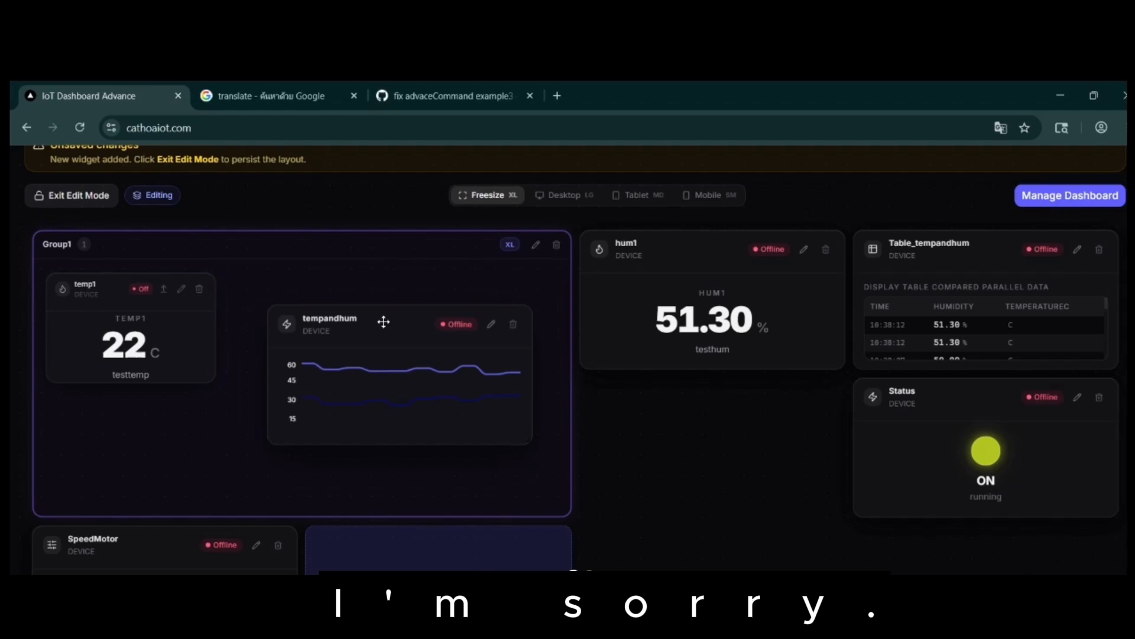
pyautogui.moveTo(196, 546); pyautogui.dragTo(455, 275)
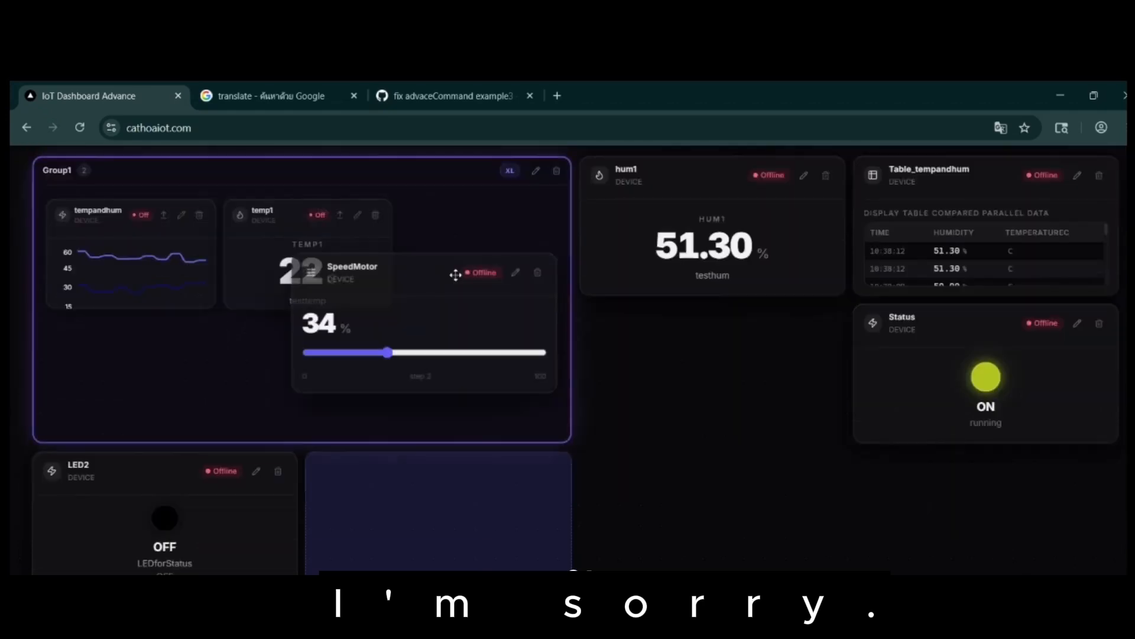